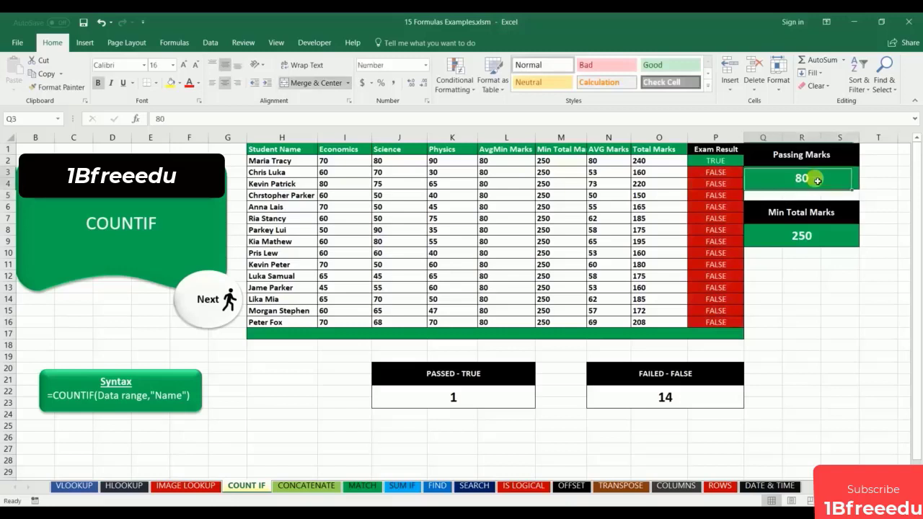
Set the Passing Marks to 60 and the Min Total Marks to 300
{"action": "type", "text": "60"}
{"action": "key", "text": "Return"}
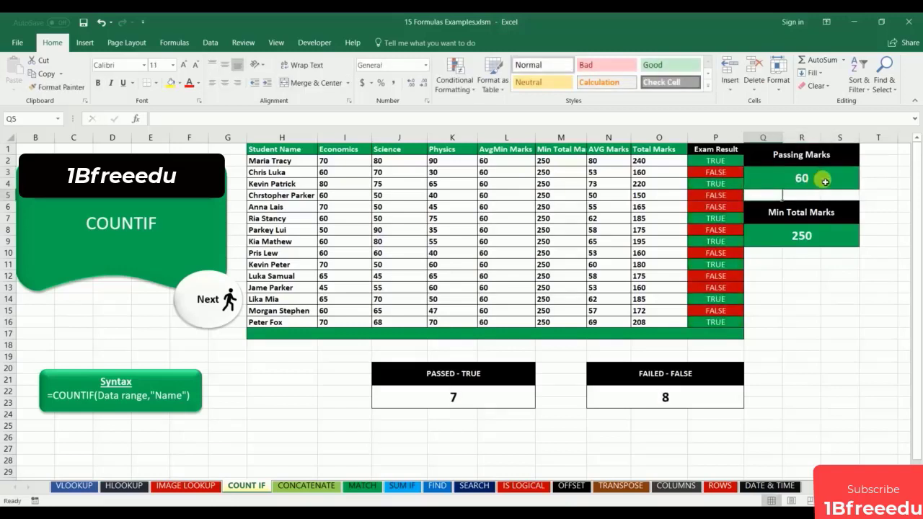
{"action": "left_click", "coordinate": [812, 242]}
{"action": "type", "text": "300"}
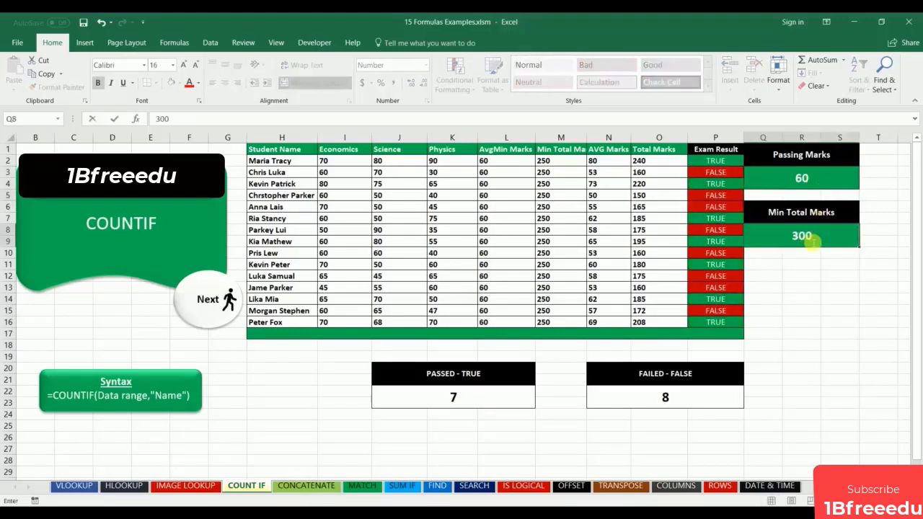
{"action": "key", "text": "Return"}
Set the Min Total Marks value to 250
{"action": "left_click", "coordinate": [812, 242]}
{"action": "type", "text": "250"}
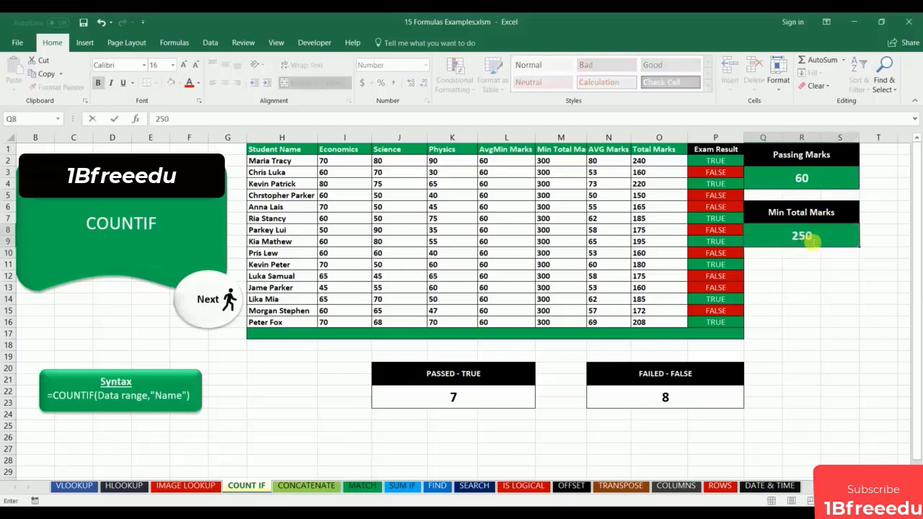
{"action": "key", "text": "Return"}
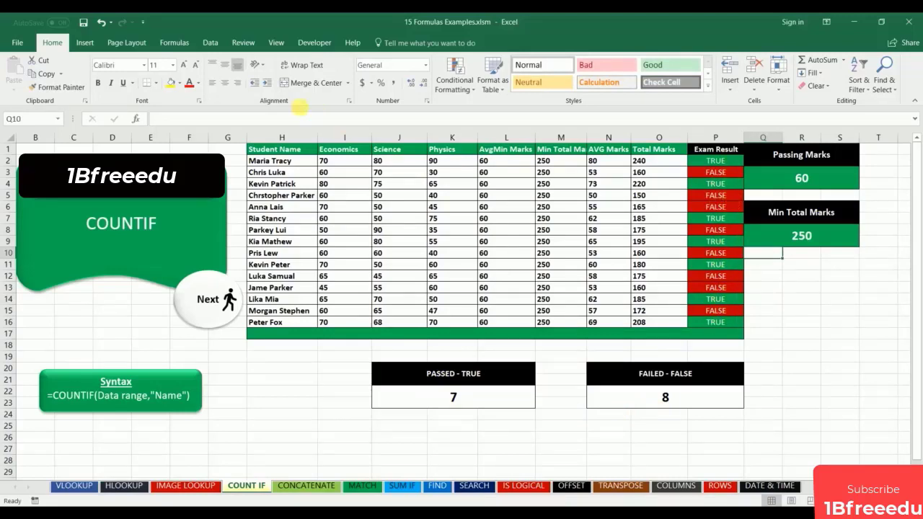
Review the marks table's column headings from Student Name to Exam Result, and inspect the formula in the first Exam Result cell, P2
{"action": "left_click", "coordinate": [296, 149]}
{"action": "left_click", "coordinate": [353, 149]}
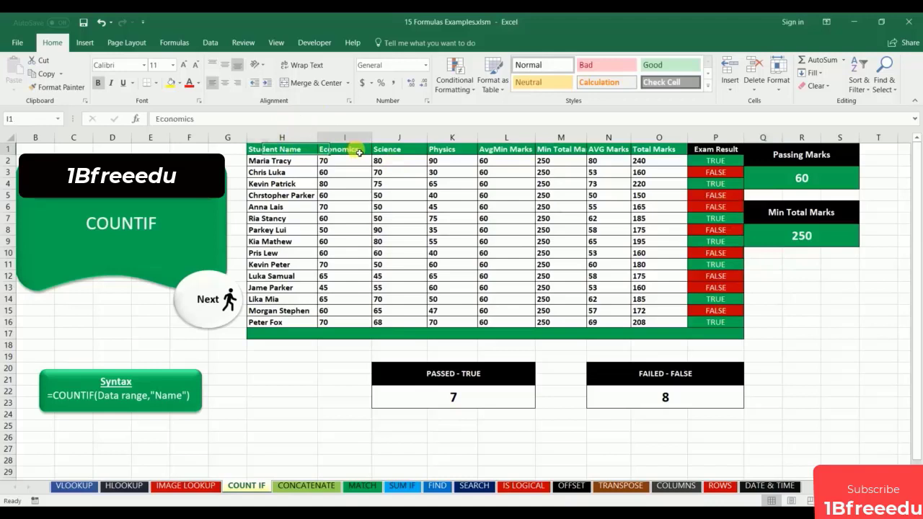
{"action": "left_click", "coordinate": [421, 152]}
{"action": "left_click", "coordinate": [439, 149]}
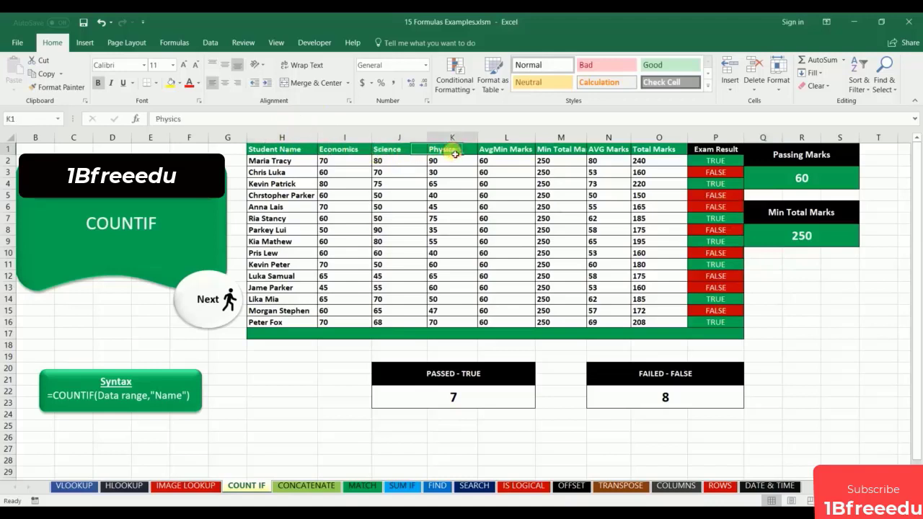
{"action": "left_click", "coordinate": [512, 149]}
{"action": "left_click", "coordinate": [569, 149]}
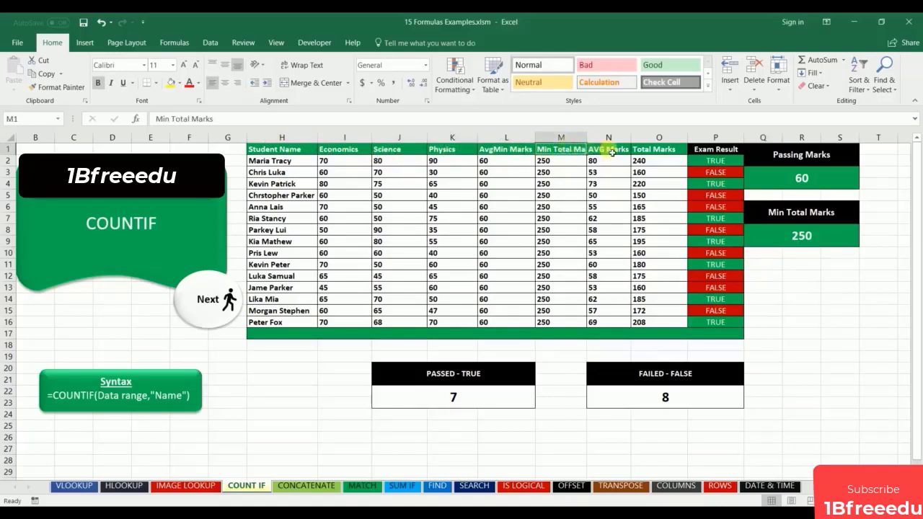
{"action": "left_click", "coordinate": [611, 152]}
{"action": "left_click", "coordinate": [654, 150]}
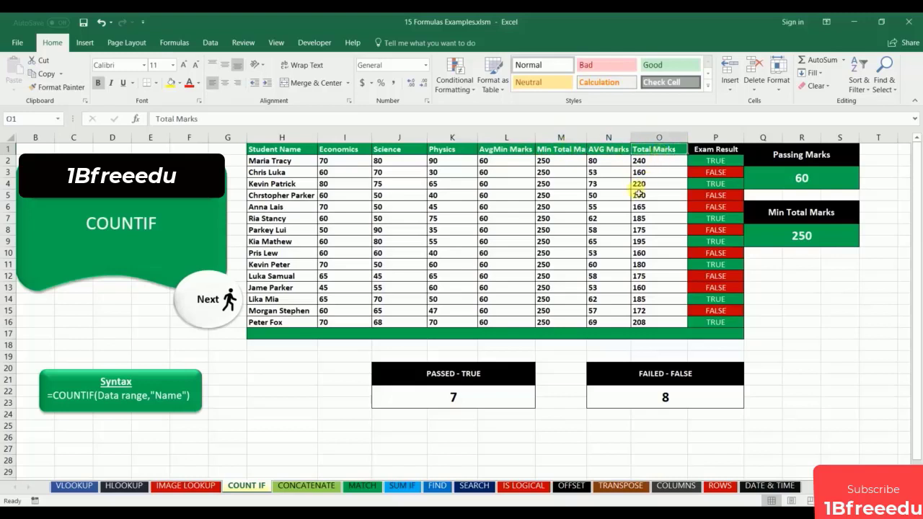
{"action": "left_click", "coordinate": [725, 150]}
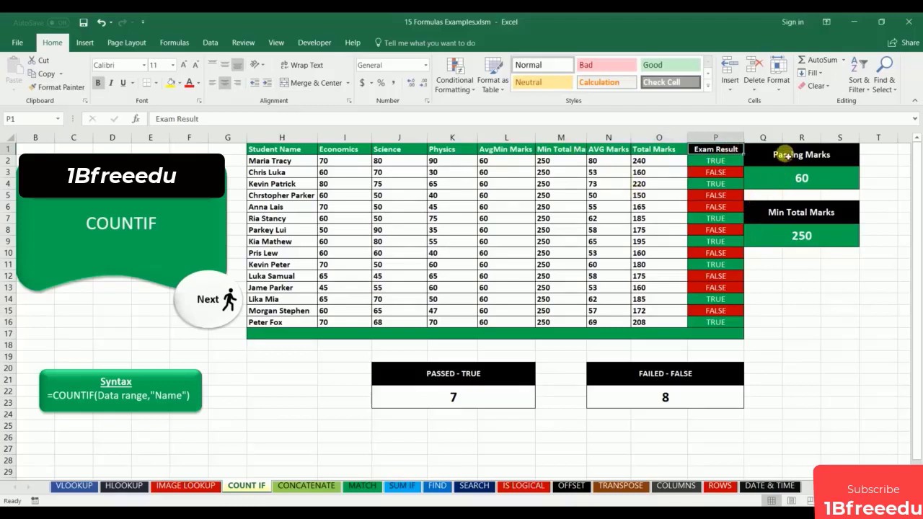
{"action": "left_click", "coordinate": [723, 161]}
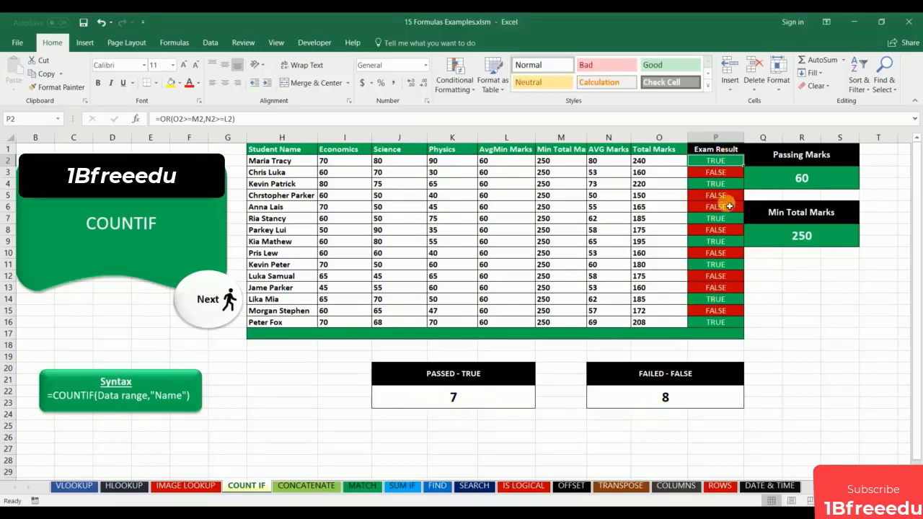
Lower the Passing Marks to 50 and the Min Total Marks to 200
{"action": "left_click", "coordinate": [811, 185]}
{"action": "type", "text": "50"}
{"action": "key", "text": "Return"}
{"action": "key", "text": "Return"}
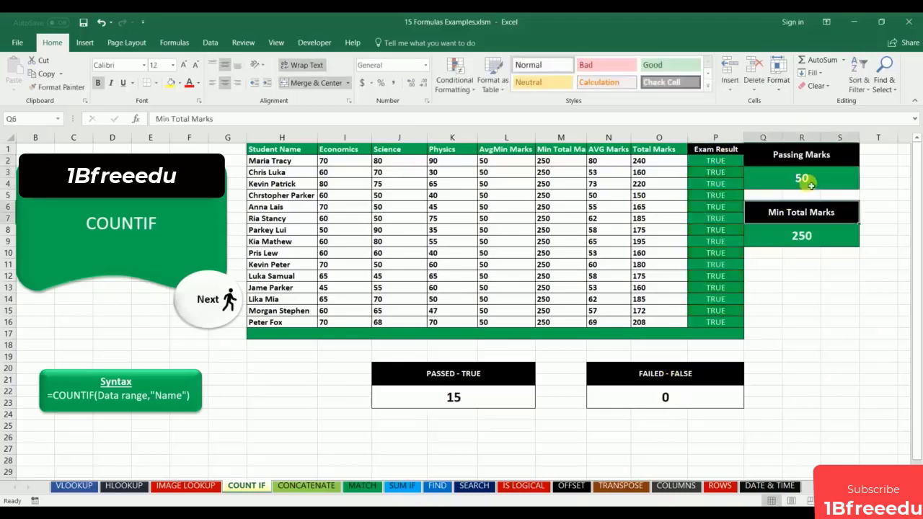
{"action": "key", "text": "Return"}
{"action": "type", "text": "200"}
{"action": "key", "text": "Return"}
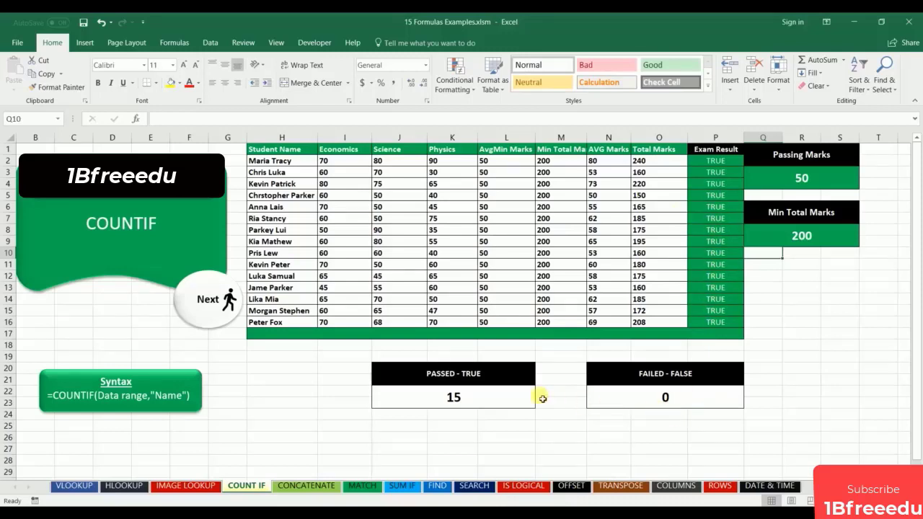
Clear the count under PASSED - TRUE and re-enter it as =countif(P2:P16,"True") over the Exam Result column
{"action": "left_click", "coordinate": [481, 405]}
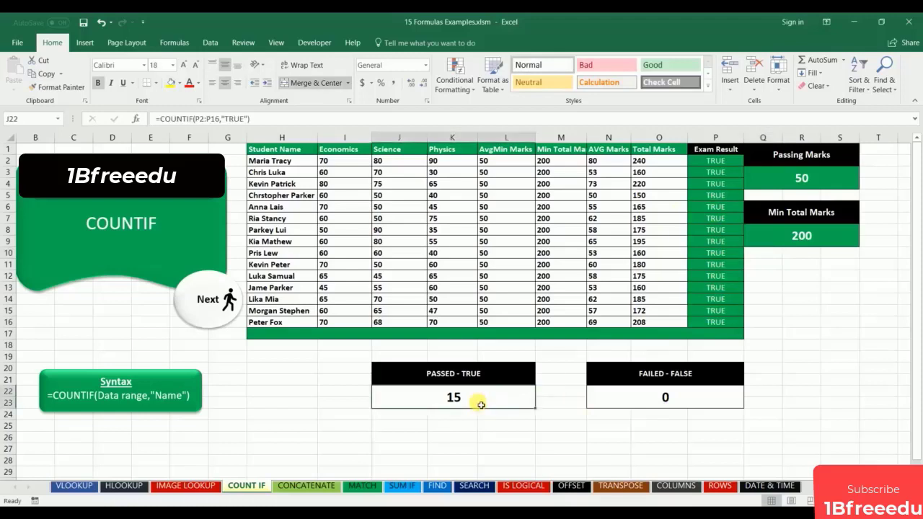
{"action": "key", "text": "Delete"}
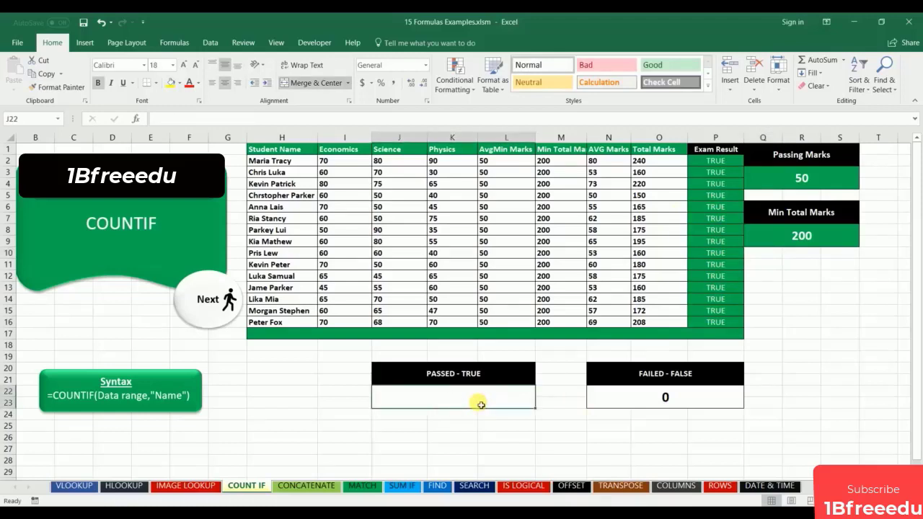
{"action": "type", "text": "=c"}
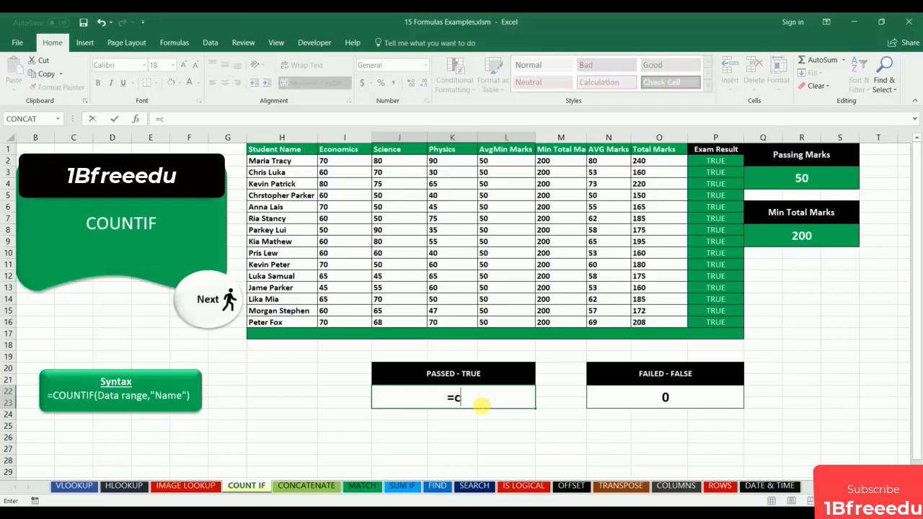
{"action": "type", "text": "ount"}
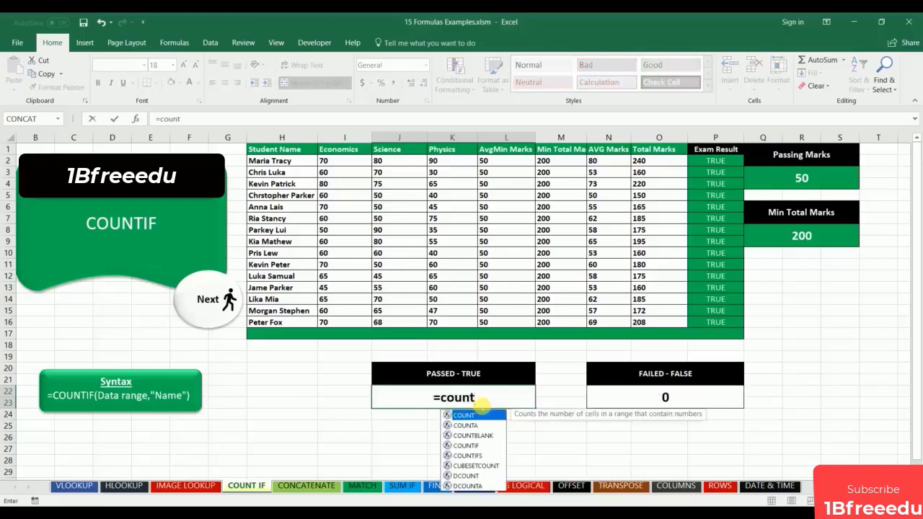
{"action": "type", "text": "if("}
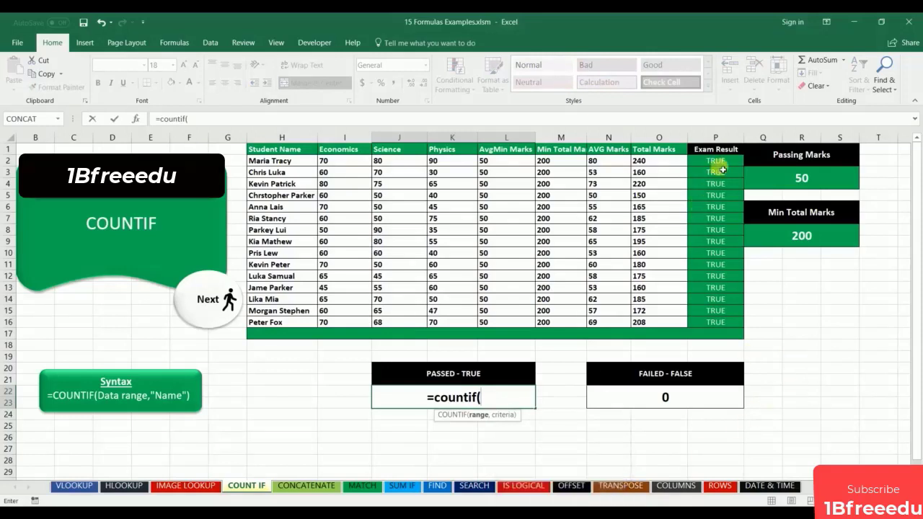
{"action": "left_click_drag", "start_coordinate": [728, 162], "coordinate": [728, 324]}
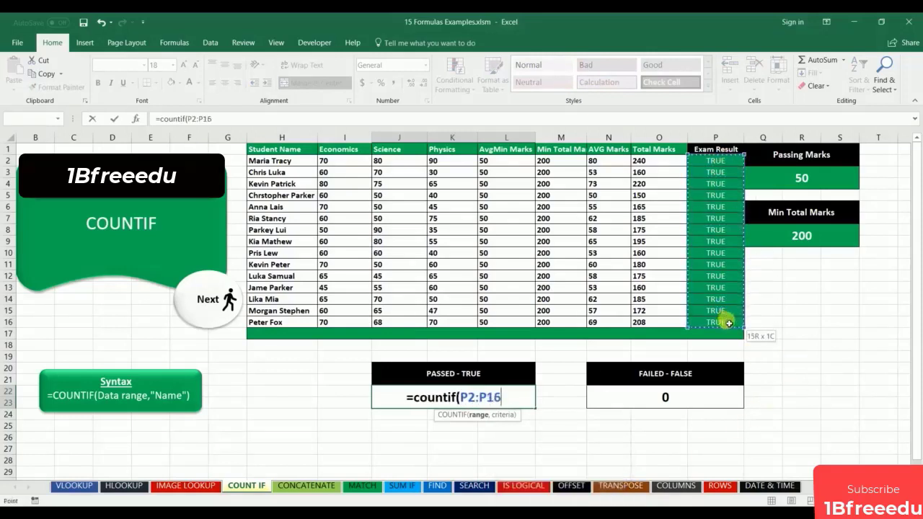
{"action": "type", "text": ","}
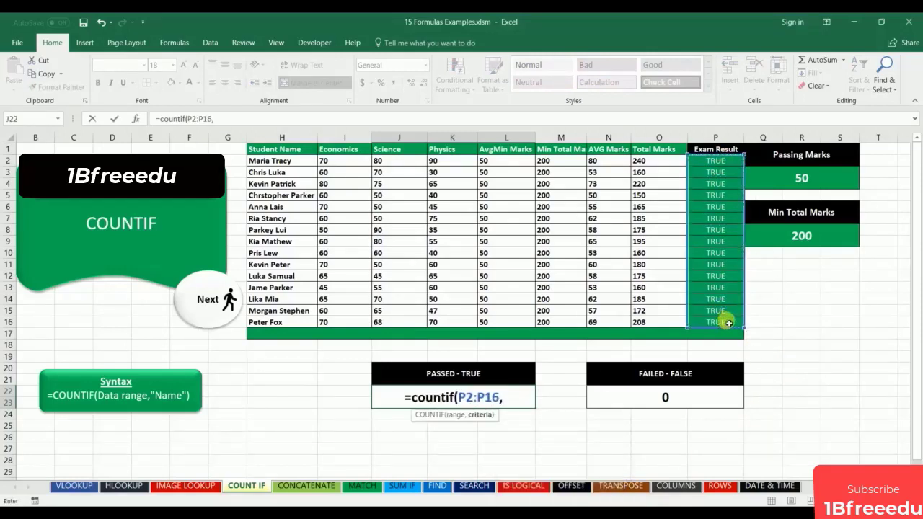
{"action": "type", "text": "\""}
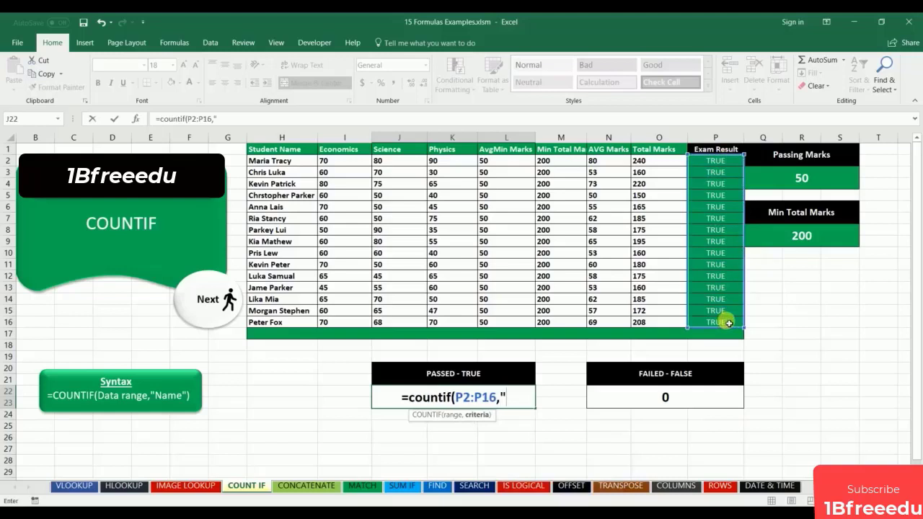
{"action": "type", "text": "Tru"}
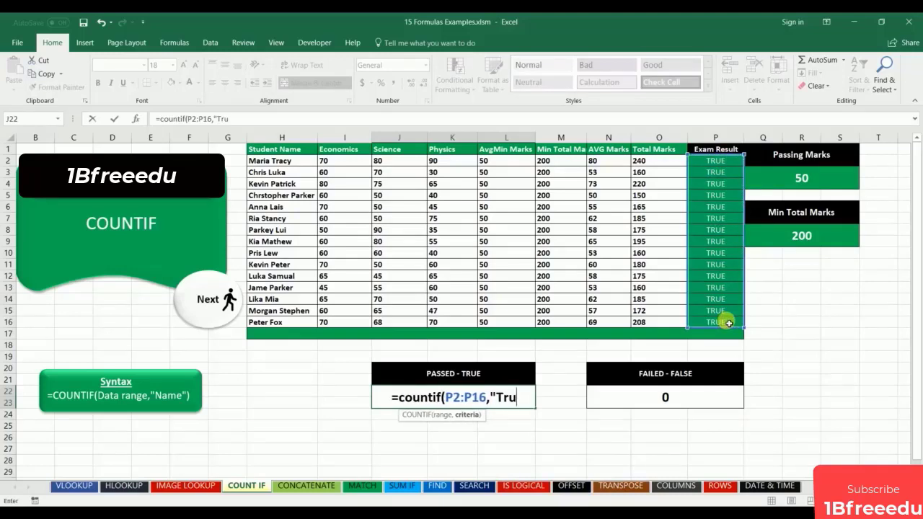
{"action": "type", "text": "e\""}
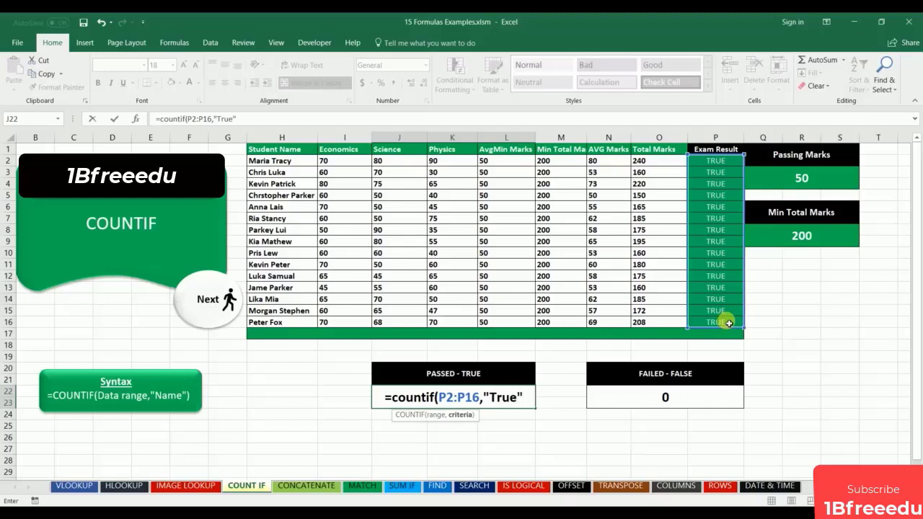
{"action": "type", "text": ")"}
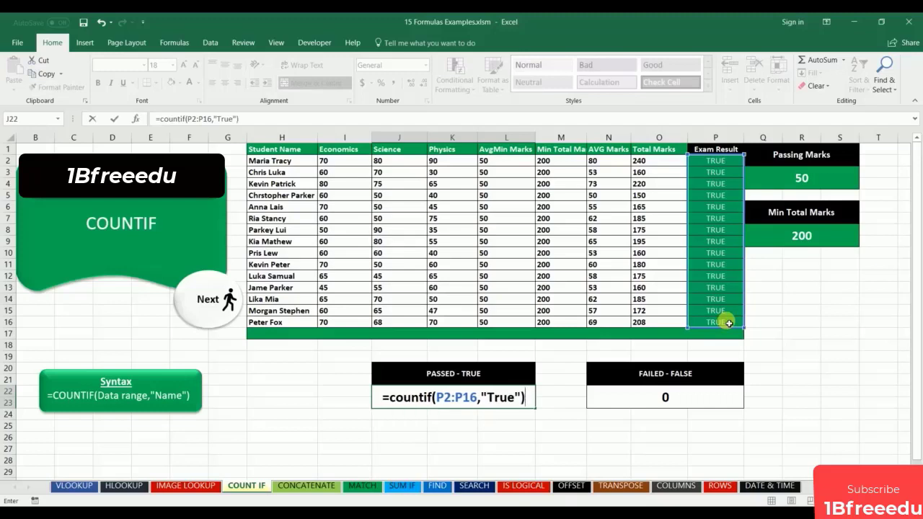
{"action": "key", "text": "Return"}
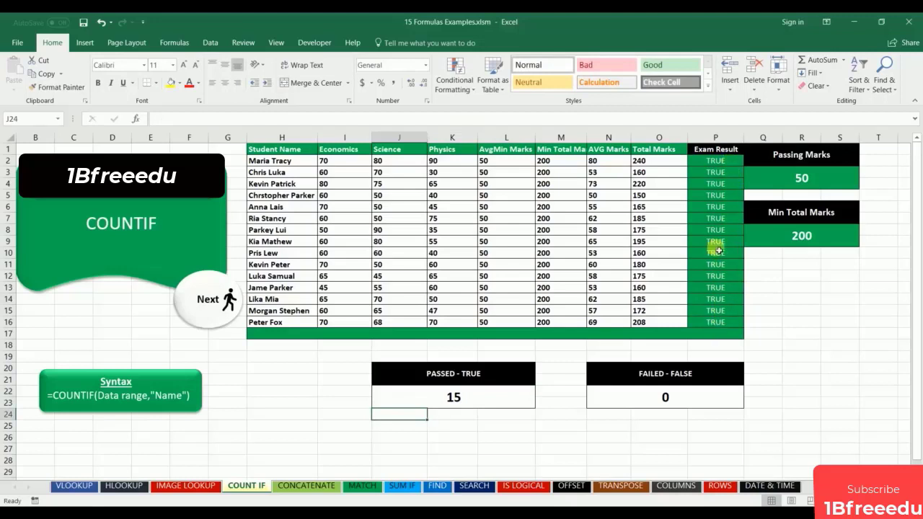
Raise the Passing Marks to 60
{"action": "left_click", "coordinate": [809, 185]}
{"action": "type", "text": "60"}
{"action": "key", "text": "Return"}
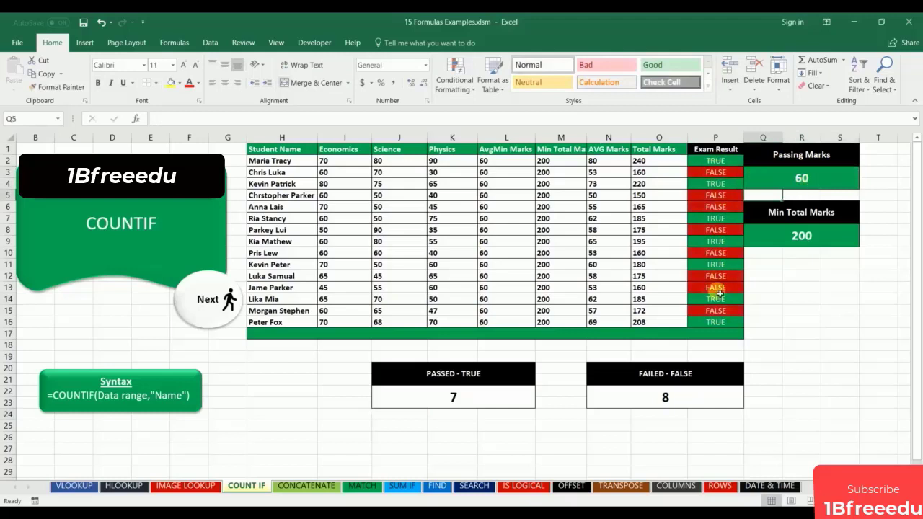
Clear the count under FAILED - FALSE and re-enter it as =countif(P2:P16,"False") over the Exam Result column
{"action": "left_click", "coordinate": [662, 398]}
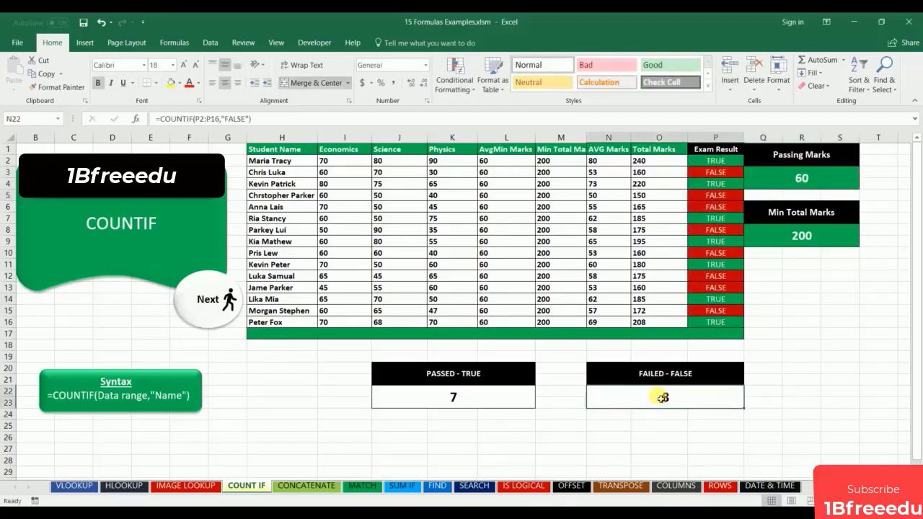
{"action": "key", "text": "Delete"}
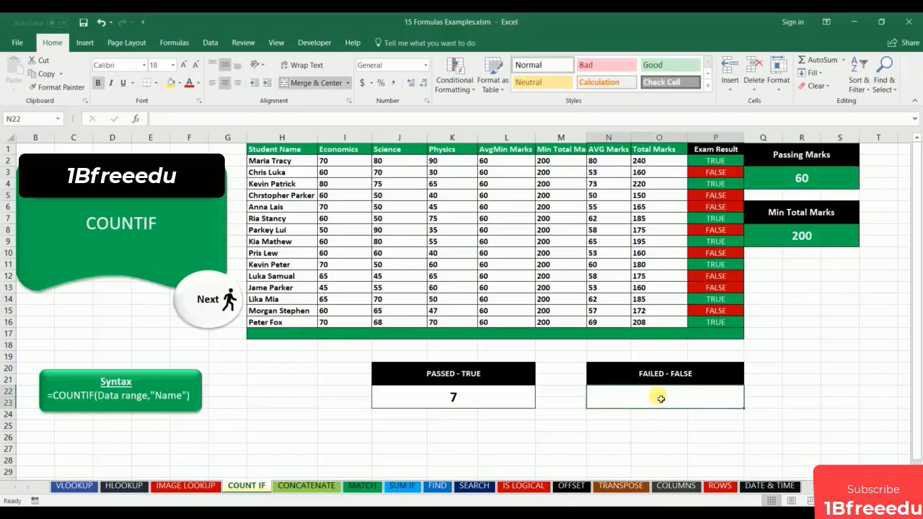
{"action": "type", "text": "=count"}
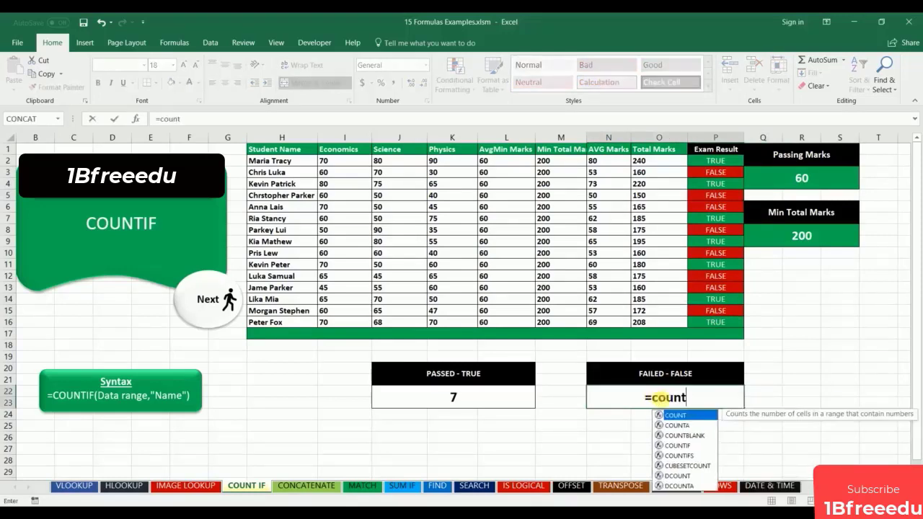
{"action": "type", "text": "if("}
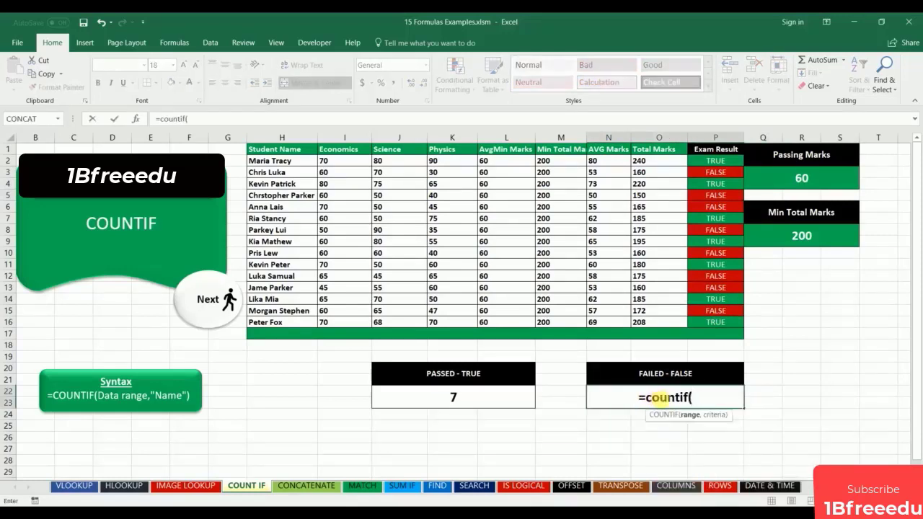
{"action": "left_click_drag", "start_coordinate": [705, 152], "coordinate": [711, 221]}
{"action": "left_click_drag", "start_coordinate": [705, 160], "coordinate": [713, 322]}
{"action": "type", "text": ","}
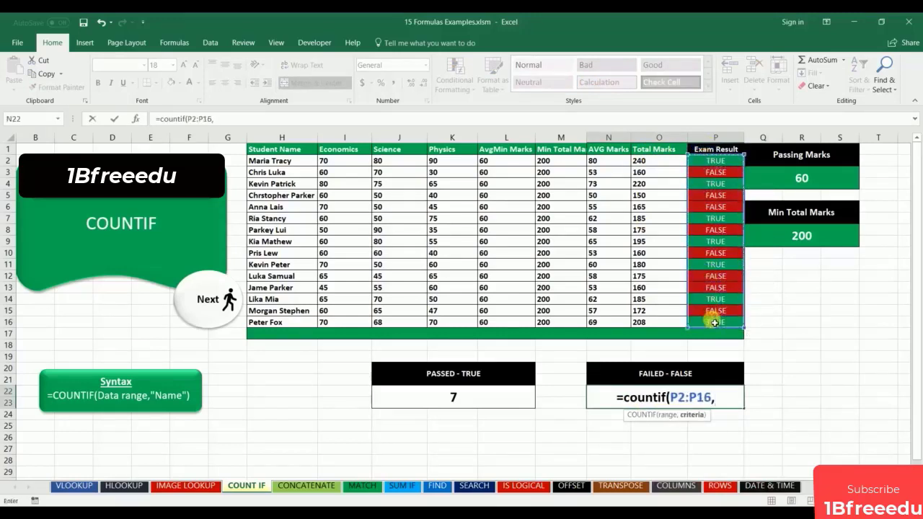
{"action": "type", "text": "\""}
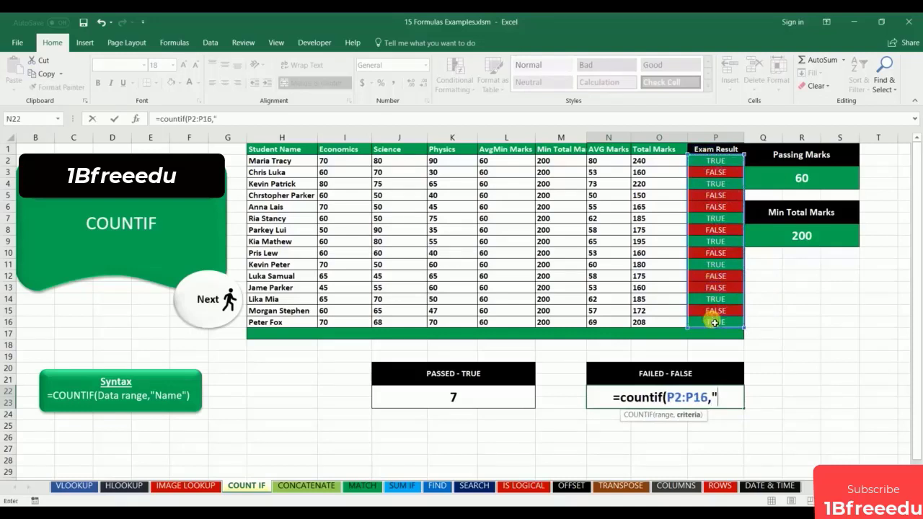
{"action": "type", "text": "Failse"}
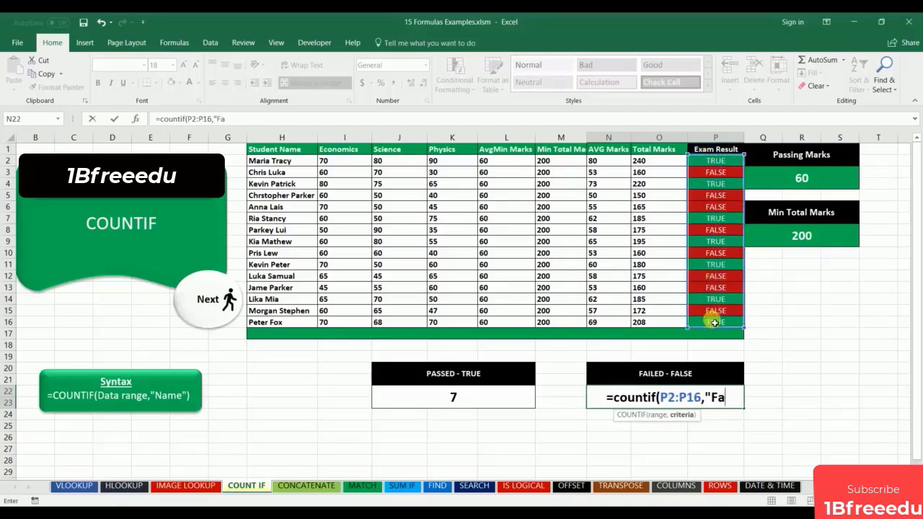
{"action": "type", "text": "\")"}
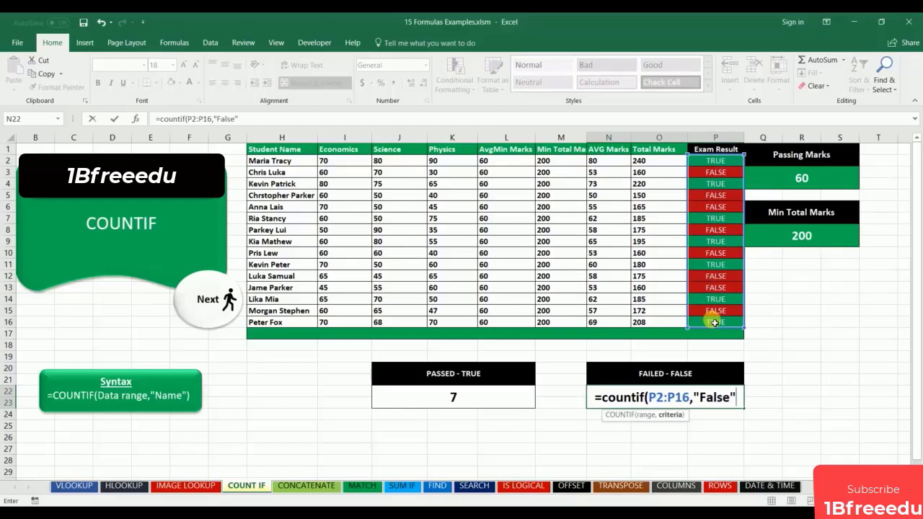
{"action": "key", "text": "Return"}
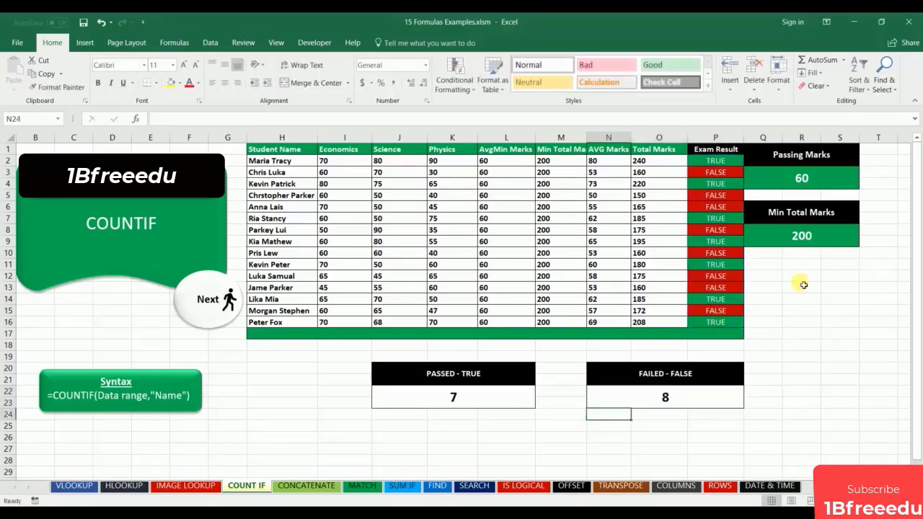
Raise the Min Total Marks to 250 and then to 300
{"action": "left_click", "coordinate": [805, 244]}
{"action": "type", "text": "250"}
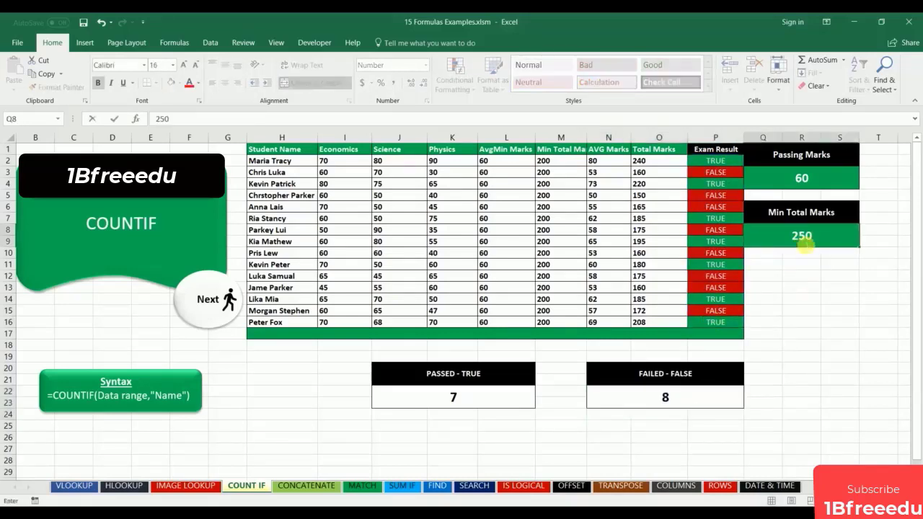
{"action": "key", "text": "Return"}
{"action": "left_click", "coordinate": [804, 244]}
{"action": "type", "text": "300"}
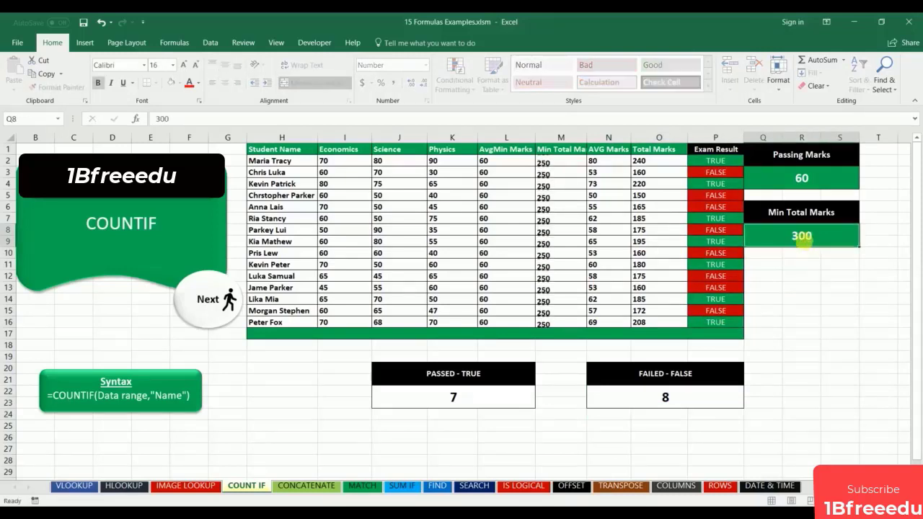
{"action": "key", "text": "Return"}
Try Passing Marks of 70, 80 and 100 in turn to vary the exam results
{"action": "left_click", "coordinate": [821, 188]}
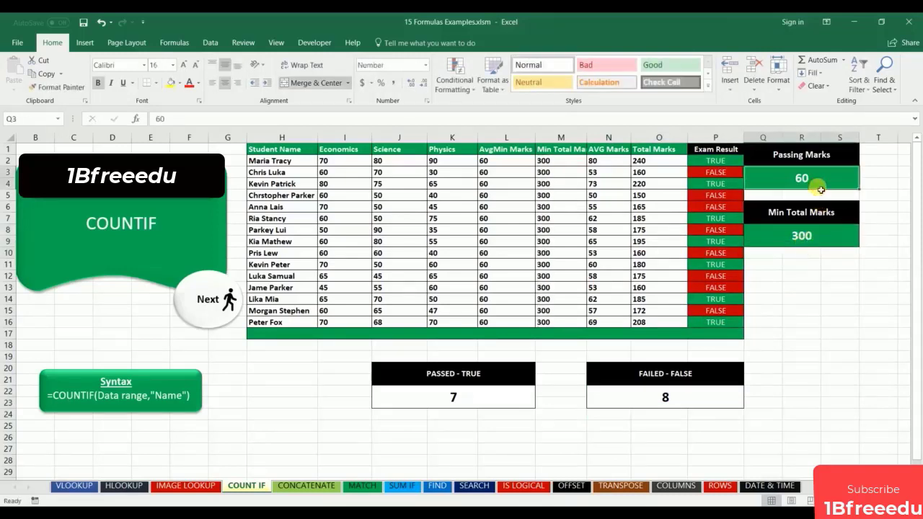
{"action": "type", "text": "70"}
{"action": "key", "text": "Return"}
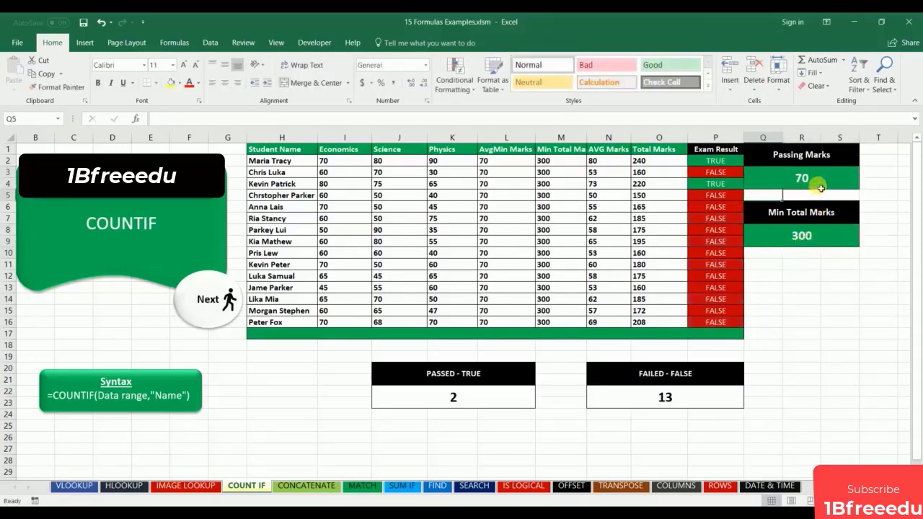
{"action": "left_click", "coordinate": [820, 181]}
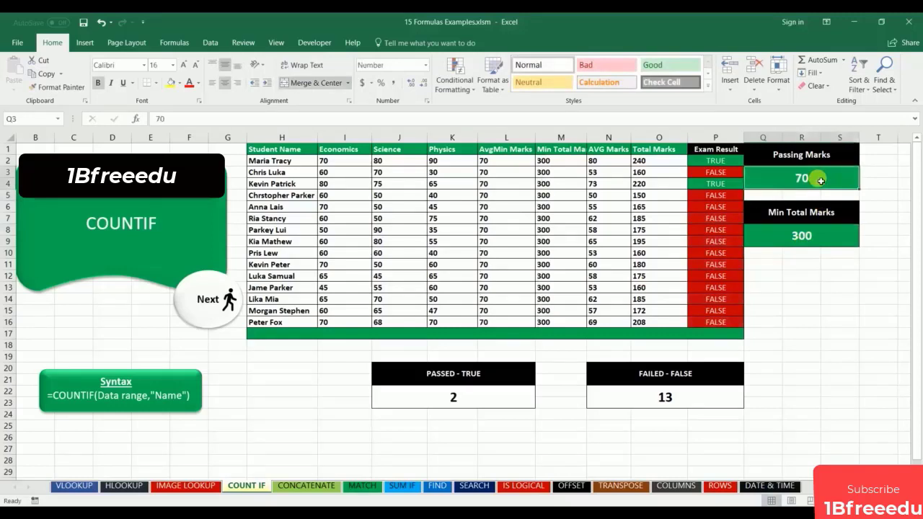
{"action": "type", "text": "80"}
{"action": "key", "text": "Return"}
{"action": "left_click", "coordinate": [820, 181]}
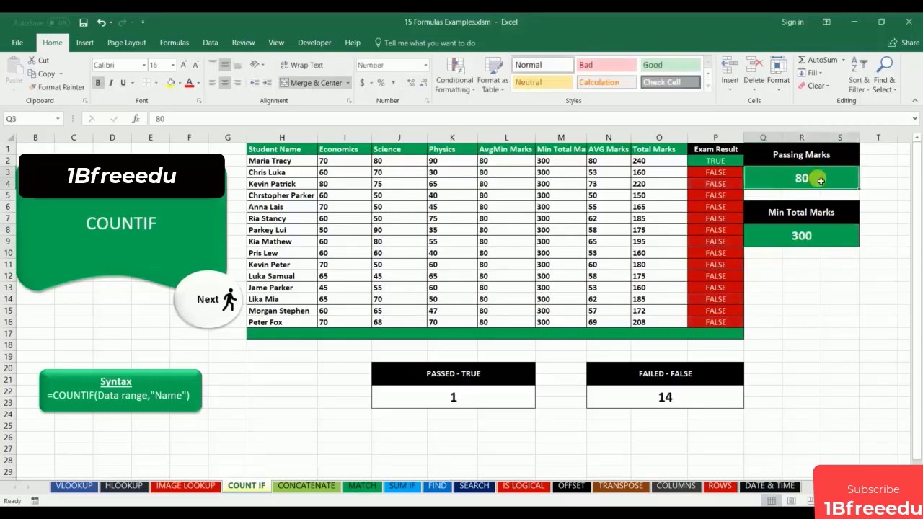
{"action": "type", "text": "100"}
{"action": "key", "text": "Return"}
Lower the Passing Marks to 55
{"action": "left_click", "coordinate": [821, 181]}
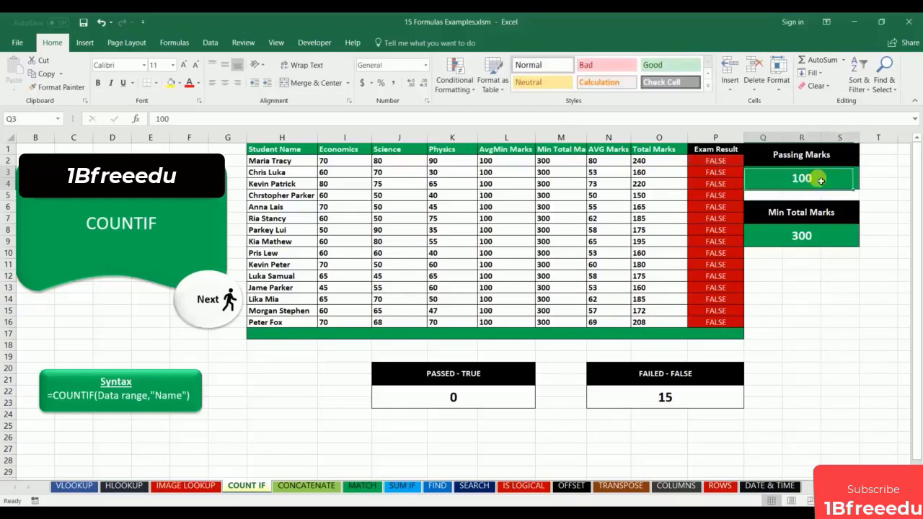
{"action": "type", "text": "55"}
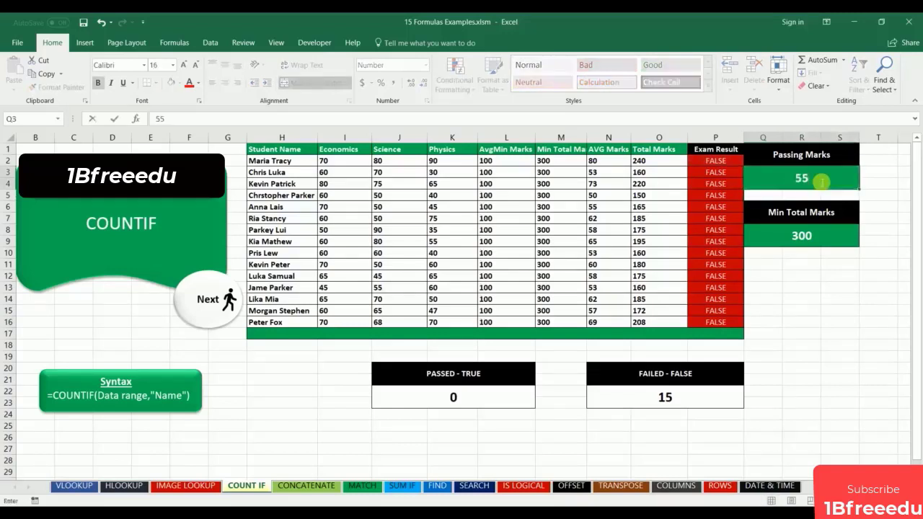
{"action": "key", "text": "Return"}
{"action": "key", "text": "Return"}
{"action": "key", "text": "Return"}
{"action": "key", "text": "Return"}
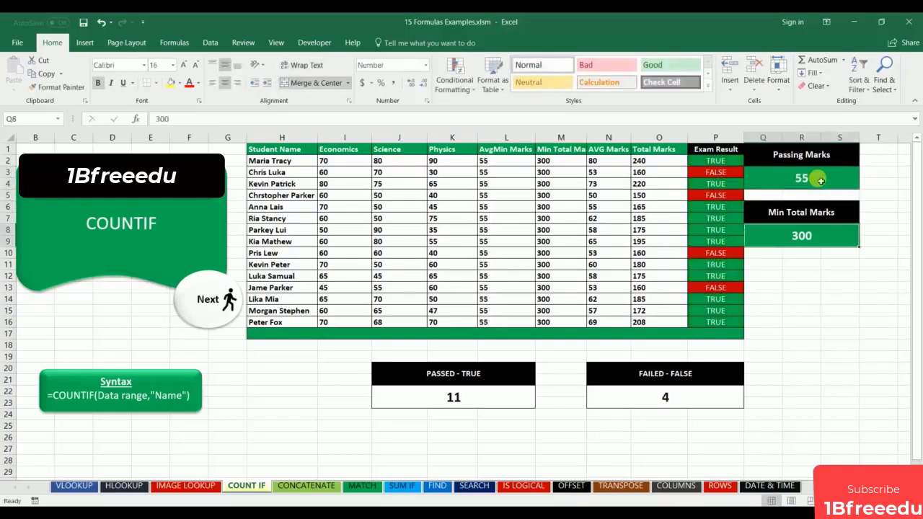
{"action": "key", "text": "Return"}
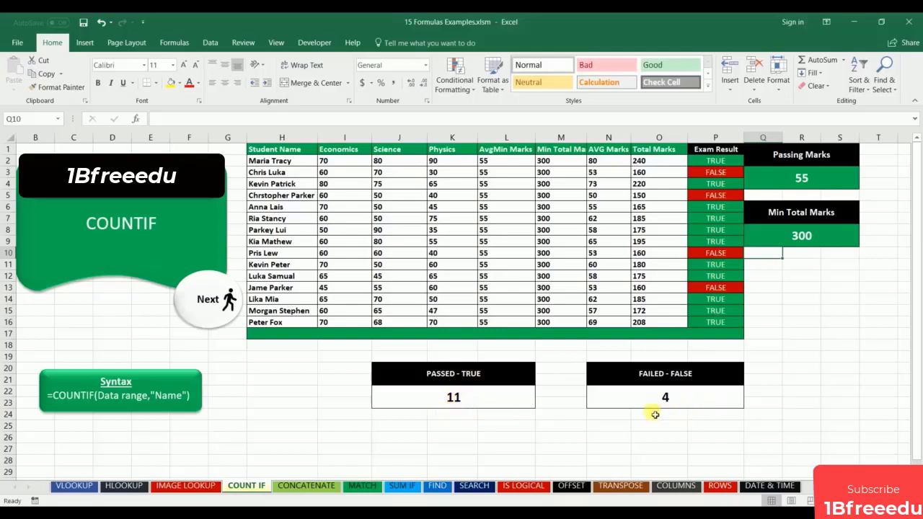
Set the Passing Marks to 58
{"action": "left_click", "coordinate": [793, 180]}
{"action": "type", "text": "58"}
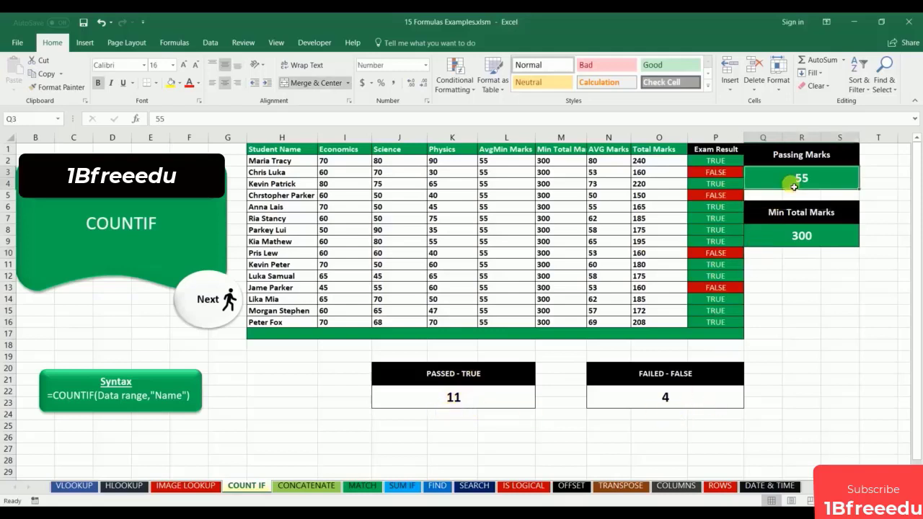
{"action": "key", "text": "Return"}
Lower the Min Total Marks to 280 and then to 200
{"action": "key", "text": "Down"}
{"action": "key", "text": "Down"}
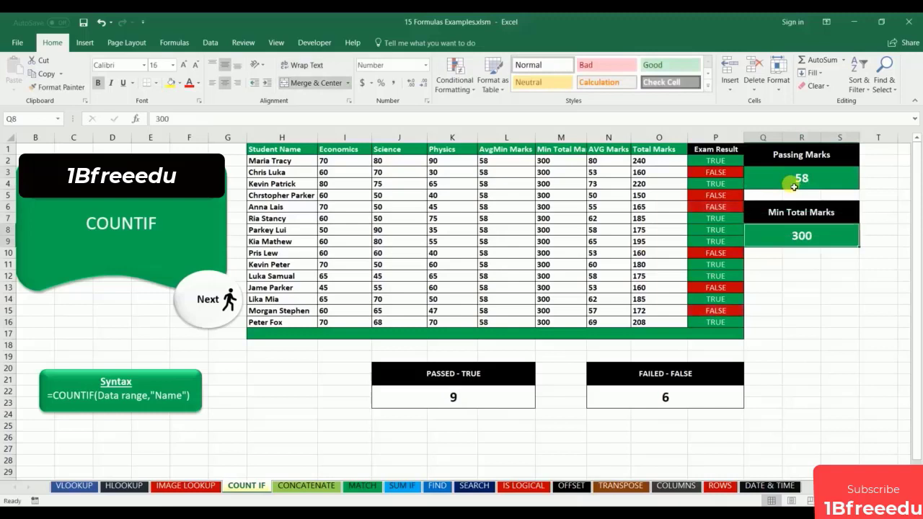
{"action": "type", "text": "280"}
{"action": "key", "text": "Return"}
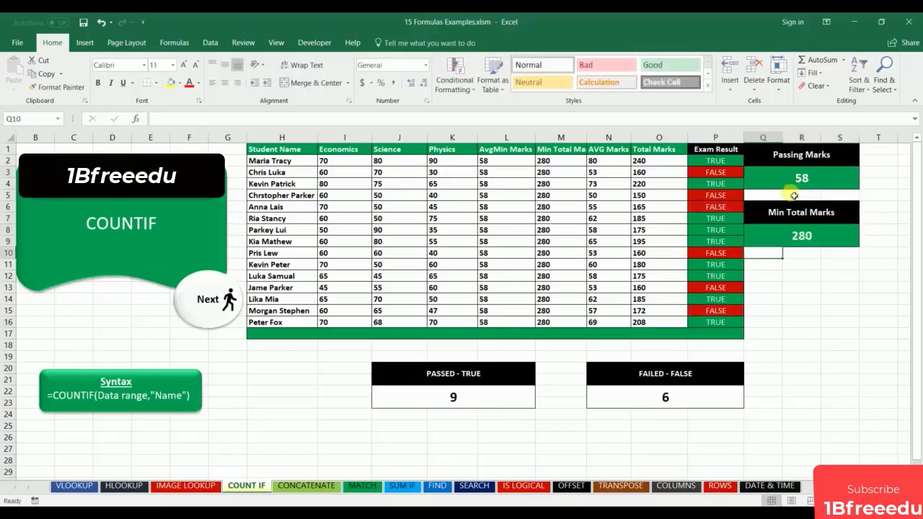
{"action": "left_click", "coordinate": [793, 232]}
{"action": "type", "text": "200"}
{"action": "key", "text": "Return"}
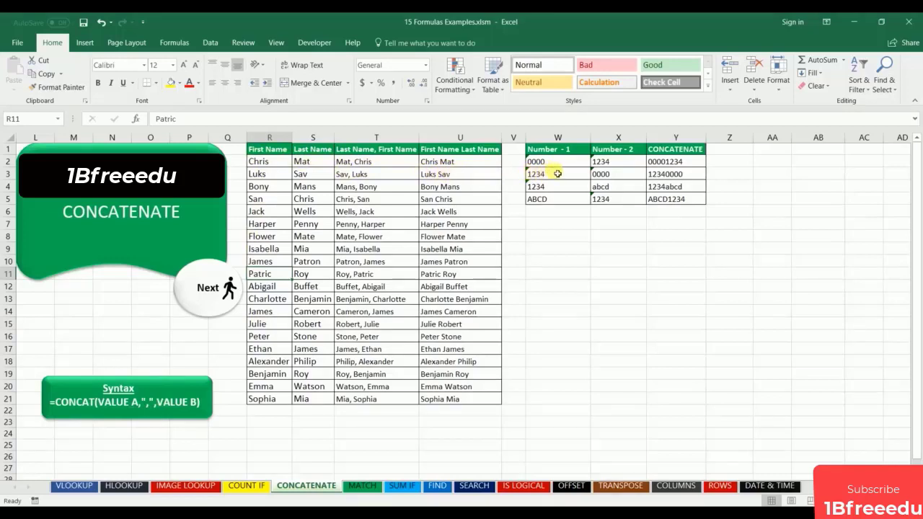
Examine the row 2 formulas for both combined-name columns and the CONCATENATE column on the CONCATENATE sheet, including the range Y2:Y5
{"action": "left_click", "coordinate": [393, 161]}
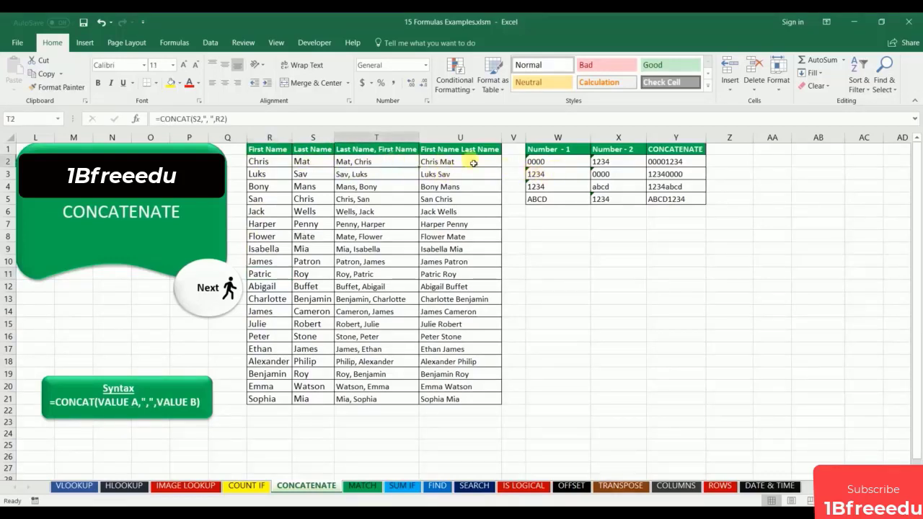
{"action": "left_click", "coordinate": [487, 164]}
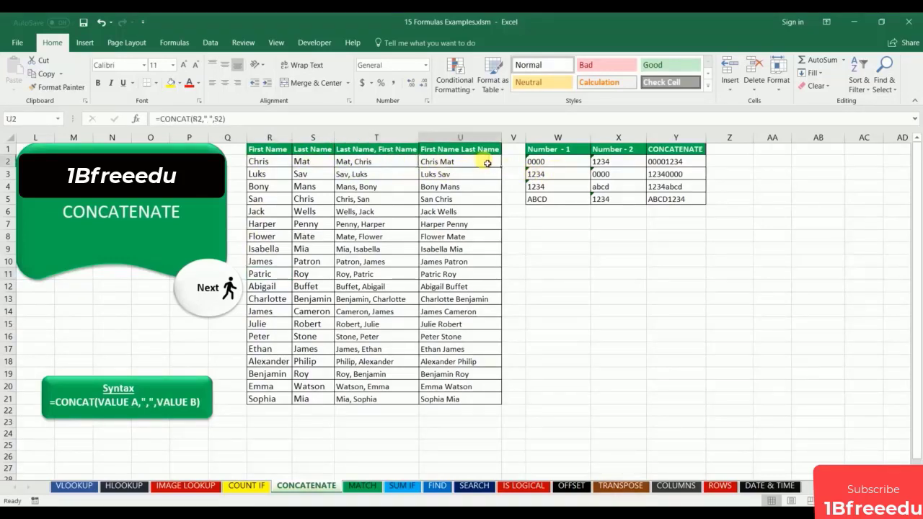
{"action": "left_click", "coordinate": [569, 162]}
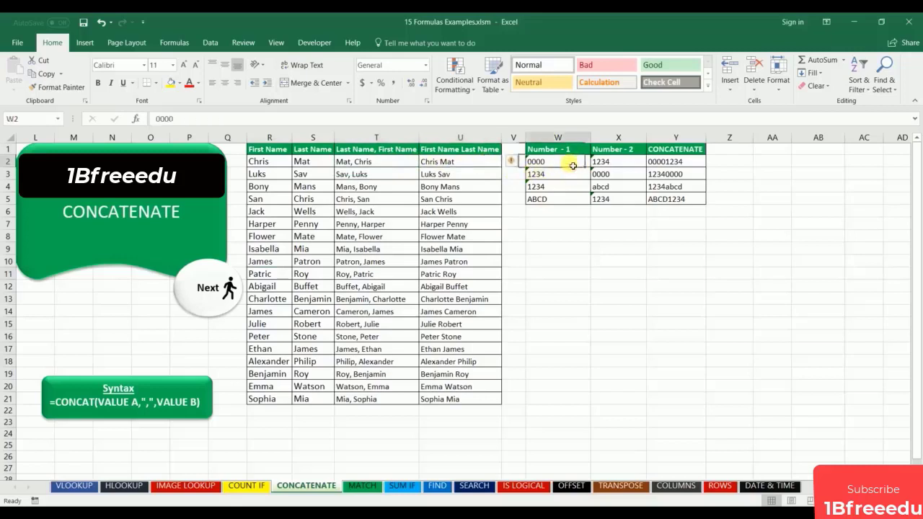
{"action": "left_click", "coordinate": [650, 163]}
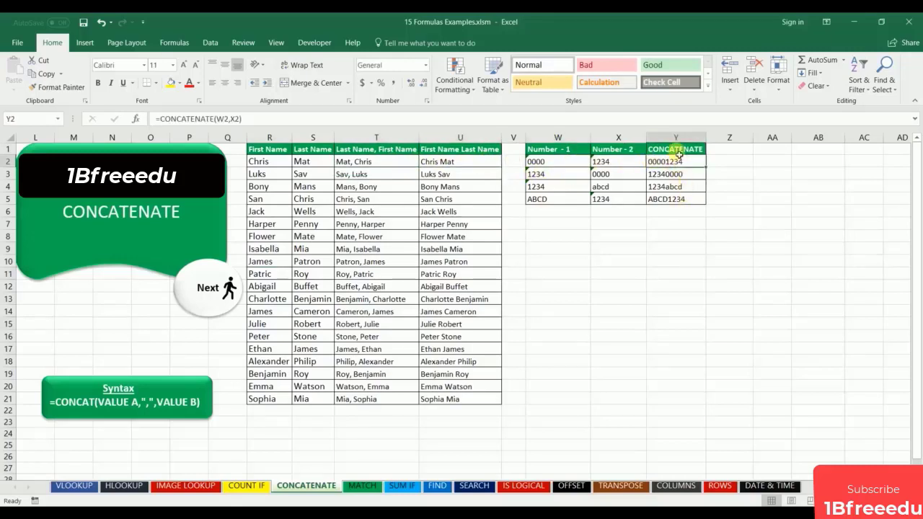
{"action": "left_click", "coordinate": [387, 167]}
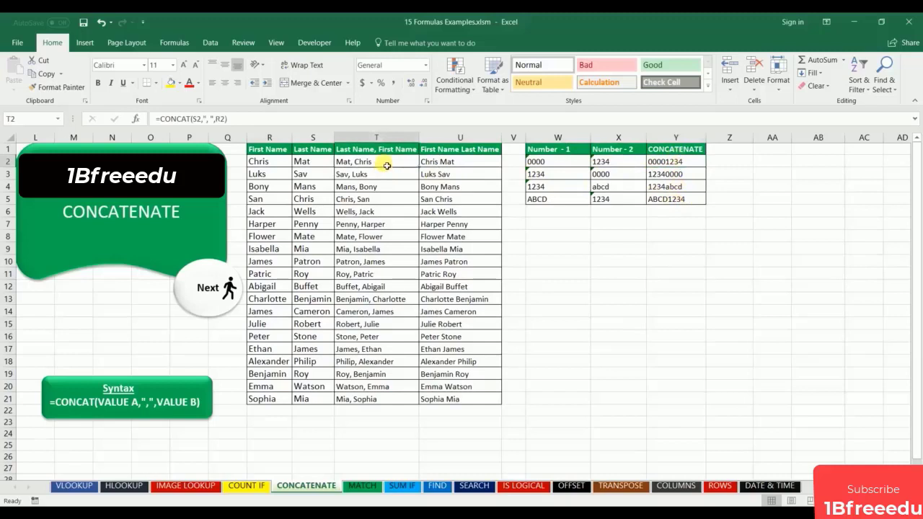
{"action": "left_click", "coordinate": [683, 165]}
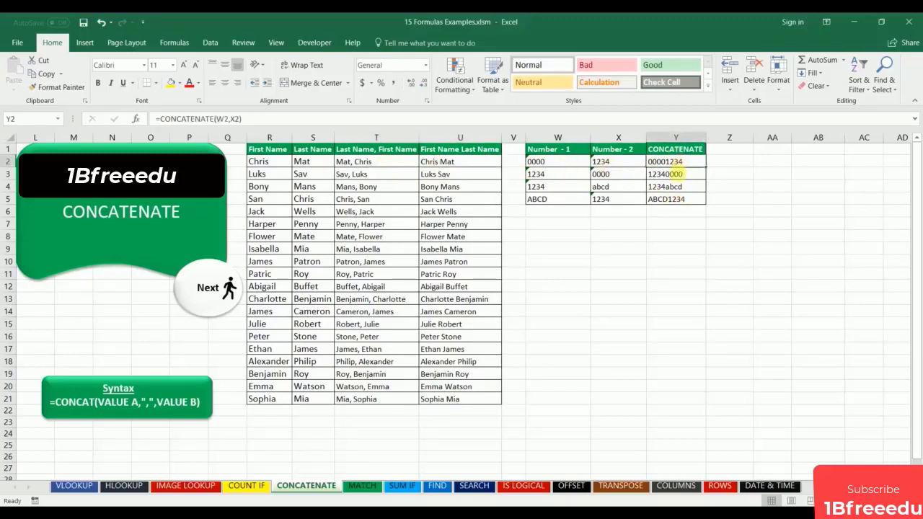
{"action": "left_click", "coordinate": [623, 270]}
{"action": "left_click", "coordinate": [671, 163]}
{"action": "left_click_drag", "start_coordinate": [690, 163], "coordinate": [690, 205]}
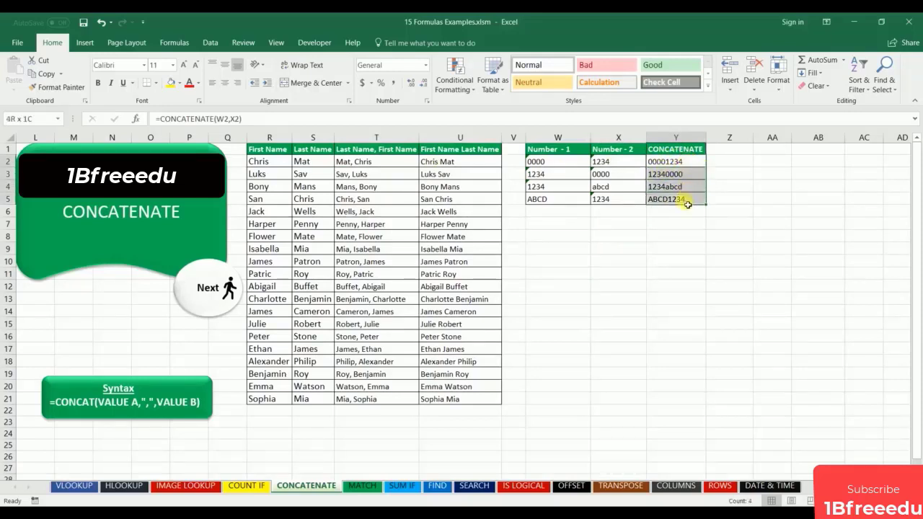
{"action": "left_click", "coordinate": [601, 259]}
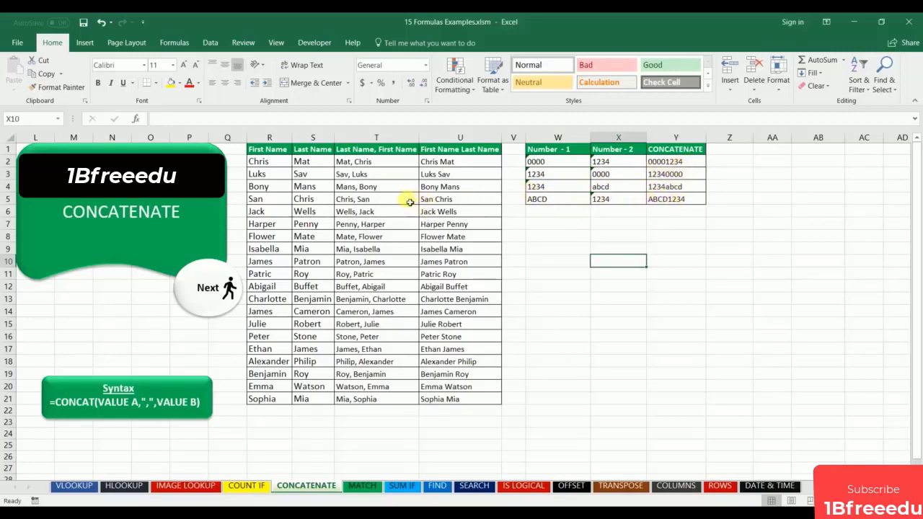
Compare the row 2 source cells for the numbers and the names with the formulas that join them
{"action": "left_click", "coordinate": [568, 163]}
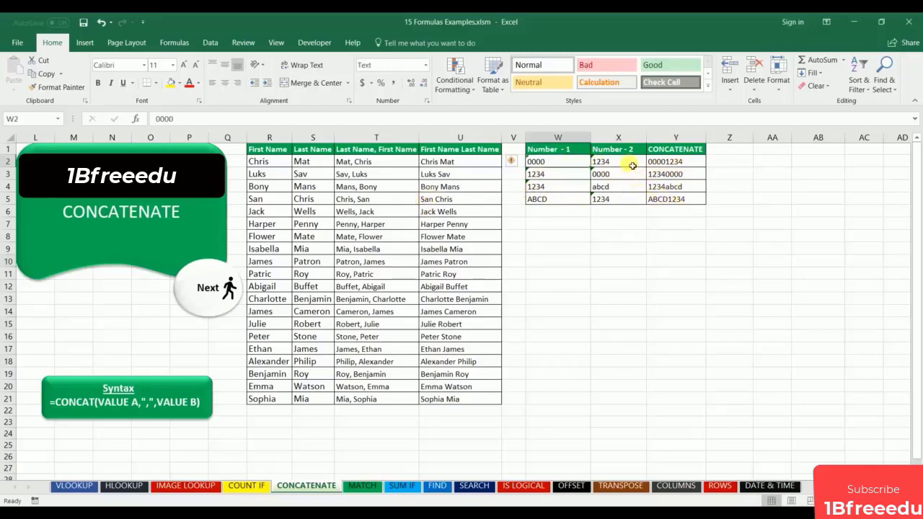
{"action": "left_click", "coordinate": [632, 166]}
{"action": "left_click", "coordinate": [686, 164]}
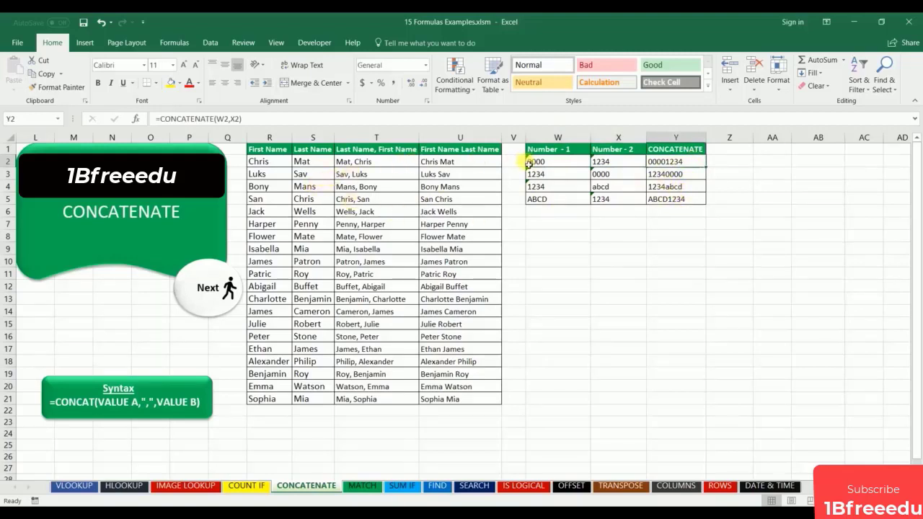
{"action": "left_click", "coordinate": [254, 161]}
{"action": "left_click", "coordinate": [305, 163]}
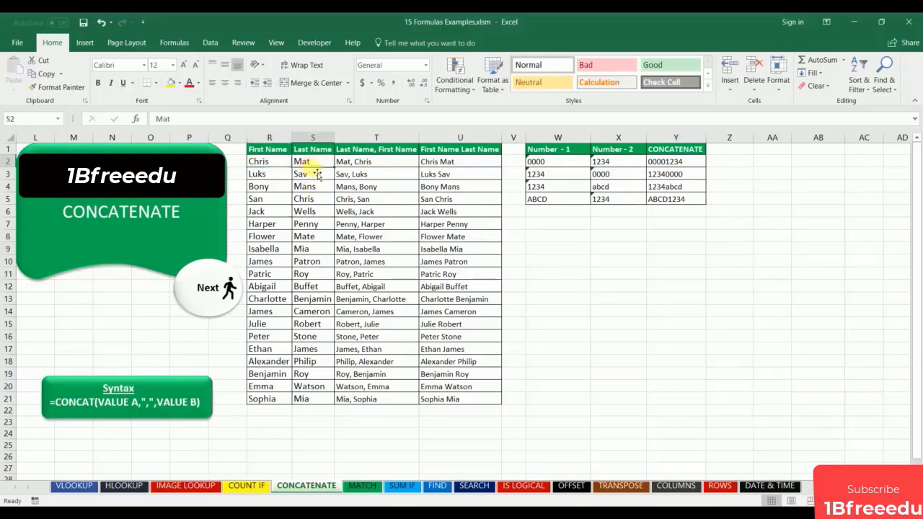
{"action": "left_click", "coordinate": [389, 164]}
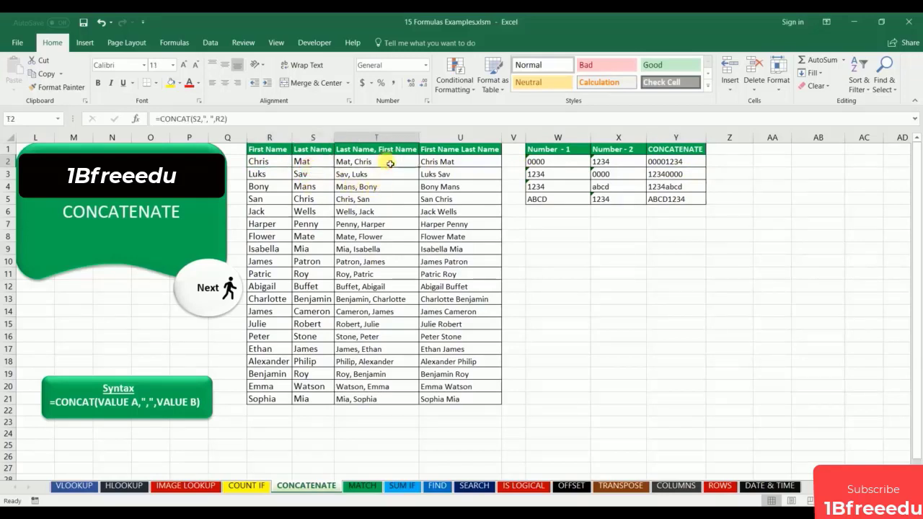
{"action": "left_click", "coordinate": [444, 161]}
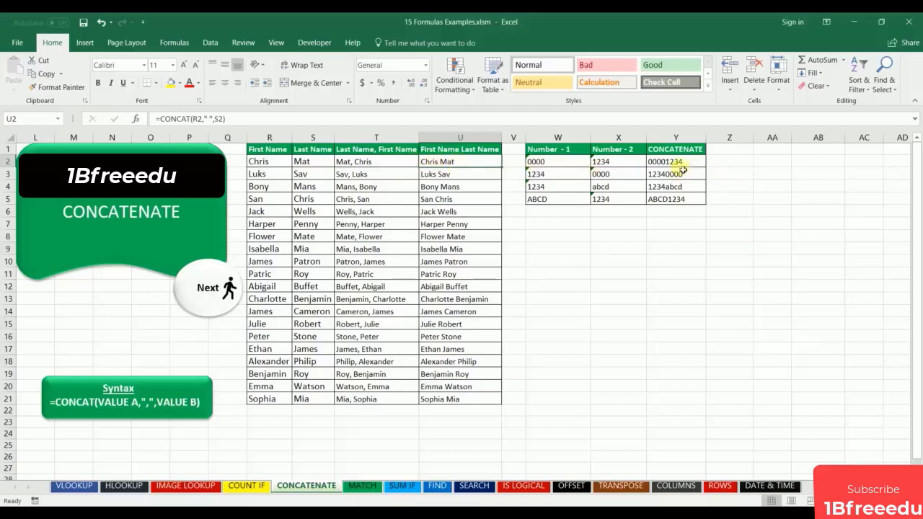
Clear the CONCATENATE results in Y2:Y5 and re-enter cell Y2 as =CONCATENATE(W2,X2) to join Number - 1 and Number - 2
{"action": "left_click_drag", "start_coordinate": [687, 164], "coordinate": [685, 204]}
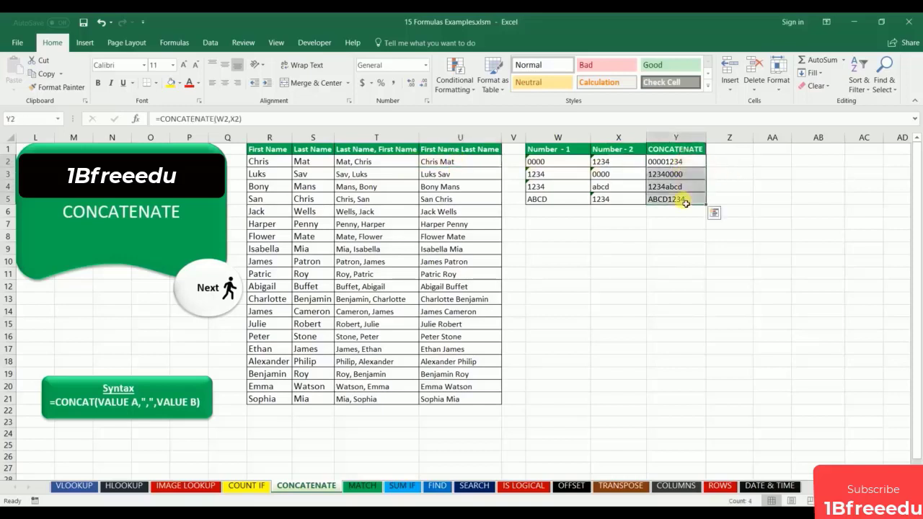
{"action": "key", "text": "Delete"}
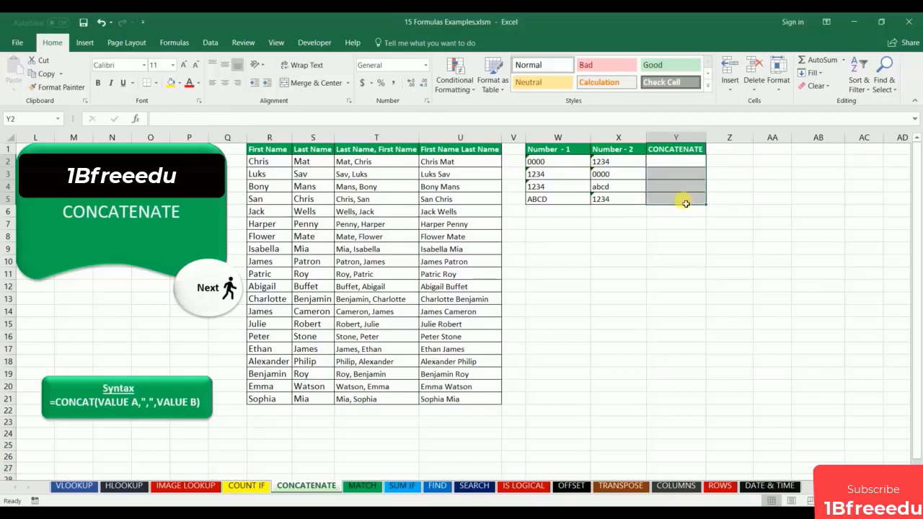
{"action": "left_click", "coordinate": [672, 163]}
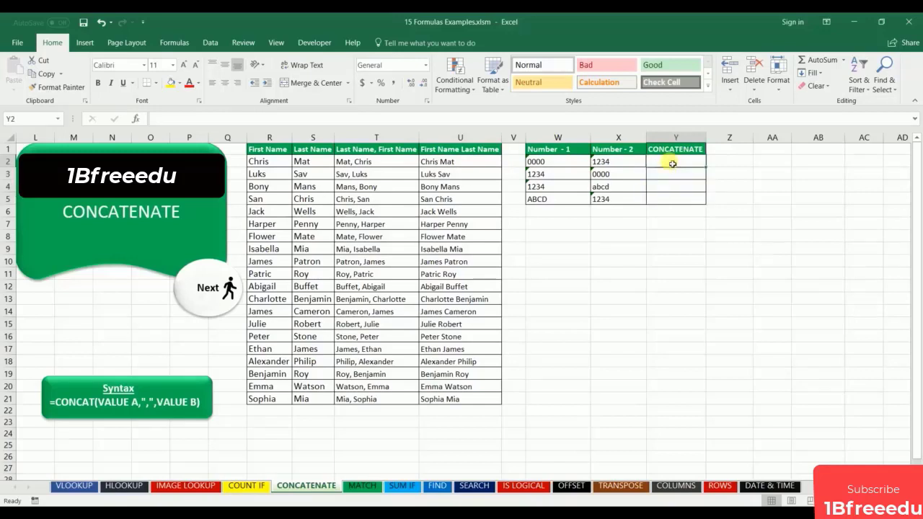
{"action": "type", "text": "=conca"}
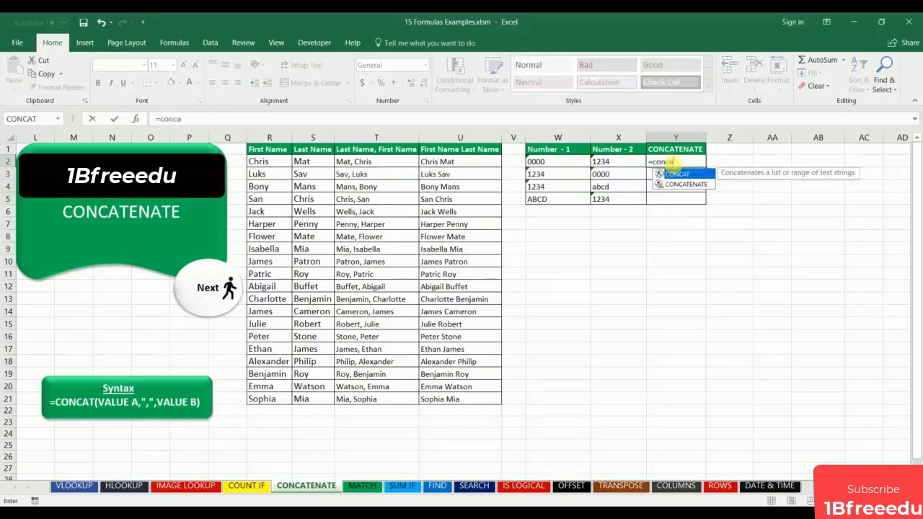
{"action": "double_click", "coordinate": [697, 185]}
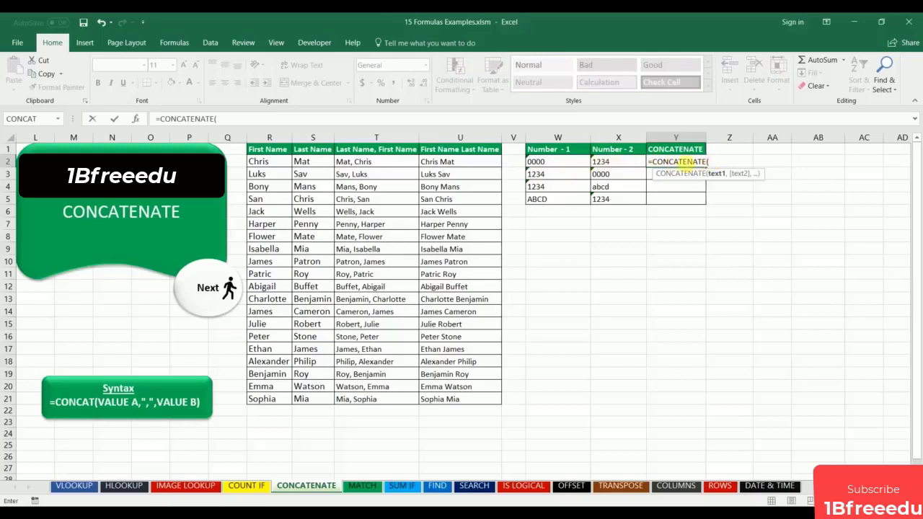
{"action": "left_click", "coordinate": [564, 161]}
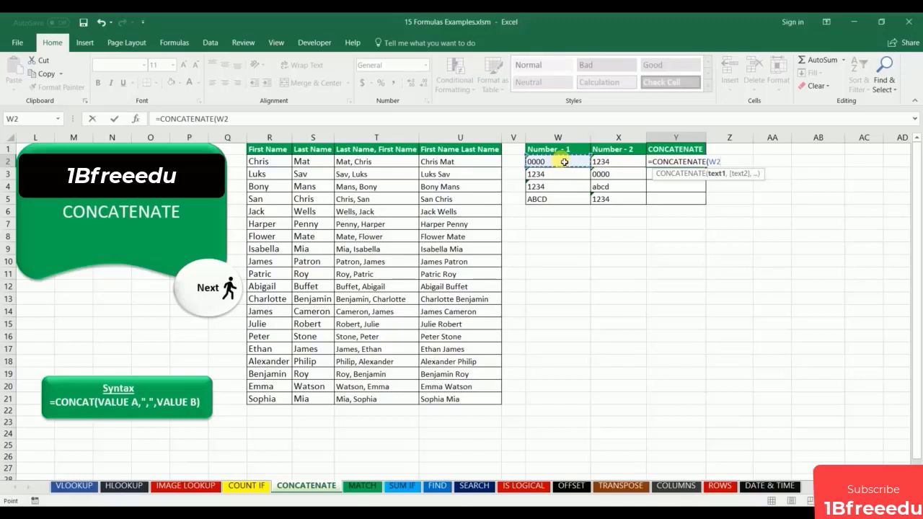
{"action": "type", "text": ","}
{"action": "left_click", "coordinate": [607, 163]}
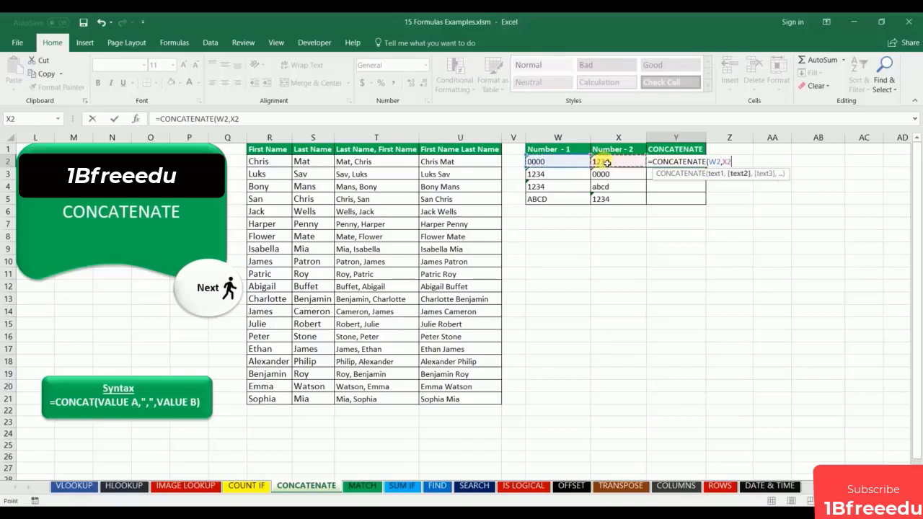
{"action": "type", "text": ")"}
{"action": "key", "text": "Return"}
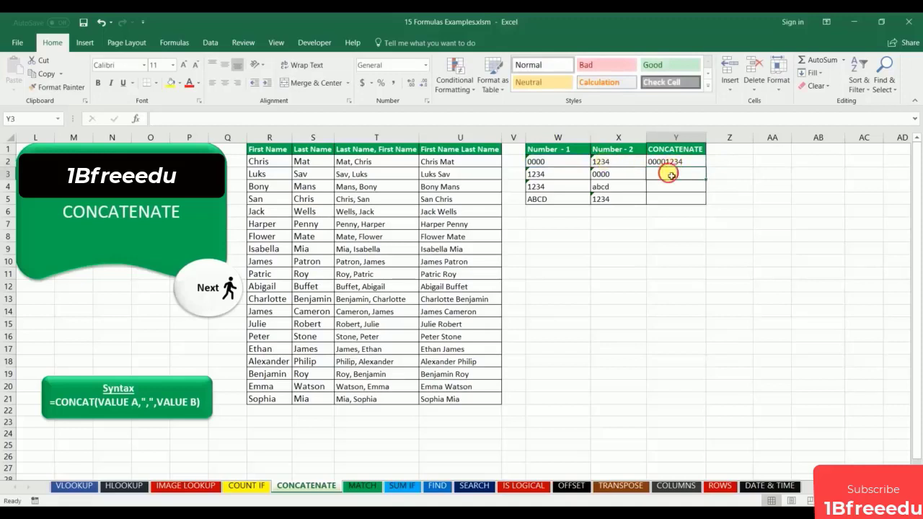
Enter =CONCAT(W3,X3) in cell Y3 to join the row 3 numbers, and check it against the Y2 result
{"action": "type", "text": "=conc"}
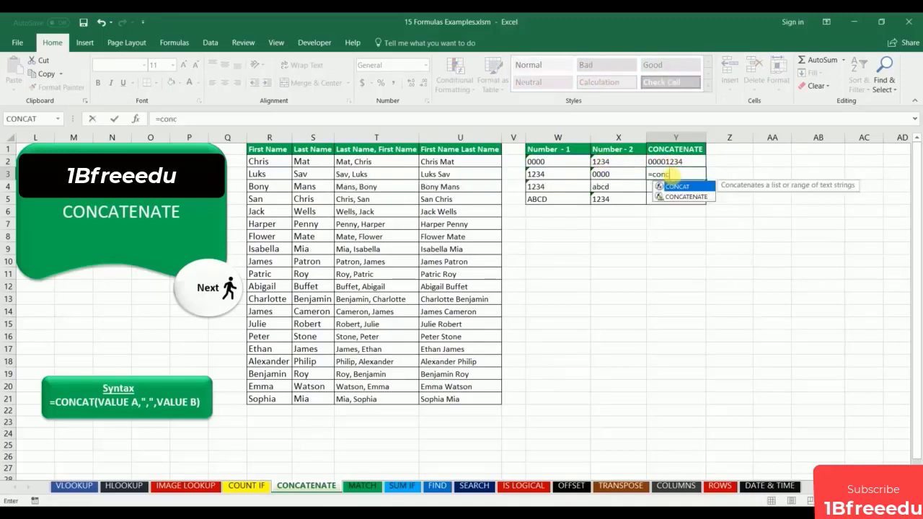
{"action": "type", "text": "a"}
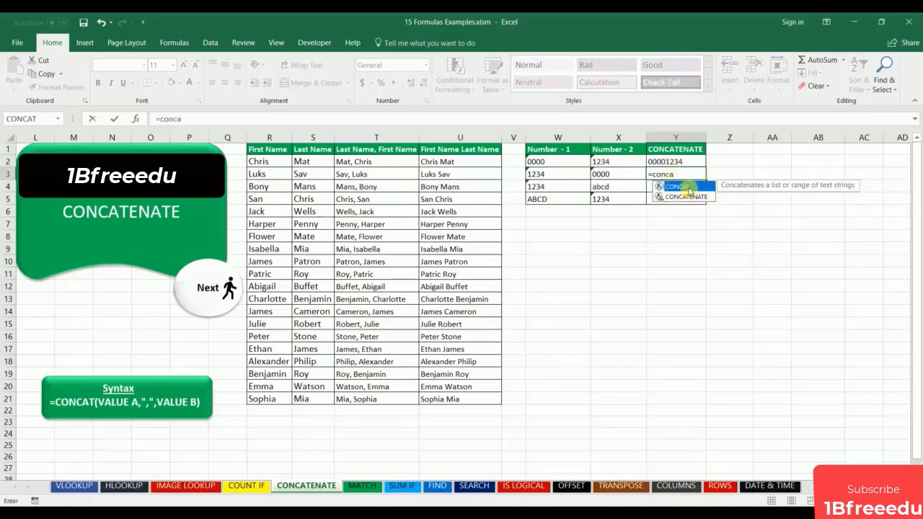
{"action": "double_click", "coordinate": [691, 187]}
{"action": "left_click", "coordinate": [571, 175]}
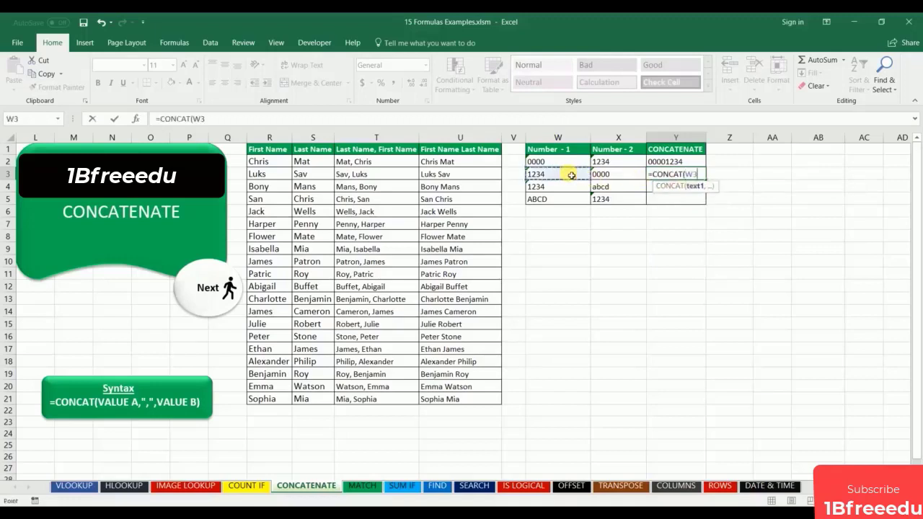
{"action": "type", "text": ","}
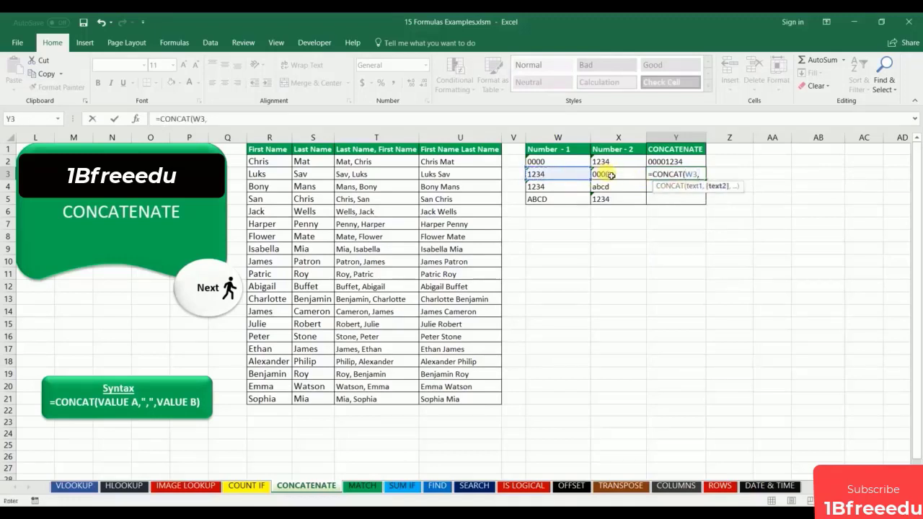
{"action": "left_click", "coordinate": [610, 175]}
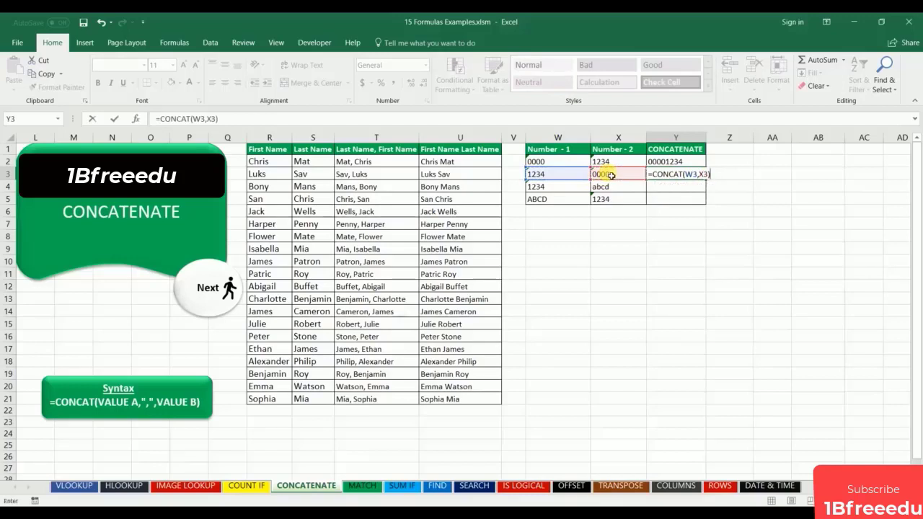
{"action": "key", "text": "Return"}
{"action": "left_click", "coordinate": [667, 163]}
{"action": "left_click", "coordinate": [669, 177]}
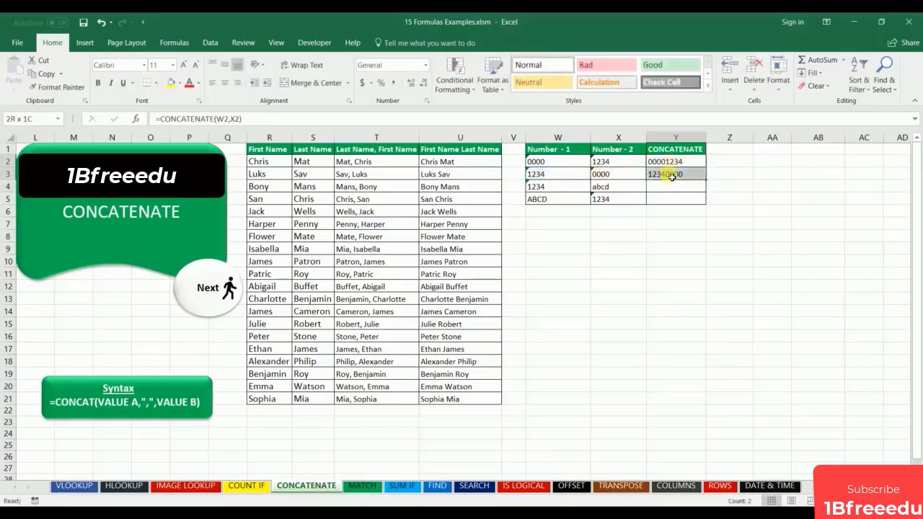
Enter =CONCAT(W4,X4) in cell Y4 to join the row 4 Number - 1 and Number - 2 values
{"action": "left_click", "coordinate": [668, 186]}
{"action": "type", "text": "=con"}
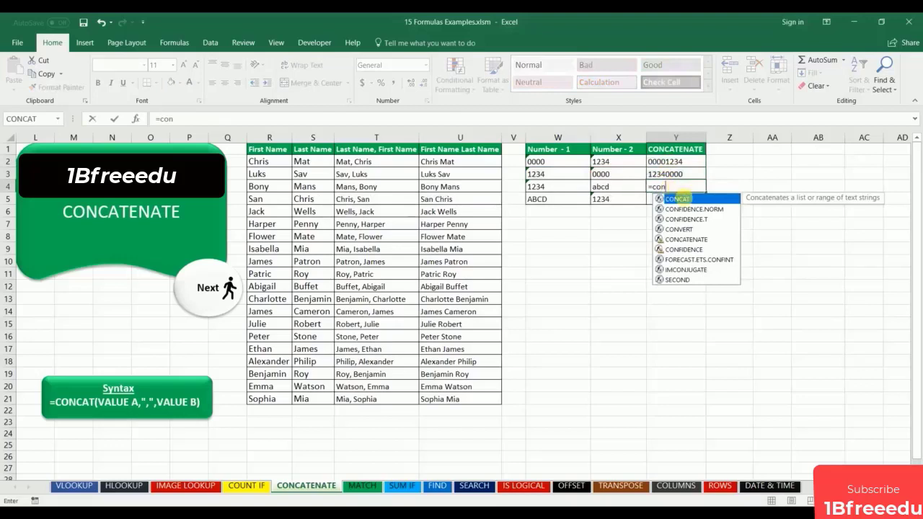
{"action": "double_click", "coordinate": [681, 198]}
{"action": "left_click", "coordinate": [566, 189]}
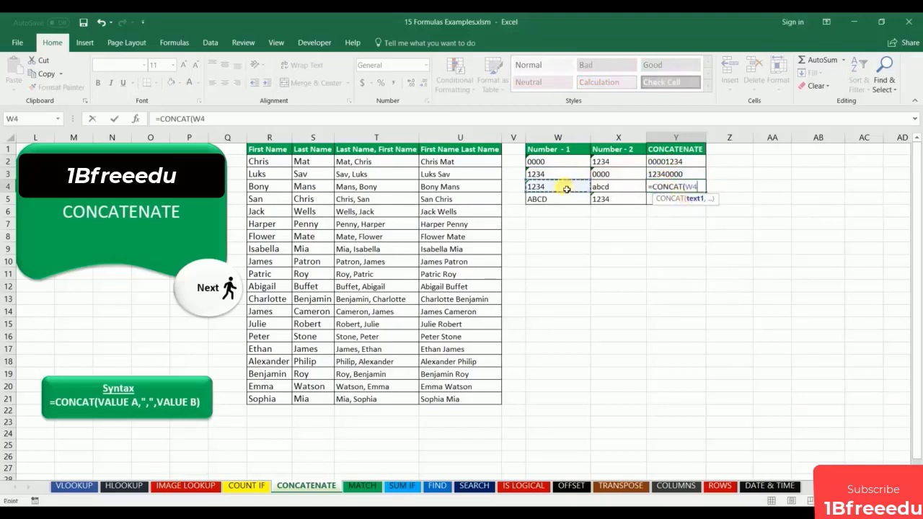
{"action": "type", "text": ","}
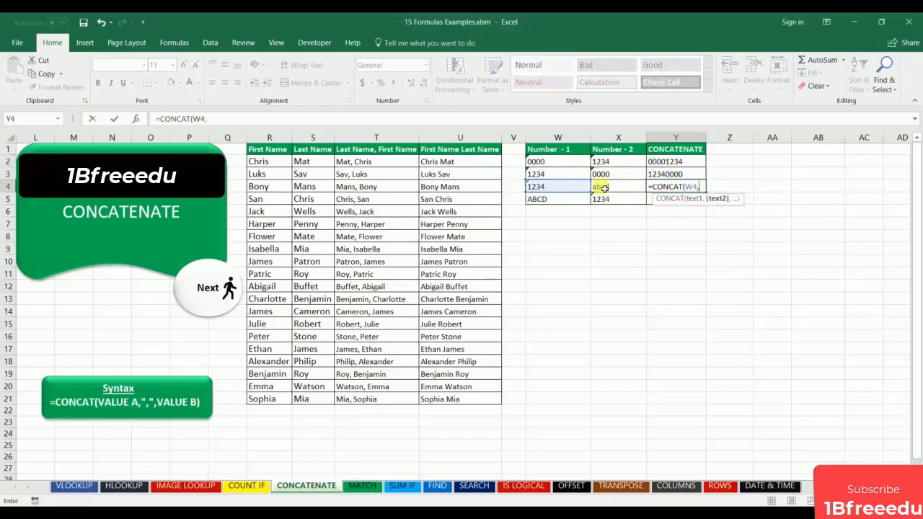
{"action": "left_click", "coordinate": [603, 187]}
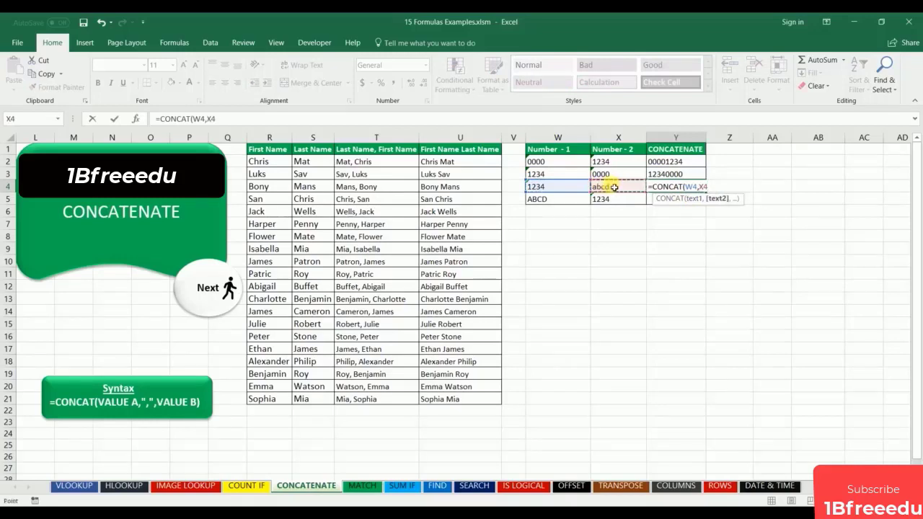
{"action": "type", "text": ")"}
{"action": "key", "text": "Return"}
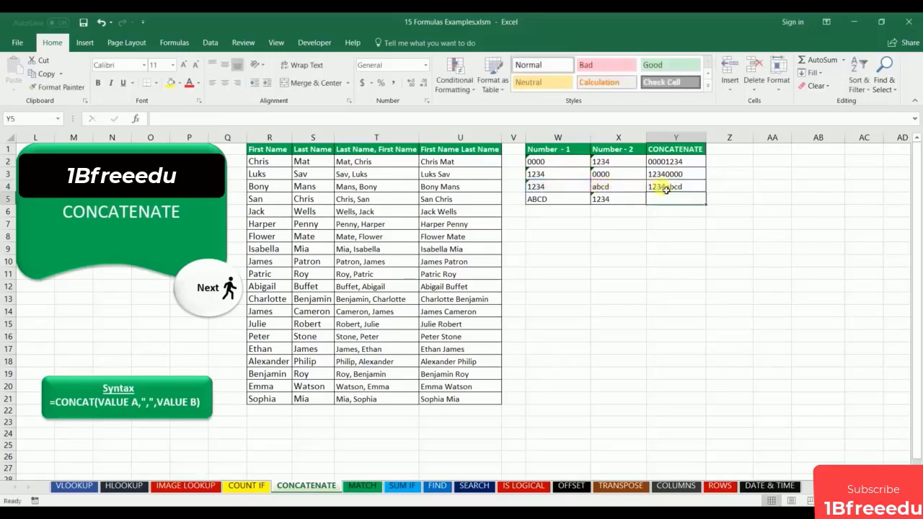
Enter =CONCATENATE(W5,X5) in cell Y5 to join the row 5 Number - 1 and Number - 2 values
{"action": "type", "text": "="}
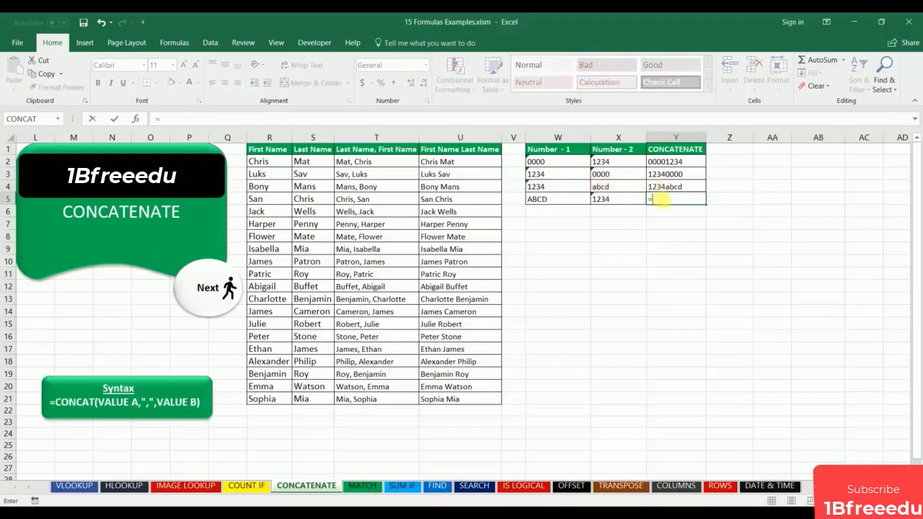
{"action": "type", "text": "conca"}
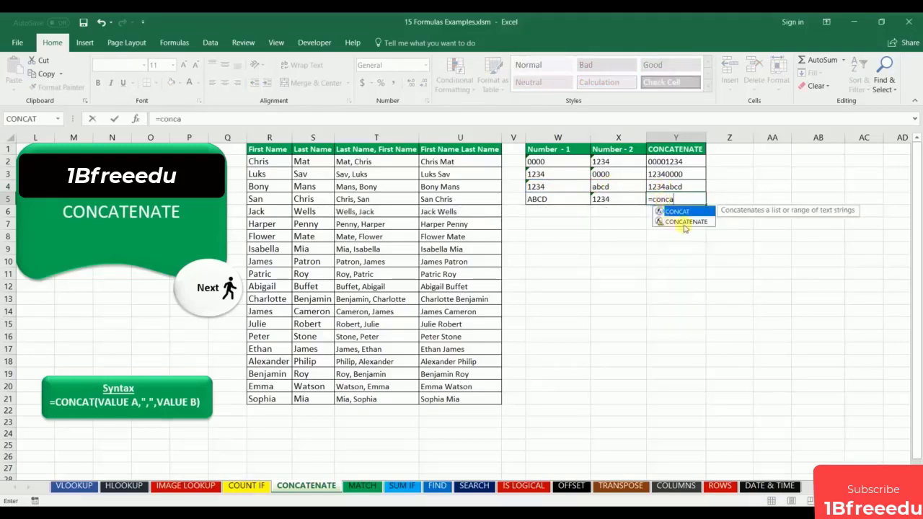
{"action": "double_click", "coordinate": [681, 222]}
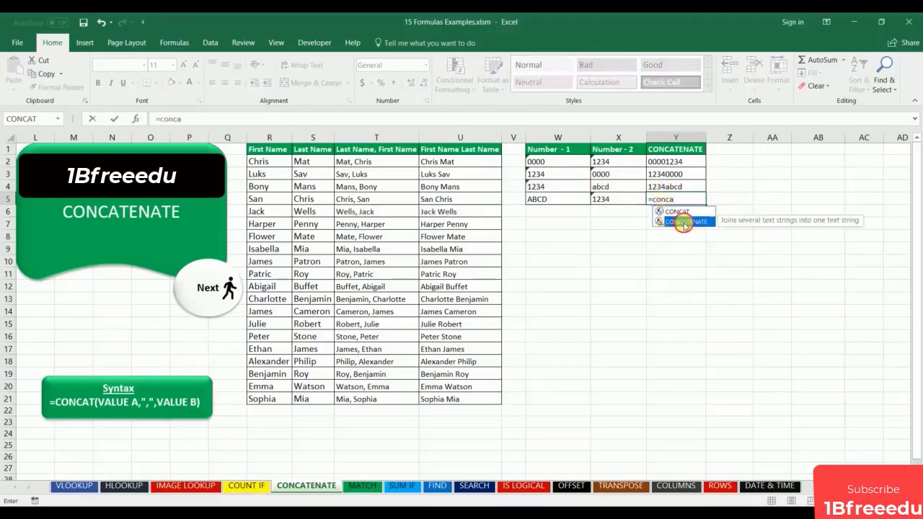
{"action": "left_click", "coordinate": [583, 203]}
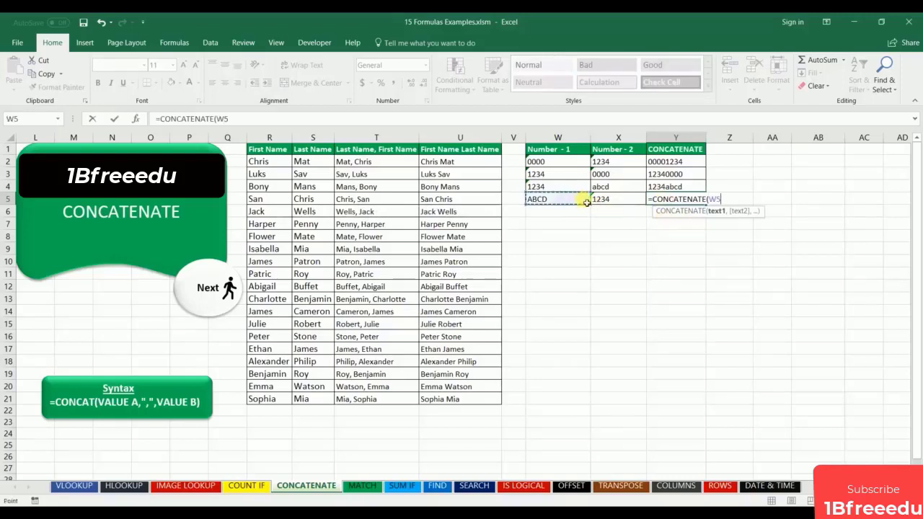
{"action": "type", "text": ","}
{"action": "left_click", "coordinate": [630, 205]}
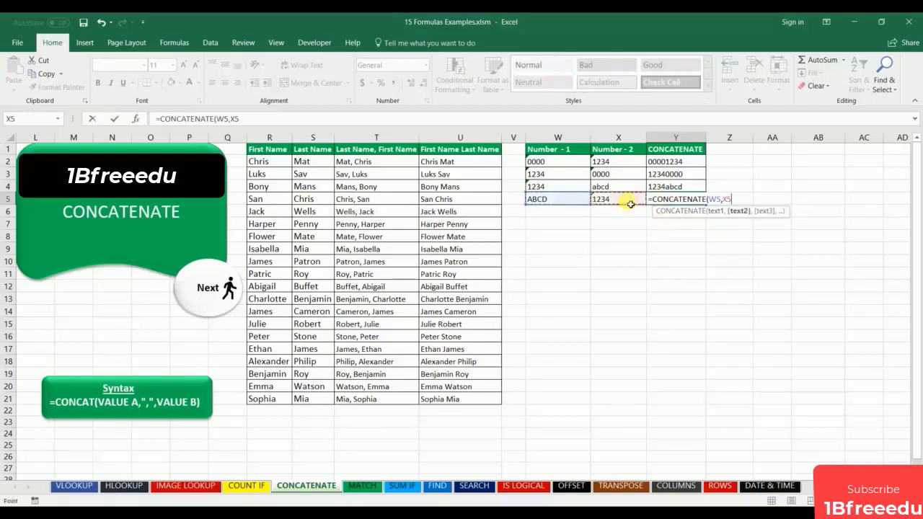
{"action": "type", "text": ")"}
{"action": "key", "text": "Return"}
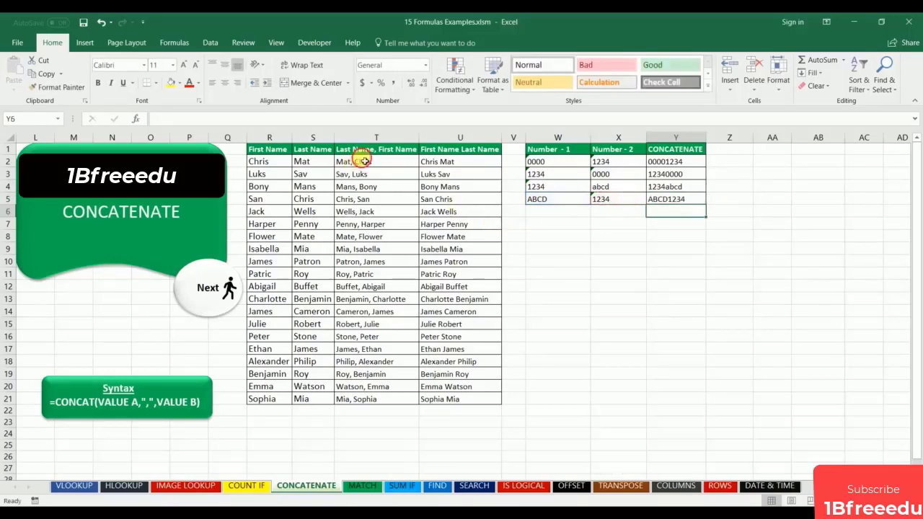
Clear the combined-name results in both name columns, T2:U21
{"action": "left_click_drag", "start_coordinate": [364, 161], "coordinate": [483, 399]}
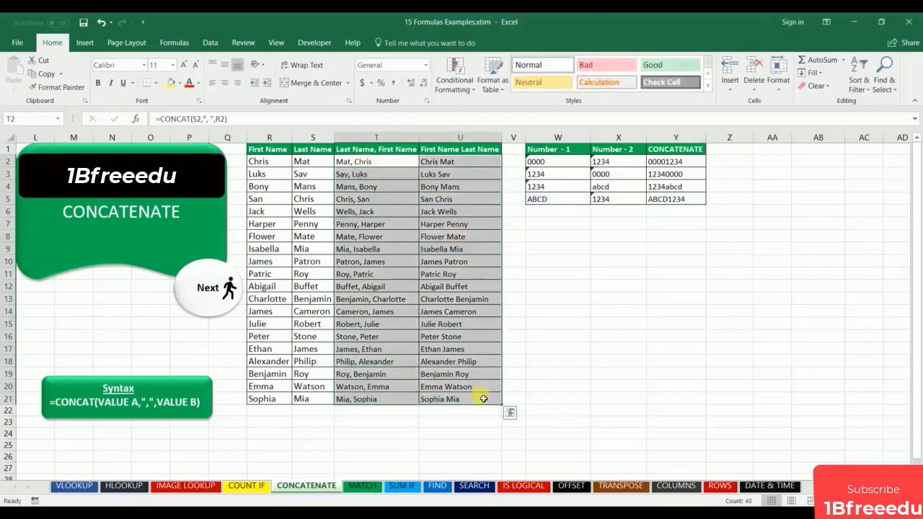
{"action": "key", "text": "Delete"}
Enter =CONCAT(S2,",",R2) in cell T2 and fill it down the Last Name, First Name column to row 21
{"action": "left_click", "coordinate": [380, 167]}
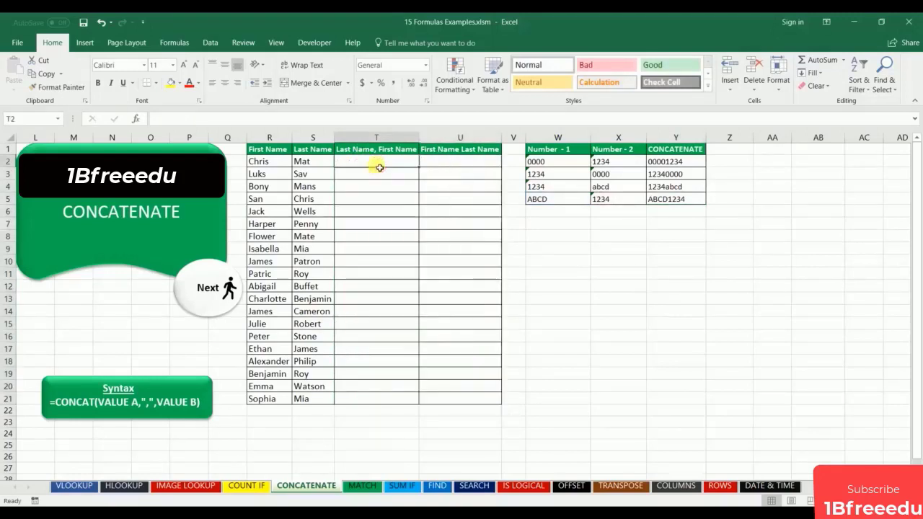
{"action": "type", "text": "=conca"}
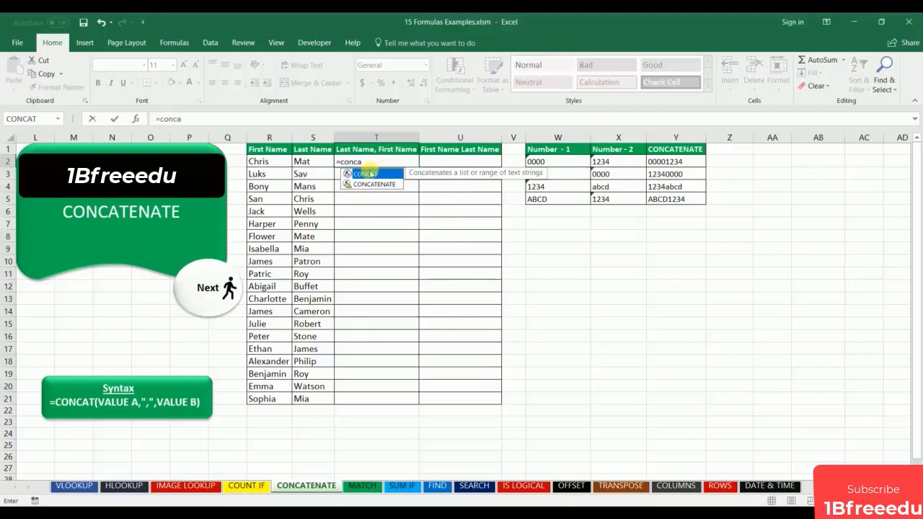
{"action": "double_click", "coordinate": [373, 174]}
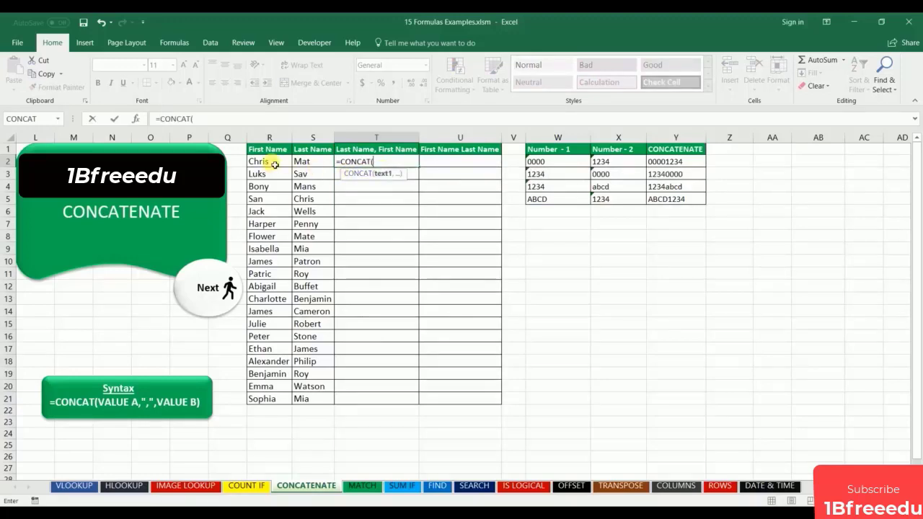
{"action": "left_click", "coordinate": [300, 164]}
{"action": "type", "text": ",\","}
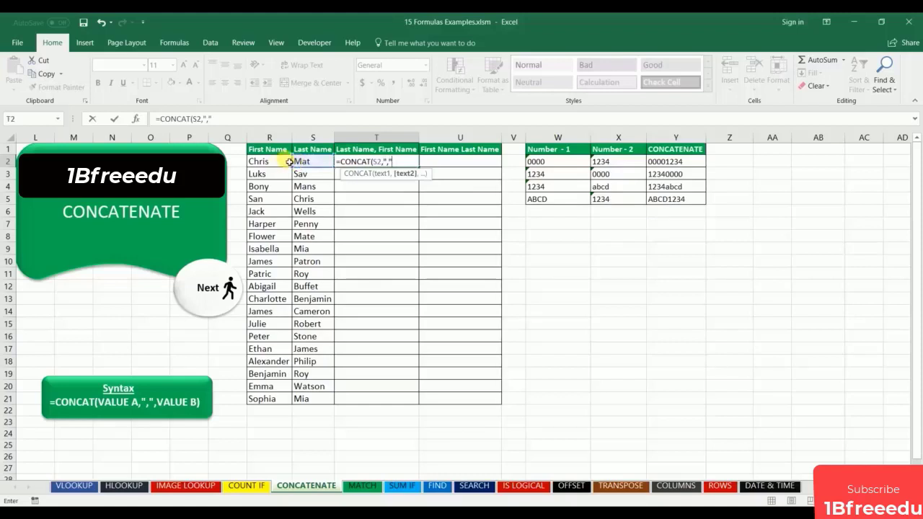
{"action": "type", "text": ","}
{"action": "left_click", "coordinate": [278, 162]}
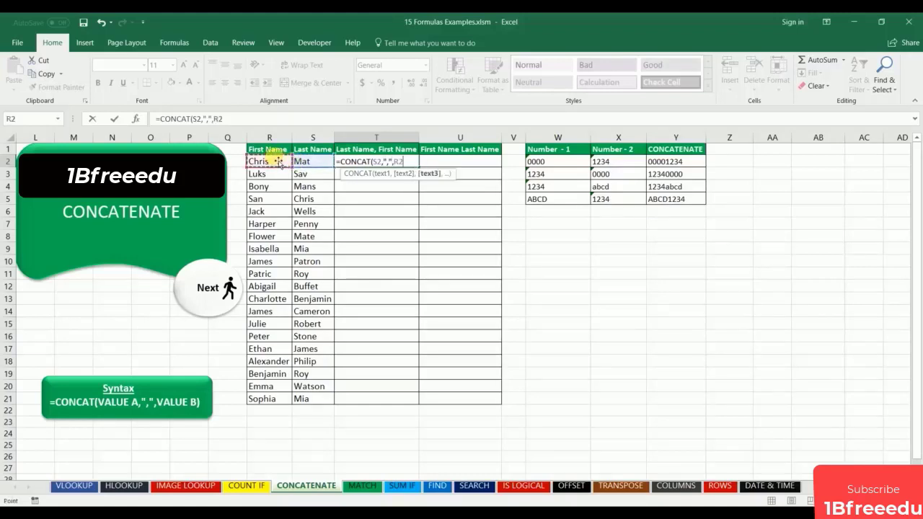
{"action": "type", "text": ")"}
{"action": "key", "text": "Return"}
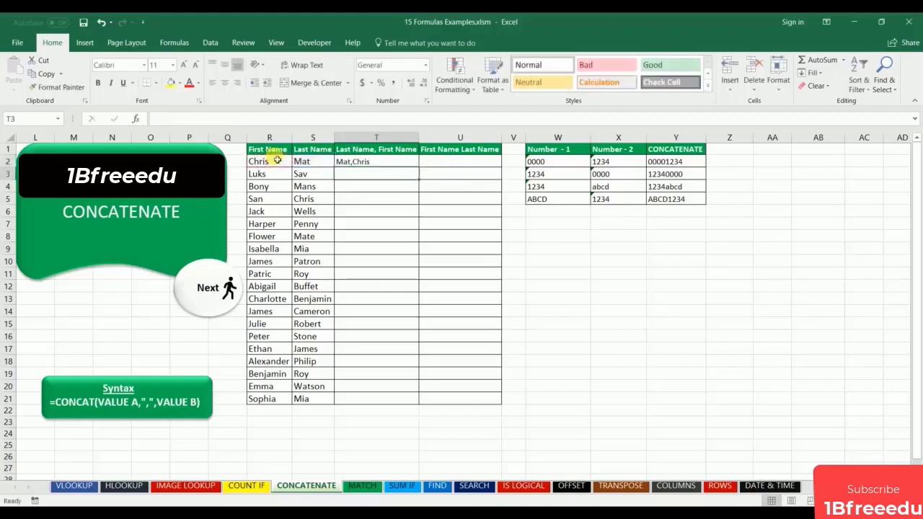
{"action": "left_click", "coordinate": [369, 161]}
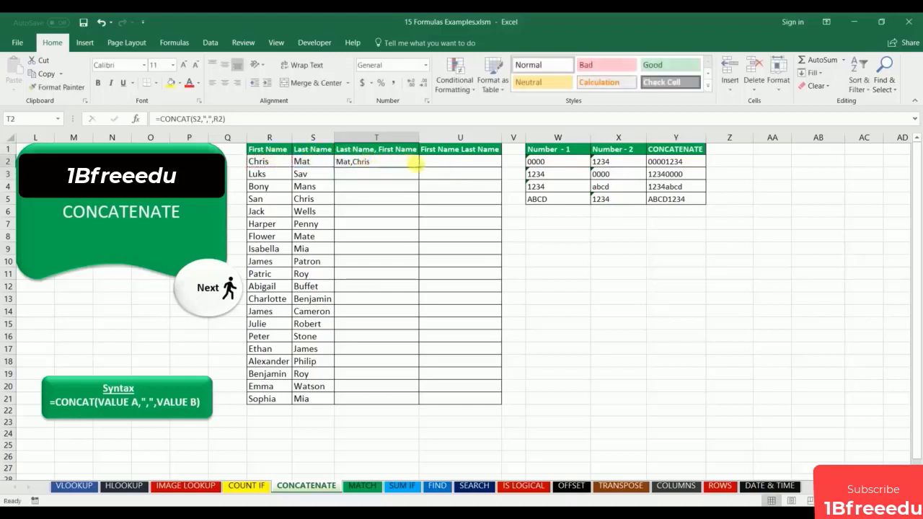
{"action": "double_click", "coordinate": [418, 167]}
Enter =CONCAT(R2,",",S2) in cell U2 and fill it down the First Name Last Name column to row 21
{"action": "left_click", "coordinate": [443, 163]}
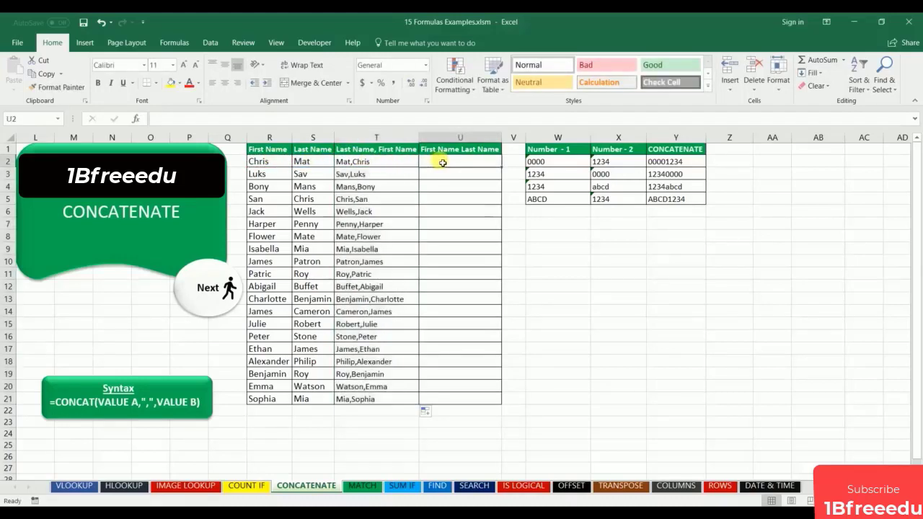
{"action": "type", "text": "=conca"}
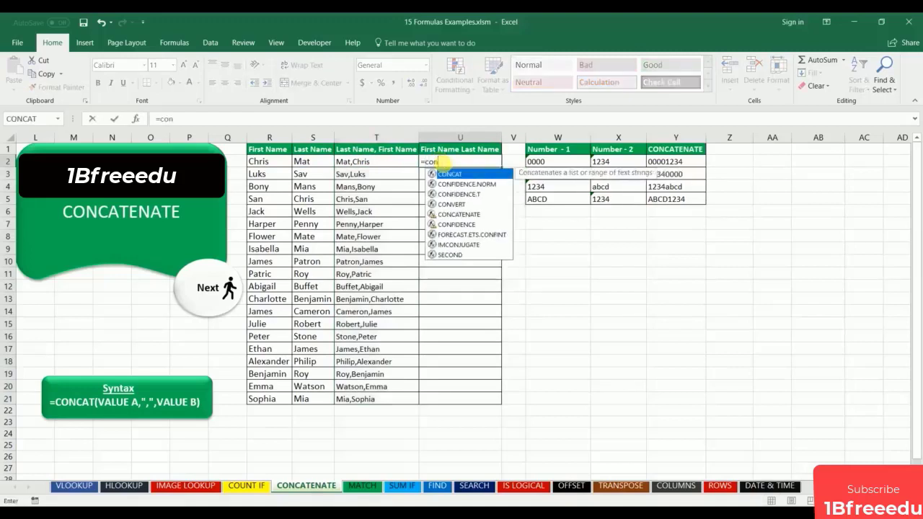
{"action": "double_click", "coordinate": [447, 174]}
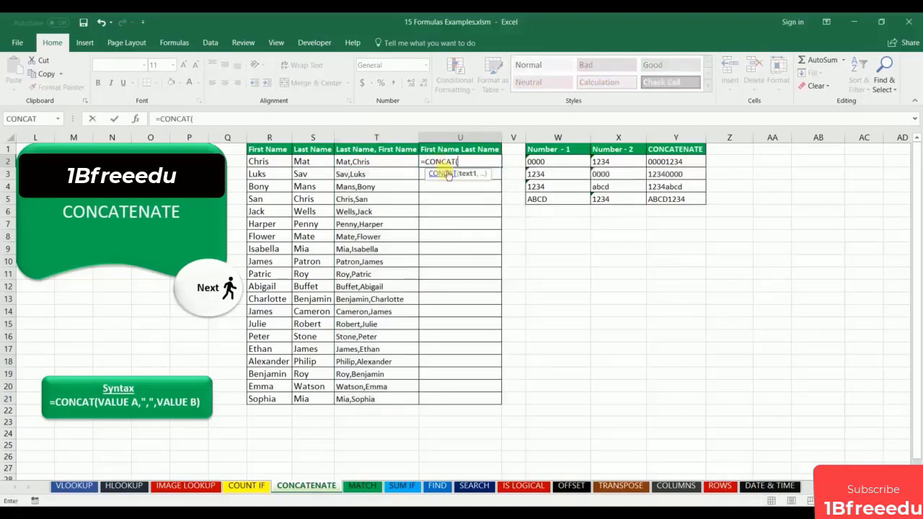
{"action": "left_click", "coordinate": [288, 163]}
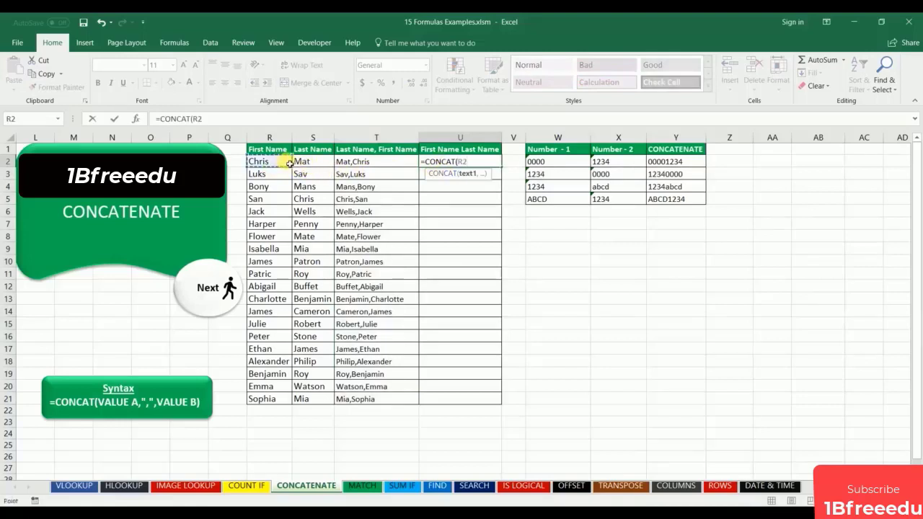
{"action": "type", "text": ",\","}
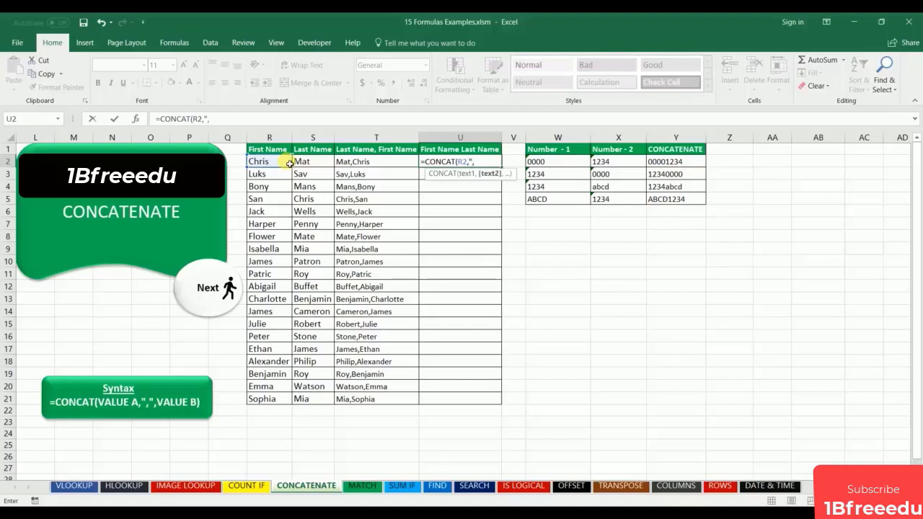
{"action": "type", "text": "\","}
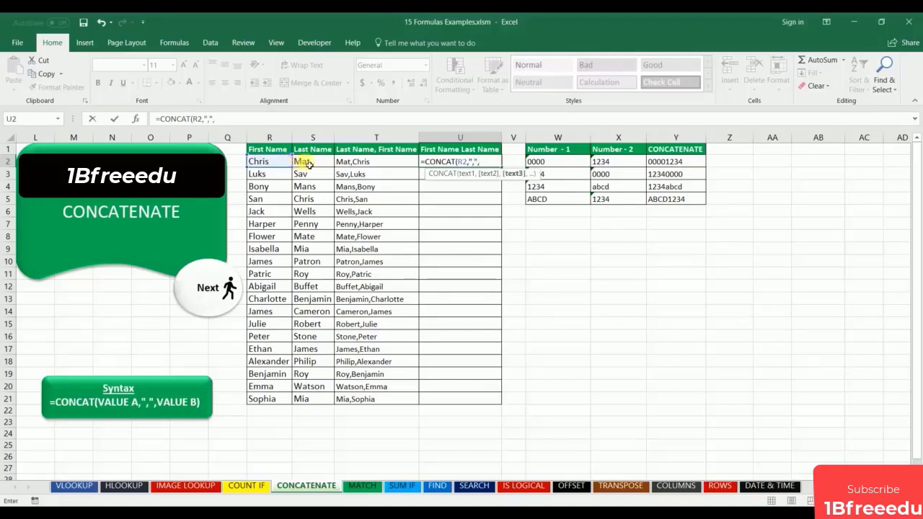
{"action": "left_click", "coordinate": [308, 163]}
{"action": "type", "text": ")"}
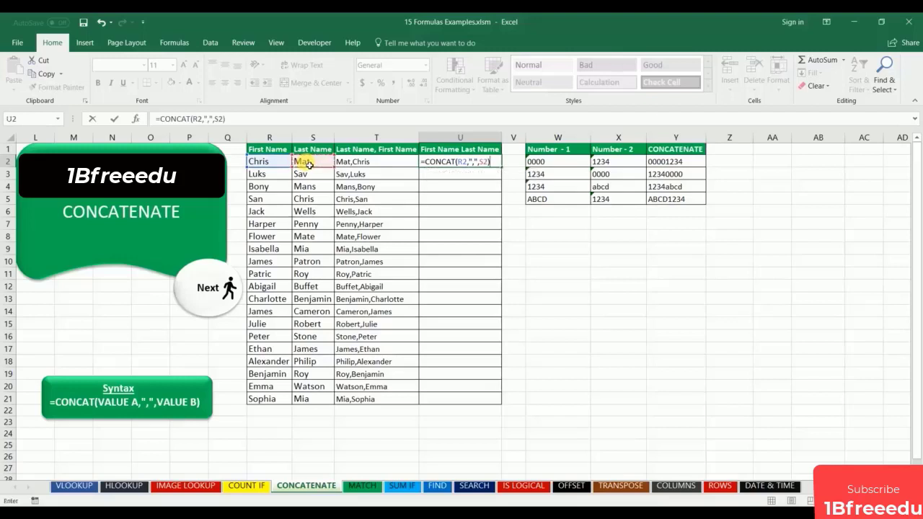
{"action": "key", "text": "ctrl+Return"}
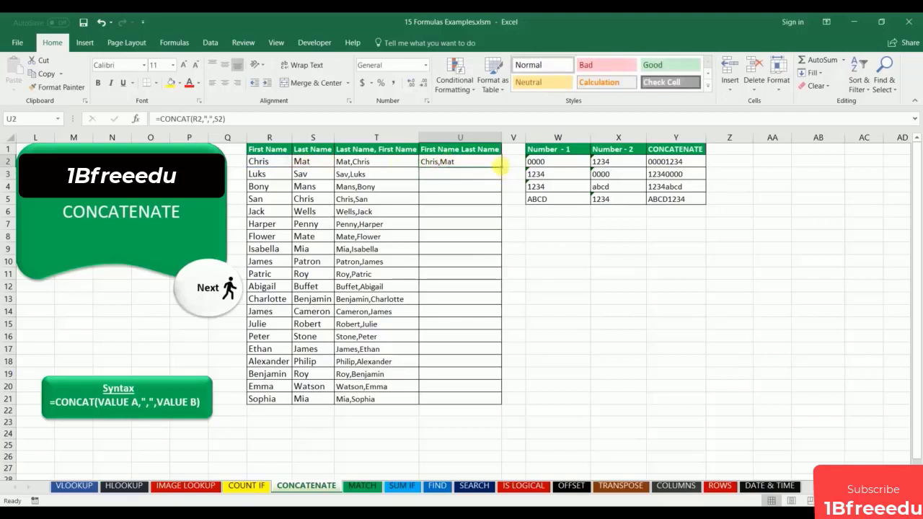
{"action": "double_click", "coordinate": [498, 166]}
Change the formula in U2 to =CONCAT(R2,", ",S2) and fill it down the First Name Last Name column to row 21
{"action": "left_click", "coordinate": [437, 162]}
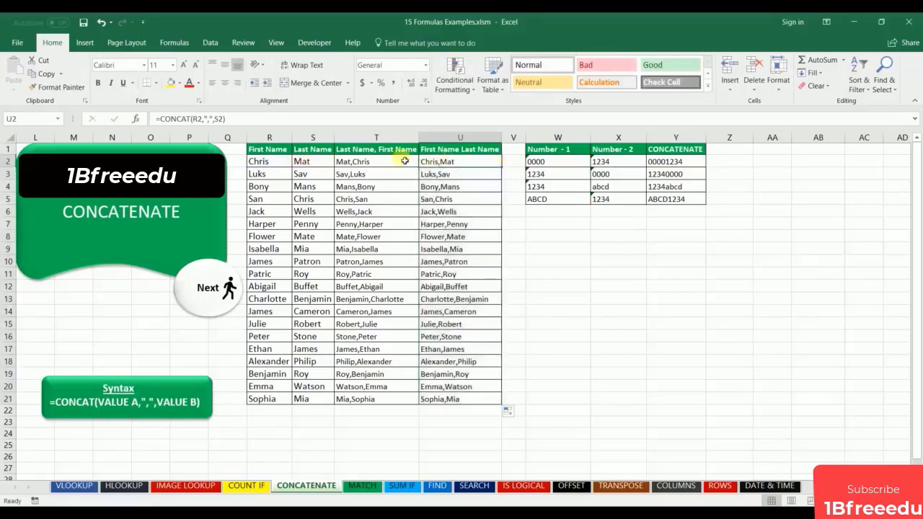
{"action": "left_click", "coordinate": [209, 119]}
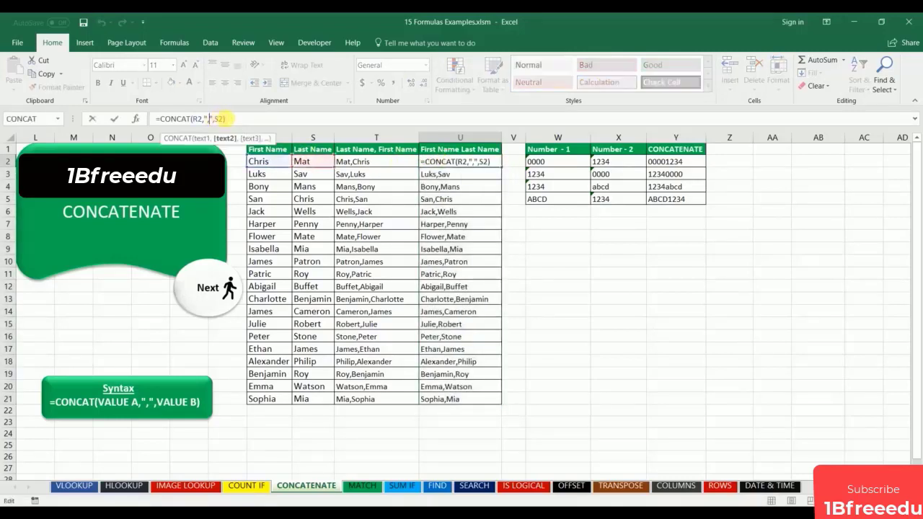
{"action": "key", "text": "ctrl+Return"}
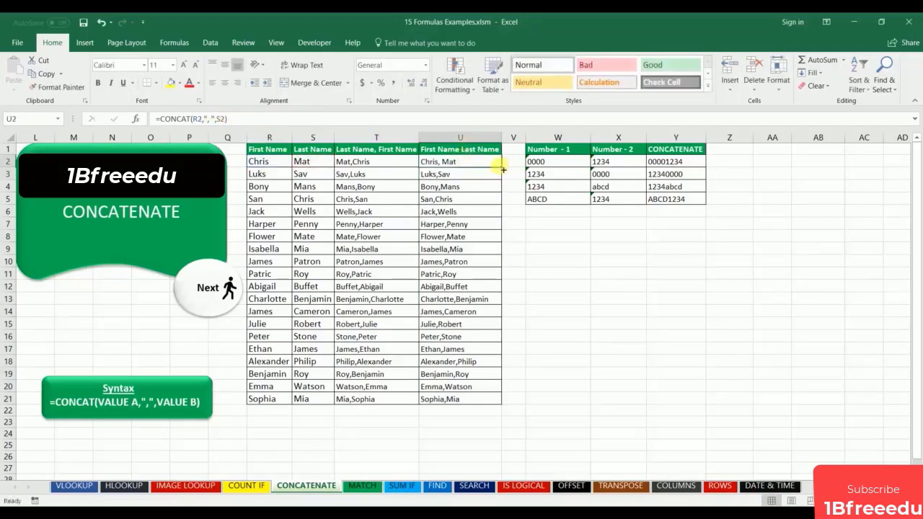
{"action": "double_click", "coordinate": [501, 168]}
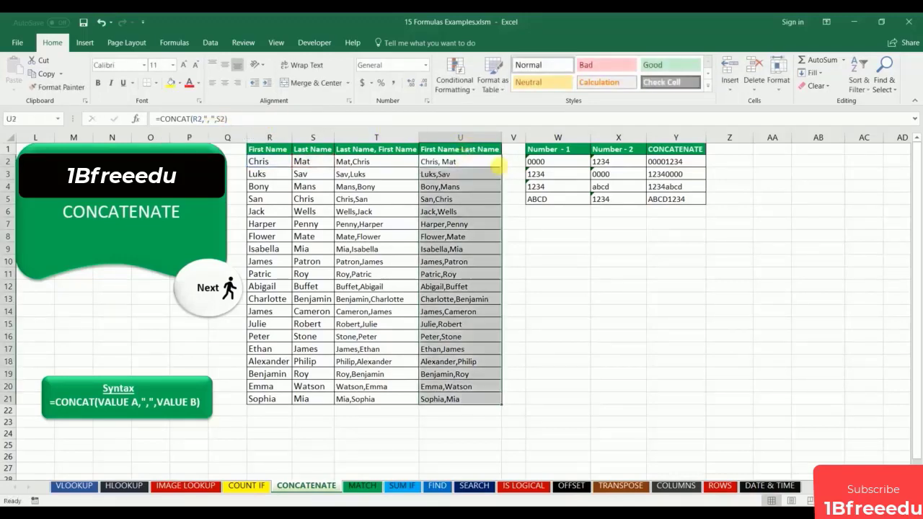
Change the formula in T2 to =CONCAT(S2,", ",R2) and fill it down the Last Name, First Name column to row 21
{"action": "left_click", "coordinate": [364, 164]}
{"action": "left_click", "coordinate": [206, 120]}
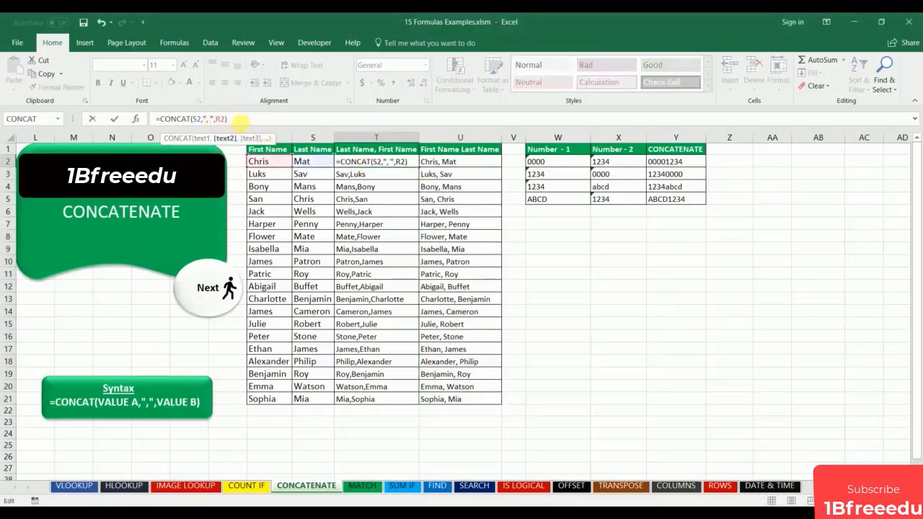
{"action": "key", "text": "ctrl+Return"}
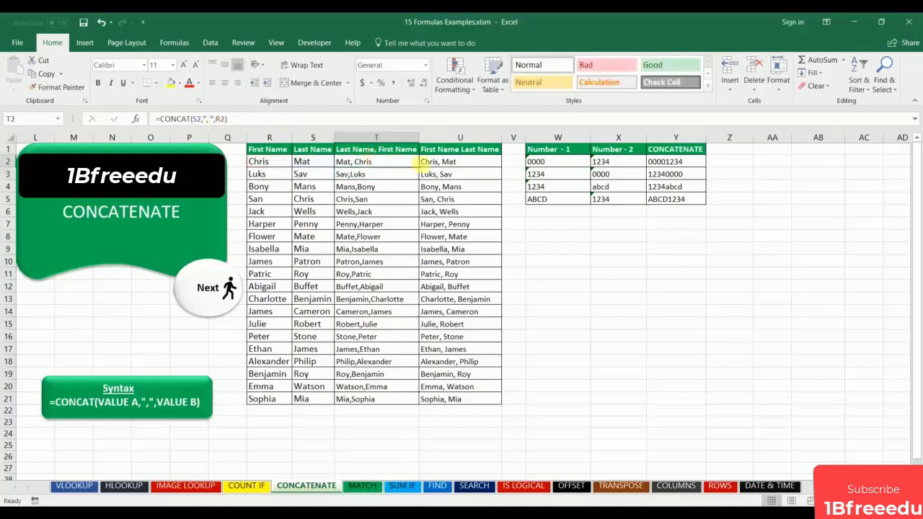
{"action": "double_click", "coordinate": [422, 170]}
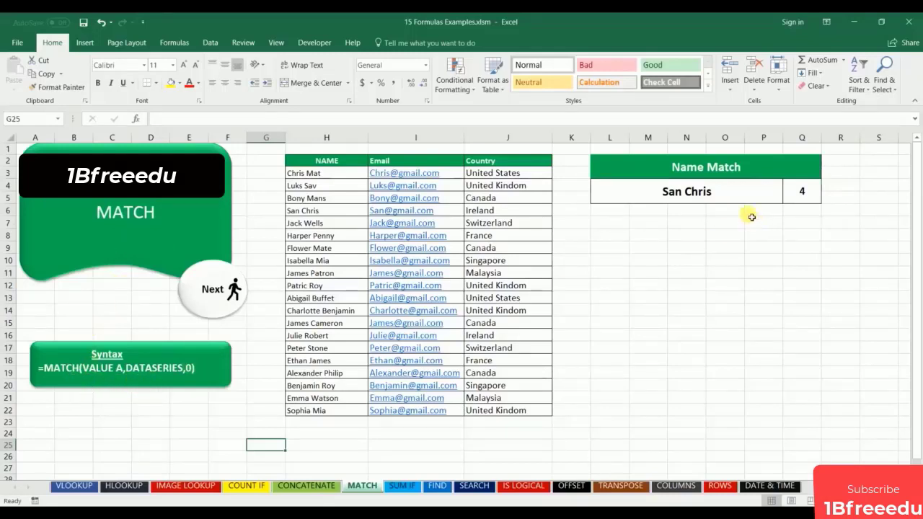
Enter the full name listed in H3 as the Name Match lookup value in cell L4
{"action": "left_click", "coordinate": [705, 198]}
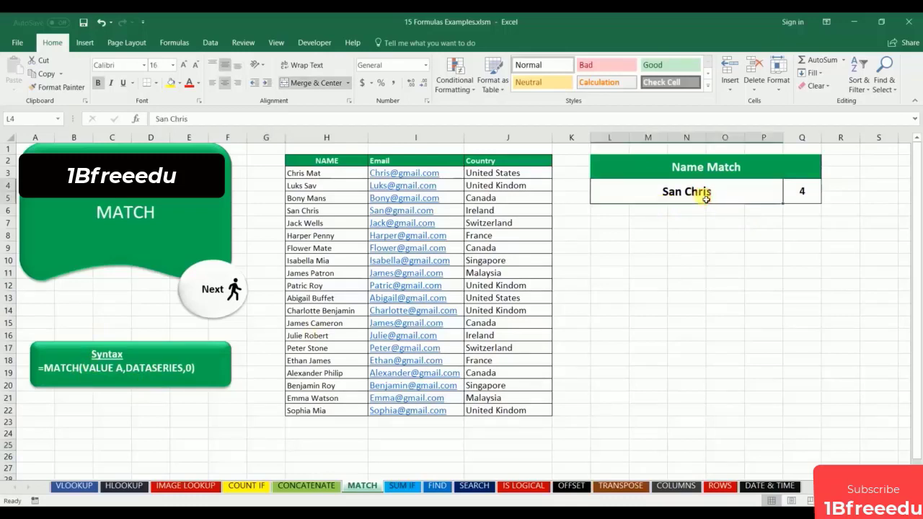
{"action": "type", "text": "Chris Mat"}
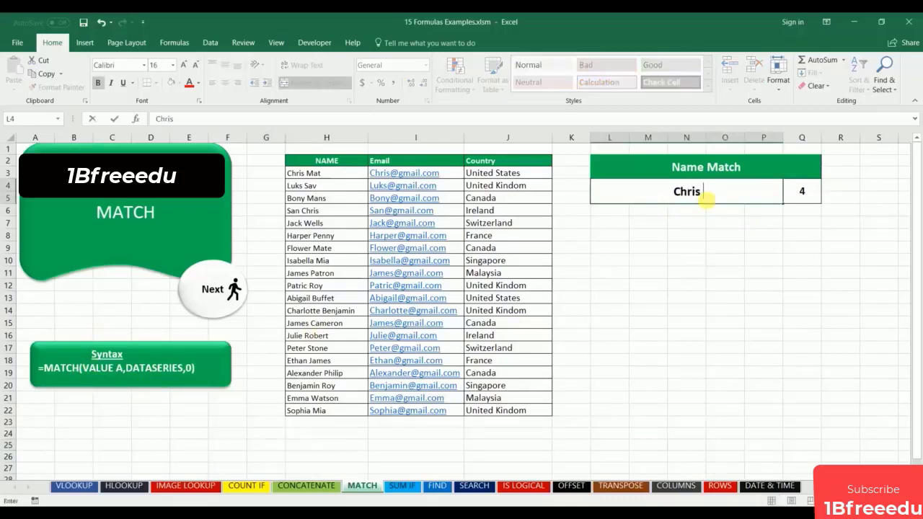
{"action": "key", "text": "Return"}
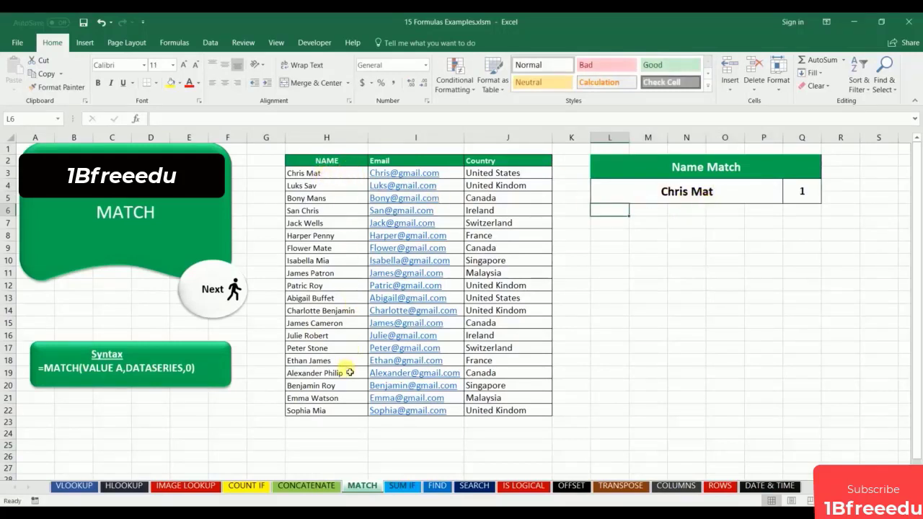
Examine the NAME, Email and Country columns of the table against the Name Match lookup cell
{"action": "left_click_drag", "start_coordinate": [353, 272], "coordinate": [354, 300]}
{"action": "left_click", "coordinate": [708, 262]}
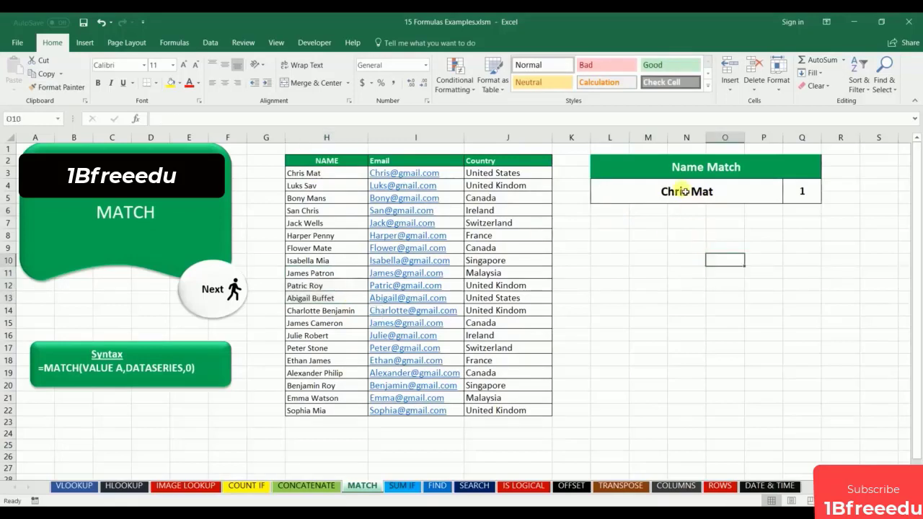
{"action": "left_click", "coordinate": [683, 189]}
{"action": "left_click", "coordinate": [353, 160]}
{"action": "left_click", "coordinate": [413, 149]}
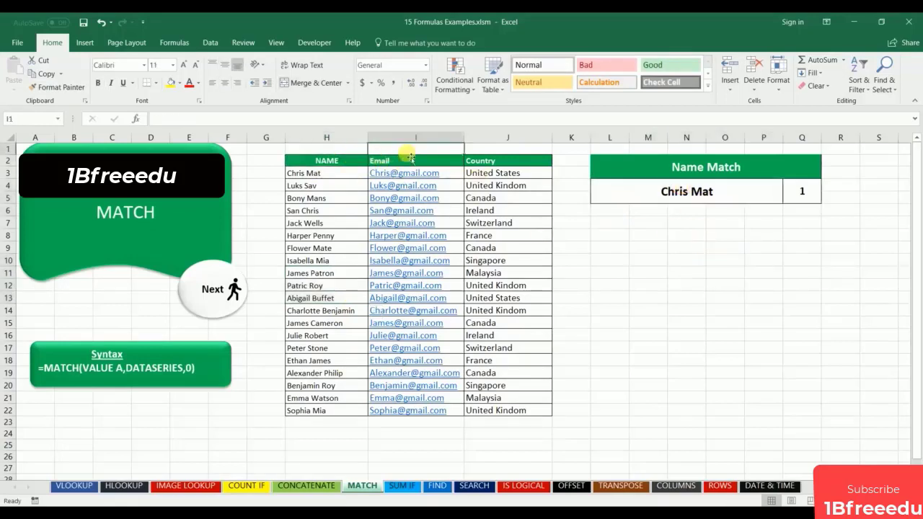
{"action": "left_click", "coordinate": [483, 153]}
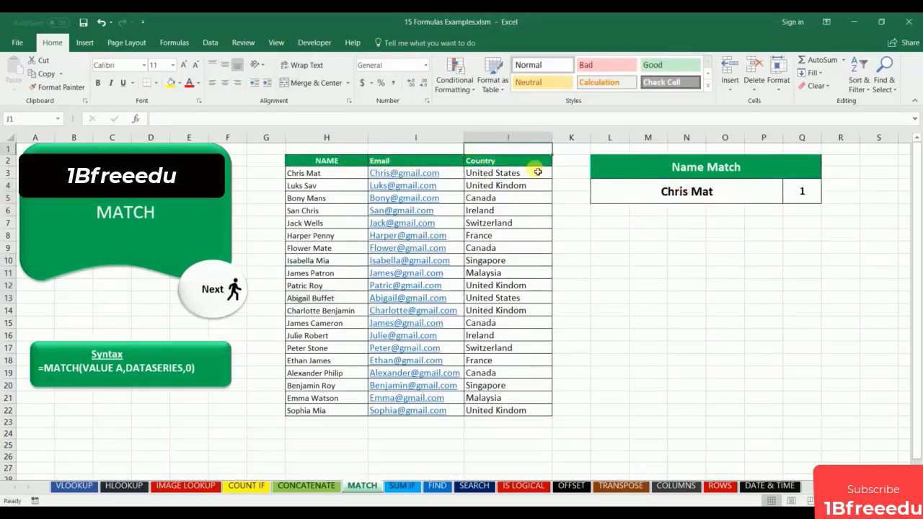
{"action": "left_click", "coordinate": [729, 191]}
{"action": "left_click", "coordinate": [728, 171]}
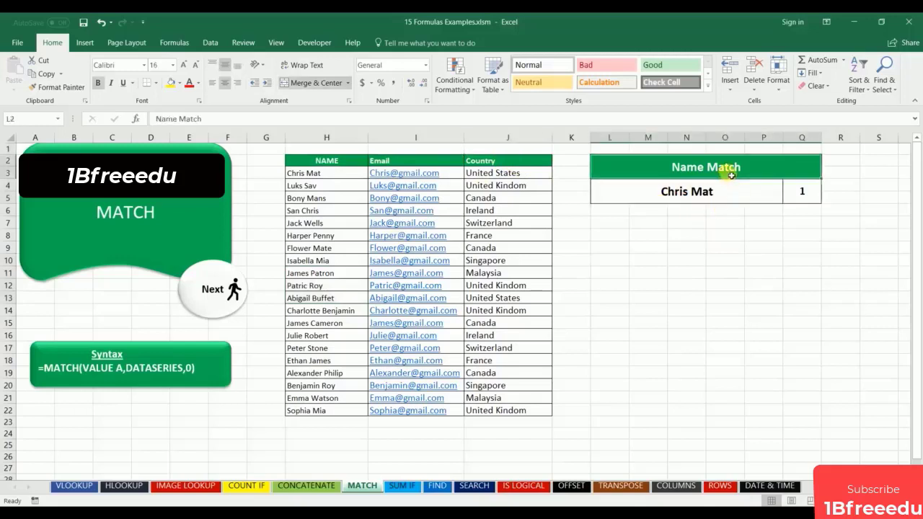
Set the Name Match lookup value in L4 to the full name listed in H21 and locate that name in the NAME column
{"action": "left_click", "coordinate": [726, 196]}
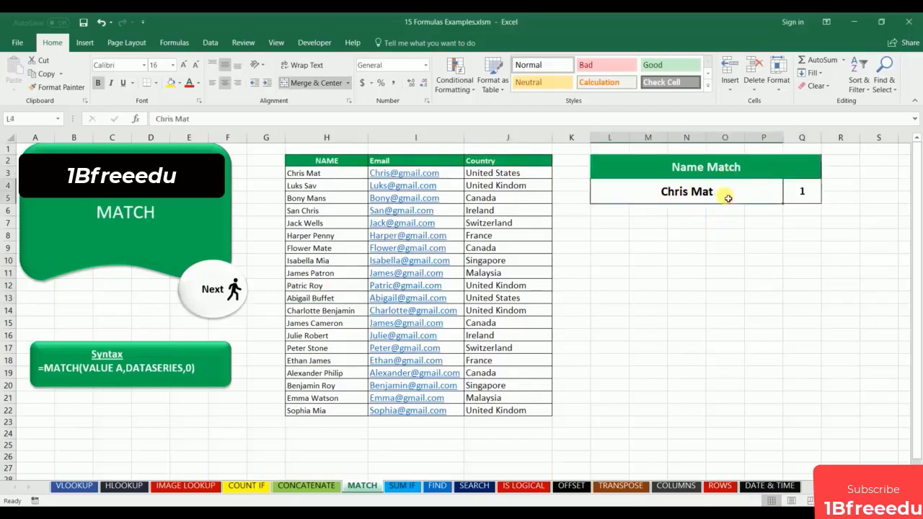
{"action": "type", "text": "Ja"}
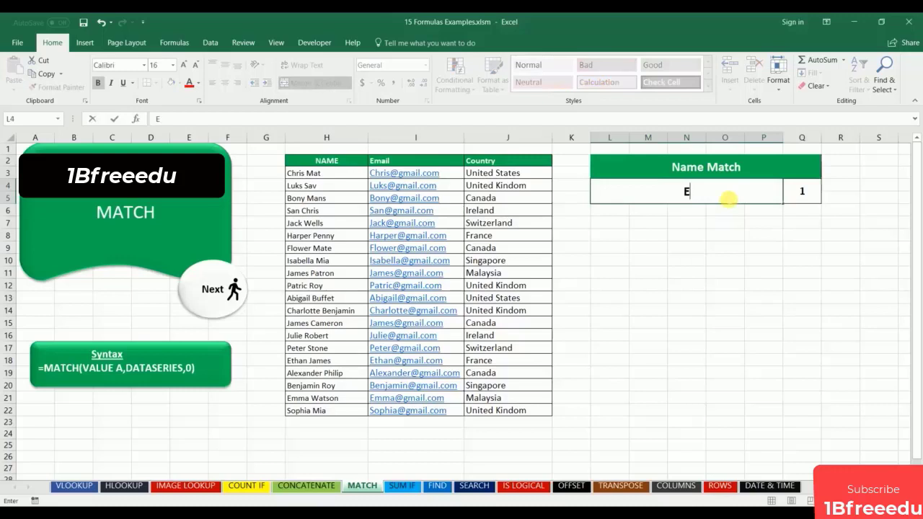
{"action": "type", "text": "mma Wats"}
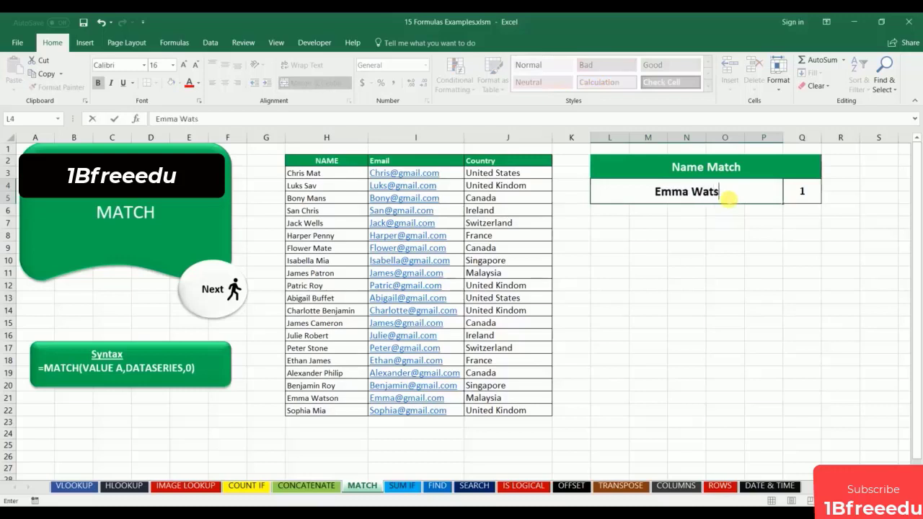
{"action": "type", "text": "on"}
{"action": "key", "text": "Return"}
{"action": "left_click", "coordinate": [715, 204]}
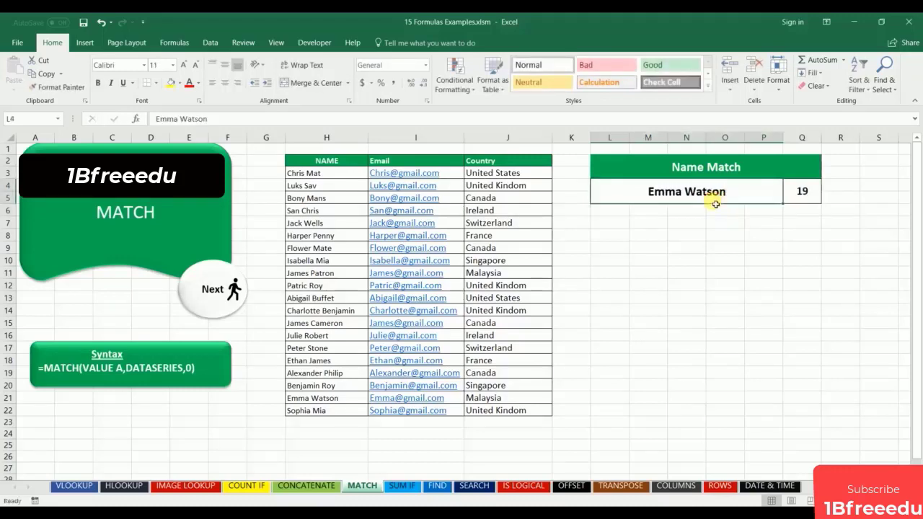
{"action": "left_click", "coordinate": [339, 398]}
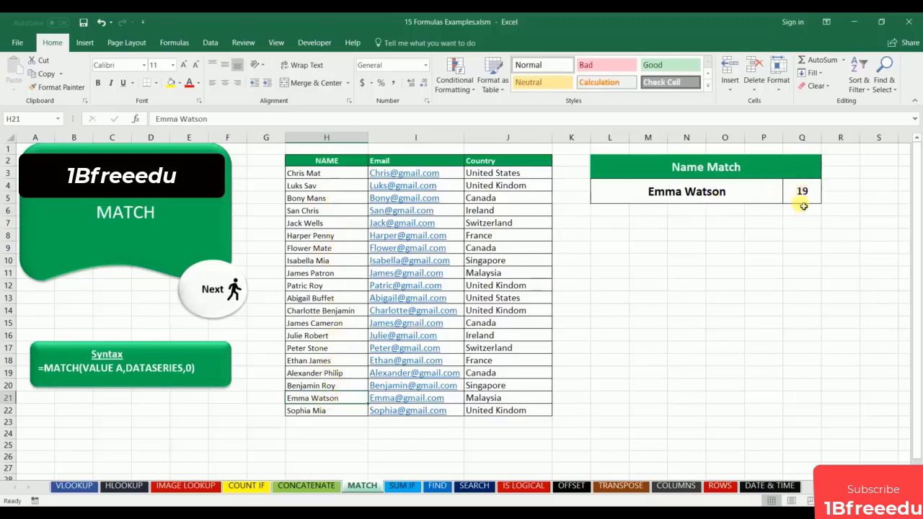
Set the Name Match lookup value in L4 to the full name listed in H6 and check its position within H3:H6
{"action": "left_click", "coordinate": [735, 196]}
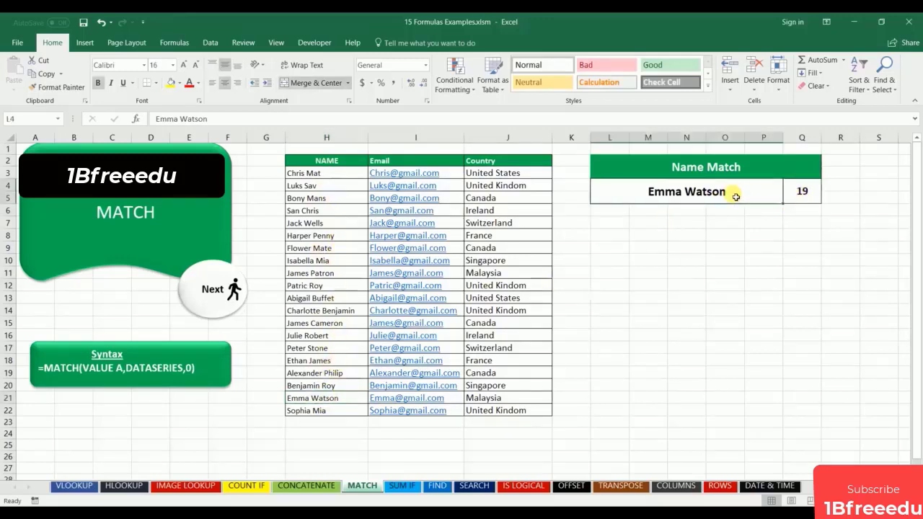
{"action": "type", "text": "Sa"}
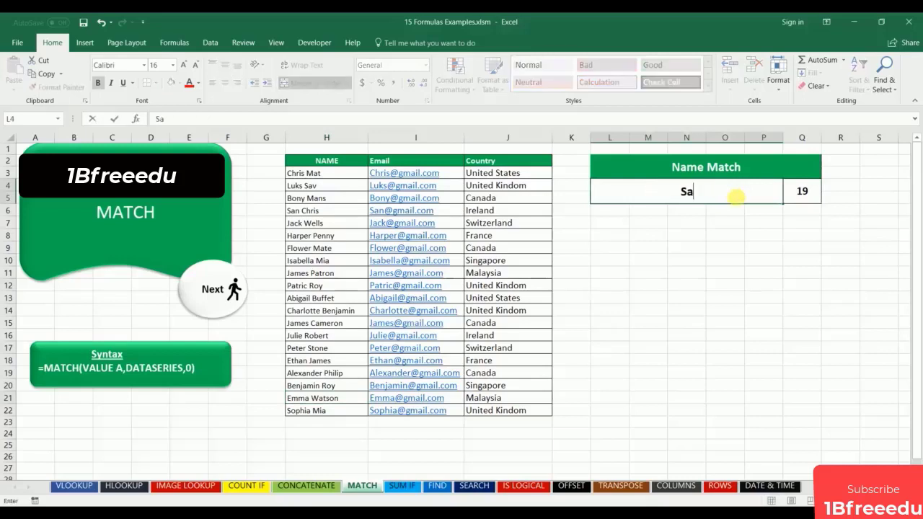
{"action": "type", "text": "n Chris"}
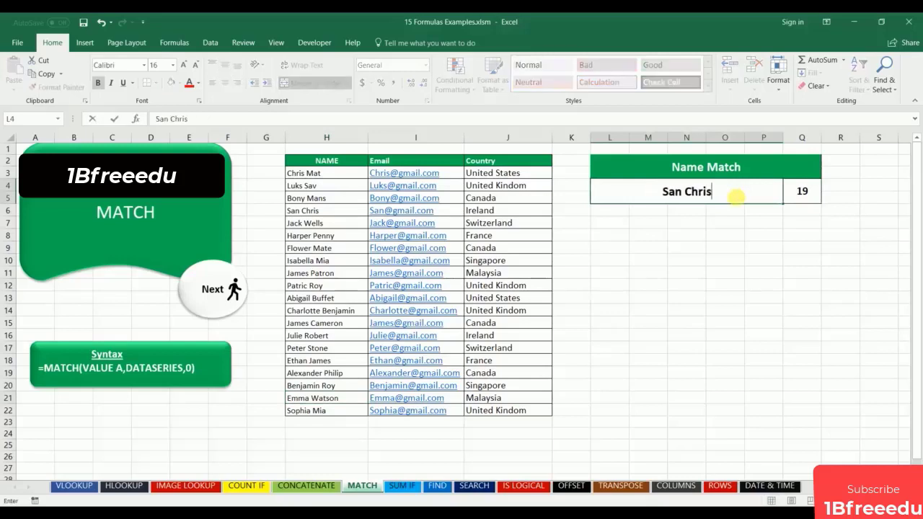
{"action": "key", "text": "Return"}
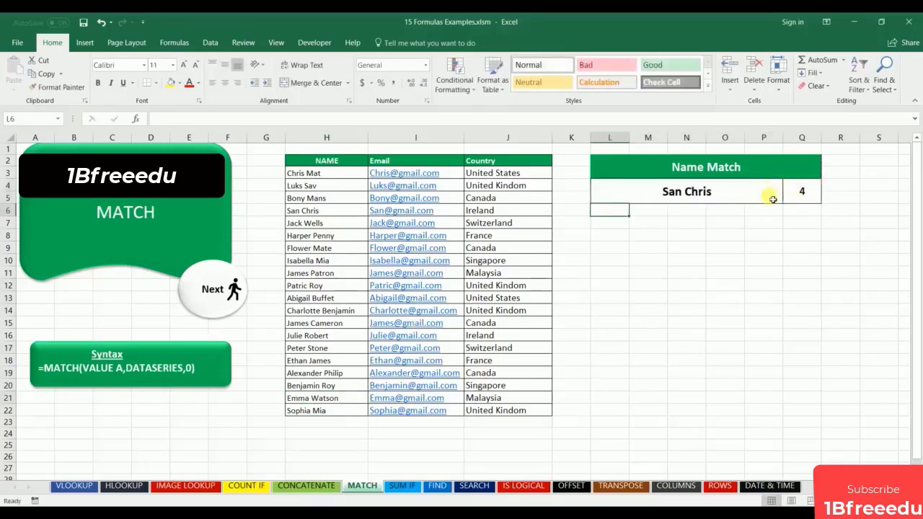
{"action": "left_click_drag", "start_coordinate": [344, 213], "coordinate": [340, 175]}
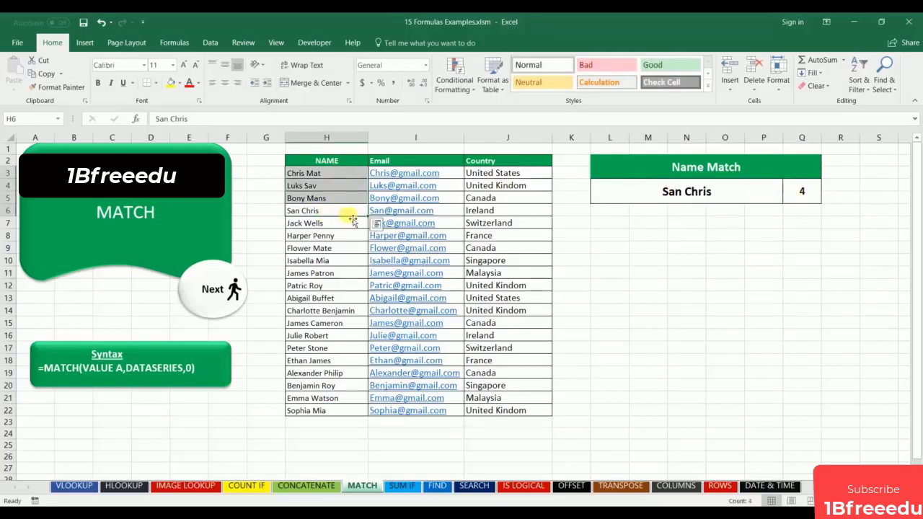
{"action": "left_click", "coordinate": [686, 251]}
Clear the match result in Q4 and rebuild it as =MATCH(L4,H3:H22,0) to look up the name's exact position in the NAME column
{"action": "left_click", "coordinate": [690, 191]}
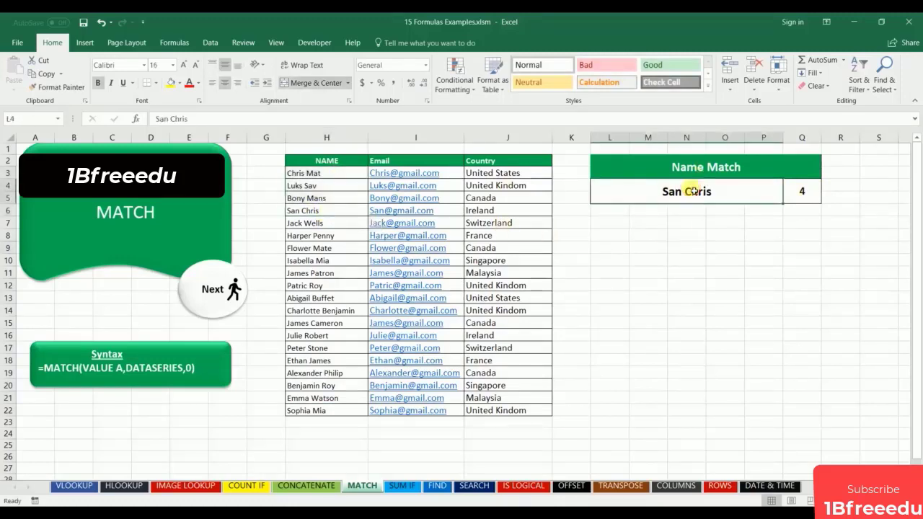
{"action": "key", "text": "Right"}
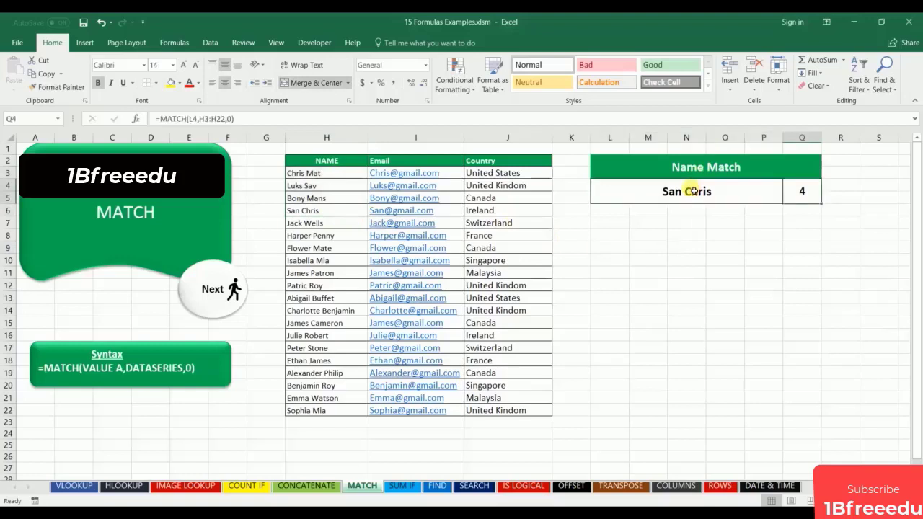
{"action": "key", "text": "Delete"}
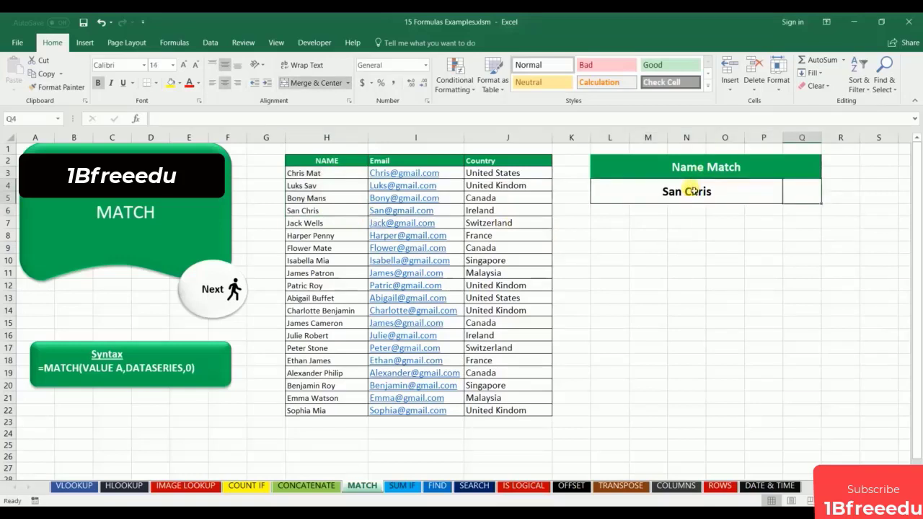
{"action": "type", "text": "=match"}
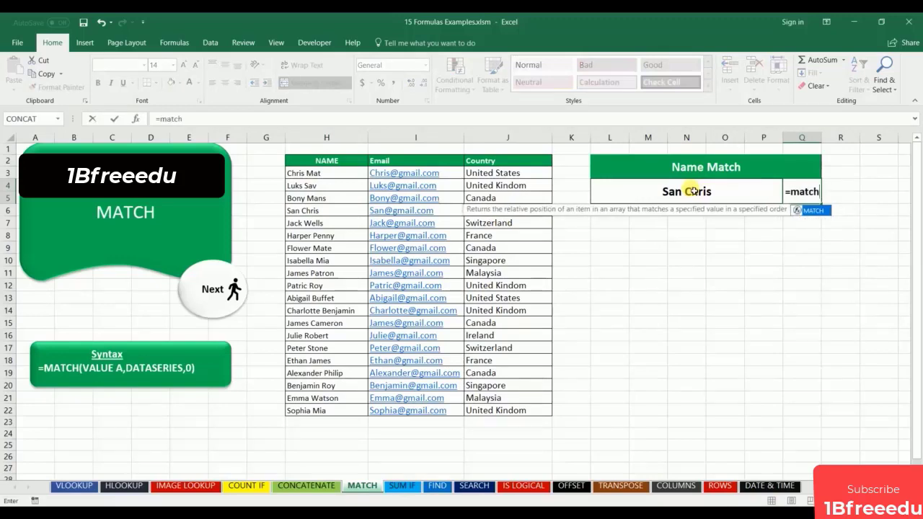
{"action": "type", "text": "("}
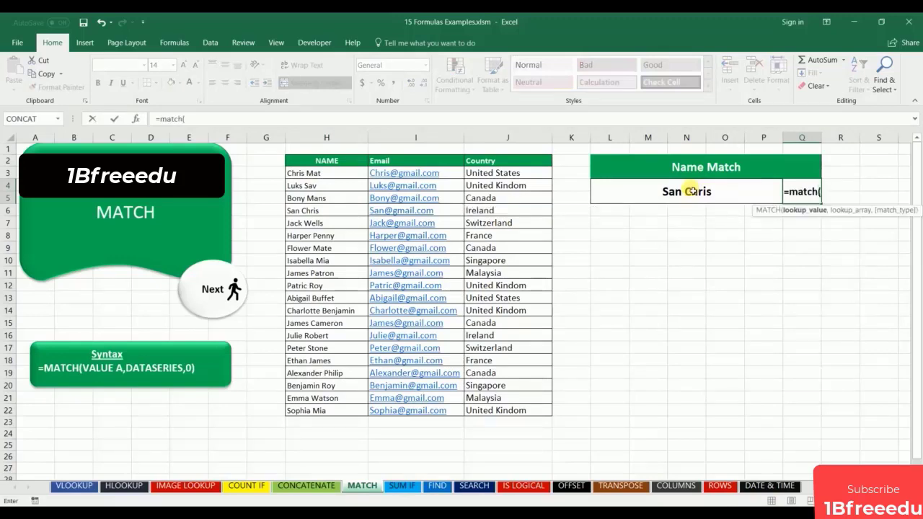
{"action": "left_click", "coordinate": [628, 189]}
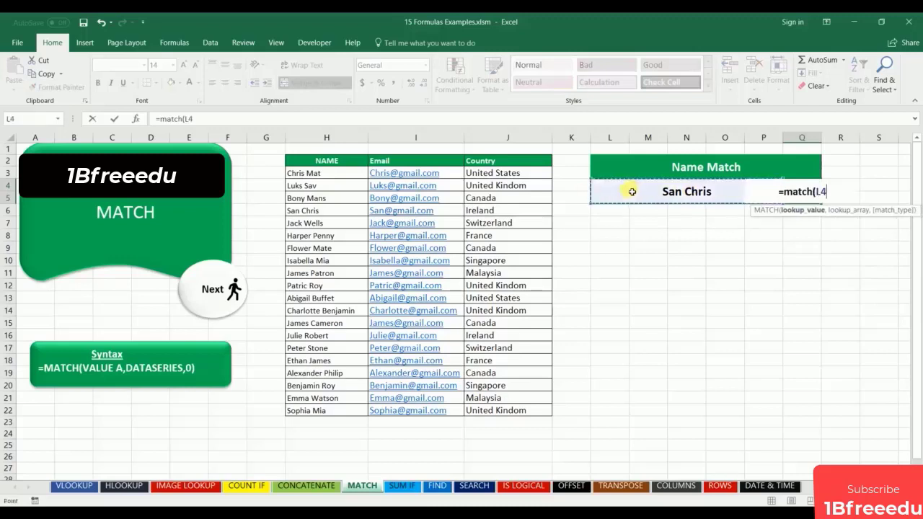
{"action": "type", "text": ","}
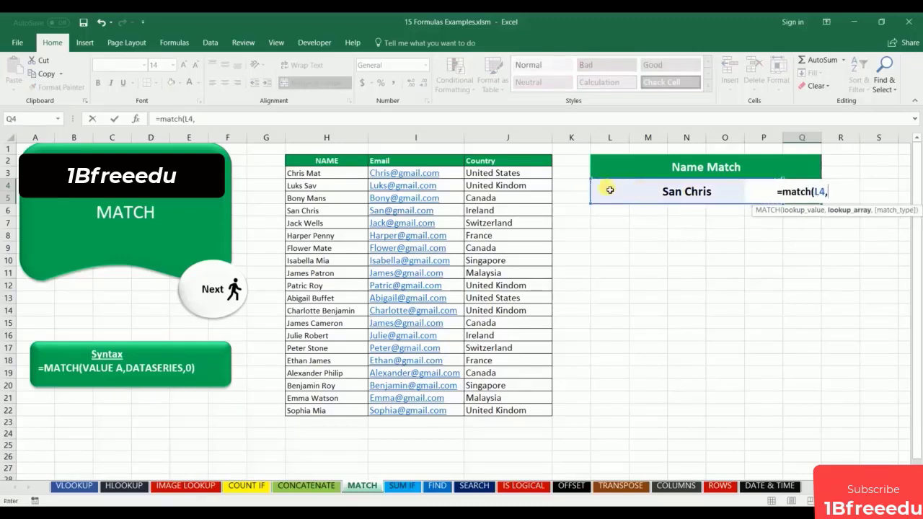
{"action": "left_click_drag", "start_coordinate": [345, 176], "coordinate": [315, 418]}
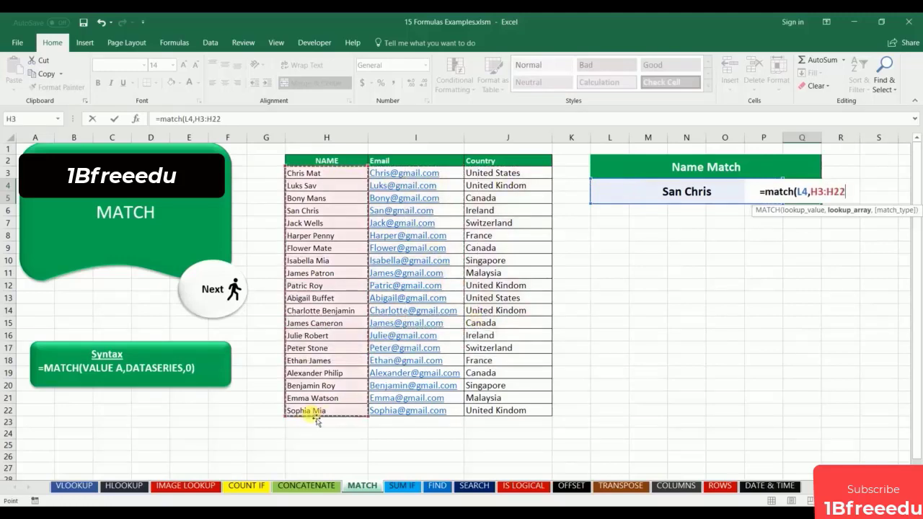
{"action": "type", "text": ","}
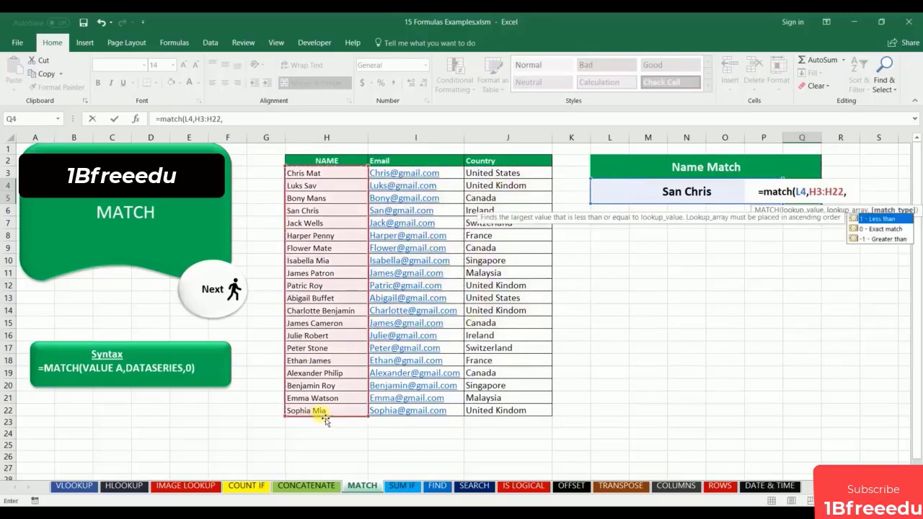
{"action": "type", "text": "0)"}
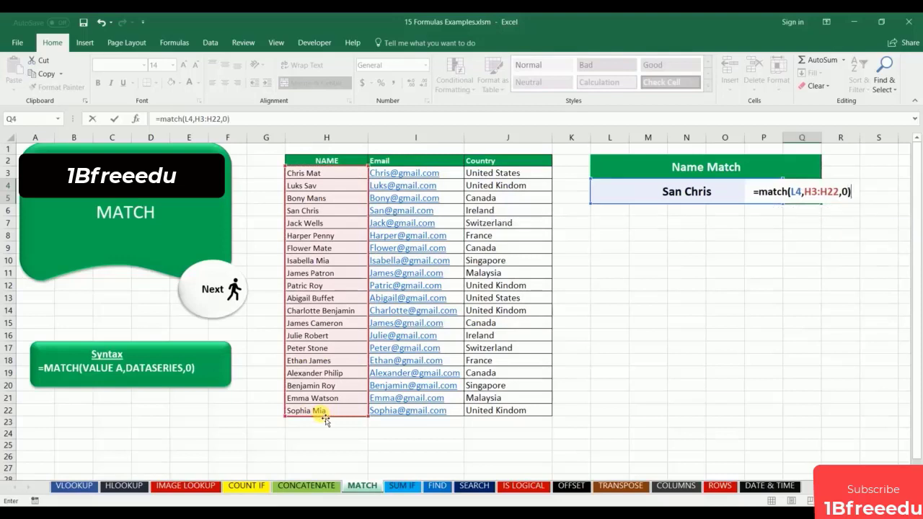
{"action": "key", "text": "Return"}
{"action": "left_click", "coordinate": [693, 288]}
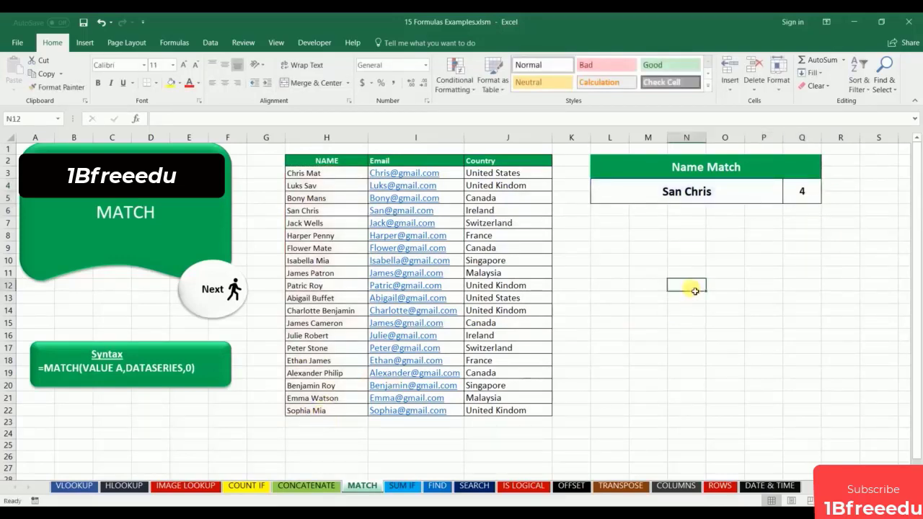
Set the Name Match lookup value in L4 to the full name listed in H15 and check its position within H3:H15
{"action": "left_click", "coordinate": [818, 196]}
{"action": "left_click", "coordinate": [740, 196]}
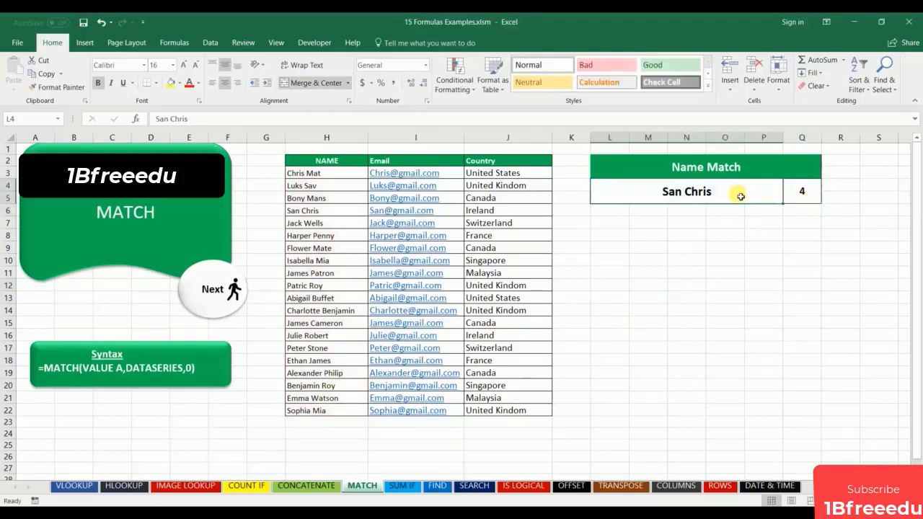
{"action": "type", "text": "James"}
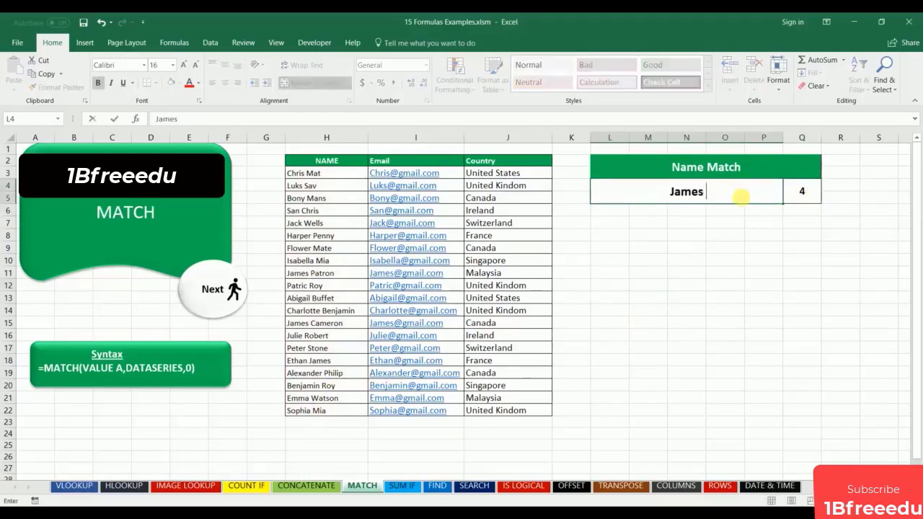
{"action": "type", "text": " Cameron"}
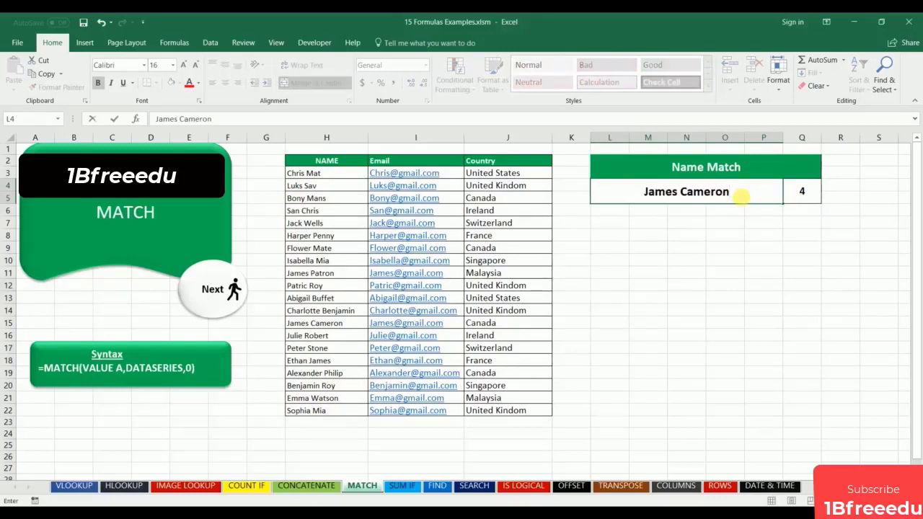
{"action": "key", "text": "Return"}
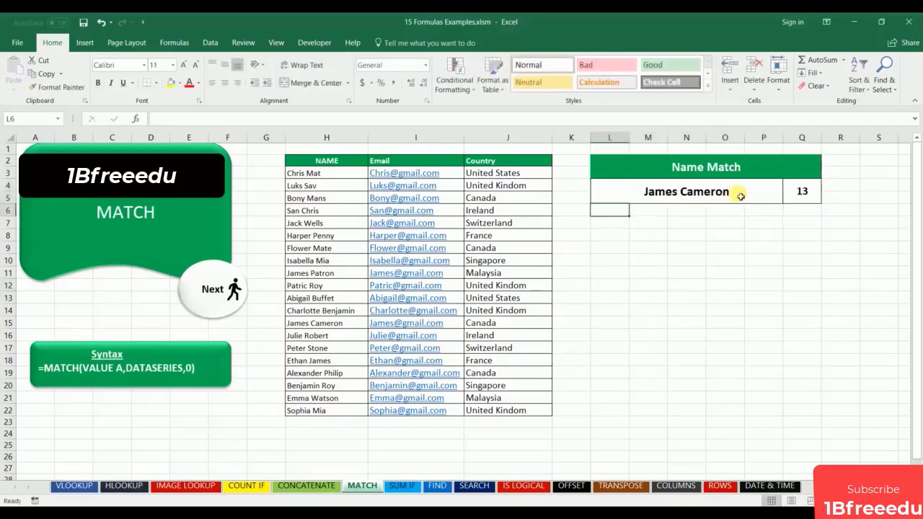
{"action": "left_click", "coordinate": [740, 196]}
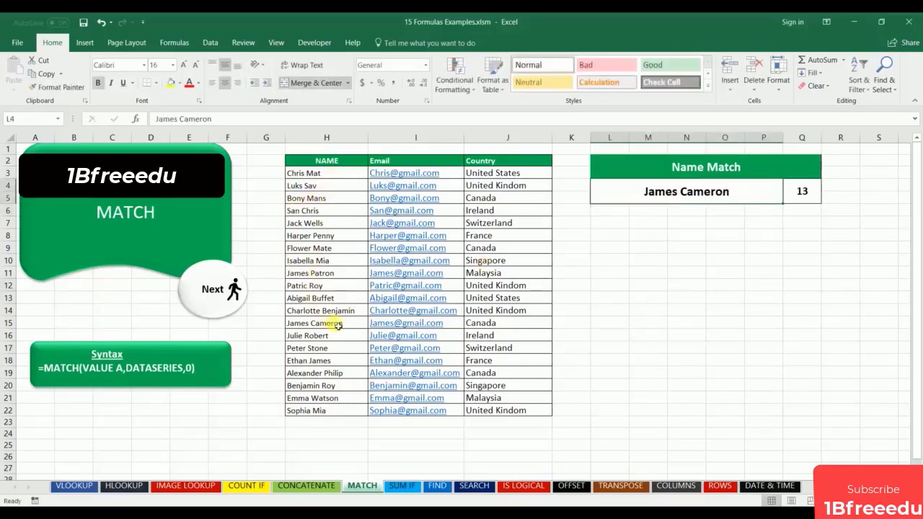
{"action": "left_click_drag", "start_coordinate": [338, 325], "coordinate": [340, 175]}
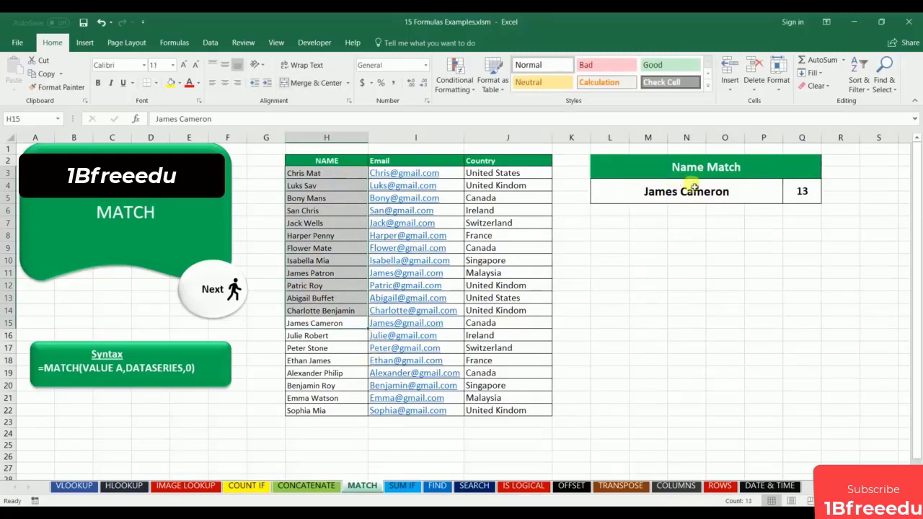
Set the Name Match lookup value in L4 to the full name listed in H17 and check its position within H3:H17
{"action": "left_click", "coordinate": [742, 193]}
{"action": "type", "text": "Pet"}
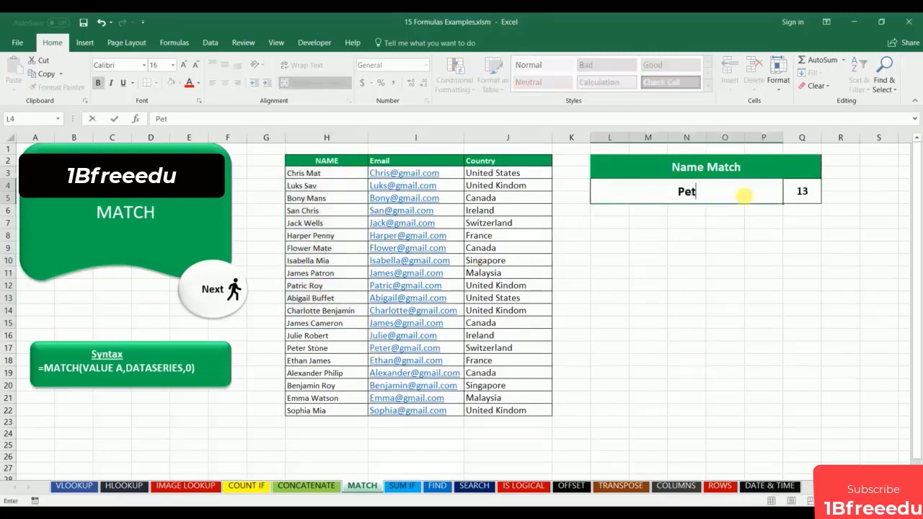
{"action": "type", "text": "er Stone"}
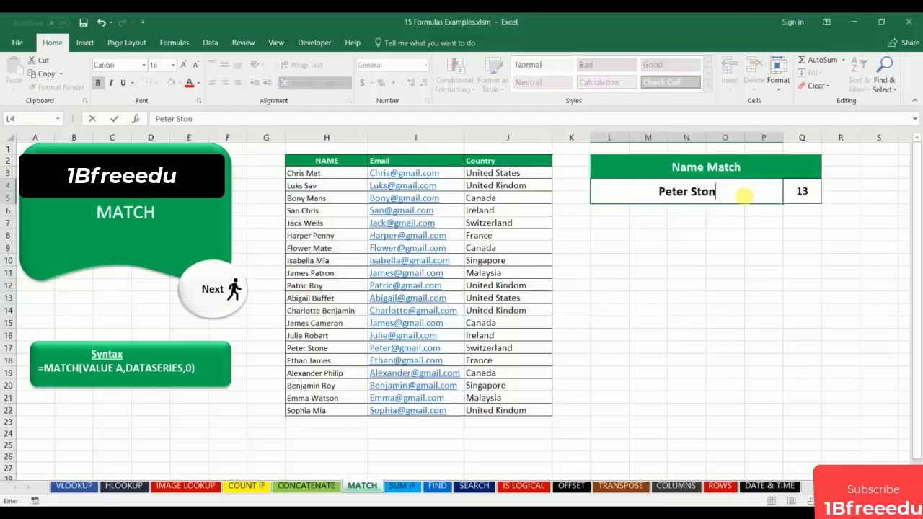
{"action": "left_click", "coordinate": [757, 270]}
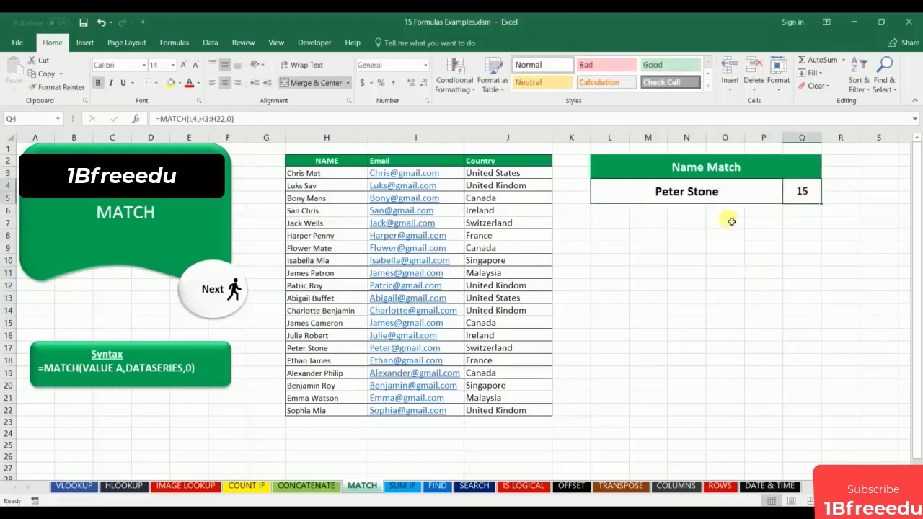
{"action": "left_click_drag", "start_coordinate": [326, 348], "coordinate": [352, 183]}
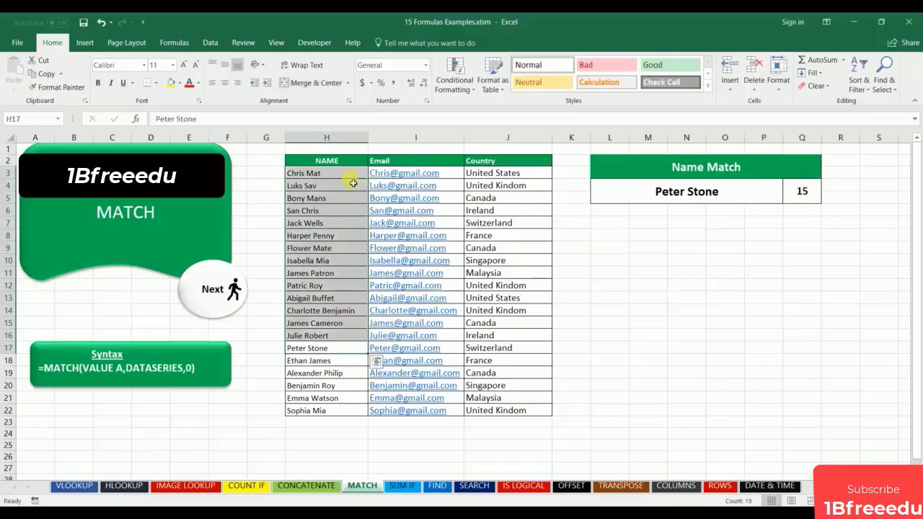
Set the Name Match lookup value in L4 to the full name listed in H4, spelled exactly as in the NAME column
{"action": "left_click", "coordinate": [670, 189]}
{"action": "type", "text": "Lu"}
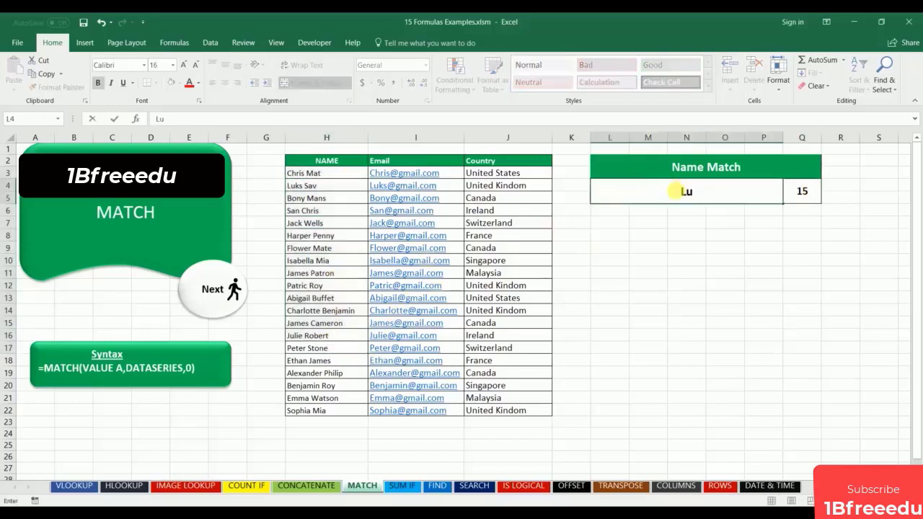
{"action": "type", "text": "ks Save"}
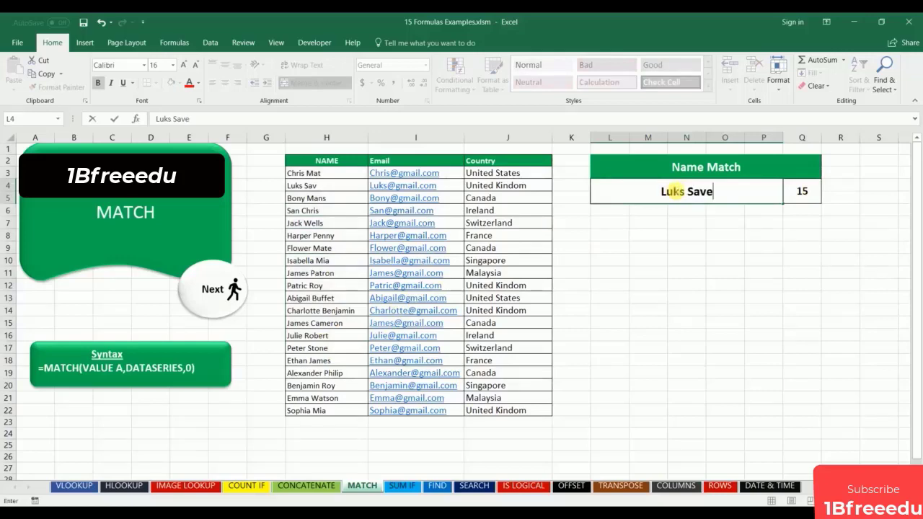
{"action": "key", "text": "BackSpace"}
{"action": "key", "text": "Return"}
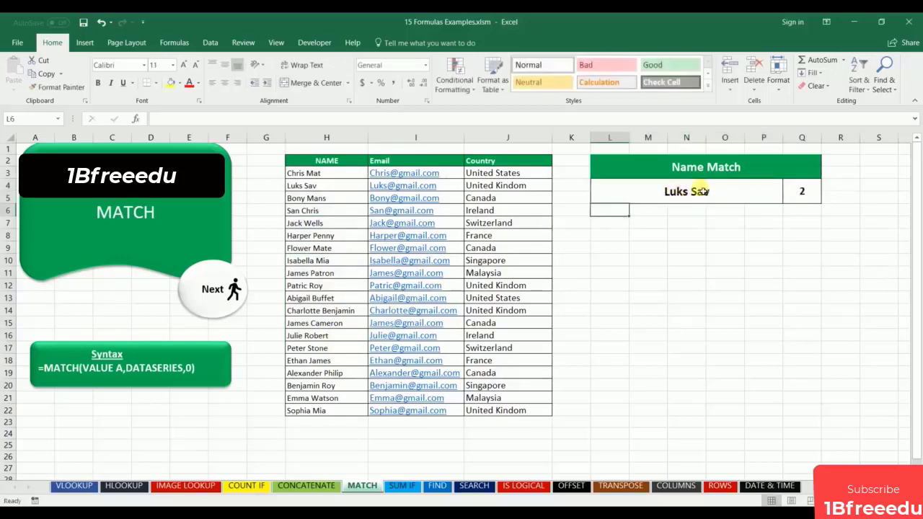
{"action": "left_click", "coordinate": [696, 191]}
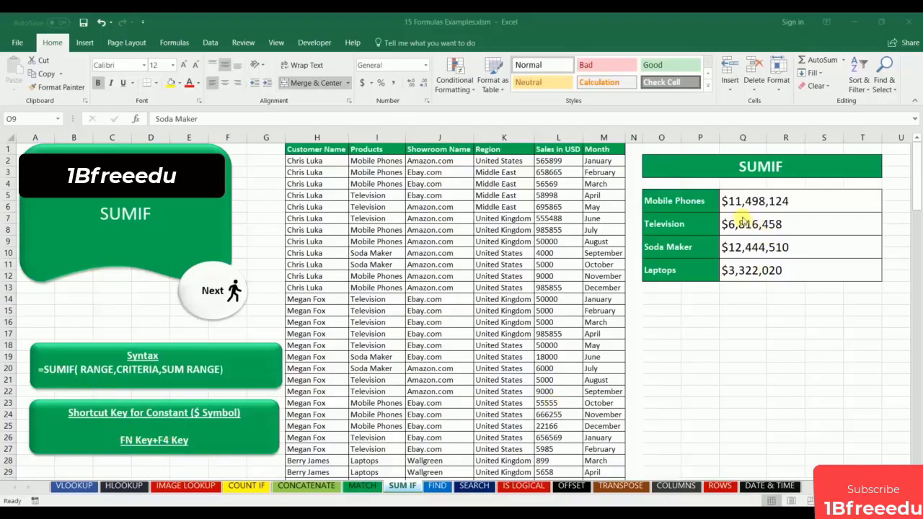
Test the SUMIF totals by changing the Television label in O7 to Soda Maker and the Laptops label in O11 to Mobile Phones
{"action": "left_click", "coordinate": [678, 226]}
{"action": "left_click", "coordinate": [678, 225]}
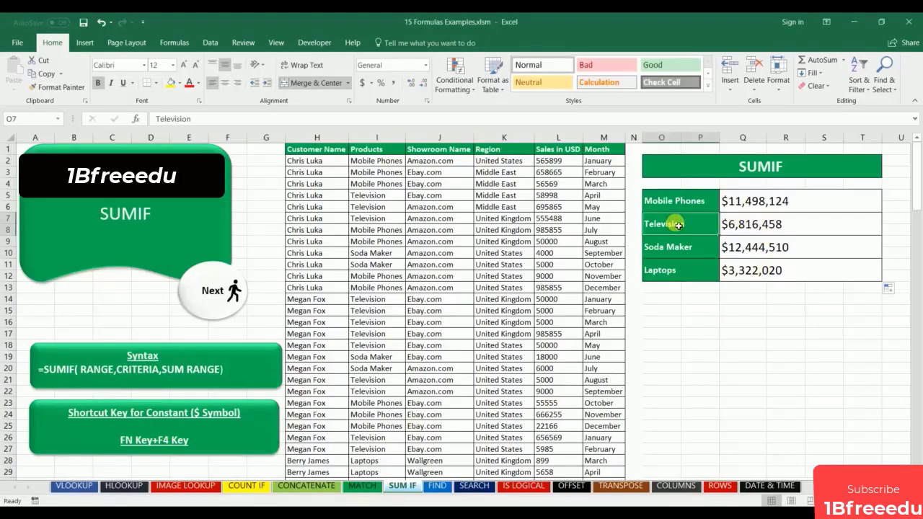
{"action": "type", "text": "soda Maker"}
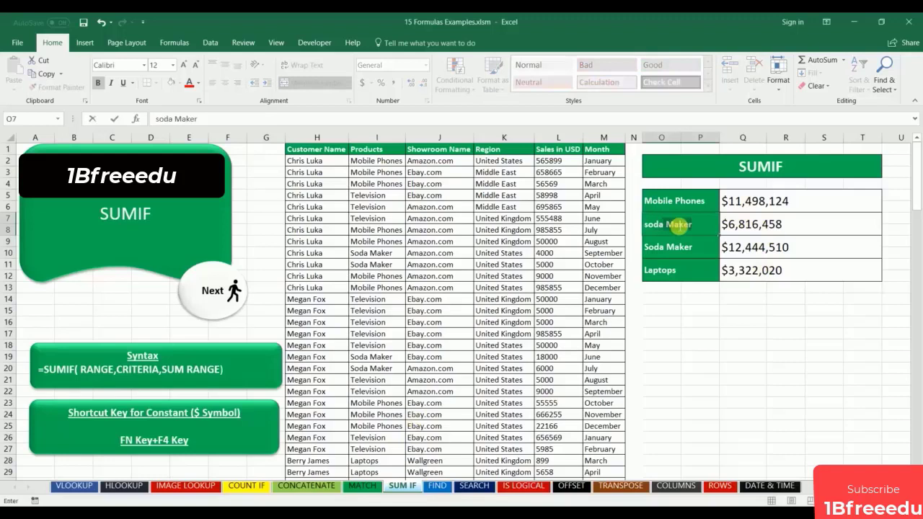
{"action": "key", "text": "Return"}
{"action": "left_click", "coordinate": [667, 271]}
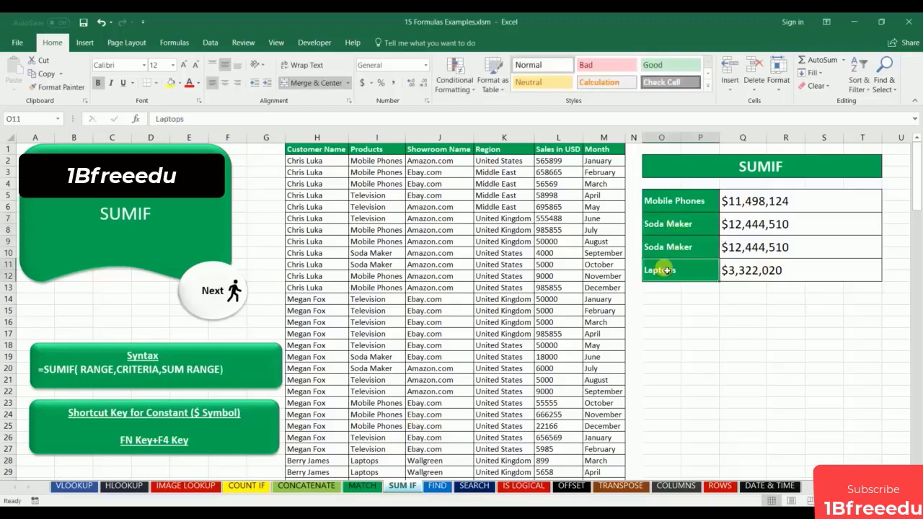
{"action": "type", "text": "mobile Phones"}
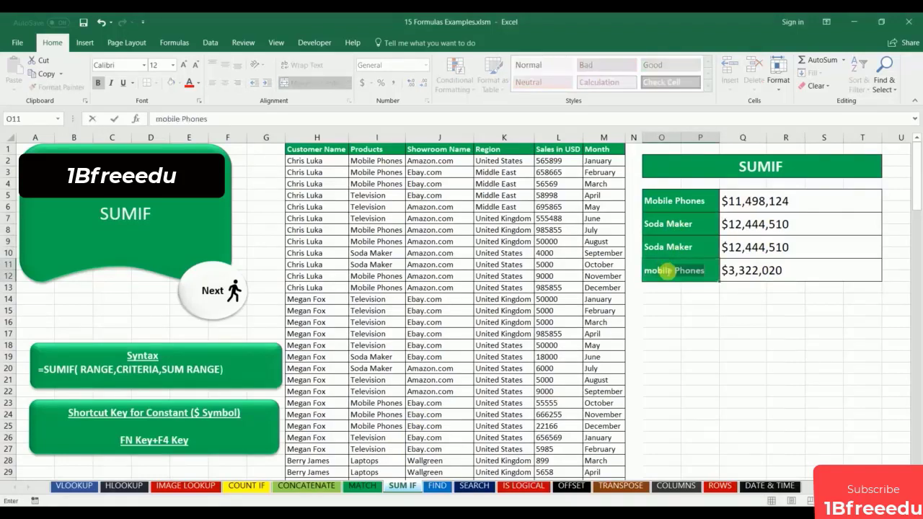
{"action": "key", "text": "Return"}
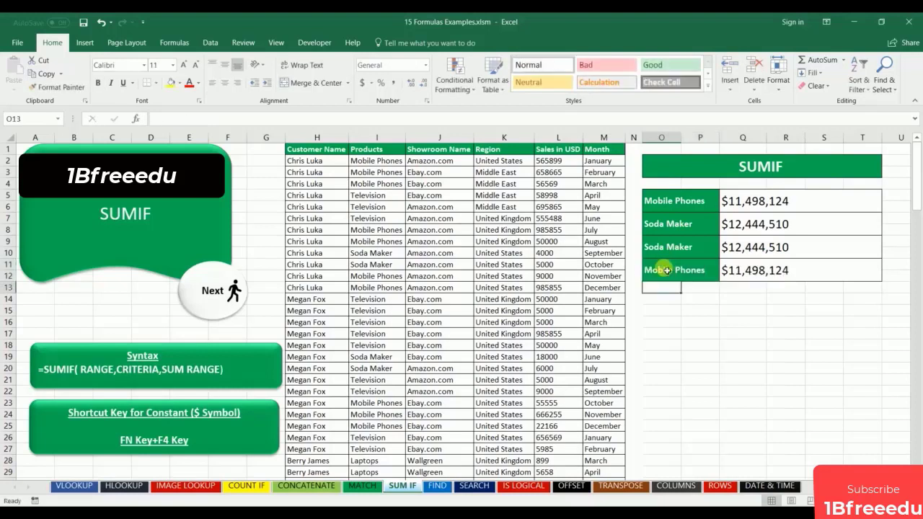
Undo both SUMIF product label changes and review the SUMIF heading and the Mobile Phones and Television labels
{"action": "key", "text": "ctrl+z"}
{"action": "key", "text": "ctrl+z"}
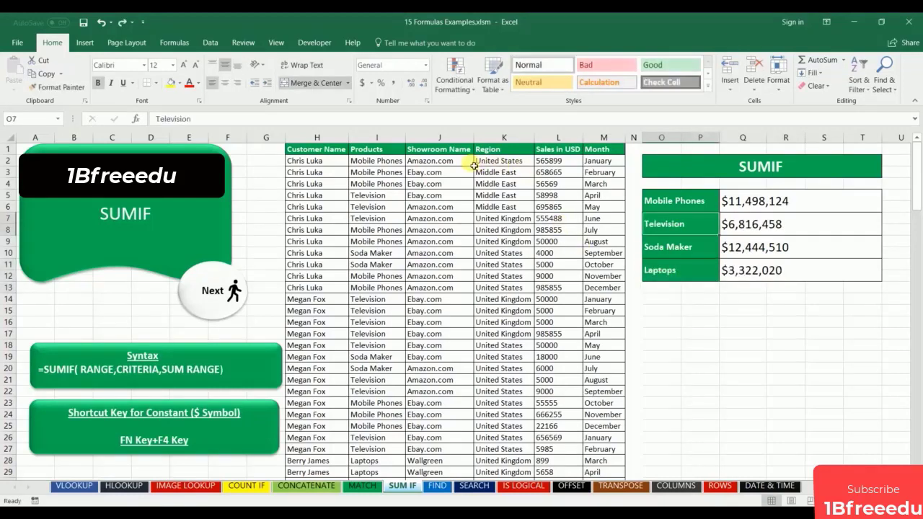
{"action": "left_click", "coordinate": [703, 166]}
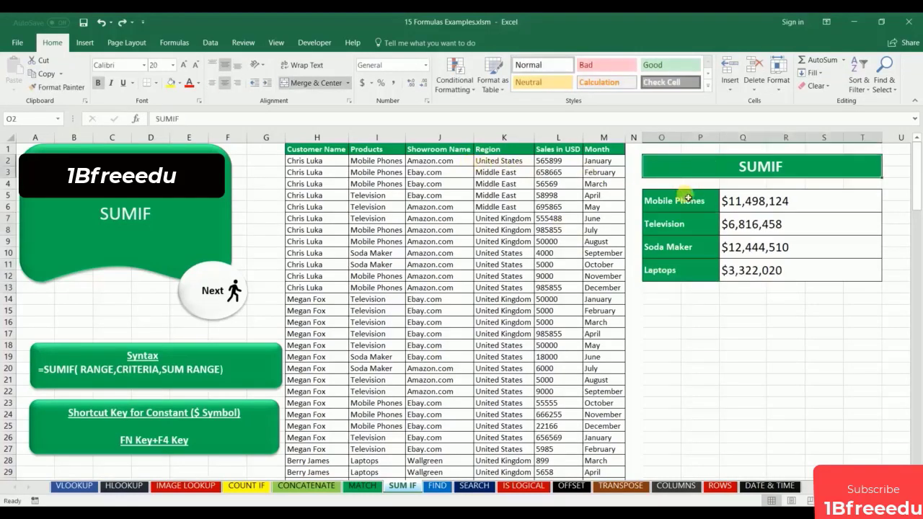
{"action": "left_click", "coordinate": [689, 200]}
{"action": "left_click", "coordinate": [676, 220]}
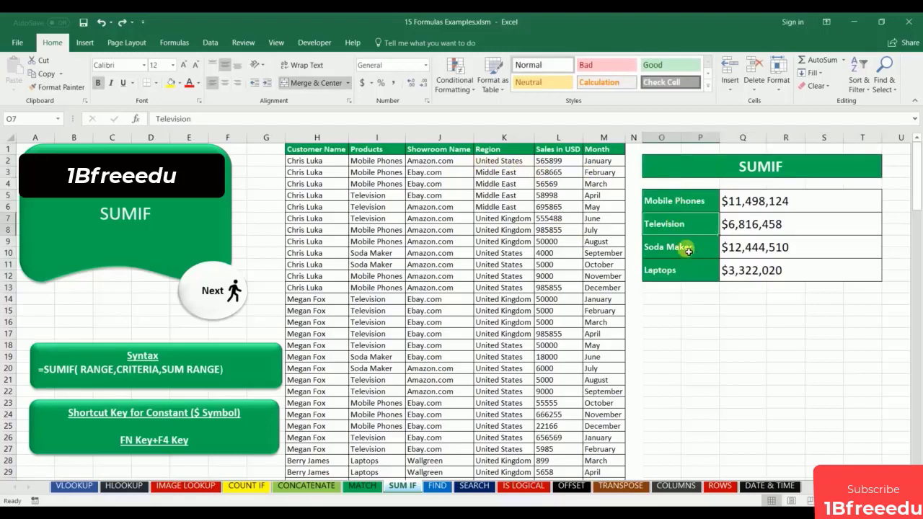
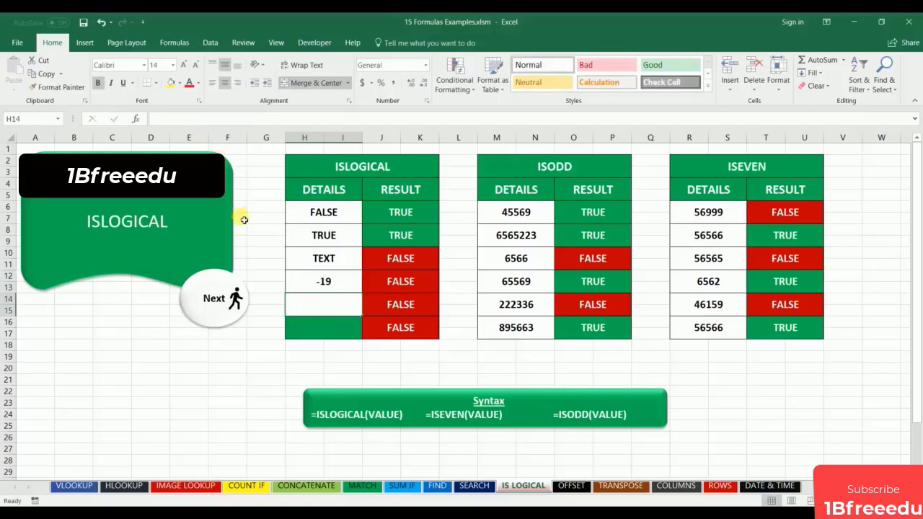
Undo the last two edits in the ISLOGICAL table's DETAILS column and check the blank cell H14
{"action": "key", "text": "ctrl+z"}
{"action": "key", "text": "ctrl+z"}
{"action": "left_click", "coordinate": [337, 306]}
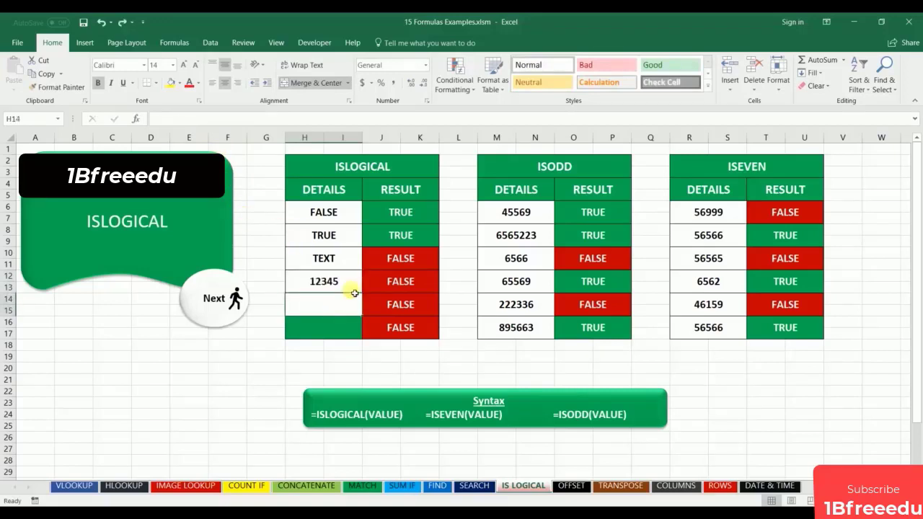
Inspect the ISLOGICAL formula in J6 and the DETAILS entries in H6, H8 and H10 that the table evaluates
{"action": "left_click", "coordinate": [408, 215]}
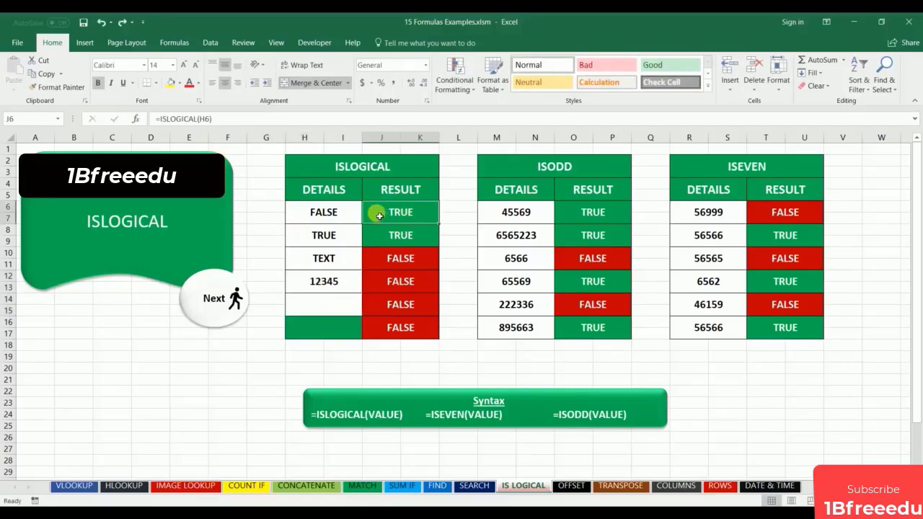
{"action": "left_click", "coordinate": [332, 211]}
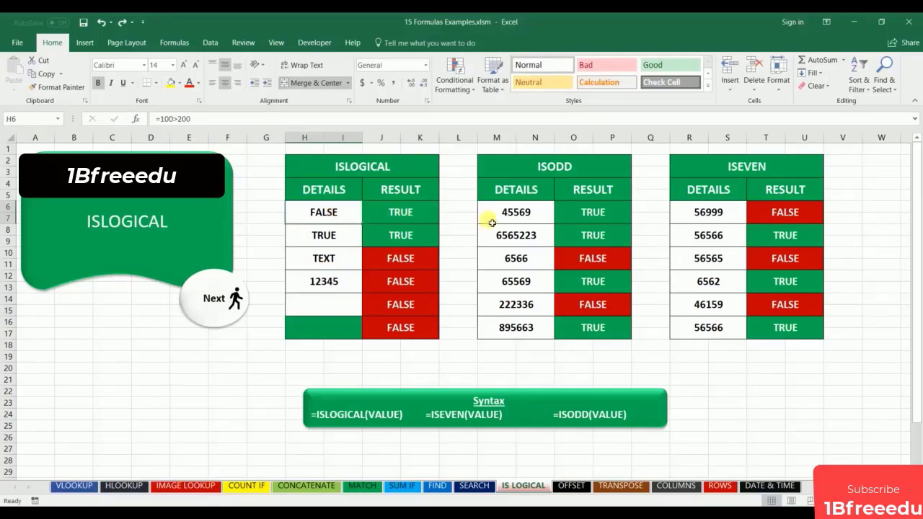
{"action": "left_click", "coordinate": [389, 212]}
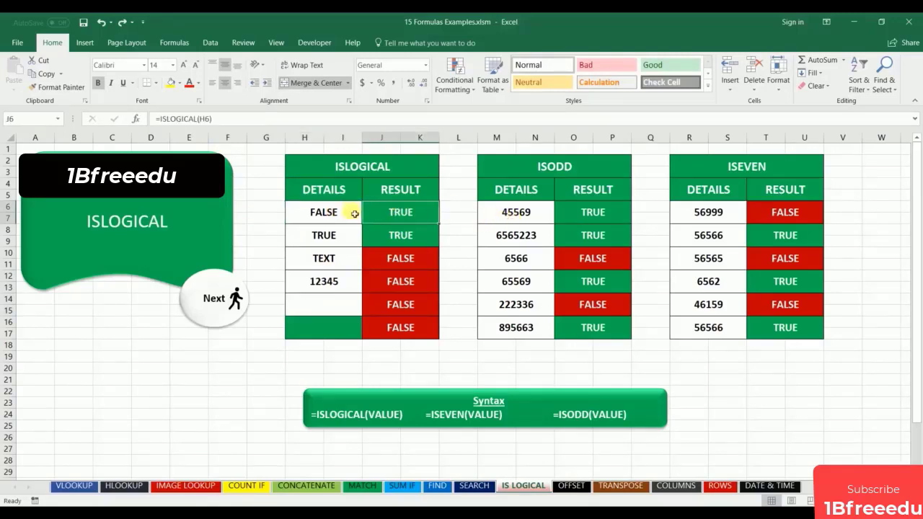
{"action": "left_click", "coordinate": [345, 239]}
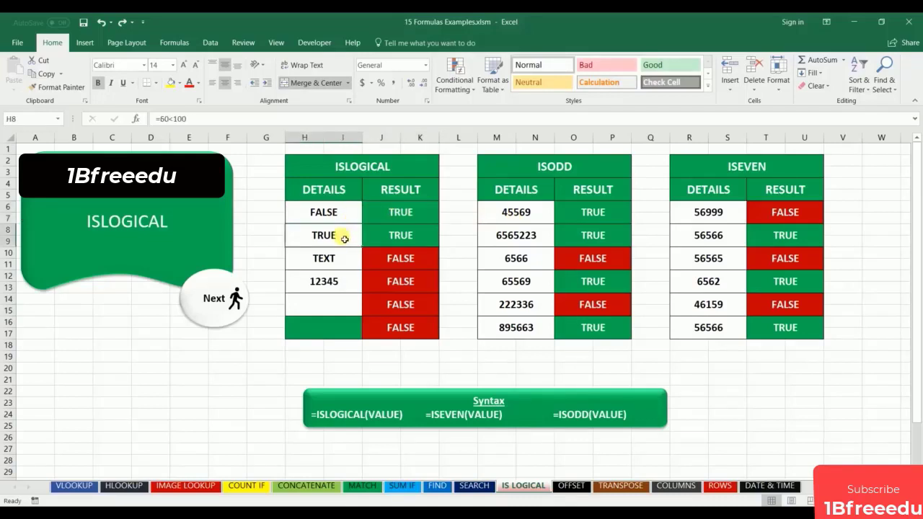
{"action": "left_click", "coordinate": [326, 263]}
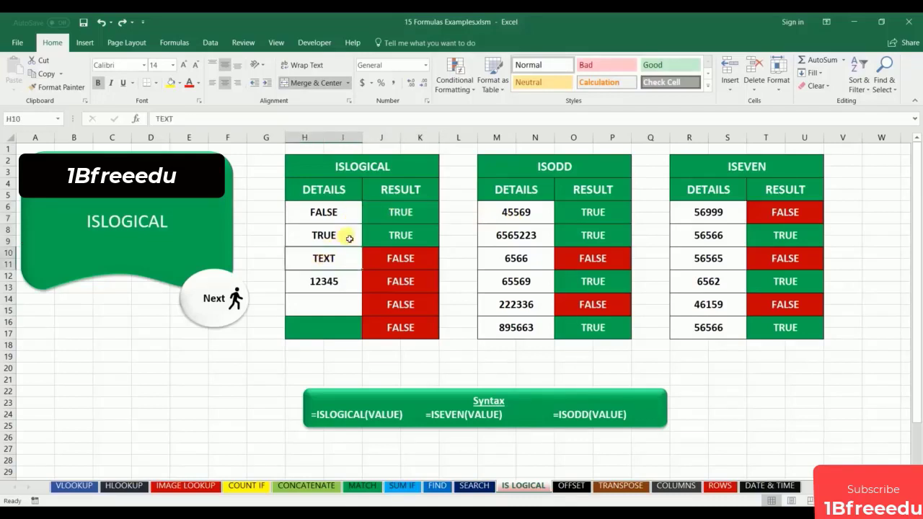
Check the ISODD formula in O6 and set its DETAILS value in M6 to 2
{"action": "left_click", "coordinate": [522, 218]}
{"action": "left_click", "coordinate": [591, 212]}
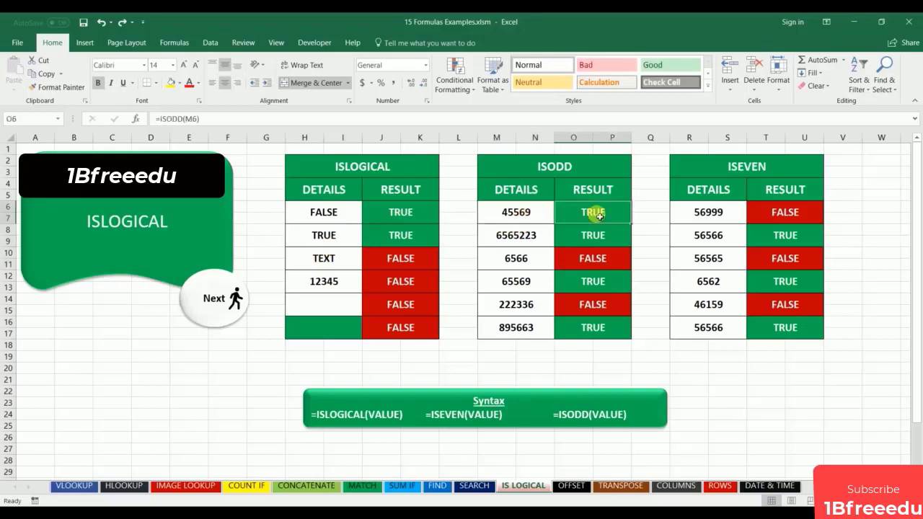
{"action": "left_click", "coordinate": [526, 215]}
{"action": "type", "text": "2"}
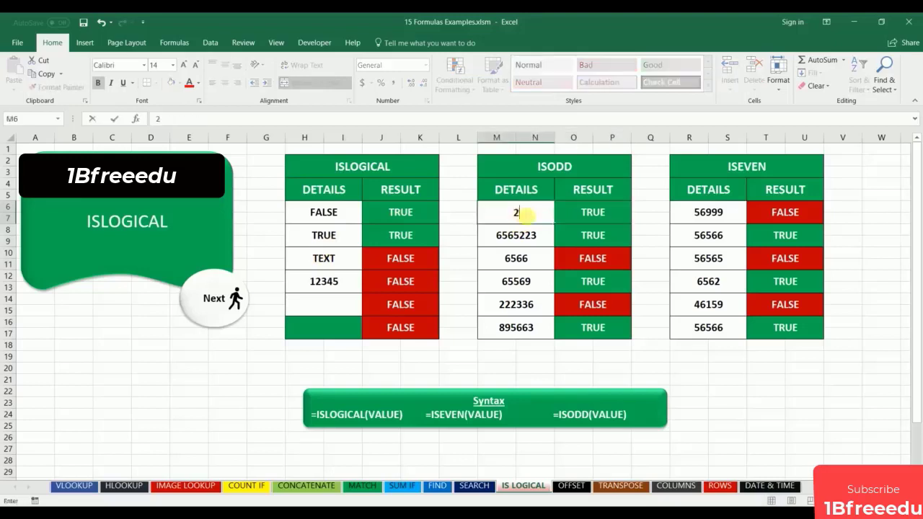
{"action": "key", "text": "Return"}
Try 4 as the ISODD DETAILS value in M6 and undo that change
{"action": "left_click", "coordinate": [526, 215]}
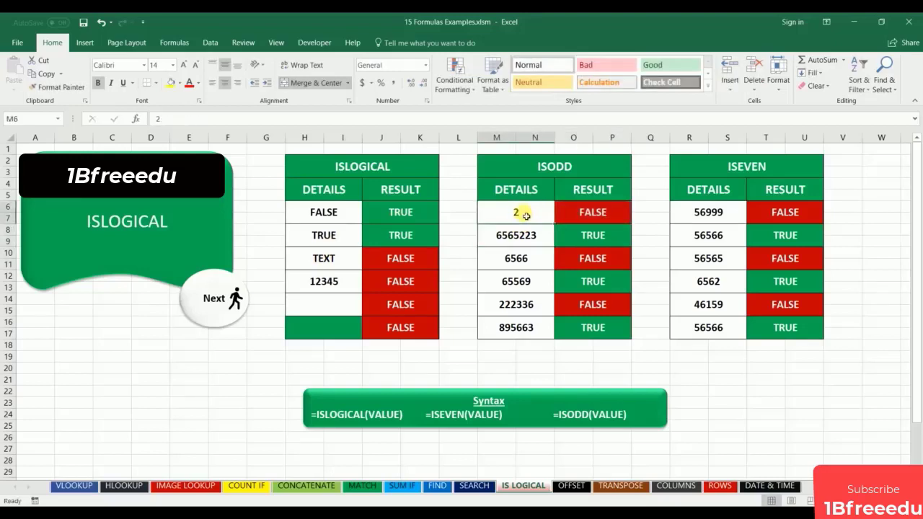
{"action": "type", "text": "4"}
{"action": "key", "text": "Return"}
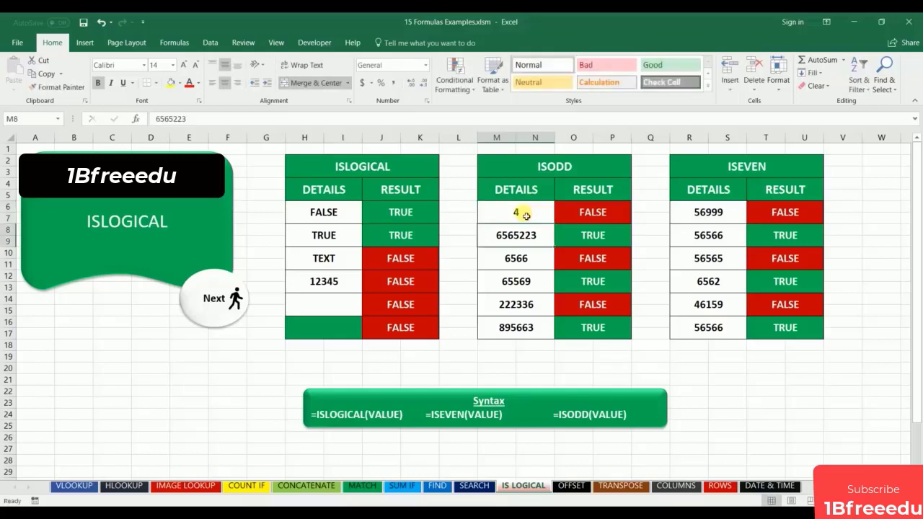
{"action": "key", "text": "ctrl+z"}
Test the ISEVEN result by setting its DETAILS value in R6 to 1 and replacing it with 3
{"action": "left_click", "coordinate": [724, 218]}
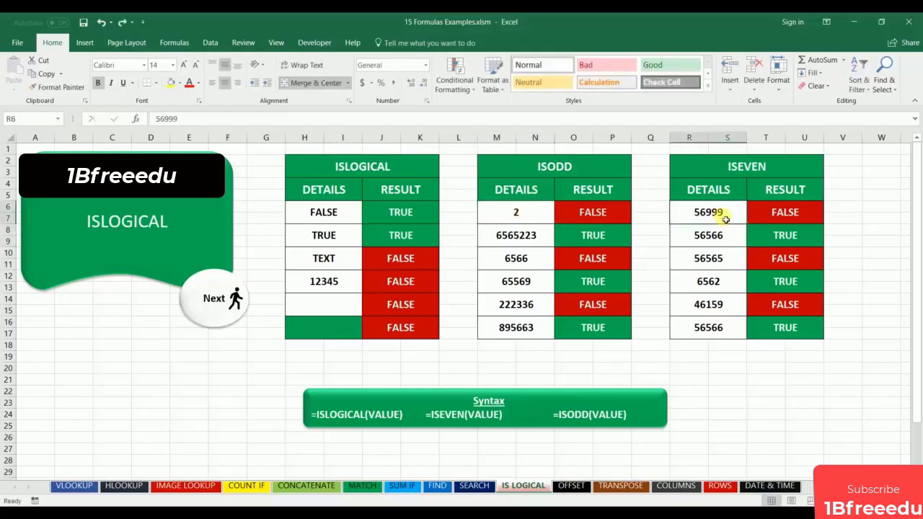
{"action": "type", "text": "1"}
{"action": "key", "text": "Return"}
{"action": "left_click", "coordinate": [724, 219]}
{"action": "type", "text": "3"}
{"action": "key", "text": "Return"}
{"action": "left_click", "coordinate": [725, 218]}
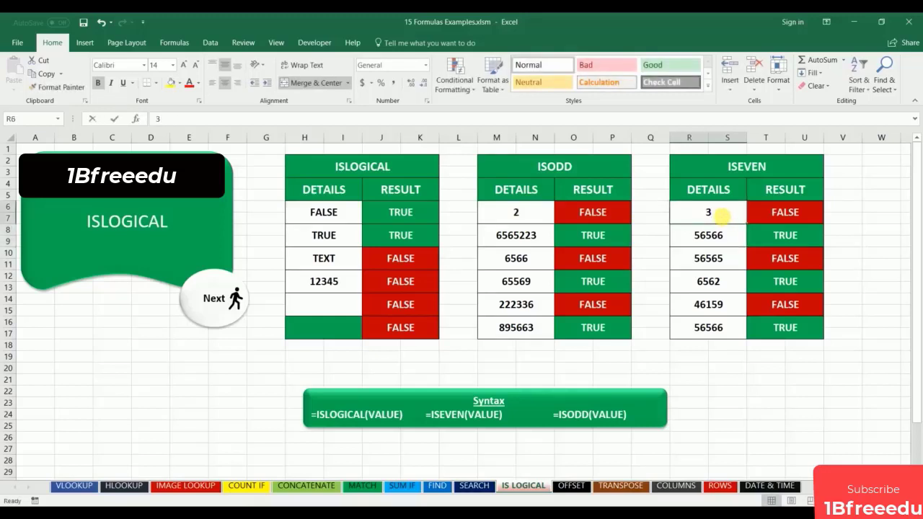
Try 2 as the ISEVEN DETAILS value in R6 and undo that change
{"action": "type", "text": "2"}
{"action": "key", "text": "Return"}
{"action": "key", "text": "ctrl+z"}
Compare the logical expressions in H6 and H8 with their ISLOGICAL formulas in J6 and J8
{"action": "left_click", "coordinate": [346, 215]}
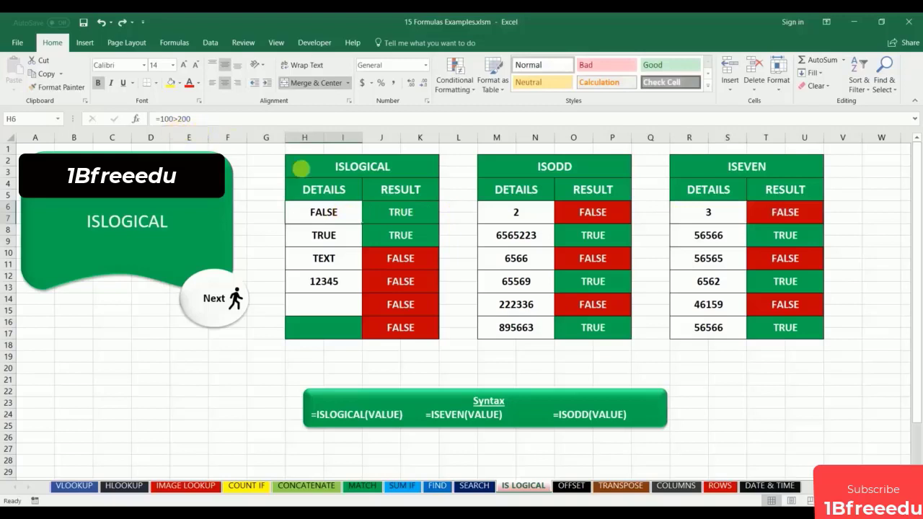
{"action": "left_click", "coordinate": [405, 213]}
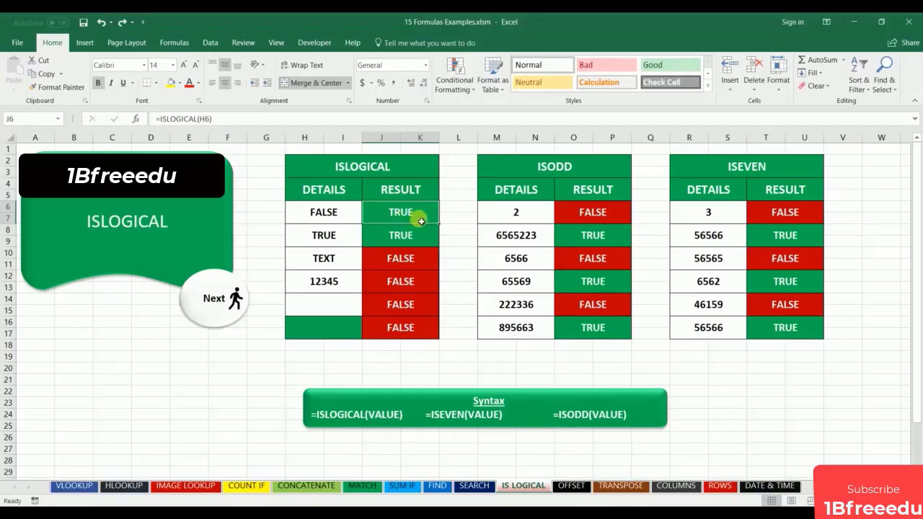
{"action": "left_click", "coordinate": [340, 242]}
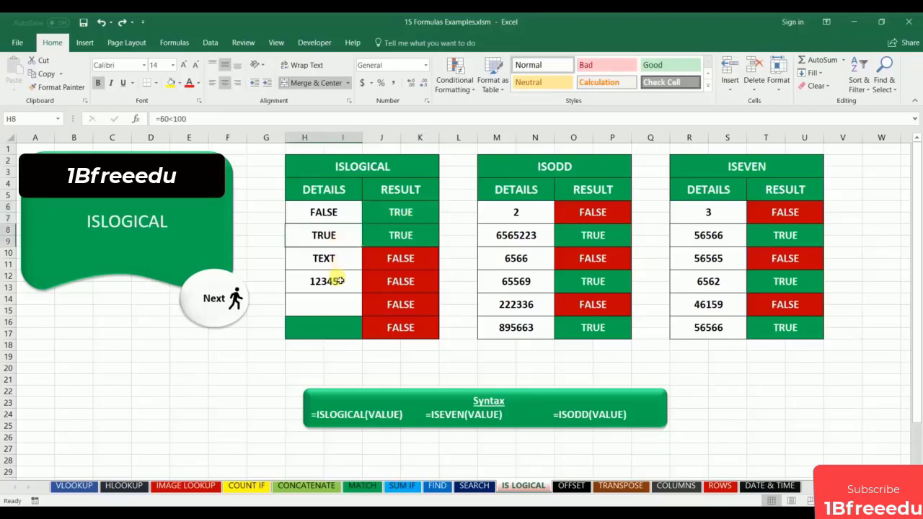
{"action": "left_click", "coordinate": [408, 240]}
{"action": "left_click", "coordinate": [336, 237]}
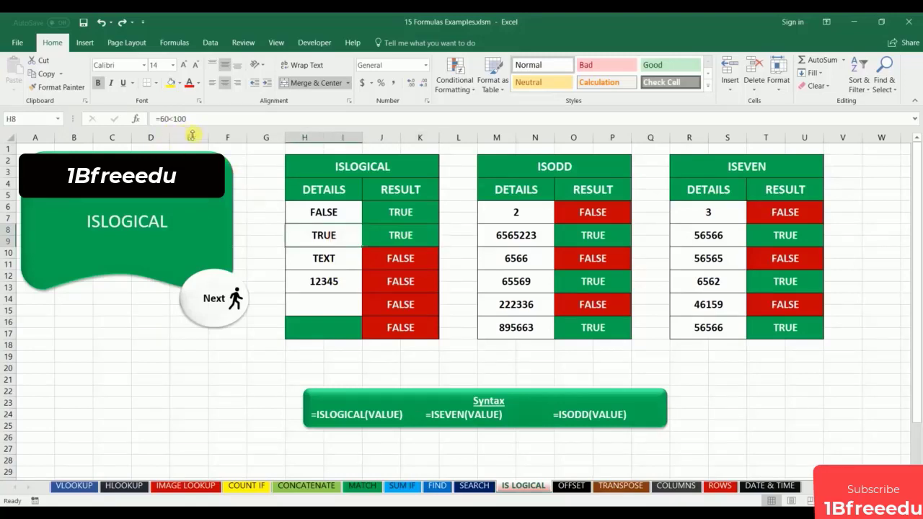
{"action": "left_click", "coordinate": [404, 235]}
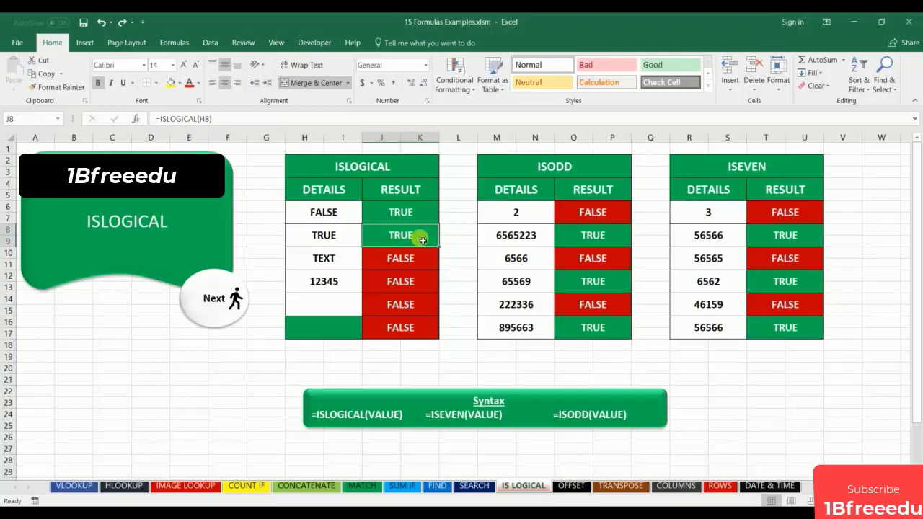
Examine the text, number and blank DETAILS entries in H10, H12 and H14 alongside the ISLOGICAL results from J10 down
{"action": "left_click", "coordinate": [333, 261]}
{"action": "left_click", "coordinate": [326, 281]}
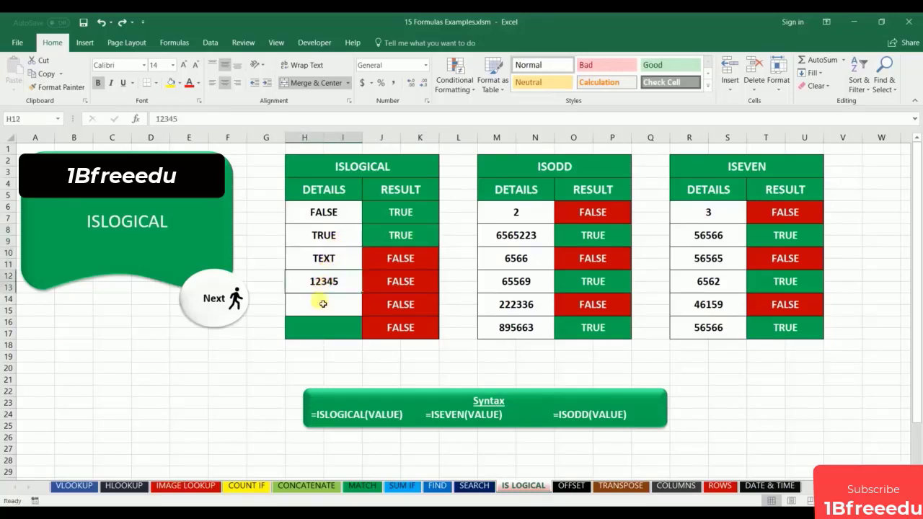
{"action": "left_click", "coordinate": [321, 306]}
{"action": "left_click", "coordinate": [319, 280]}
{"action": "left_click", "coordinate": [324, 308]}
{"action": "left_click_drag", "start_coordinate": [406, 259], "coordinate": [409, 320]}
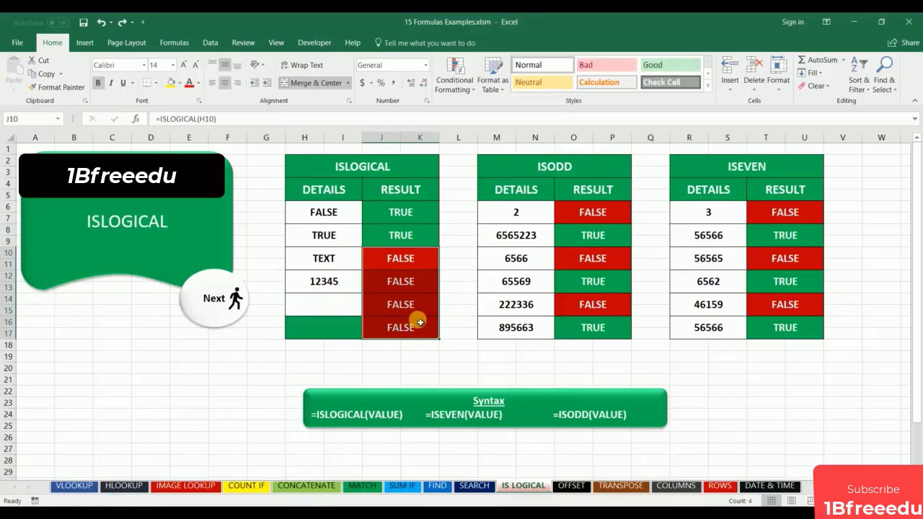
Clear all ISLOGICAL results in J6:J17 and re-enter the formula =ISLOGICAL(H6) in J6
{"action": "left_click_drag", "start_coordinate": [411, 208], "coordinate": [398, 324]}
{"action": "key", "text": "Delete"}
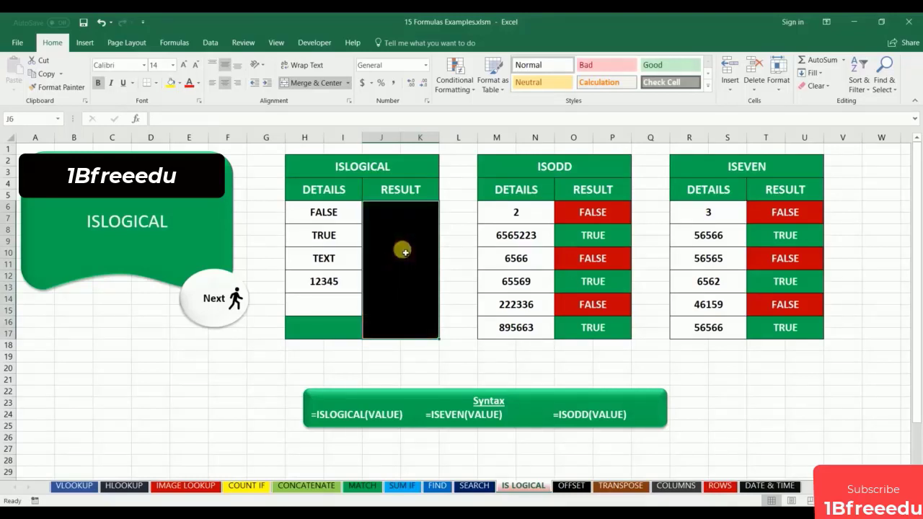
{"action": "type", "text": "="}
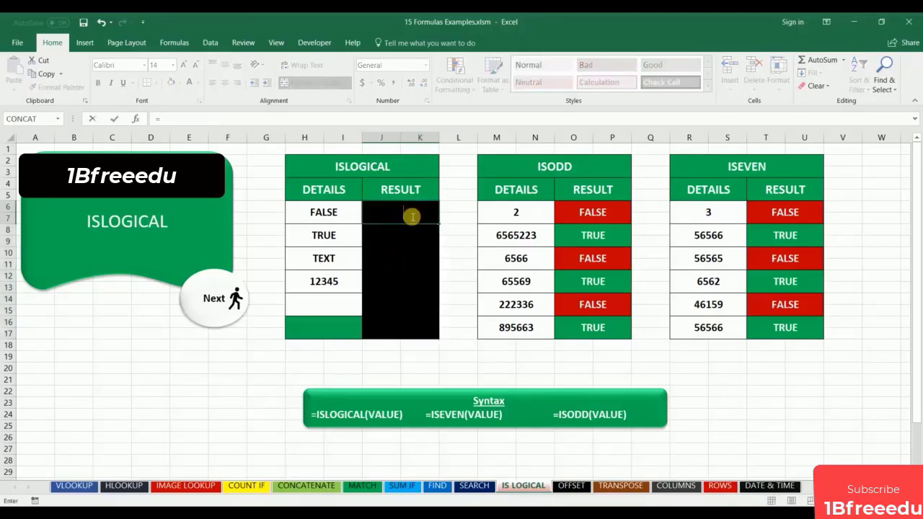
{"action": "type", "text": "islo"}
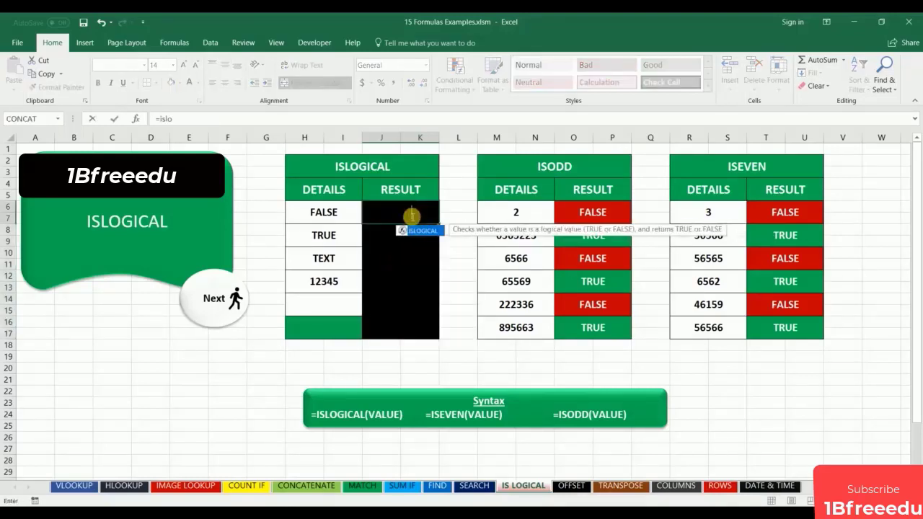
{"action": "type", "text": "gical("}
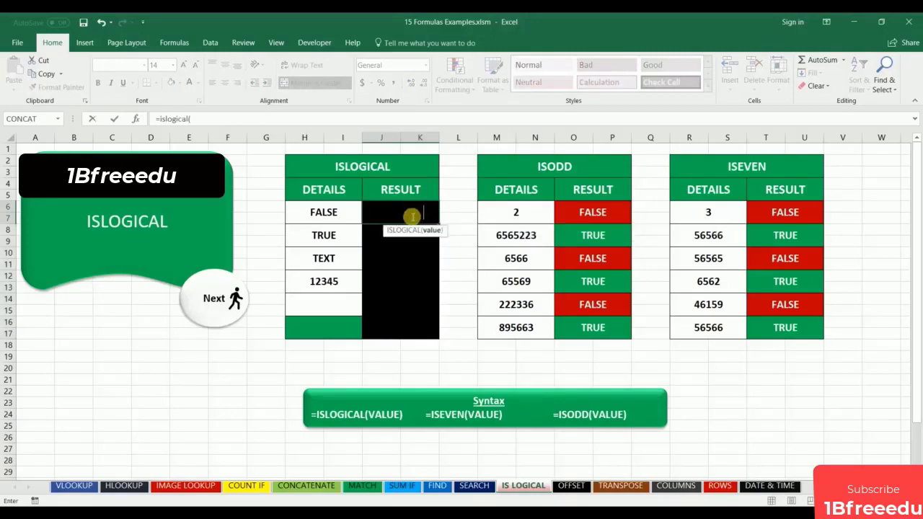
{"action": "left_click", "coordinate": [346, 216]}
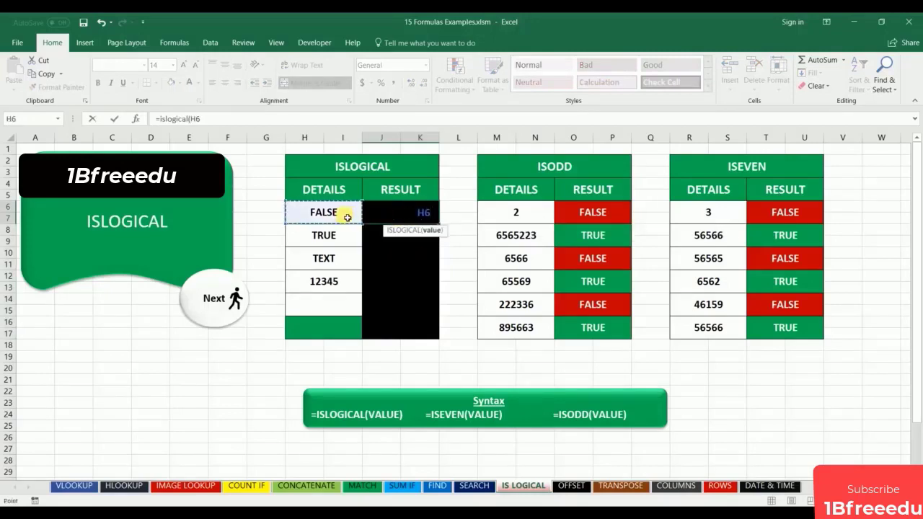
{"action": "key", "text": "Return"}
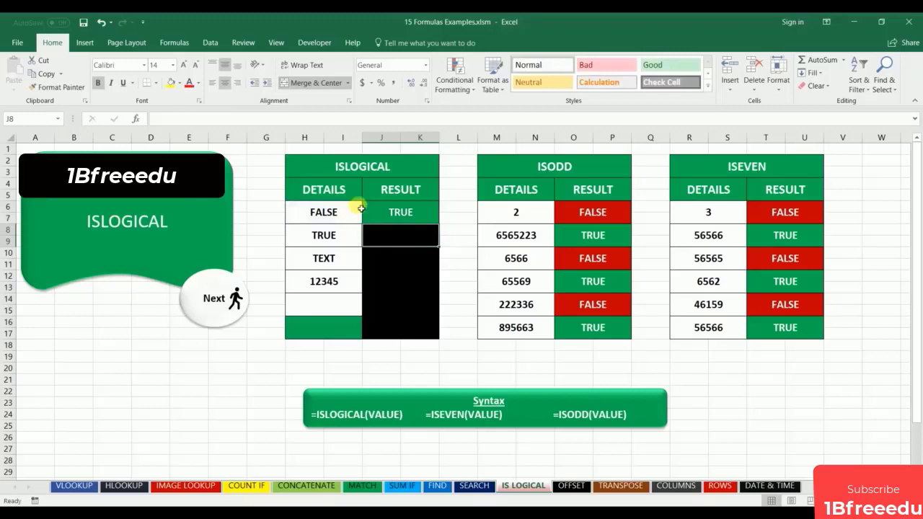
Fill the ISLOGICAL formula from J6 down to the last row of the RESULT column
{"action": "left_click", "coordinate": [399, 220]}
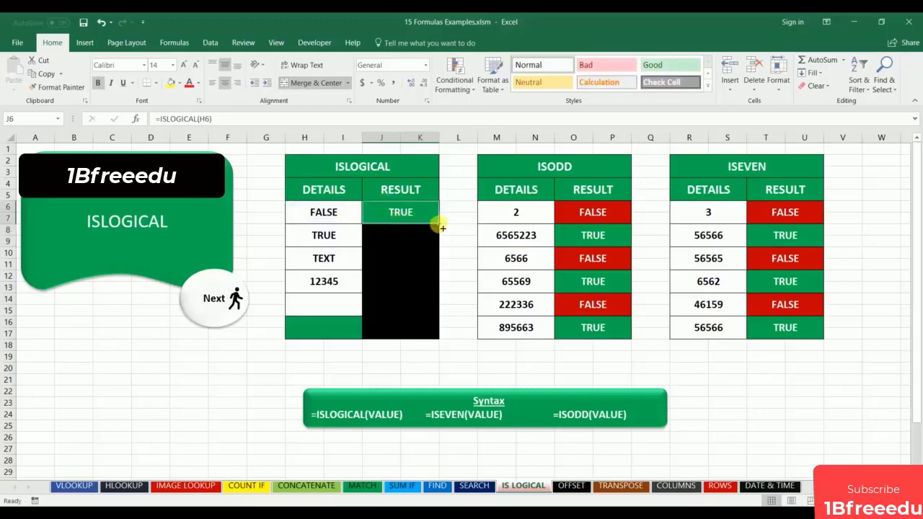
{"action": "left_click_drag", "start_coordinate": [439, 224], "coordinate": [437, 336]}
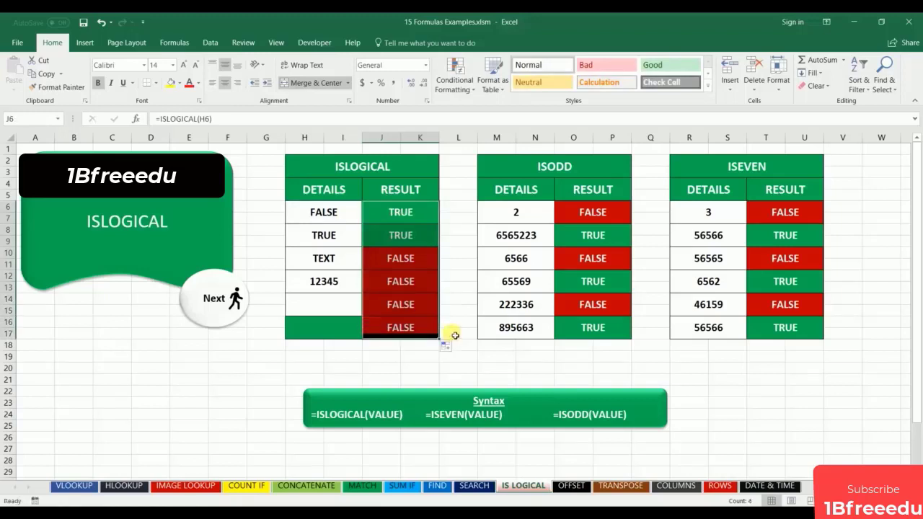
{"action": "left_click", "coordinate": [474, 320]}
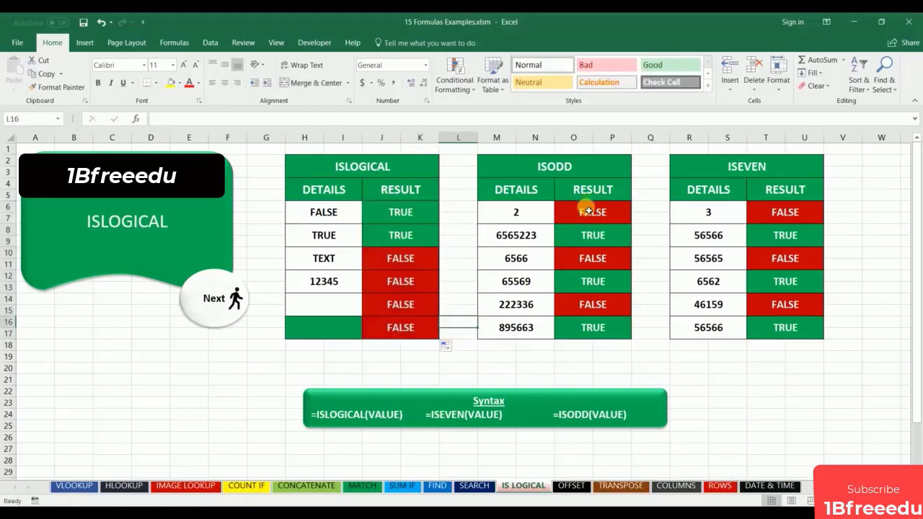
Check the ISODD formulas from O6 down and test the DETAILS value in M6 with 3 and 4
{"action": "left_click", "coordinate": [588, 211]}
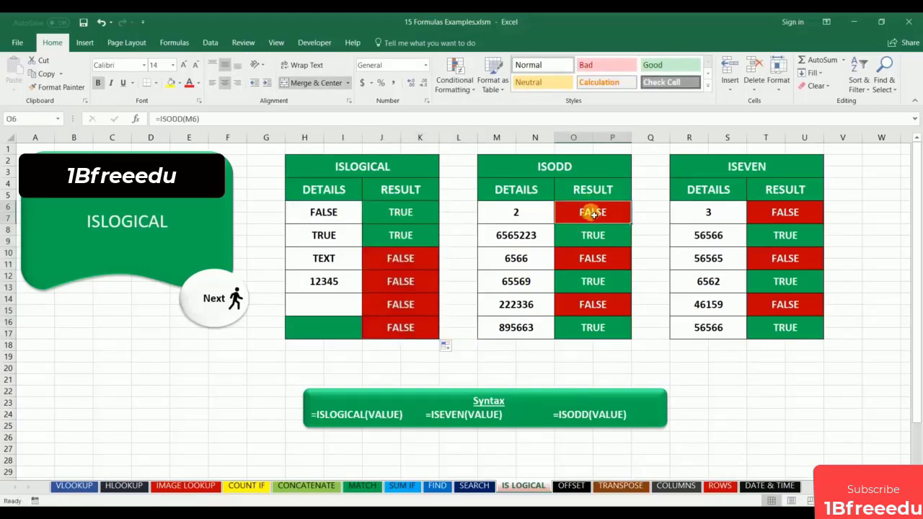
{"action": "left_click_drag", "start_coordinate": [592, 211], "coordinate": [591, 328]}
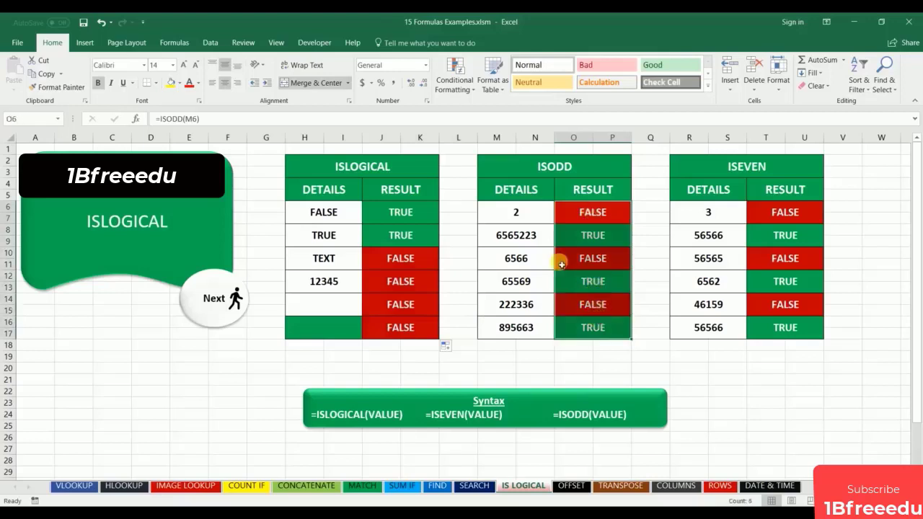
{"action": "left_click", "coordinate": [529, 218]}
{"action": "type", "text": "3"}
{"action": "key", "text": "Return"}
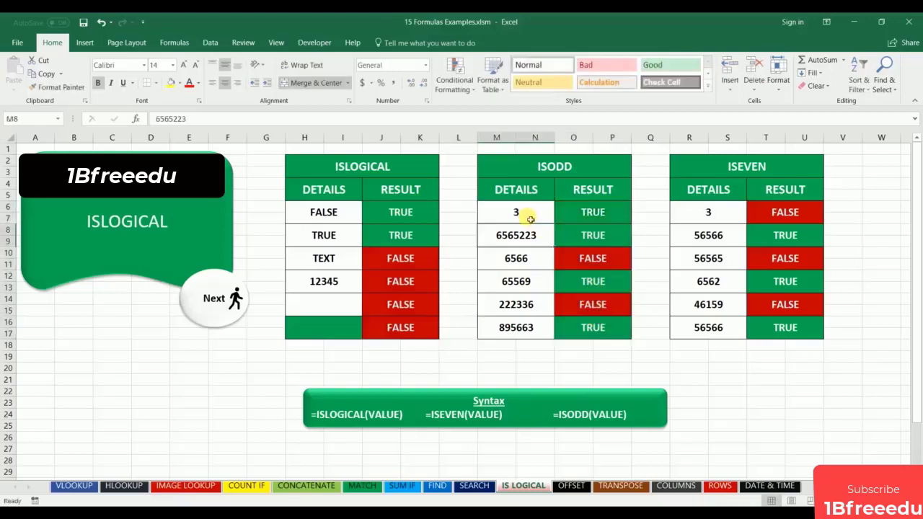
{"action": "left_click", "coordinate": [530, 218]}
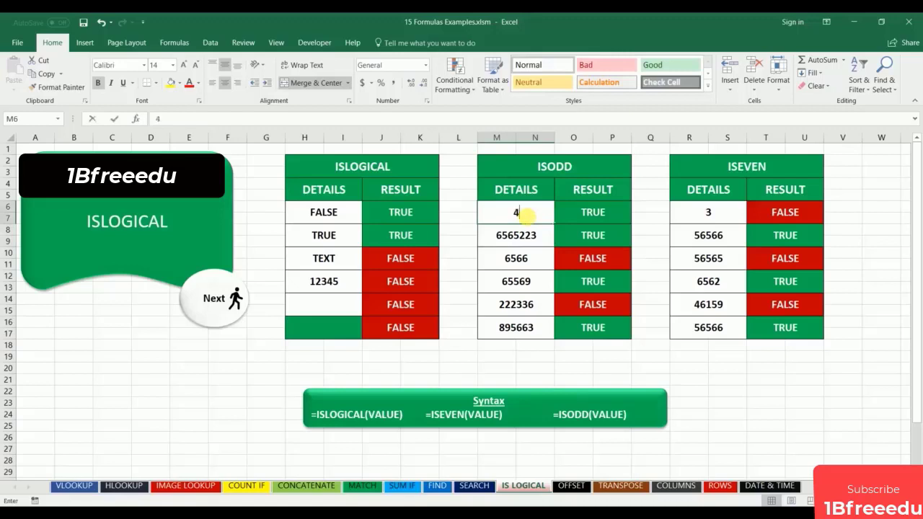
{"action": "type", "text": "4"}
Test the ISODD result with 5, 6 and 7 in turn as the DETAILS value in M6
{"action": "left_click", "coordinate": [529, 216]}
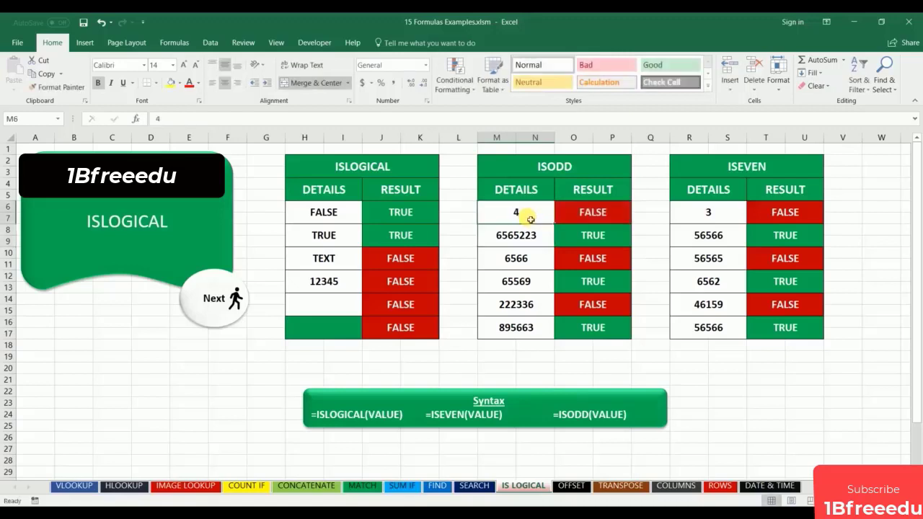
{"action": "type", "text": "5"}
{"action": "left_click", "coordinate": [529, 217]}
{"action": "type", "text": "6"}
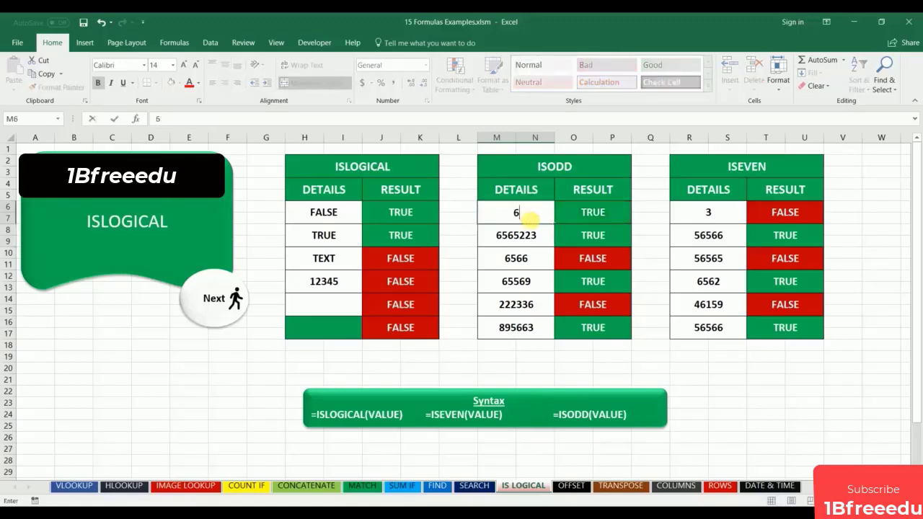
{"action": "key", "text": "Return"}
{"action": "left_click", "coordinate": [530, 219]}
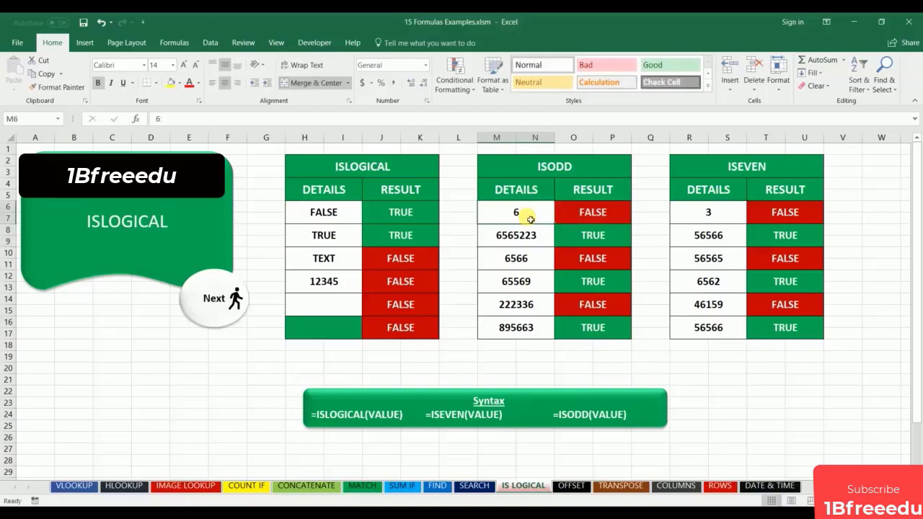
{"action": "type", "text": "7"}
{"action": "key", "text": "Return"}
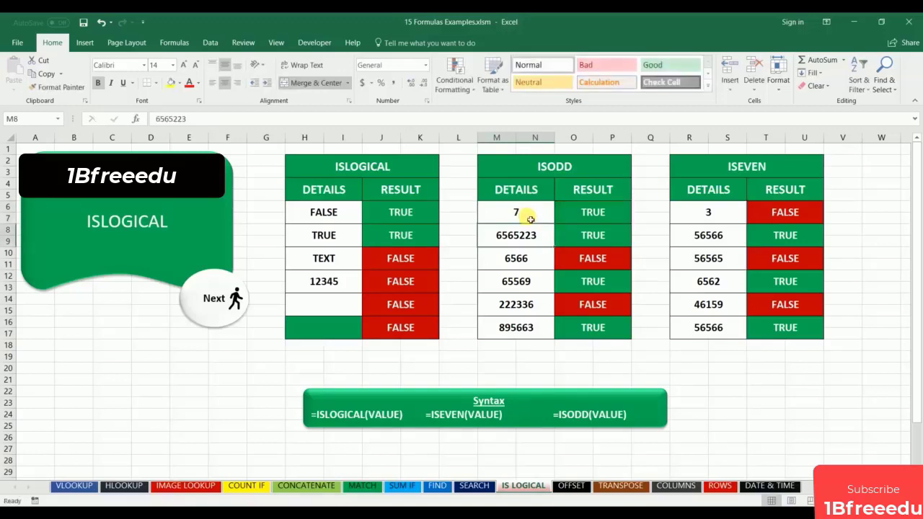
Check the ISODD formula in O6, set the DETAILS value in M6 to 8, and replace it with 9
{"action": "left_click", "coordinate": [569, 212]}
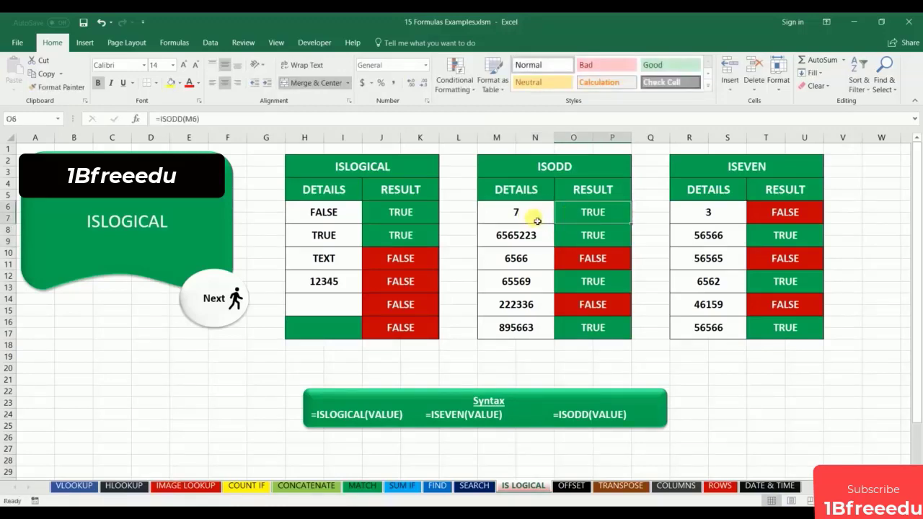
{"action": "left_click", "coordinate": [536, 219]}
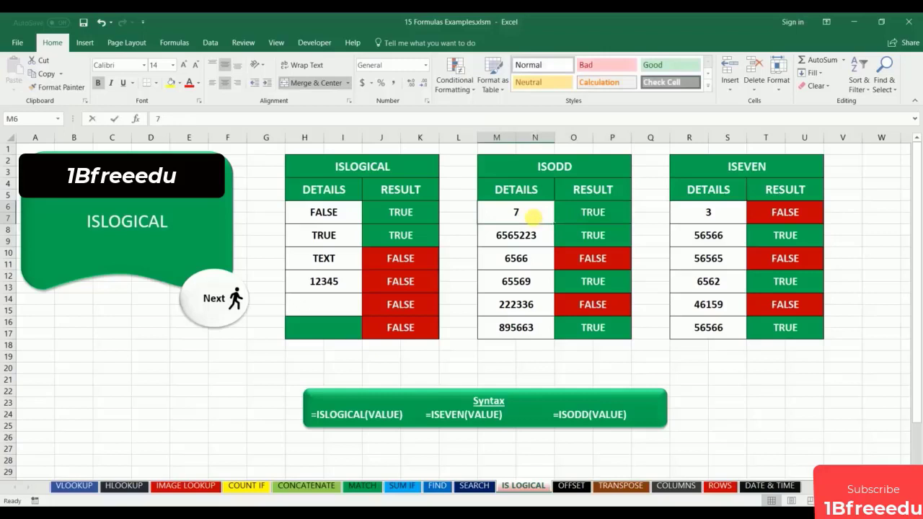
{"action": "type", "text": "8"}
{"action": "key", "text": "Return"}
{"action": "left_click", "coordinate": [537, 221]}
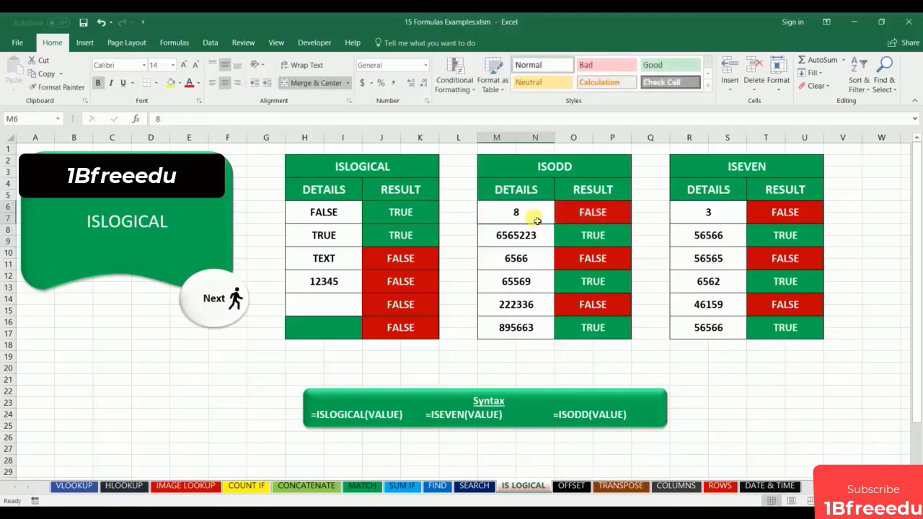
{"action": "type", "text": "9"}
{"action": "key", "text": "Return"}
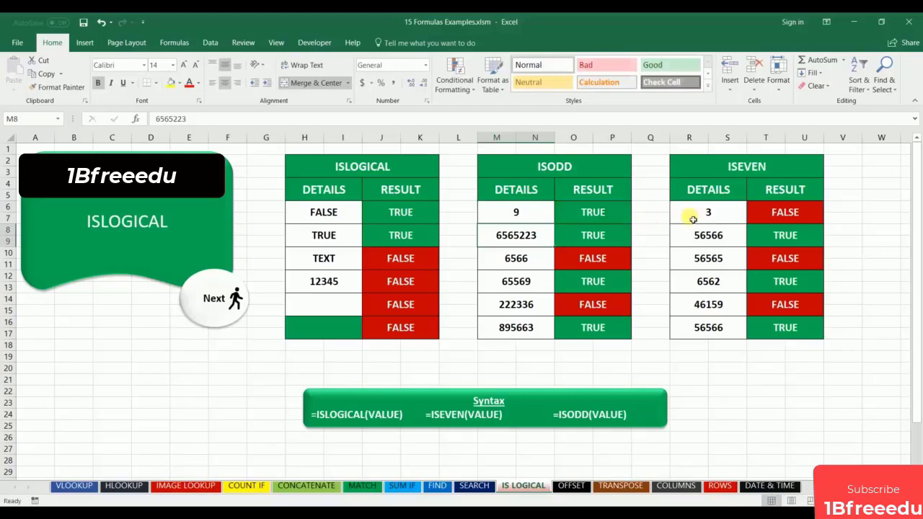
Test the ISEVEN result by entering 1, 2, 3 and finally 4 as the DETAILS value in R6
{"action": "left_click", "coordinate": [701, 218]}
{"action": "type", "text": "3"}
{"action": "key", "text": "BackSpace"}
{"action": "type", "text": "1"}
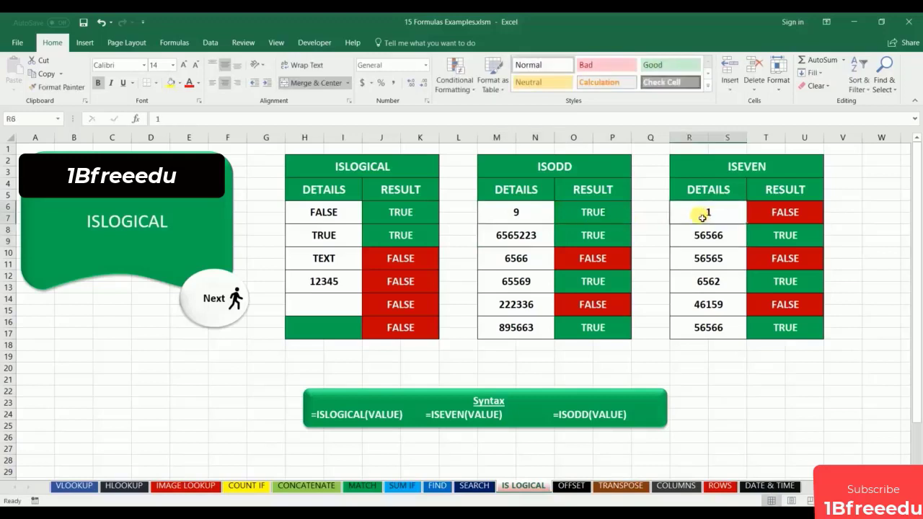
{"action": "type", "text": "2"}
{"action": "key", "text": "ctrl+Return"}
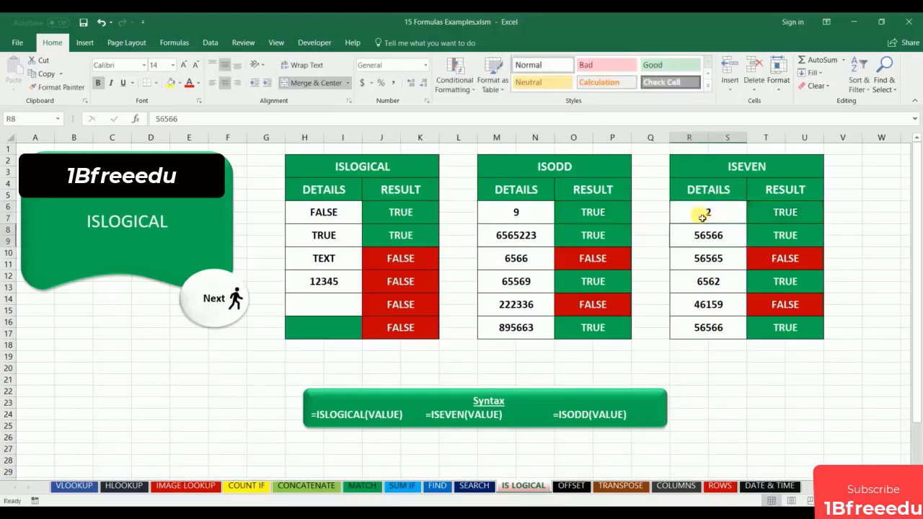
{"action": "type", "text": "3"}
{"action": "key", "text": "ctrl+Return"}
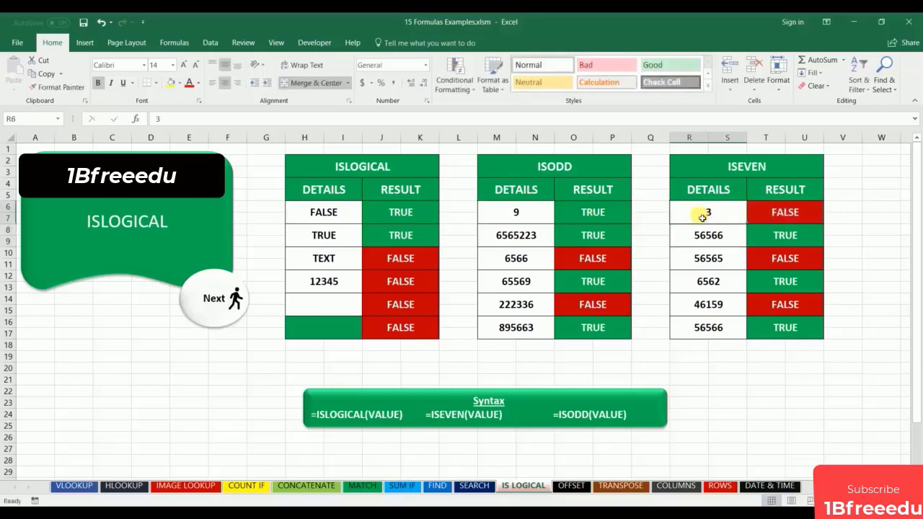
{"action": "type", "text": "4"}
{"action": "key", "text": "ctrl+Return"}
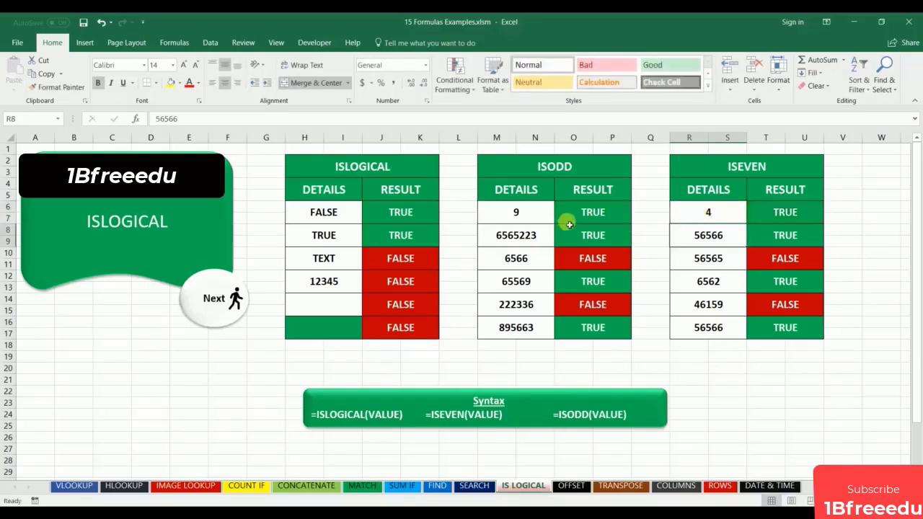
Clear all ISODD results in O6:O17 and re-enter the ISODD formula in O6 with M6 as its argument
{"action": "left_click", "coordinate": [578, 216]}
{"action": "left_click_drag", "start_coordinate": [587, 209], "coordinate": [594, 335]}
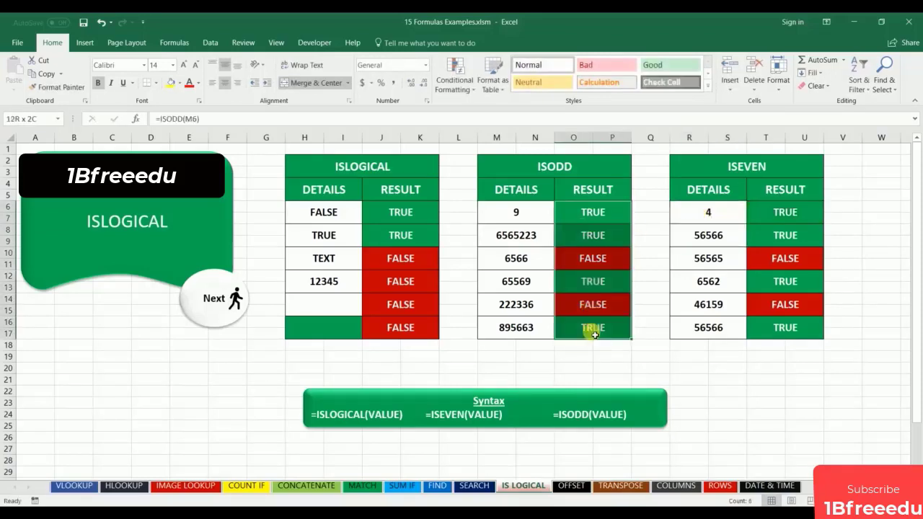
{"action": "key", "text": "Delete"}
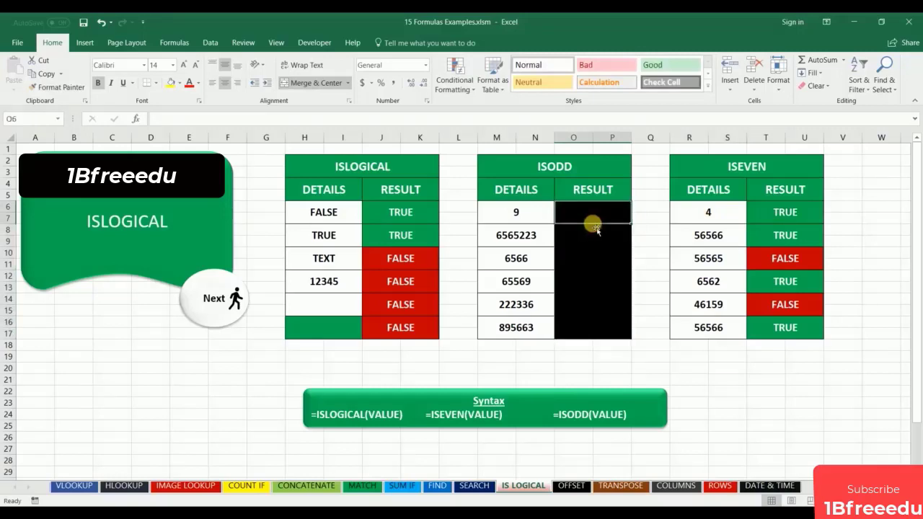
{"action": "type", "text": "=isodd"}
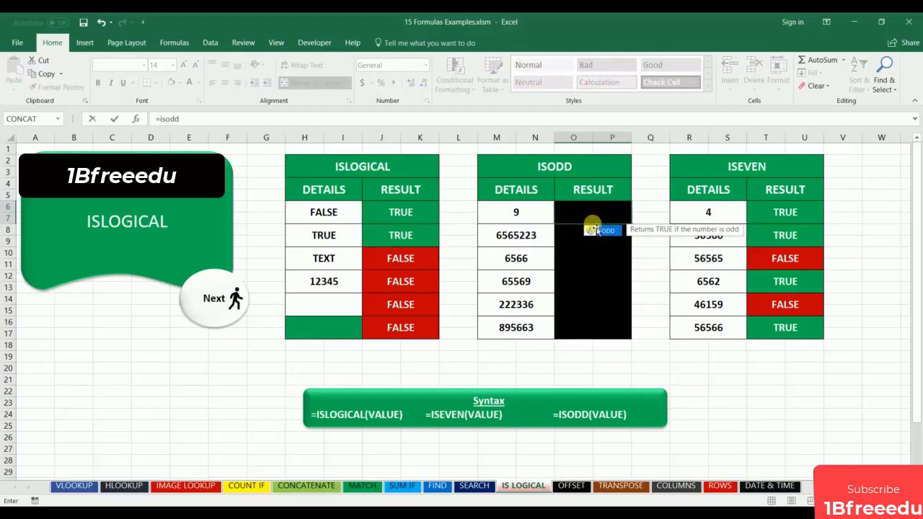
{"action": "type", "text": "("}
{"action": "left_click", "coordinate": [531, 218]}
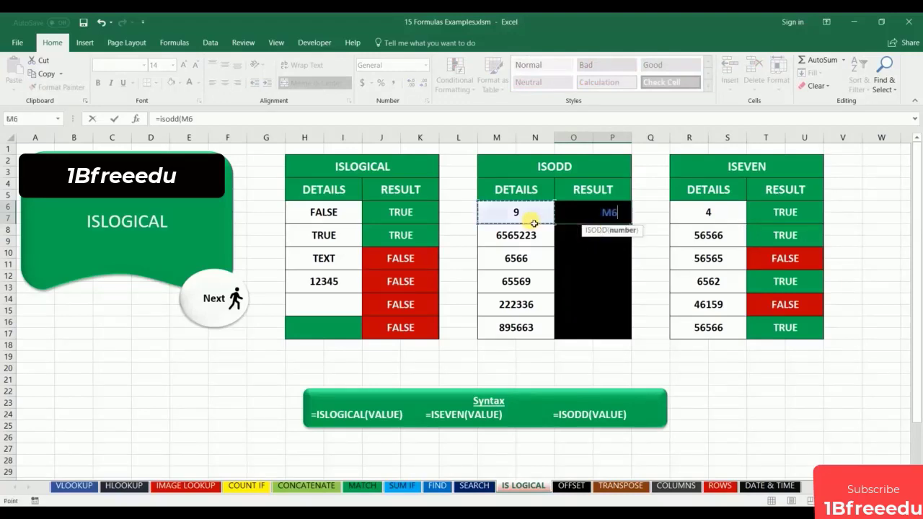
Complete the ISODD formula for M6 in the first ISODD result cell and fill it down the result column
{"action": "key", "text": "Return"}
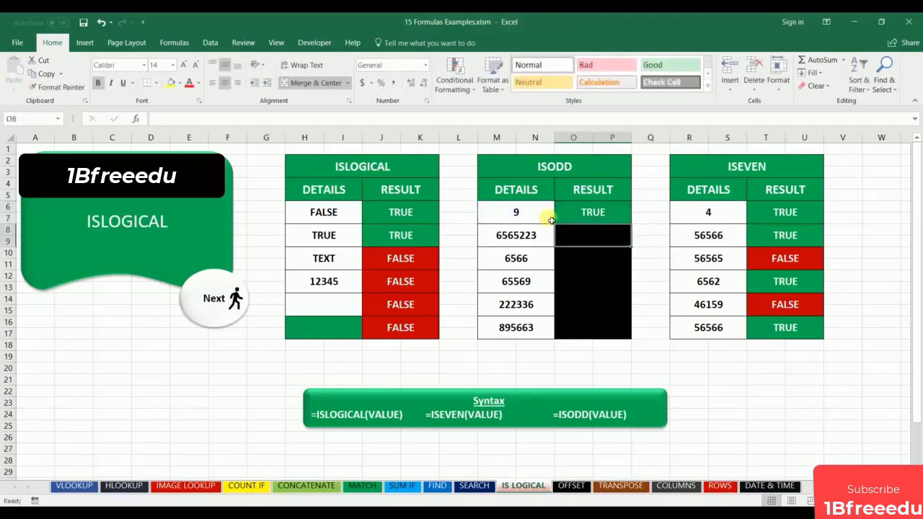
{"action": "left_click", "coordinate": [576, 217]}
{"action": "double_click", "coordinate": [632, 220]}
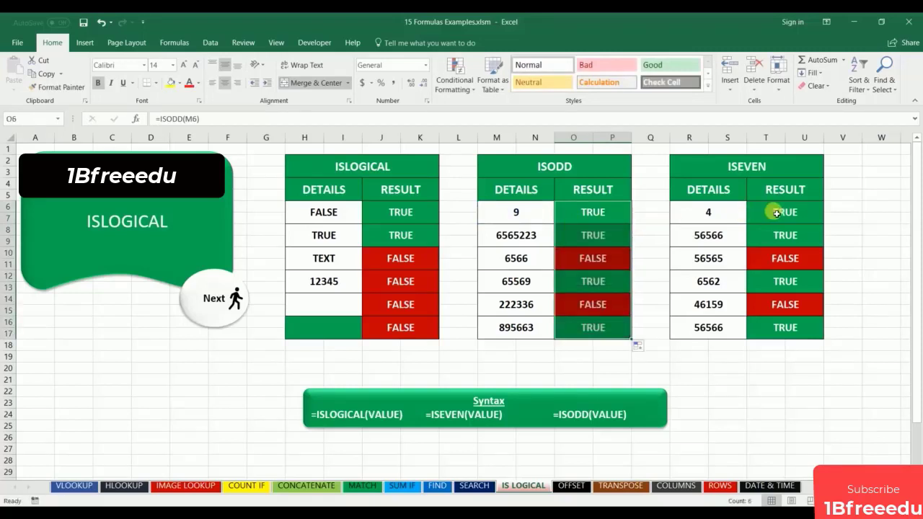
Clear all the results in the ISEVEN table's RESULT column
{"action": "left_click", "coordinate": [608, 209]}
{"action": "left_click_drag", "start_coordinate": [803, 208], "coordinate": [808, 326]}
{"action": "key", "text": "Delete"}
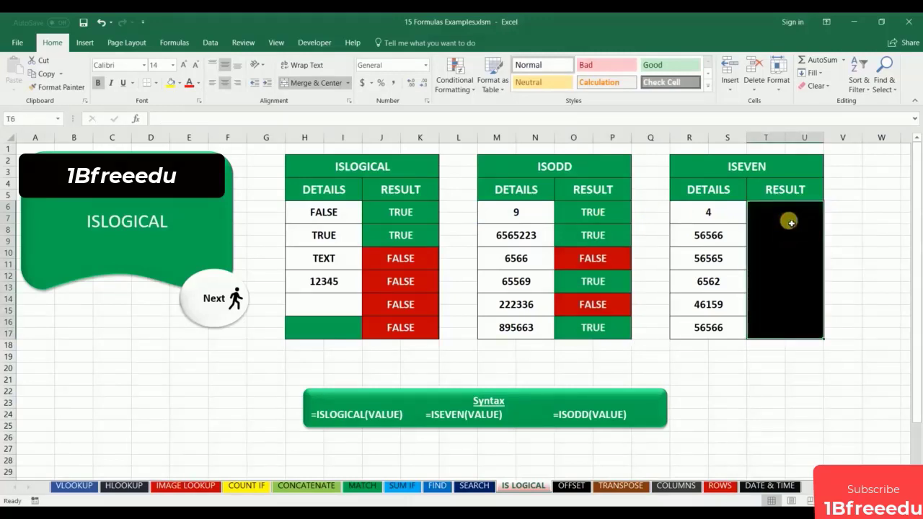
Enter =ISEVEN(R6) in the first ISEVEN result cell and fill it down the result column
{"action": "type", "text": "=iseve"}
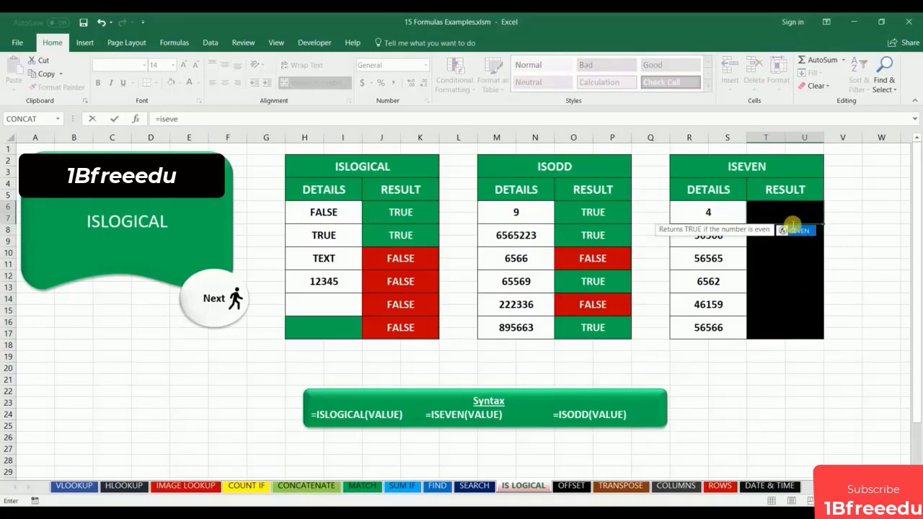
{"action": "type", "text": "n("}
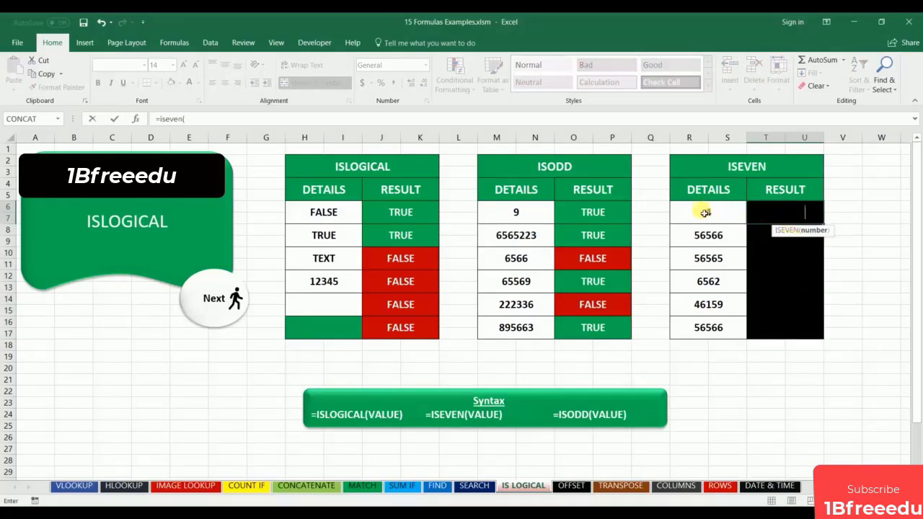
{"action": "left_click", "coordinate": [703, 214]}
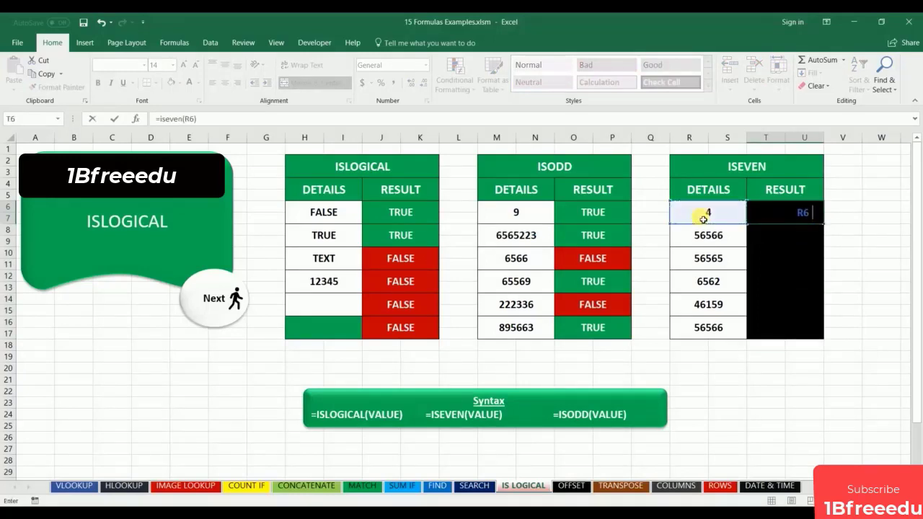
{"action": "key", "text": "Return"}
{"action": "left_click", "coordinate": [766, 209]}
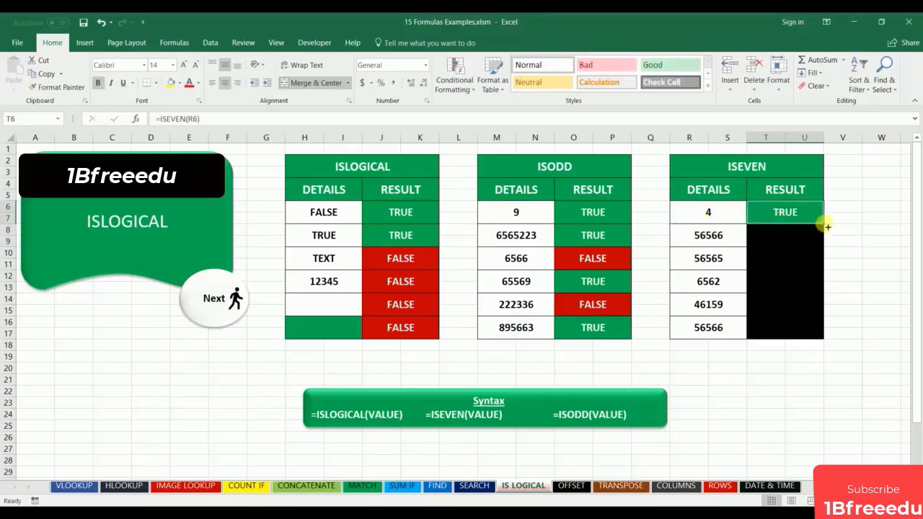
{"action": "double_click", "coordinate": [822, 223]}
Test the ISEVEN formula by setting the fourth ISEVEN details value to 2, 3, 5 and finally 6
{"action": "left_click", "coordinate": [735, 283]}
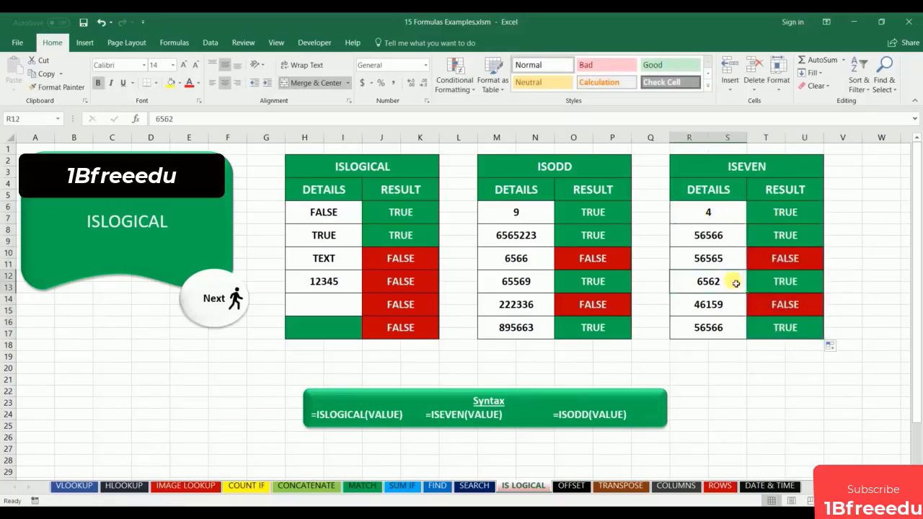
{"action": "type", "text": "2"}
{"action": "key", "text": "Return"}
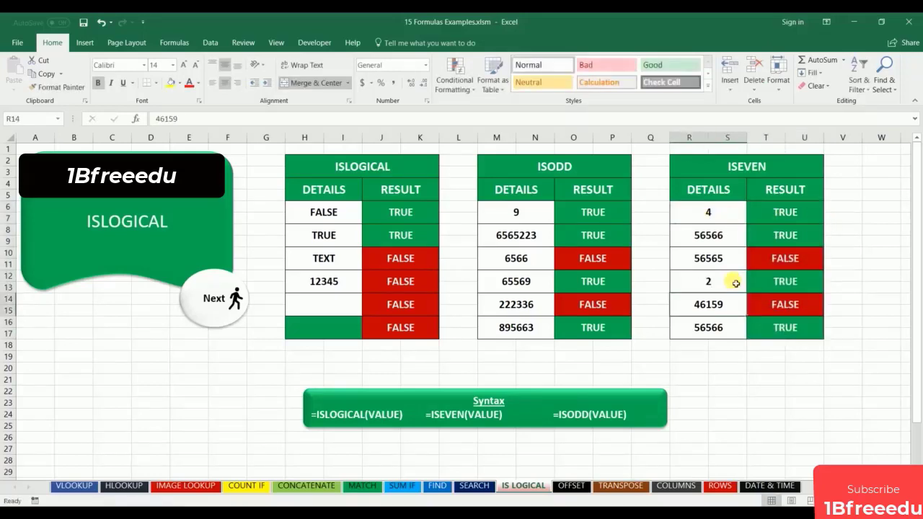
{"action": "left_click", "coordinate": [735, 283]}
{"action": "type", "text": "3"}
{"action": "key", "text": "Return"}
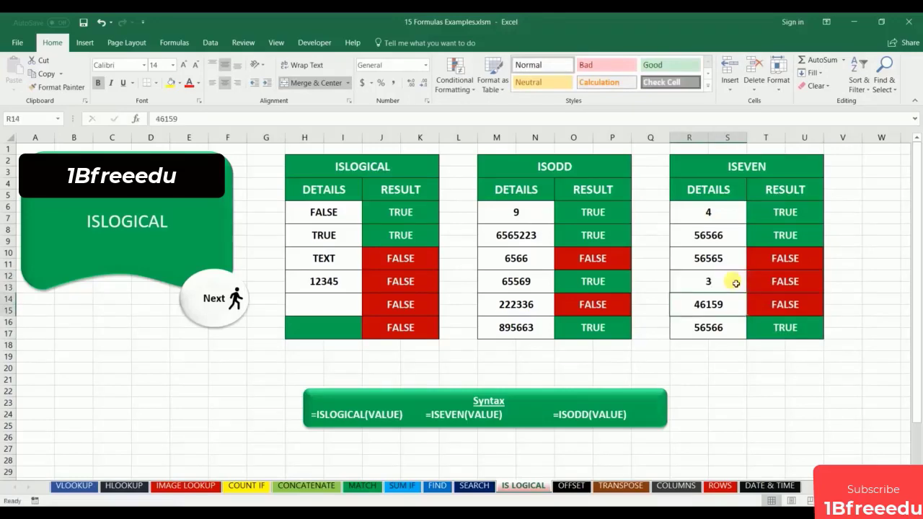
{"action": "left_click", "coordinate": [735, 284]}
{"action": "type", "text": "5"}
{"action": "key", "text": "Return"}
{"action": "left_click", "coordinate": [735, 283]}
{"action": "type", "text": "6"}
{"action": "key", "text": "Return"}
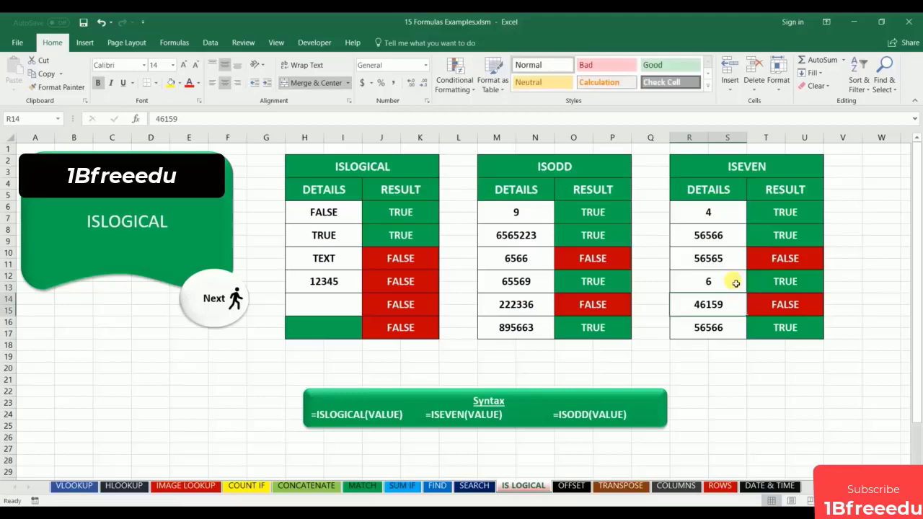
{"action": "left_click", "coordinate": [735, 370]}
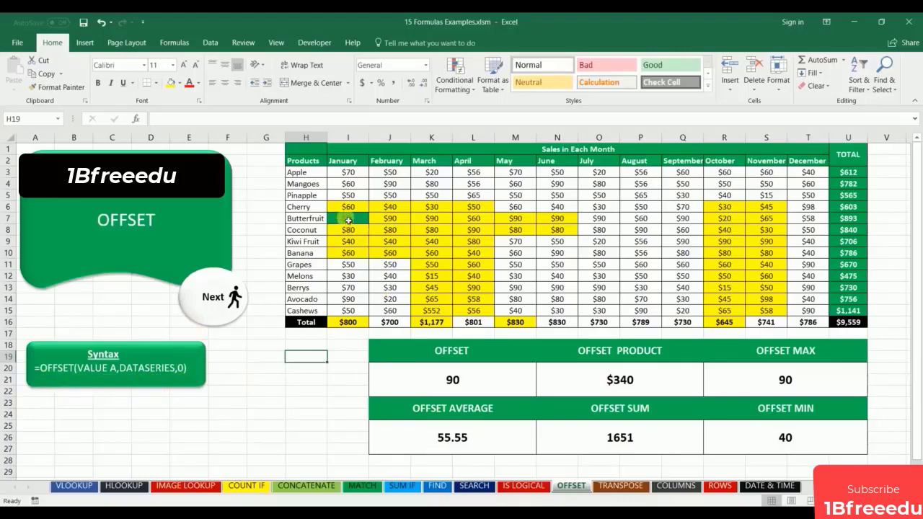
On the OFFSET sheet, insert blank cells at the Kiwi Fruit row from Products to TOTAL, shifting the existing cells down
{"action": "left_click_drag", "start_coordinate": [303, 244], "coordinate": [854, 242]}
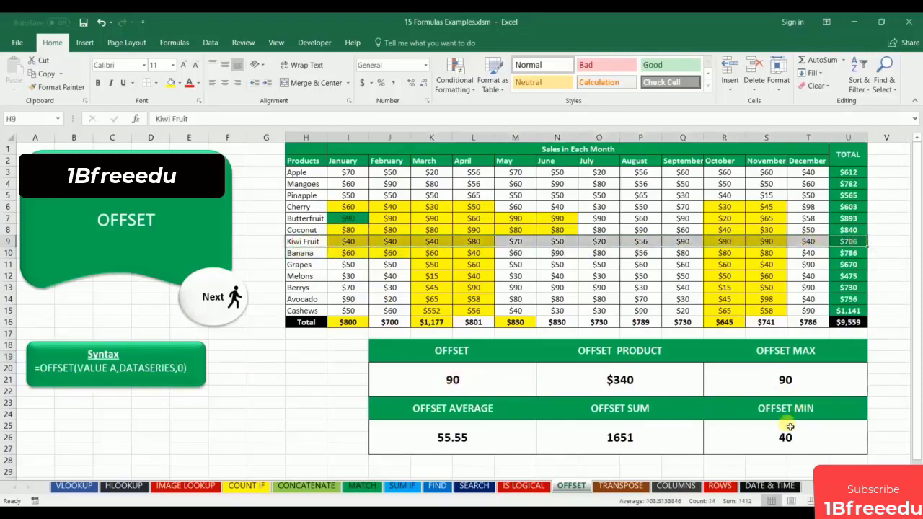
{"action": "right_click", "coordinate": [467, 242]}
{"action": "left_click", "coordinate": [494, 345]}
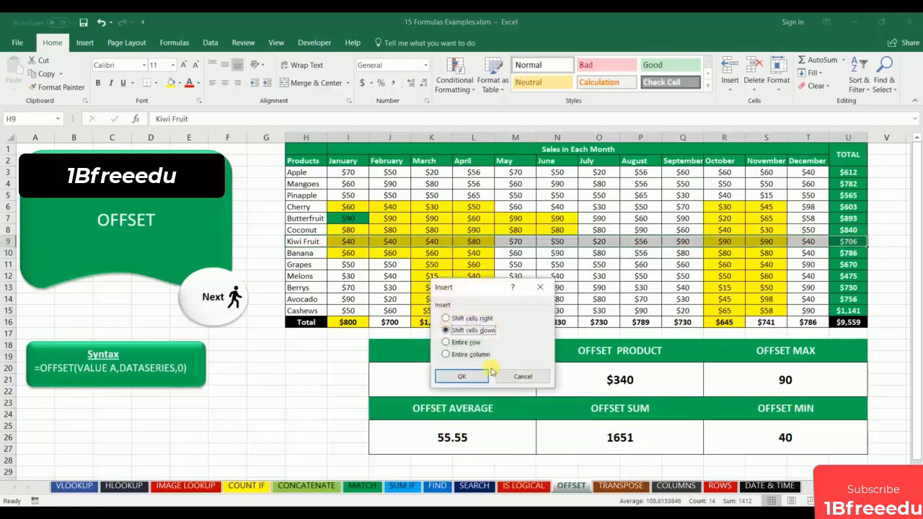
{"action": "left_click", "coordinate": [465, 376]}
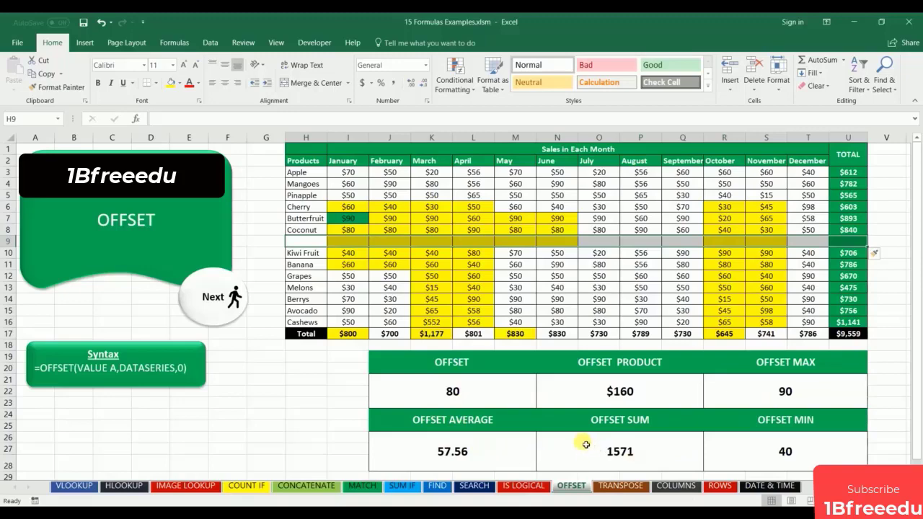
Undo and redo the insertion above Kiwi Fruit to compare the OFFSET results, ending with it undone
{"action": "key", "text": "ctrl+z"}
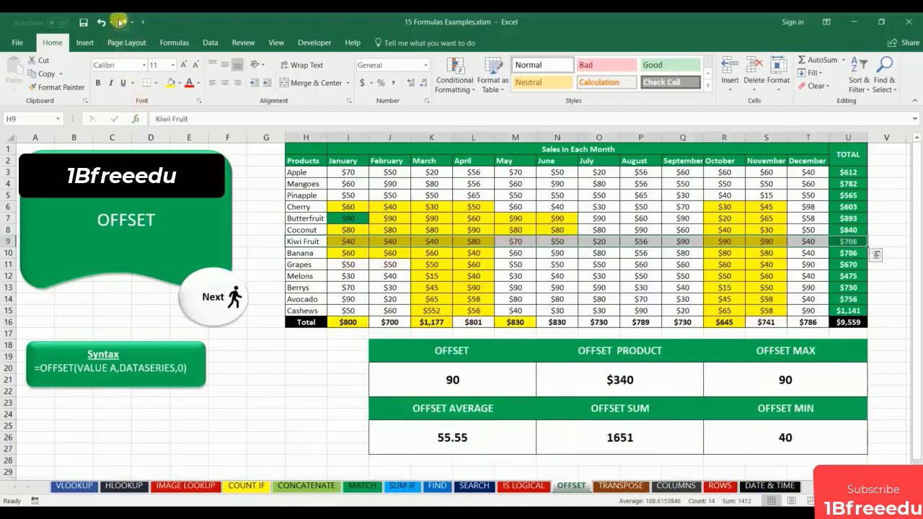
{"action": "left_click", "coordinate": [123, 23]}
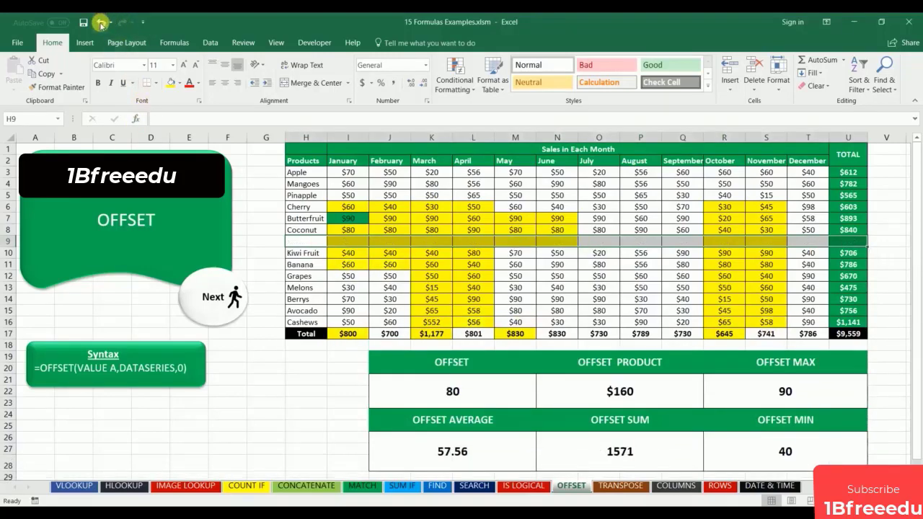
{"action": "left_click", "coordinate": [102, 23]}
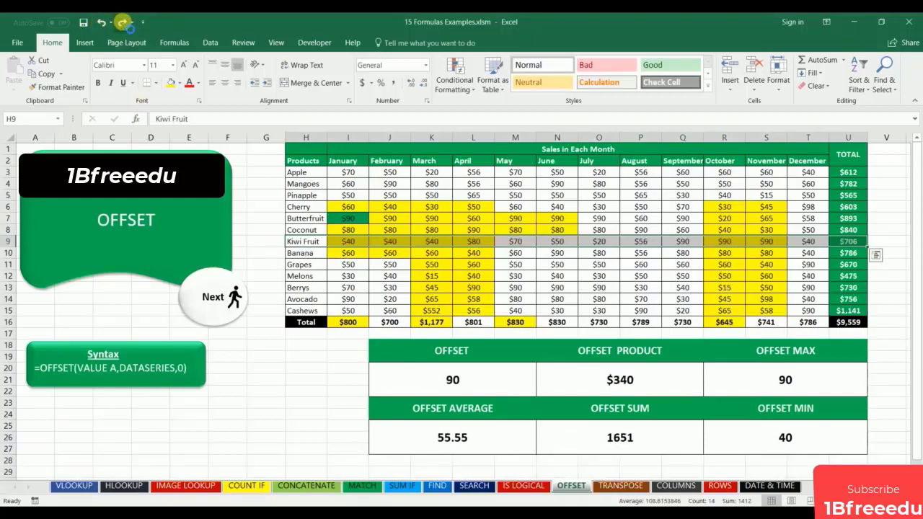
{"action": "left_click", "coordinate": [123, 23]}
{"action": "left_click", "coordinate": [102, 23]}
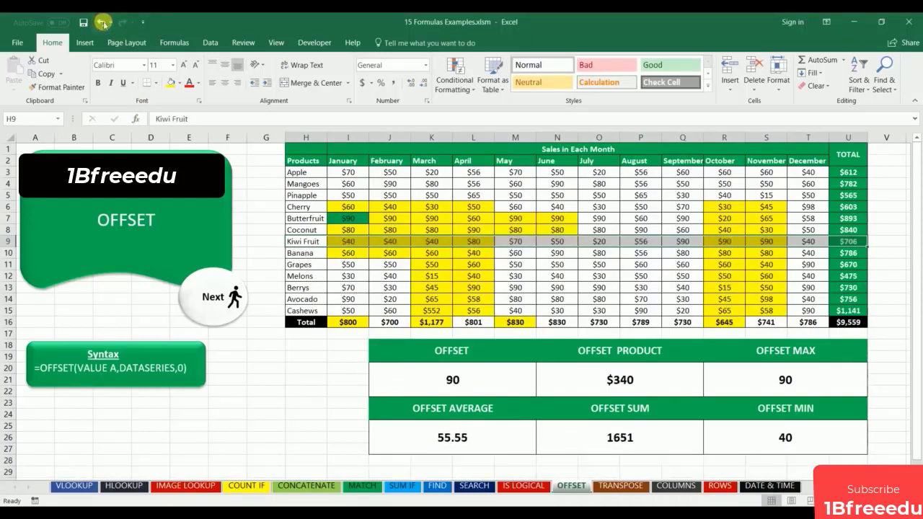
Review the OFFSET, OFFSET PRODUCT, AVERAGE, SUM, MAX and MIN headings in the results block below the sales table
{"action": "left_click", "coordinate": [348, 299]}
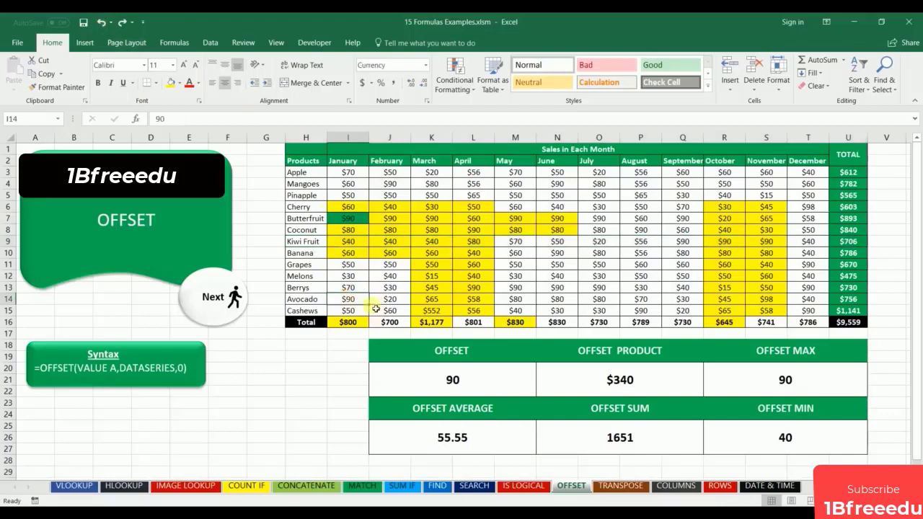
{"action": "left_click", "coordinate": [465, 349]}
{"action": "left_click", "coordinate": [606, 351]}
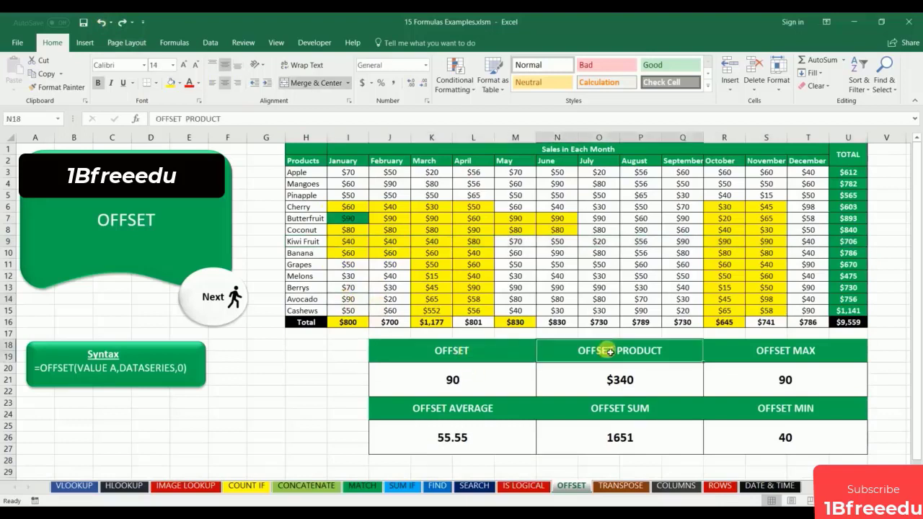
{"action": "left_click", "coordinate": [457, 406]}
{"action": "left_click", "coordinate": [639, 351]}
{"action": "left_click", "coordinate": [595, 407]}
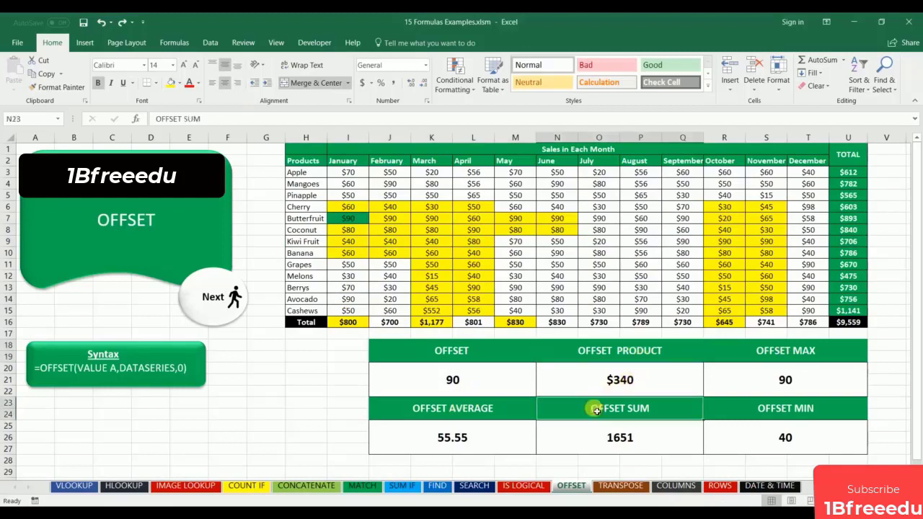
{"action": "left_click", "coordinate": [780, 355]}
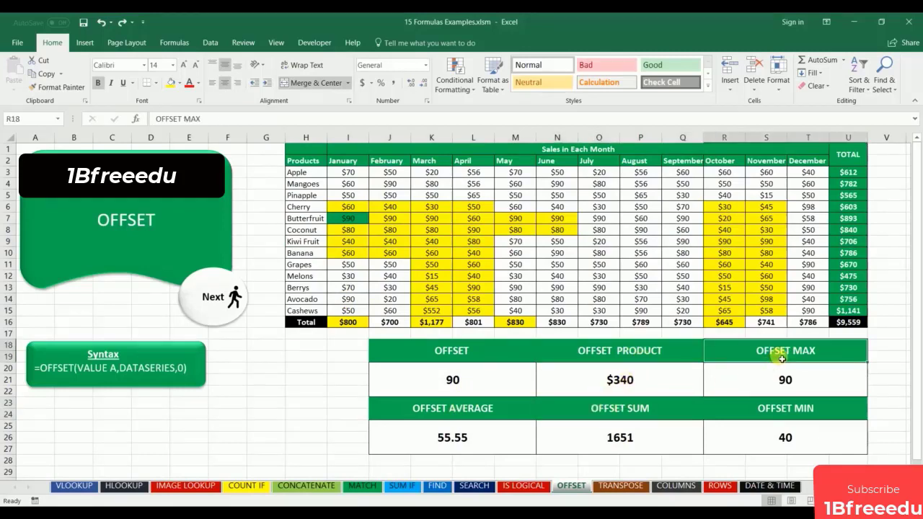
{"action": "left_click", "coordinate": [780, 410]}
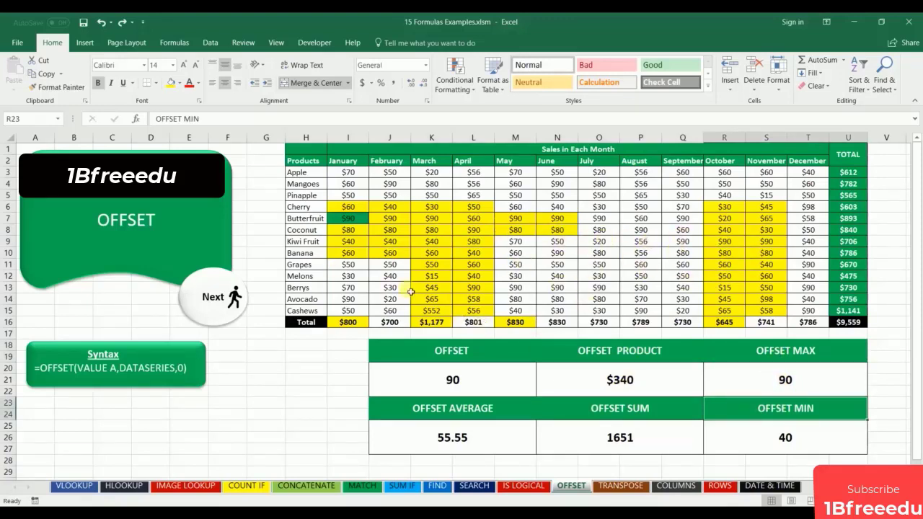
Examine the sales table's product and month headings, the TOTAL column and the monthly totals in row 16
{"action": "left_click", "coordinate": [297, 161]}
{"action": "left_click", "coordinate": [355, 164]}
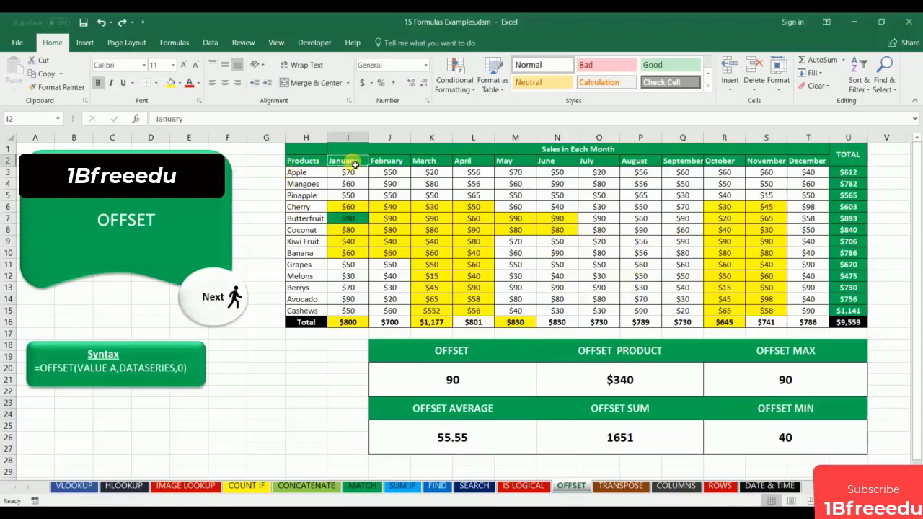
{"action": "left_click", "coordinate": [400, 173]}
{"action": "left_click", "coordinate": [424, 161]}
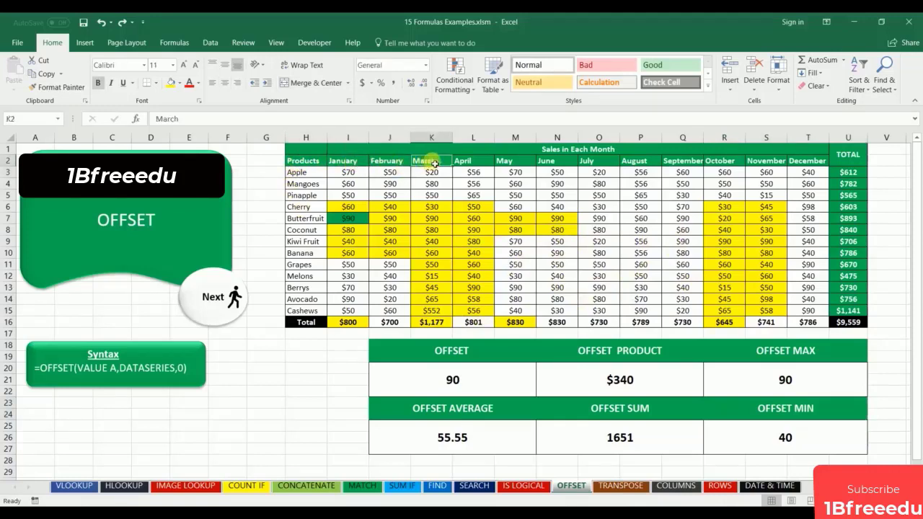
{"action": "left_click", "coordinate": [470, 161]}
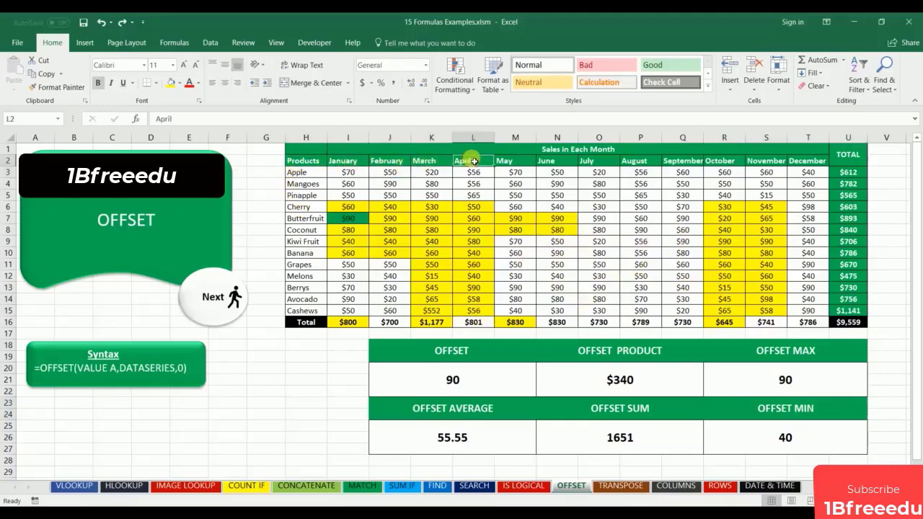
{"action": "left_click", "coordinate": [848, 156]}
{"action": "left_click", "coordinate": [853, 324]}
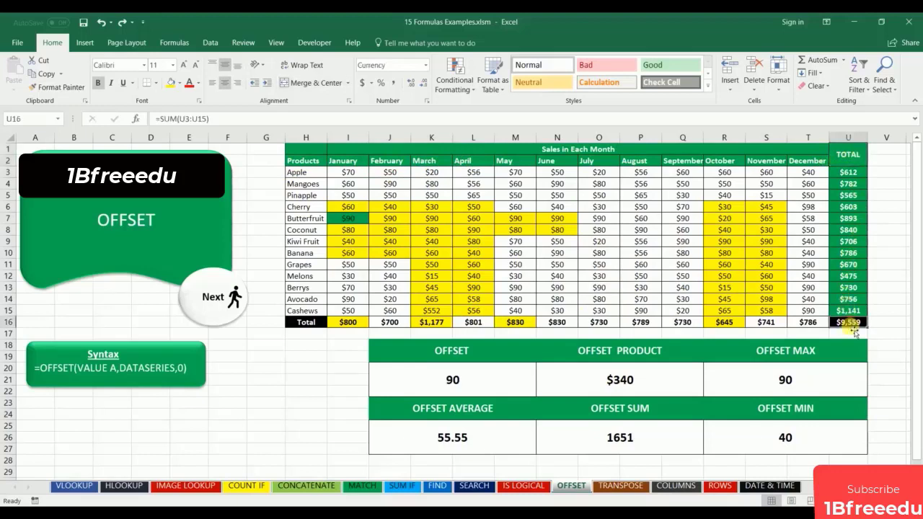
{"action": "left_click_drag", "start_coordinate": [348, 322], "coordinate": [811, 328]}
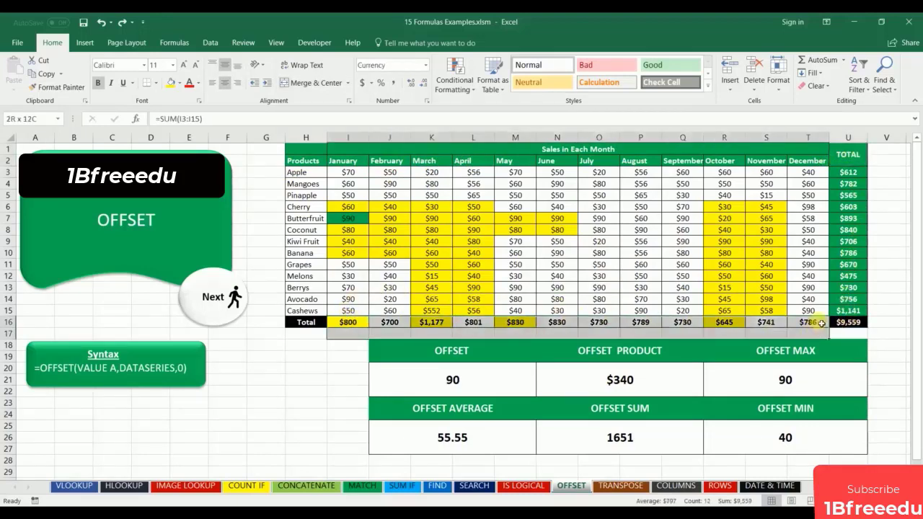
Insert blank cells at the Coconut row from Products to TOTAL, shifting the existing cells down
{"action": "left_click", "coordinate": [303, 230]}
{"action": "left_click_drag", "start_coordinate": [303, 230], "coordinate": [850, 230]}
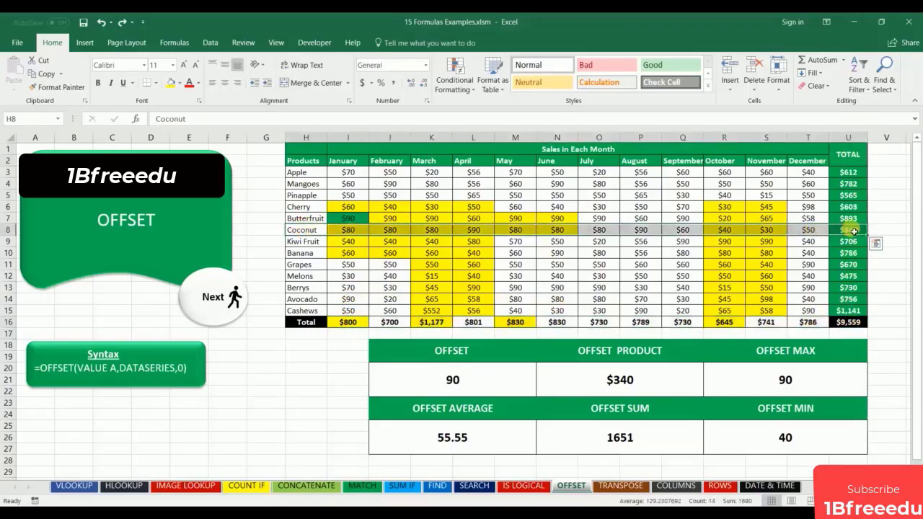
{"action": "right_click", "coordinate": [852, 229]}
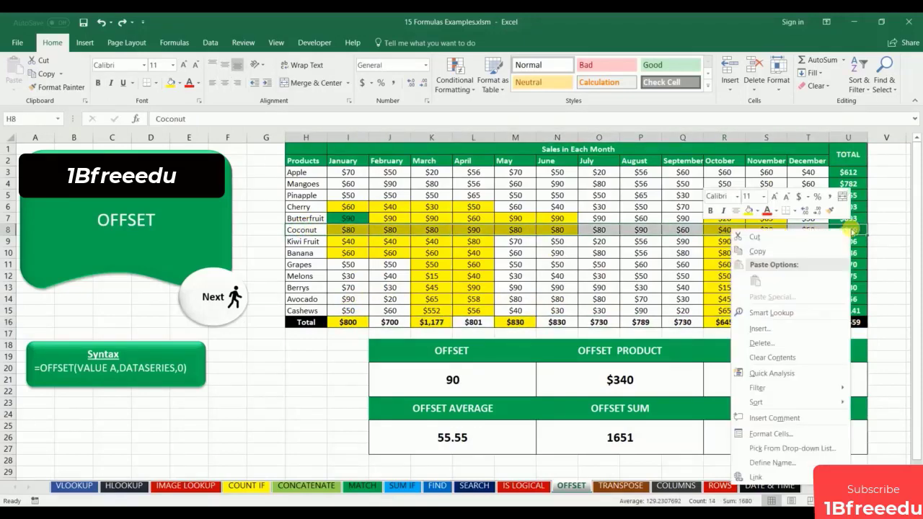
{"action": "left_click", "coordinate": [761, 329]}
{"action": "left_click", "coordinate": [730, 360]}
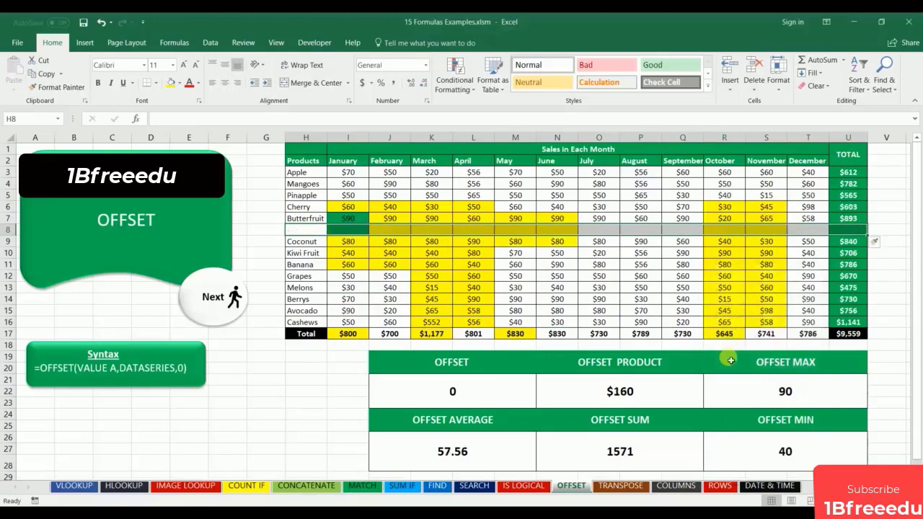
Undo and redo the insertion above Coconut to compare the OFFSET results, ending with it undone
{"action": "key", "text": "ctrl+z"}
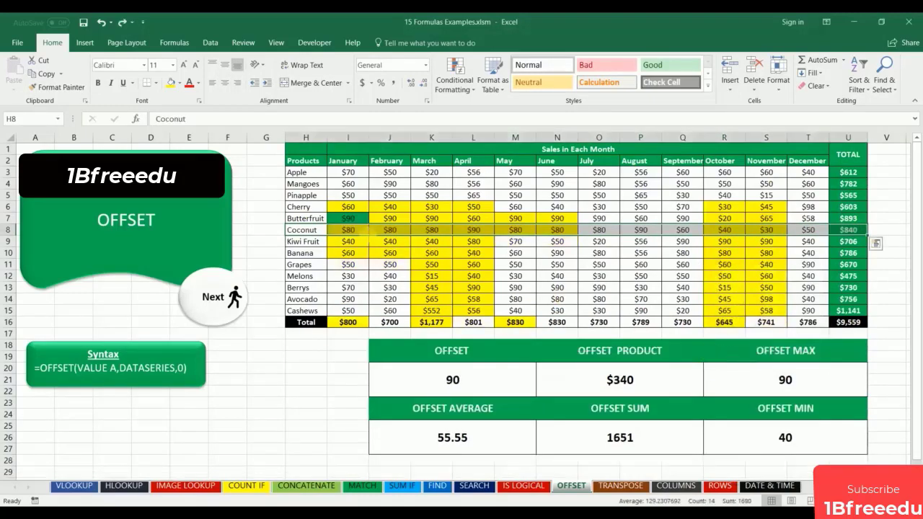
{"action": "left_click", "coordinate": [123, 22]}
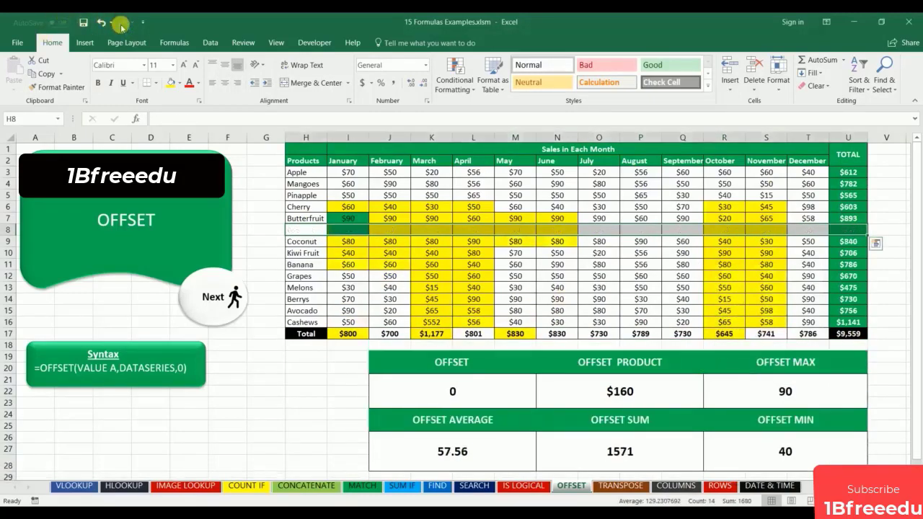
{"action": "left_click", "coordinate": [102, 22]}
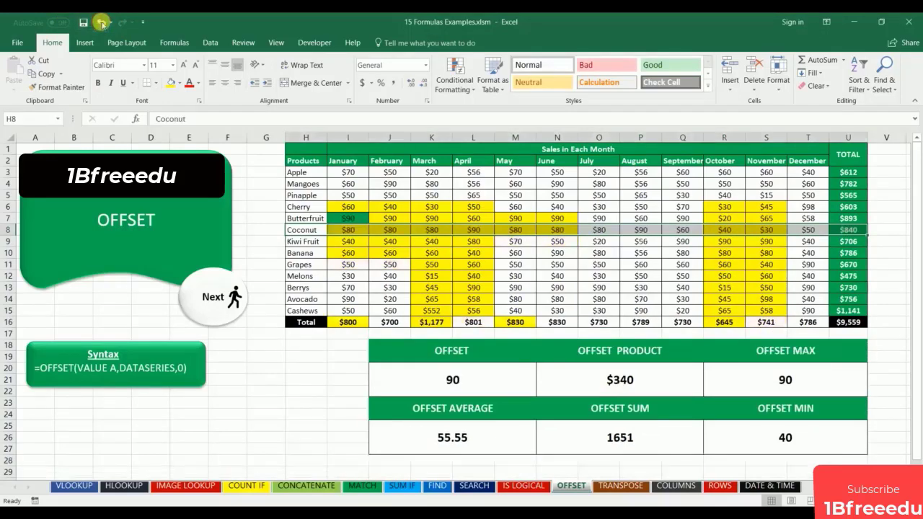
Redo the blank-cell insertion above Coconut once more and undo it to compare the OFFSET results
{"action": "left_click", "coordinate": [122, 23]}
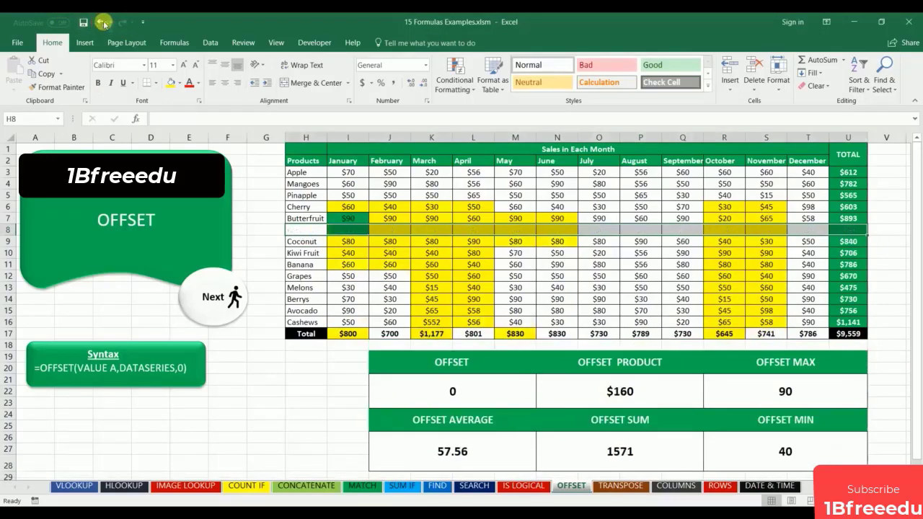
{"action": "left_click", "coordinate": [101, 22]}
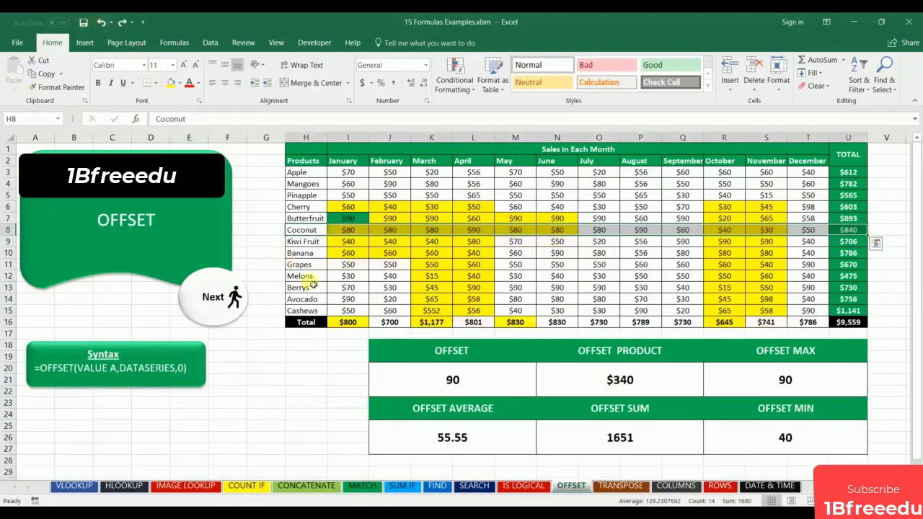
{"action": "left_click", "coordinate": [348, 367]}
{"action": "left_click_drag", "start_coordinate": [420, 385], "coordinate": [761, 382]}
{"action": "key", "text": "Delete"}
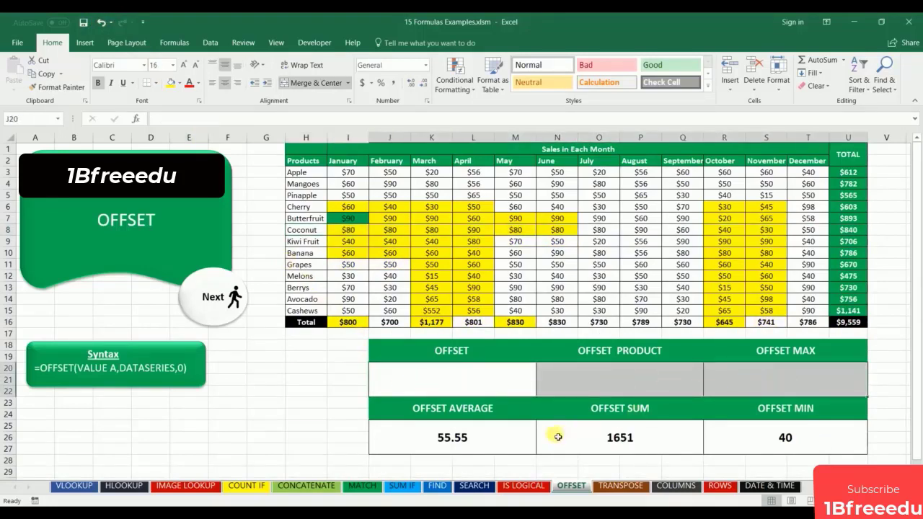
{"action": "left_click_drag", "start_coordinate": [495, 439], "coordinate": [726, 438]}
{"action": "key", "text": "Delete"}
{"action": "left_click", "coordinate": [490, 382]}
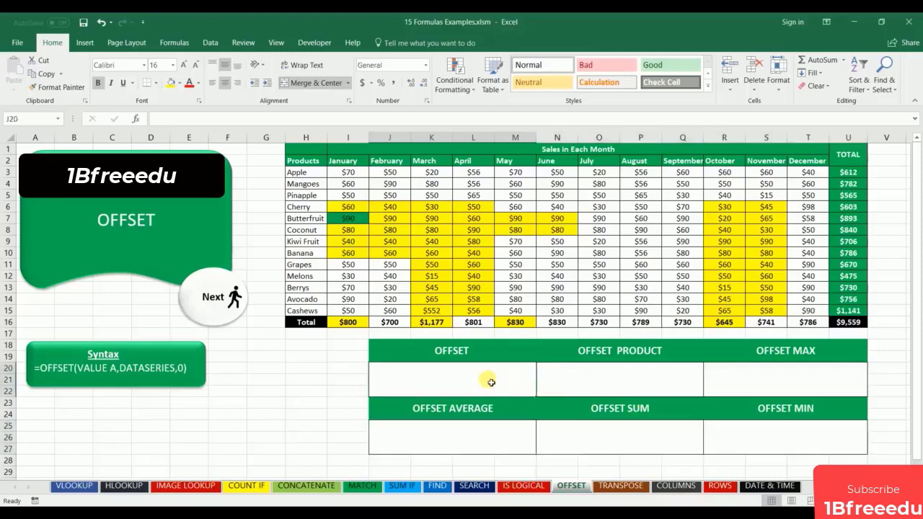
{"action": "key", "text": "ctrl+z"}
{"action": "key", "text": "ctrl+z"}
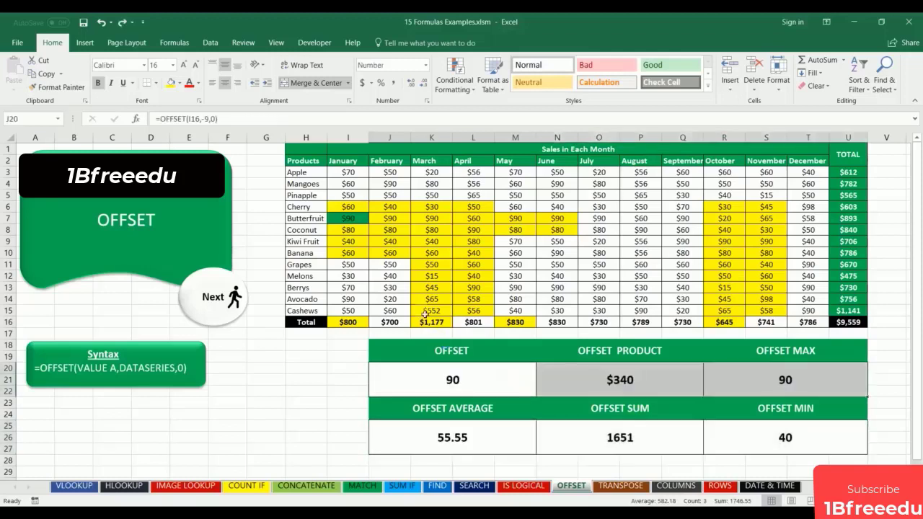
Insert blank cells at the Melons row from Products to TOTAL, shifting the existing cells down
{"action": "left_click_drag", "start_coordinate": [301, 276], "coordinate": [840, 275]}
{"action": "right_click", "coordinate": [839, 276]}
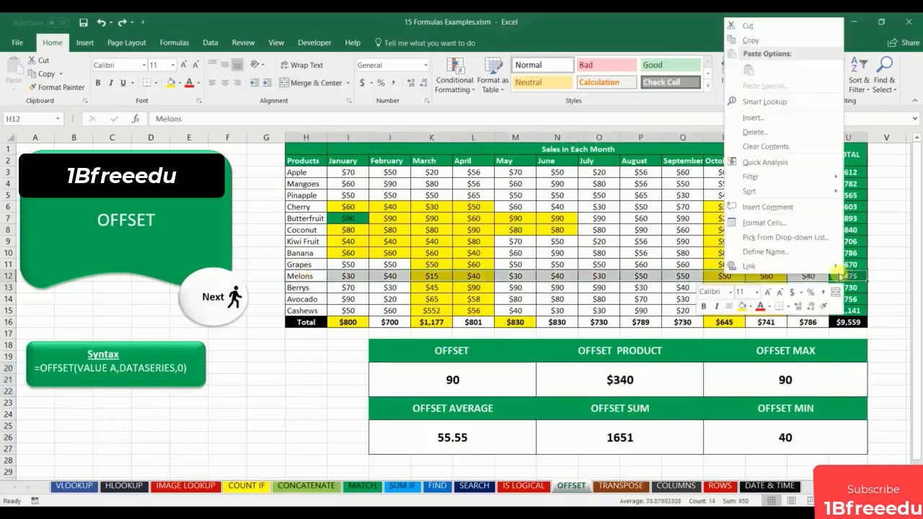
{"action": "left_click", "coordinate": [751, 117]}
{"action": "left_click", "coordinate": [713, 147]}
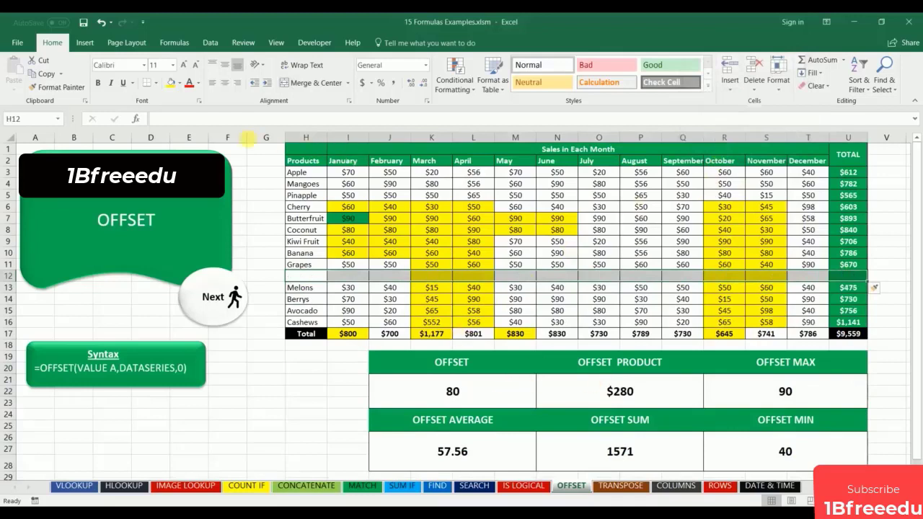
Undo and redo the insertion above Melons to compare the OFFSET results, ending with it undone
{"action": "left_click", "coordinate": [100, 23]}
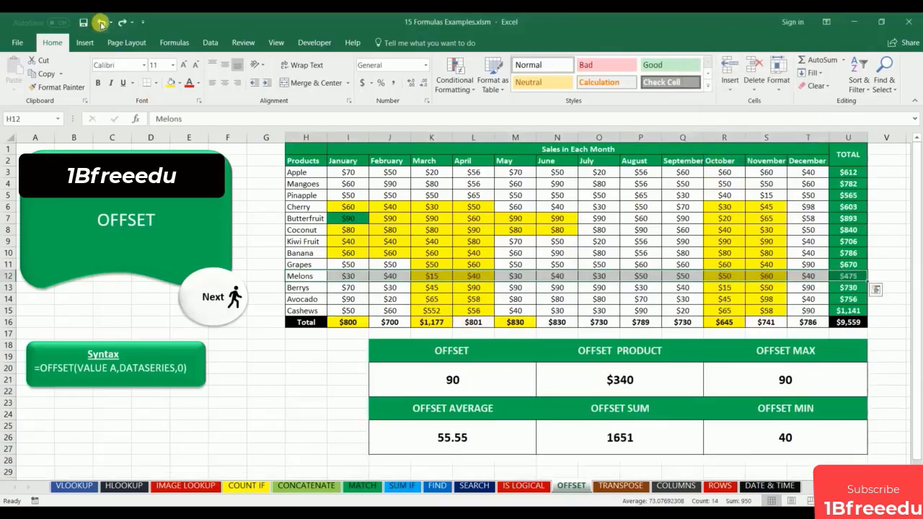
{"action": "left_click", "coordinate": [123, 23]}
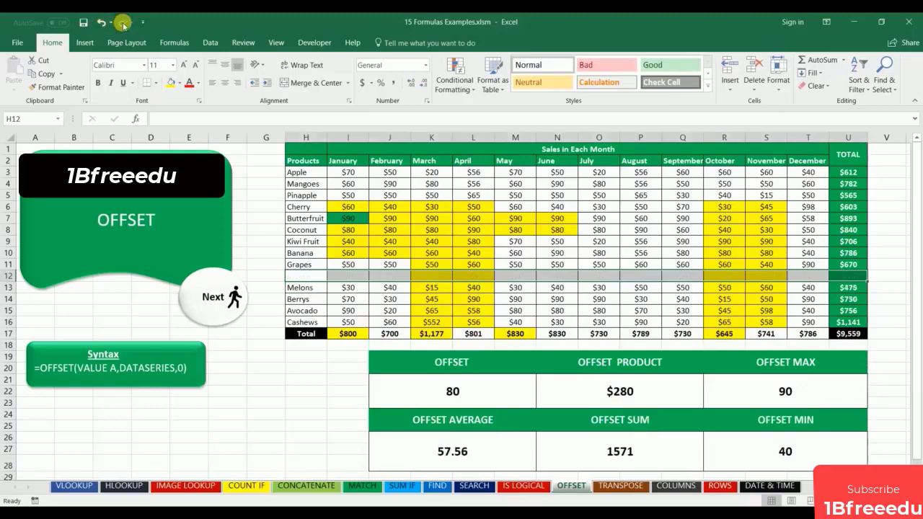
{"action": "left_click", "coordinate": [103, 23]}
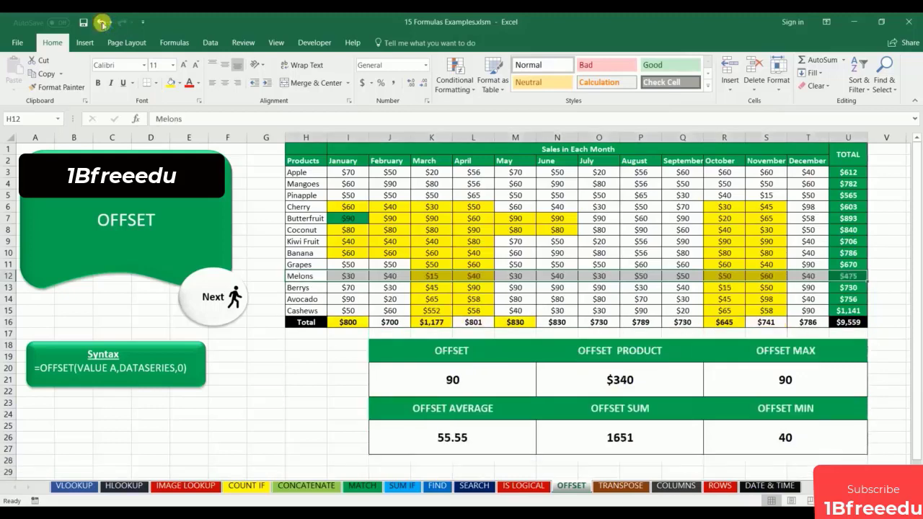
{"action": "left_click", "coordinate": [123, 23]}
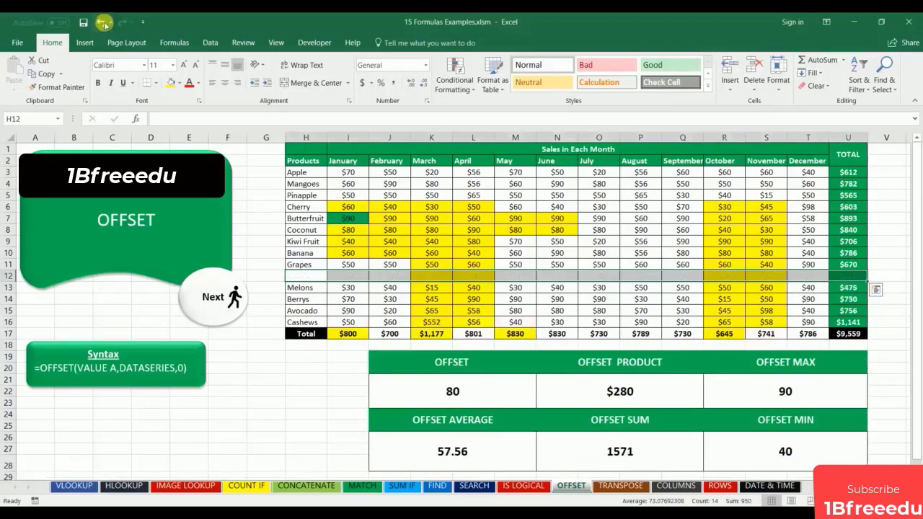
{"action": "left_click", "coordinate": [103, 22]}
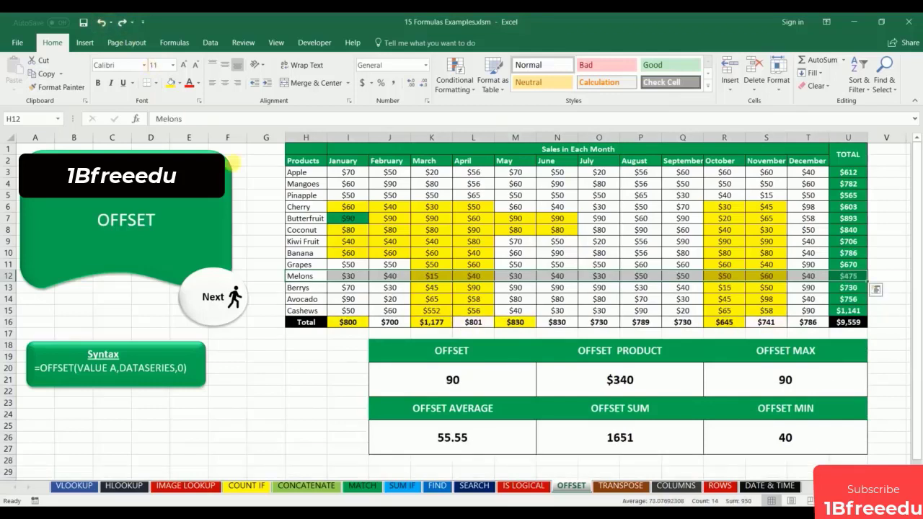
Clear the results under the OFFSET, OFFSET PRODUCT and OFFSET MAX headings
{"action": "left_click", "coordinate": [333, 427]}
{"action": "left_click_drag", "start_coordinate": [423, 379], "coordinate": [814, 378]}
{"action": "key", "text": "Delete"}
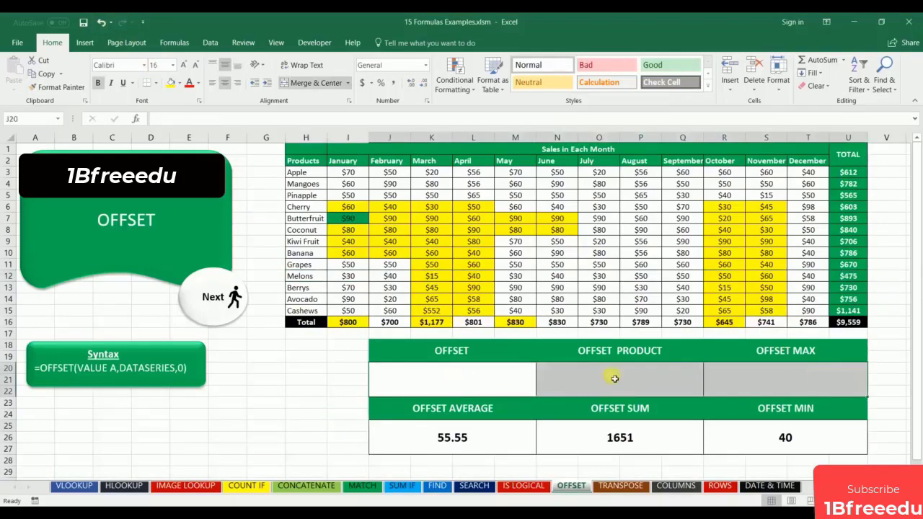
Enter the formula =OFFSET(I16,-9,0) in the result cell under the OFFSET heading
{"action": "left_click", "coordinate": [415, 385]}
{"action": "type", "text": "="}
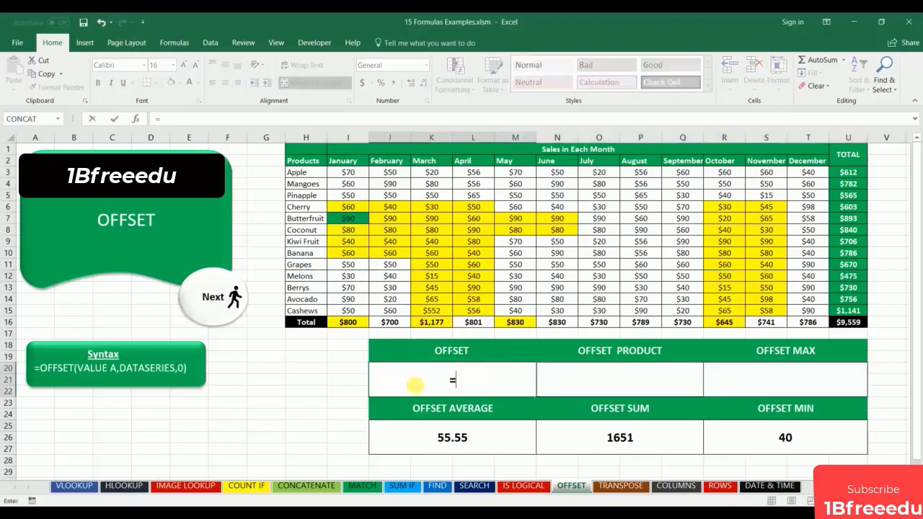
{"action": "type", "text": "offset"}
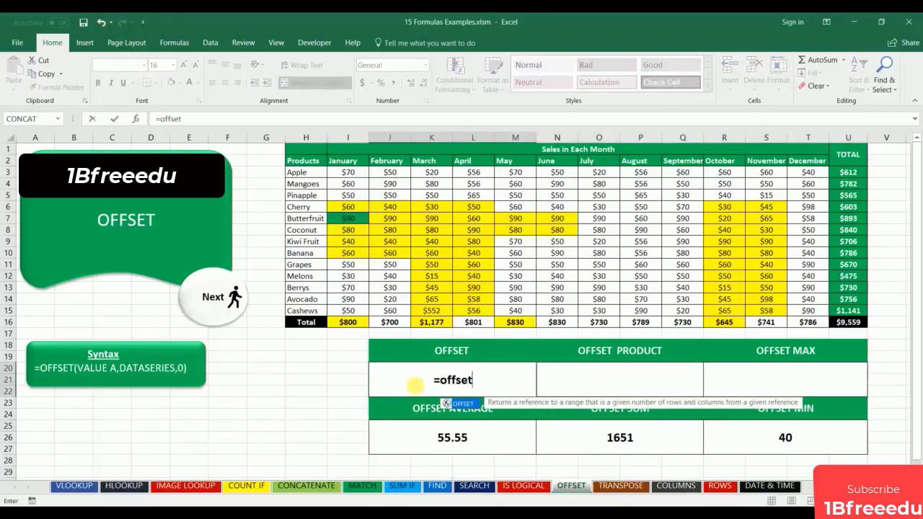
{"action": "type", "text": "("}
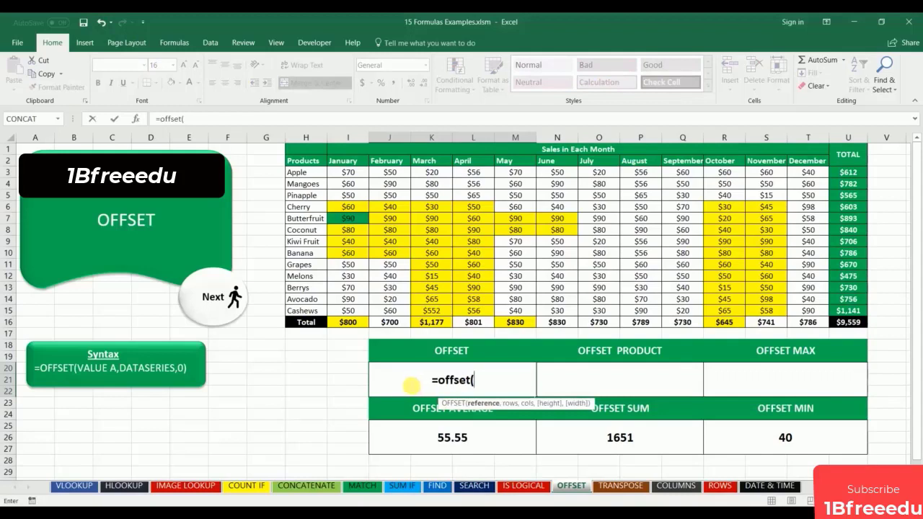
{"action": "left_click", "coordinate": [364, 324]}
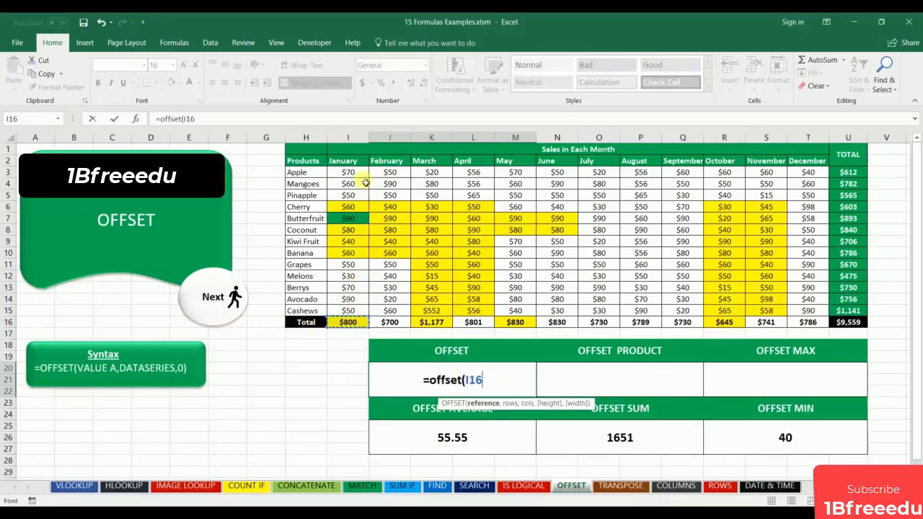
{"action": "type", "text": ","}
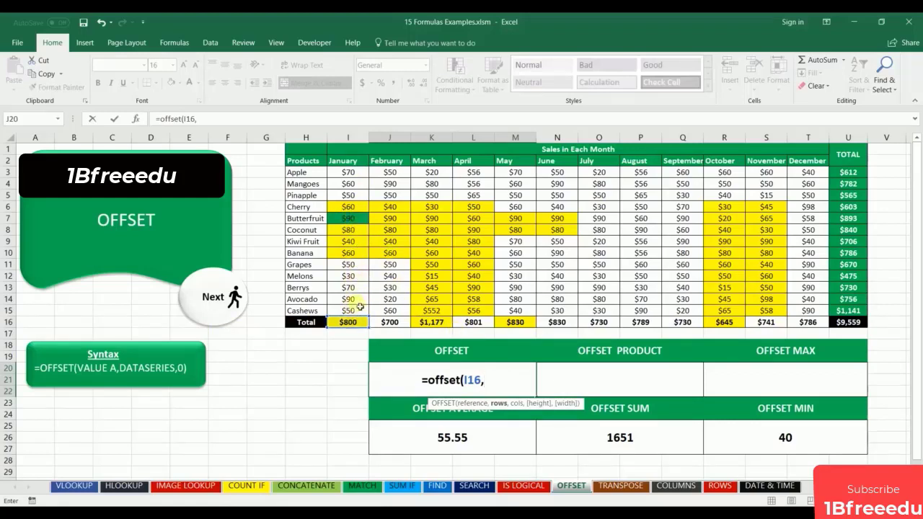
{"action": "type", "text": "-9"}
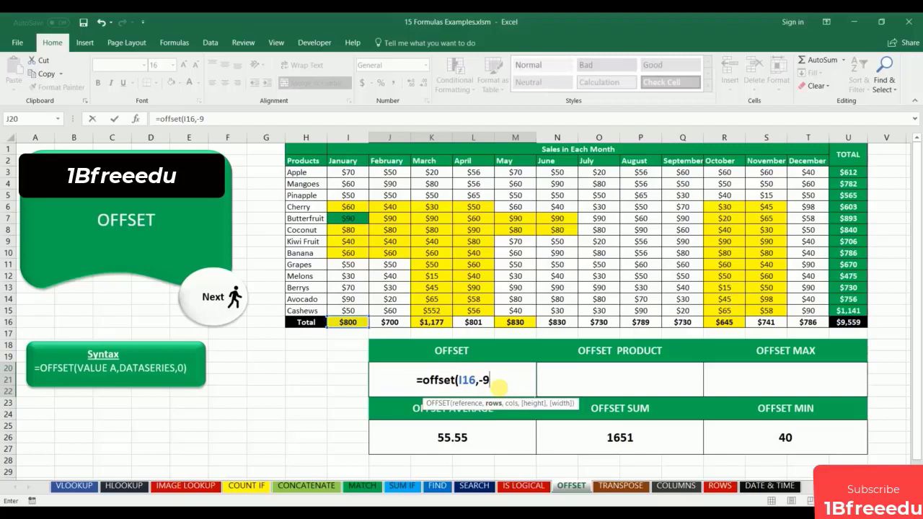
{"action": "type", "text": ","}
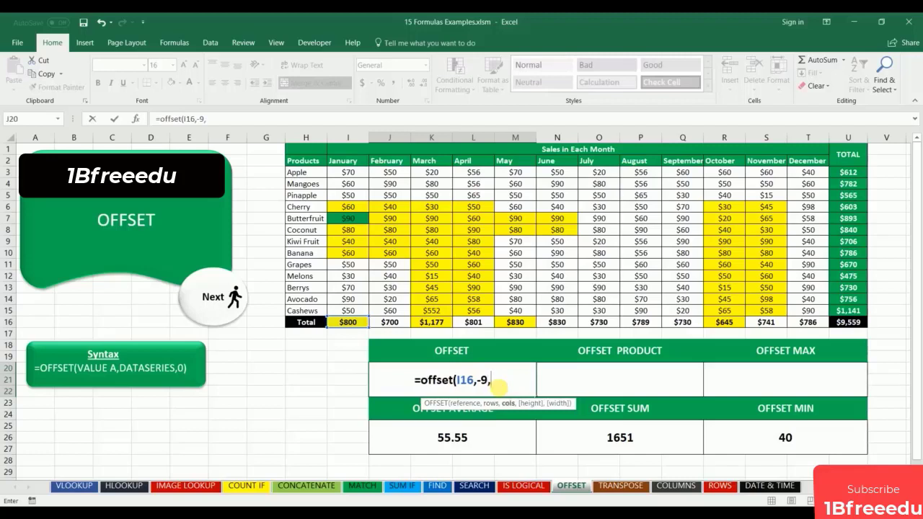
{"action": "type", "text": "0"}
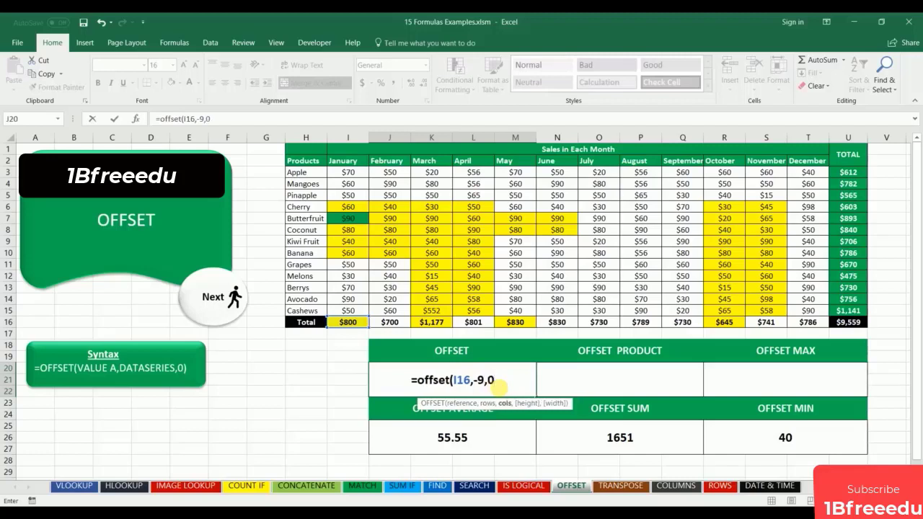
{"action": "key", "text": "Return"}
{"action": "left_click", "coordinate": [501, 381]}
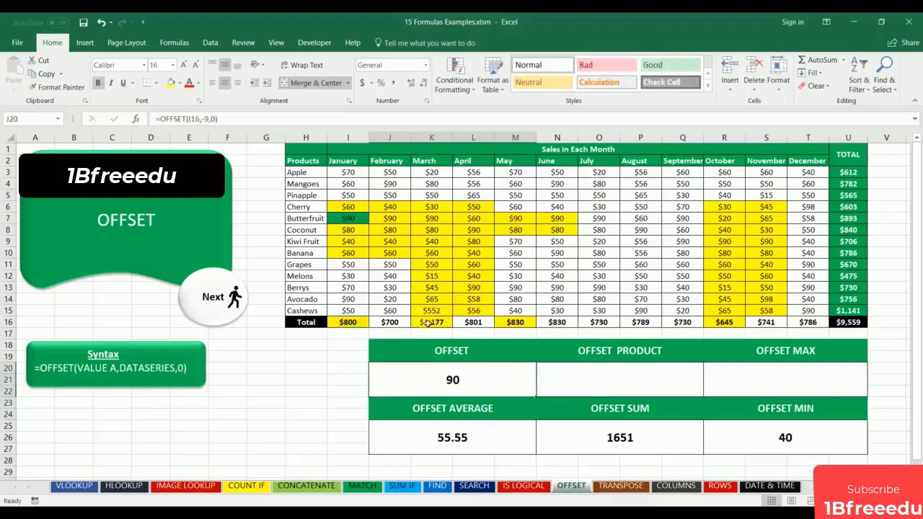
Change the rows argument of the formula under the OFFSET heading to -10
{"action": "left_click", "coordinate": [211, 119]}
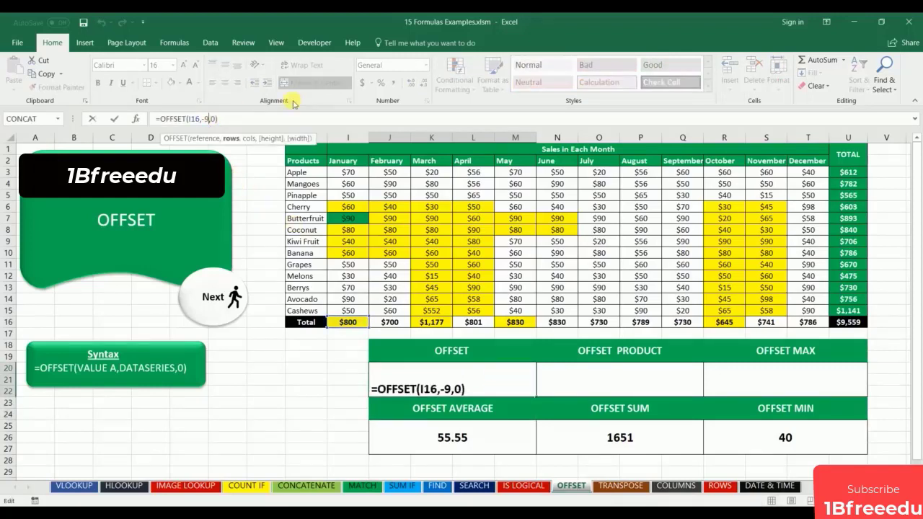
{"action": "key", "text": "BackSpace"}
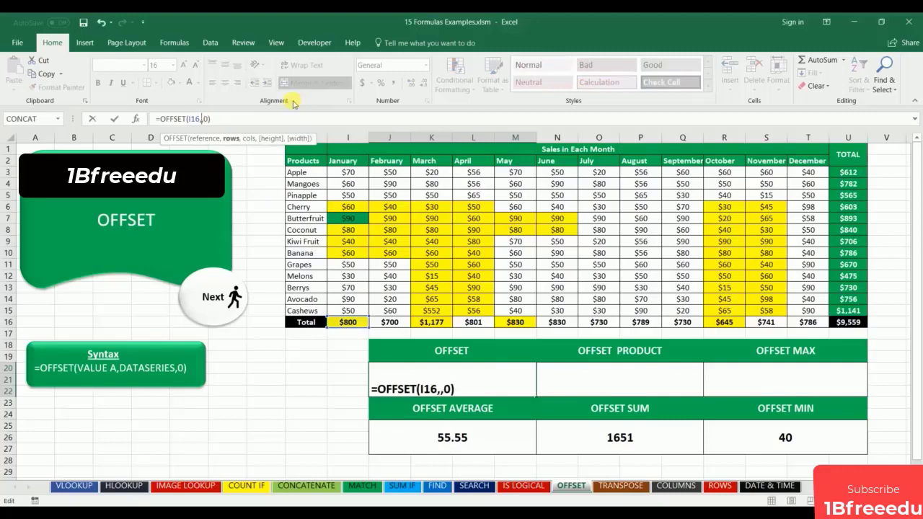
{"action": "type", "text": "-"}
{"action": "key", "text": "BackSpace"}
{"action": "type", "text": "-6"}
{"action": "key", "text": "Return"}
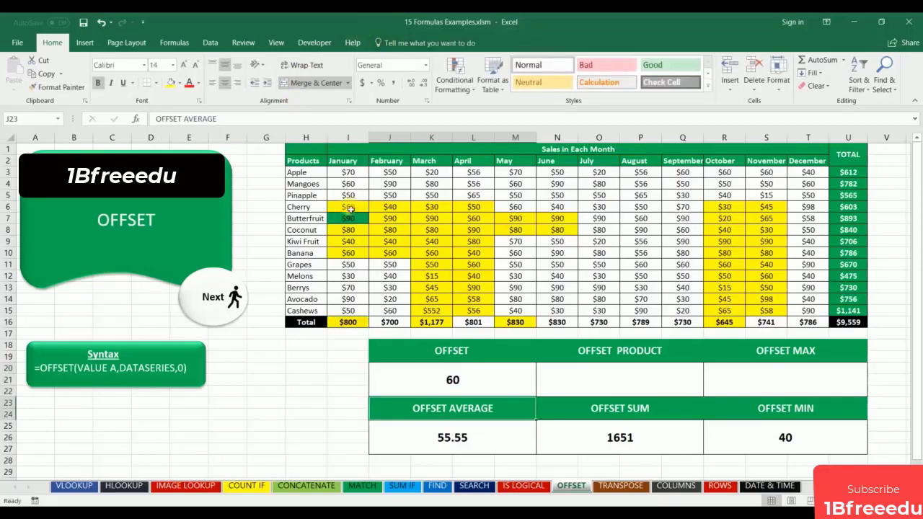
{"action": "left_click", "coordinate": [455, 389]}
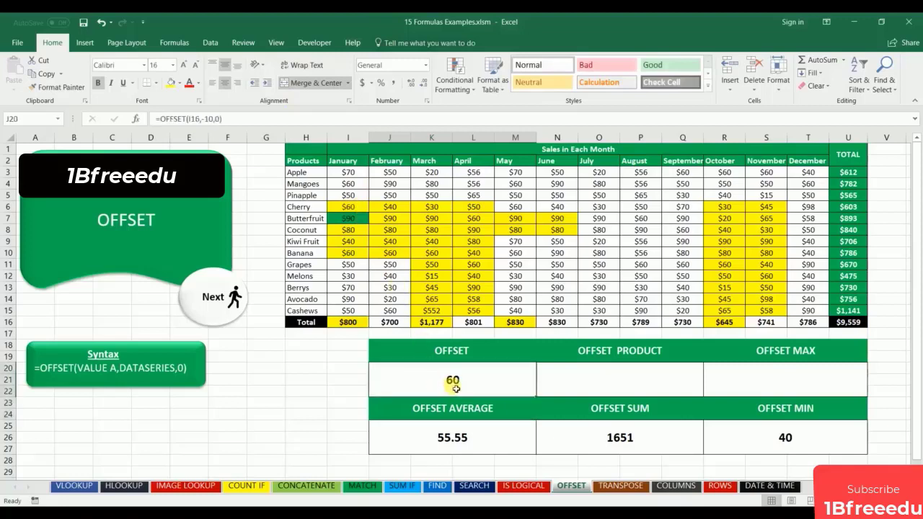
Examine the May to August sales of Butterfruit through Grapes, M7:P11, as the range for the OFFSET PRODUCT result
{"action": "left_click", "coordinate": [593, 384]}
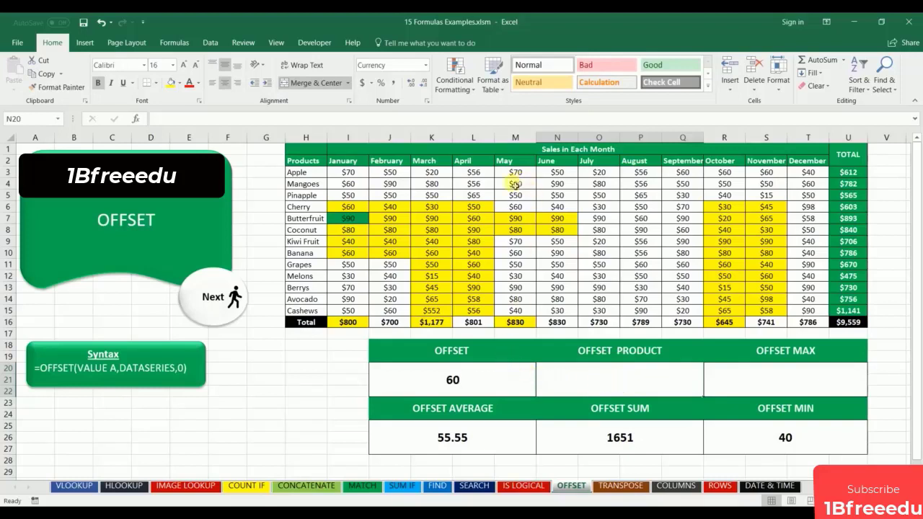
{"action": "left_click_drag", "start_coordinate": [516, 224], "coordinate": [597, 269]}
{"action": "left_click", "coordinate": [631, 384]}
{"action": "left_click_drag", "start_coordinate": [515, 218], "coordinate": [615, 266]}
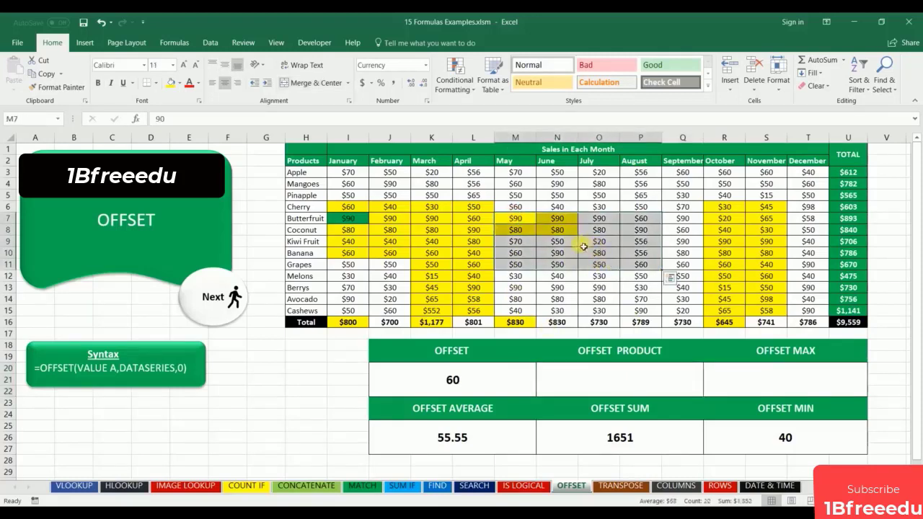
Enter the formula =PRODUCT(OFFSET(M16,-9,0,2,2)) in the result cell under the OFFSET PRODUCT heading
{"action": "left_click", "coordinate": [589, 379]}
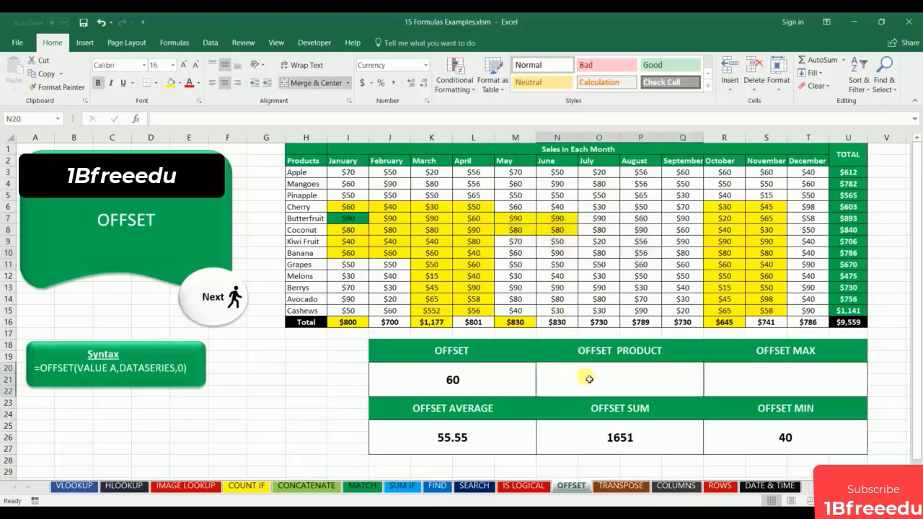
{"action": "type", "text": "=offse"}
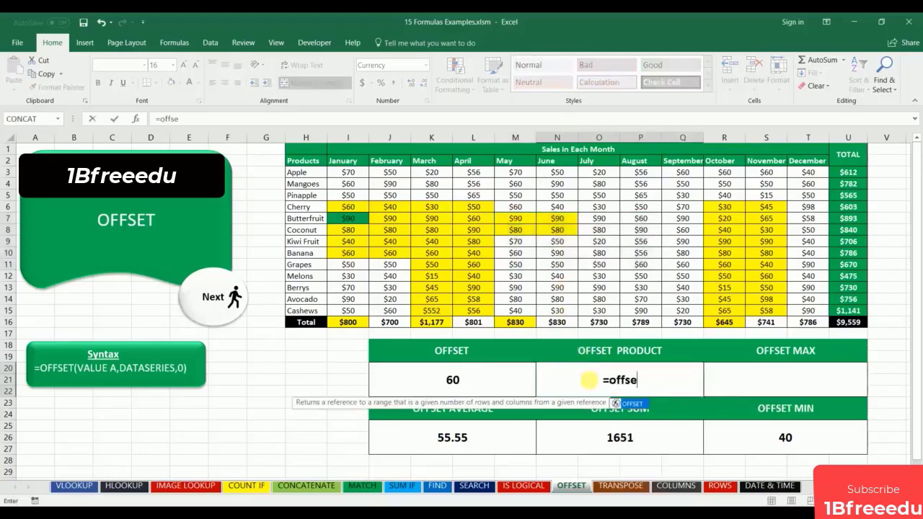
{"action": "key", "text": "BackSpace"}
{"action": "key", "text": "BackSpace"}
{"action": "key", "text": "BackSpace"}
{"action": "key", "text": "BackSpace"}
{"action": "key", "text": "BackSpace"}
{"action": "type", "text": "pr"}
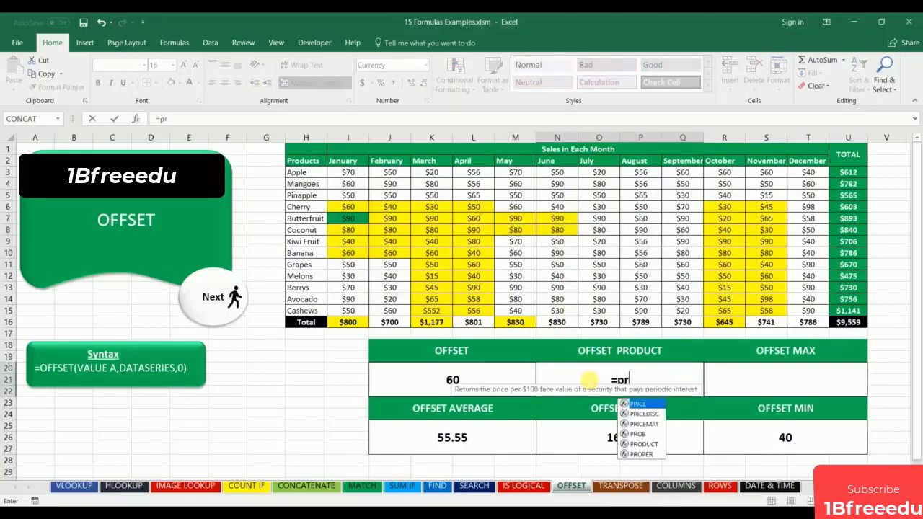
{"action": "type", "text": "oduct("}
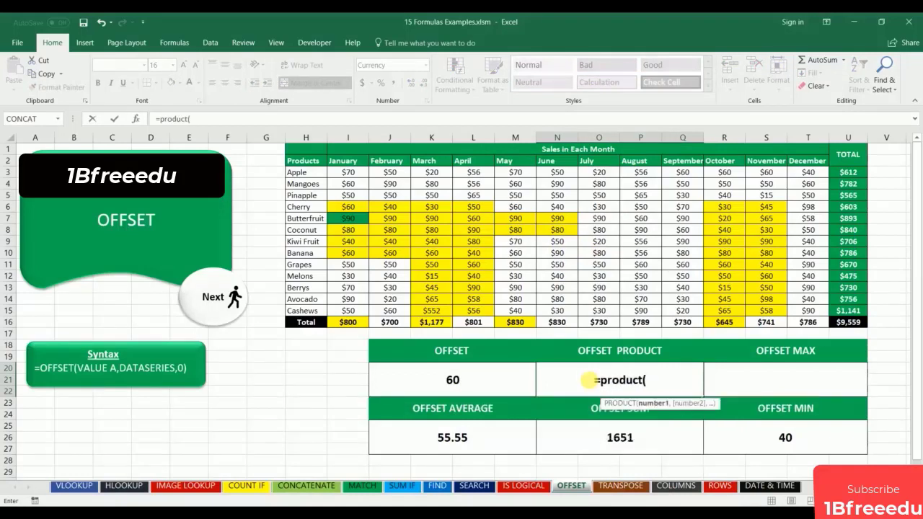
{"action": "type", "text": "offset("}
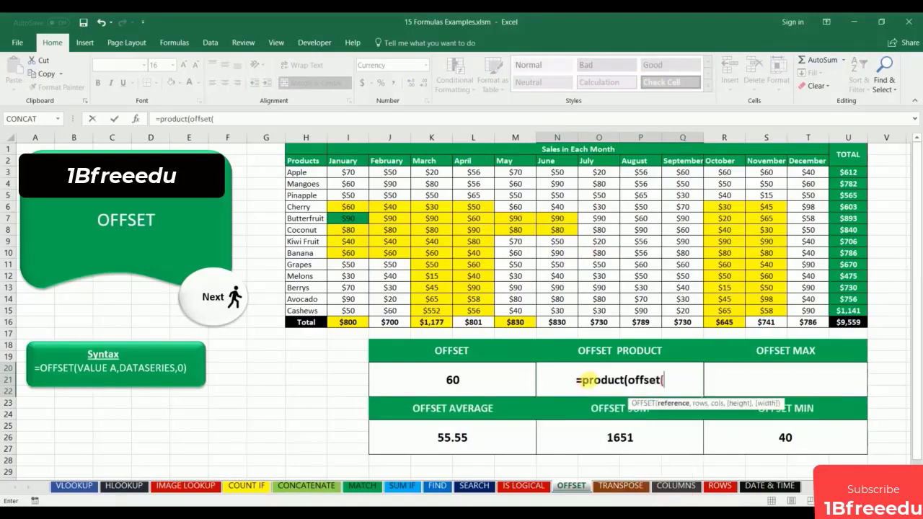
{"action": "type", "text": "m1"}
{"action": "type", "text": "6"}
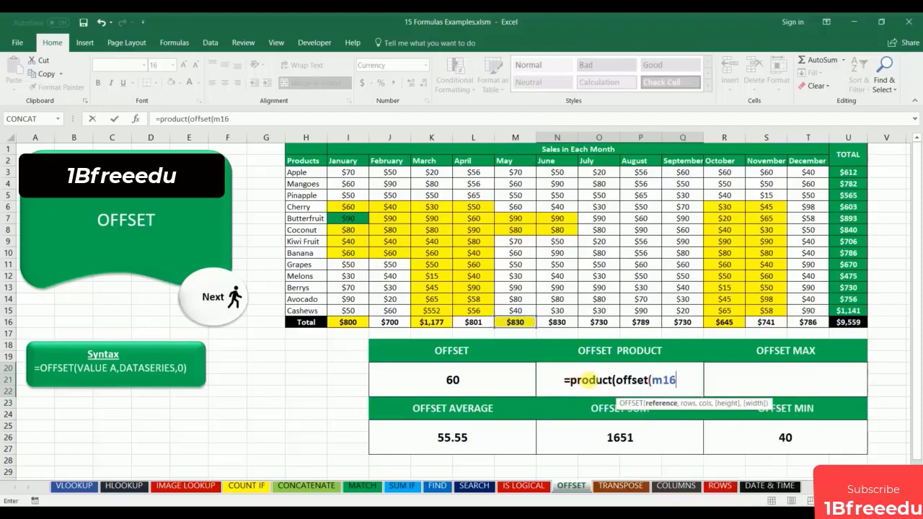
{"action": "type", "text": ","}
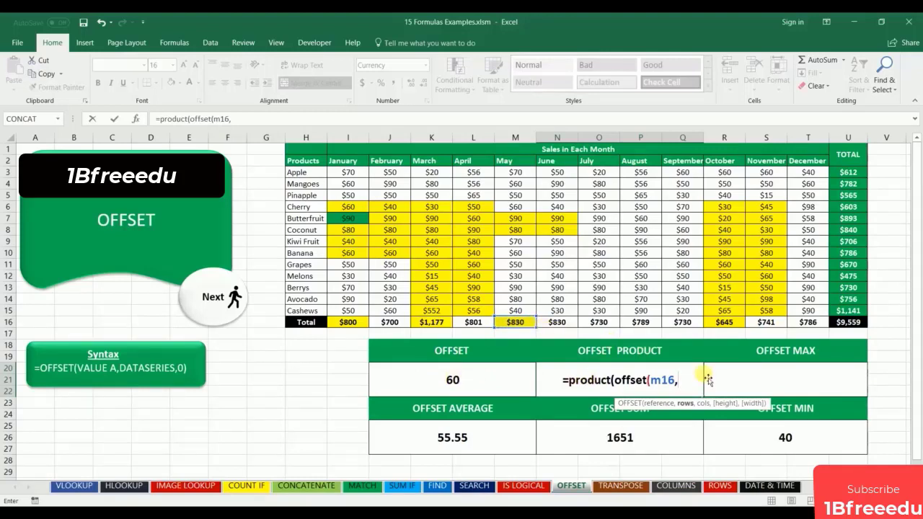
{"action": "type", "text": "-9"}
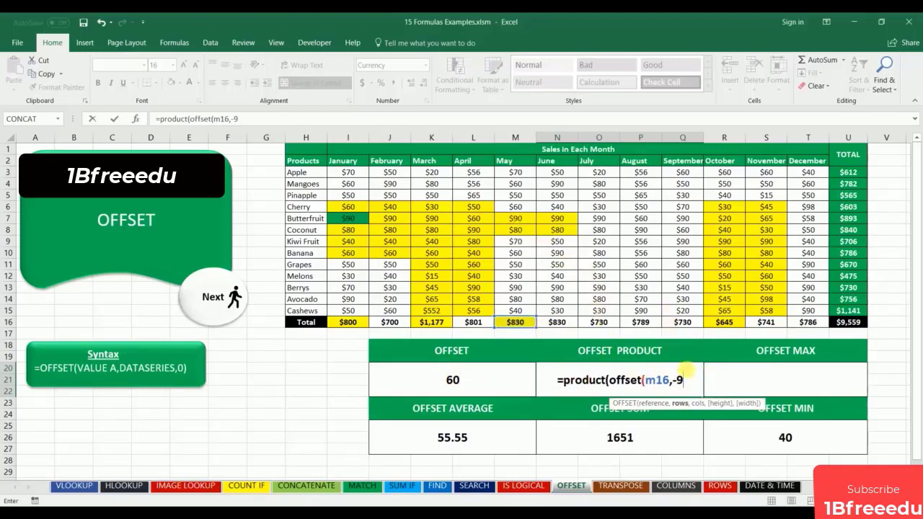
{"action": "type", "text": ",0"}
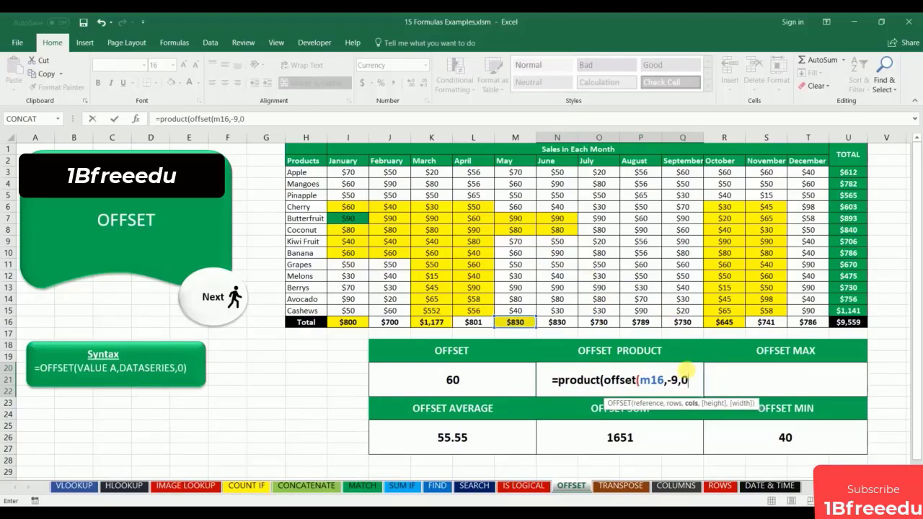
{"action": "type", "text": ","}
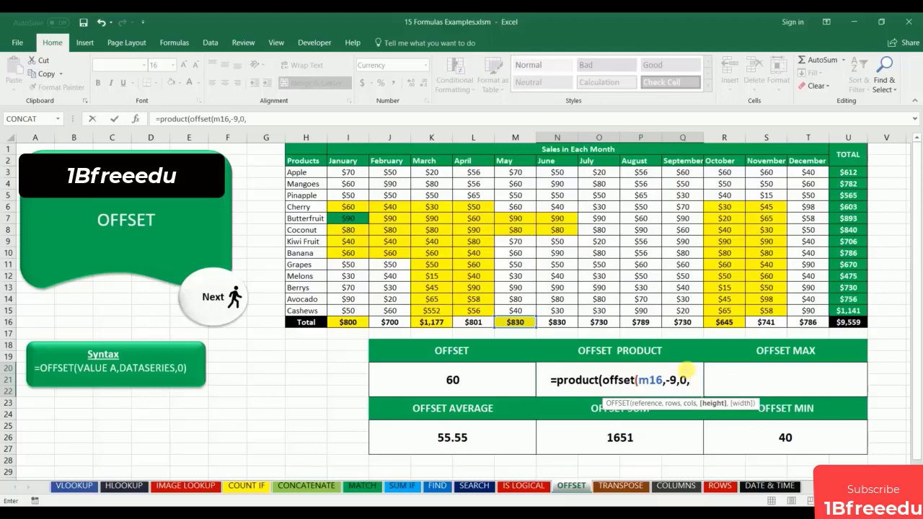
{"action": "type", "text": "2"}
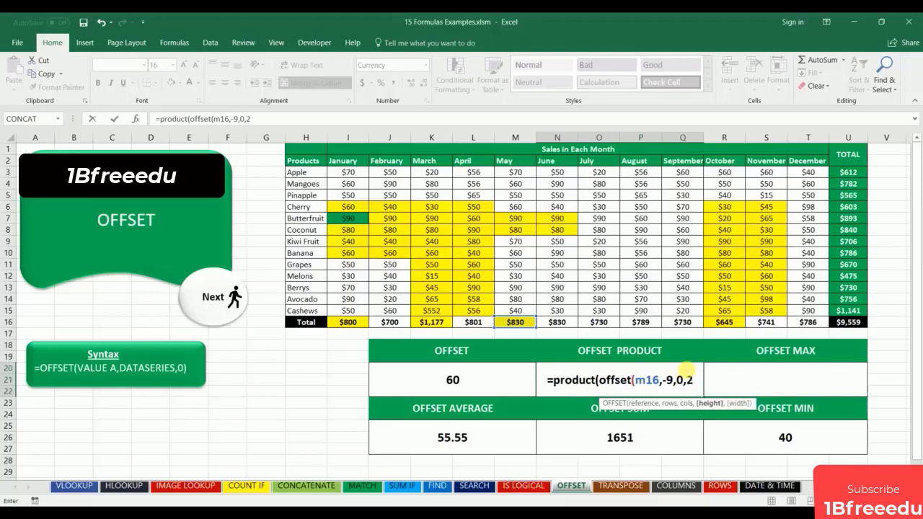
{"action": "type", "text": ",2"}
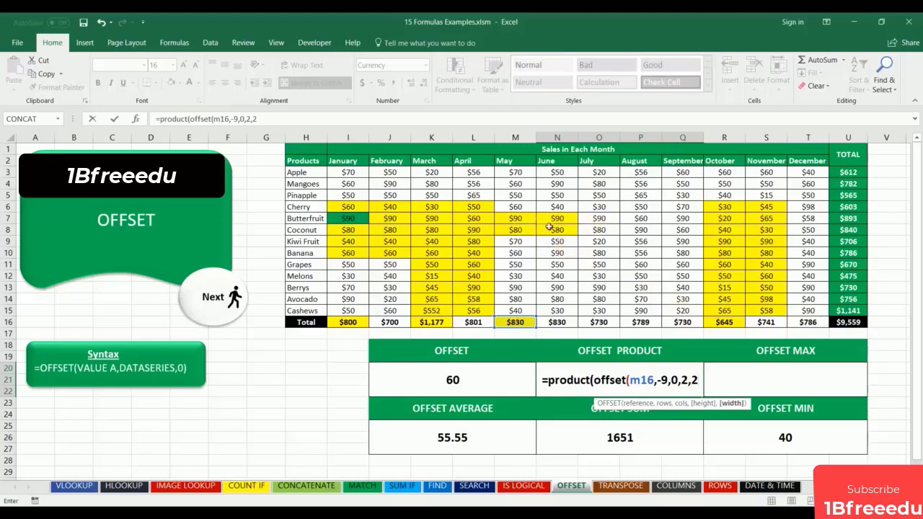
{"action": "type", "text": "))"}
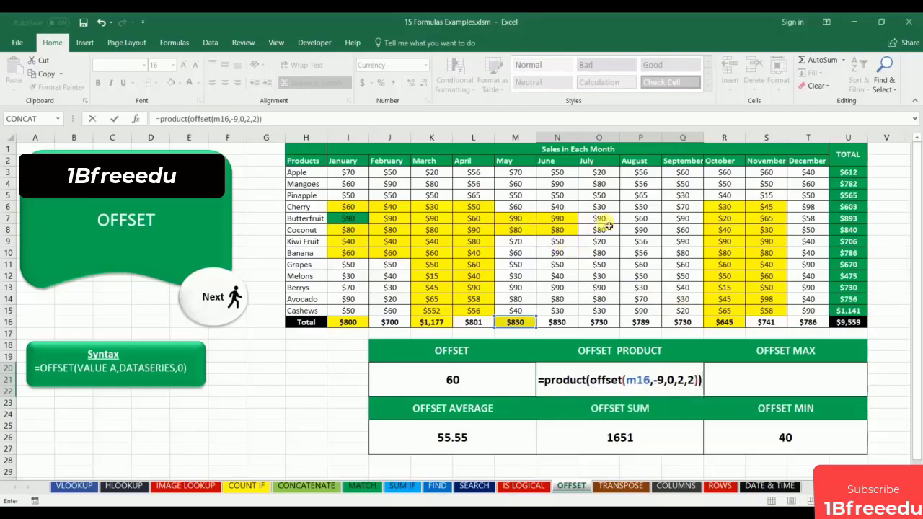
{"action": "key", "text": "Return"}
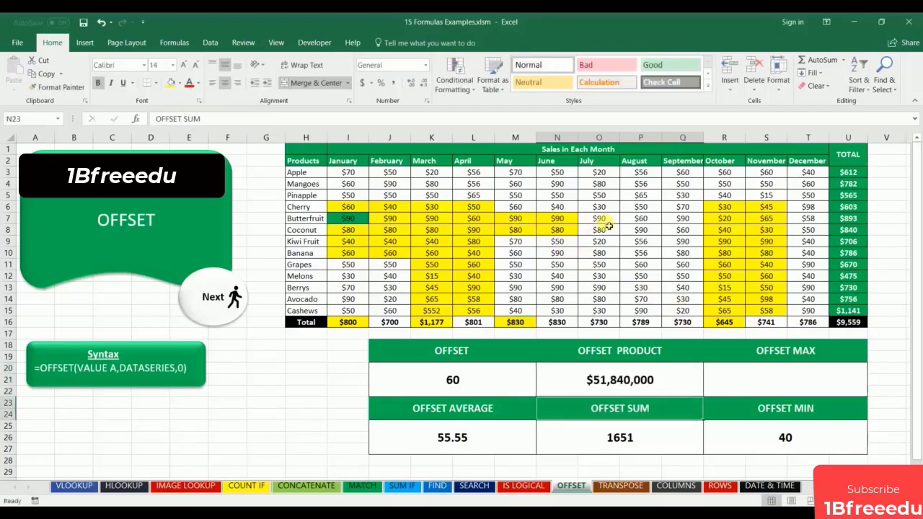
Review the arguments of the formula under the OFFSET PRODUCT heading without changing them
{"action": "left_click", "coordinate": [646, 385]}
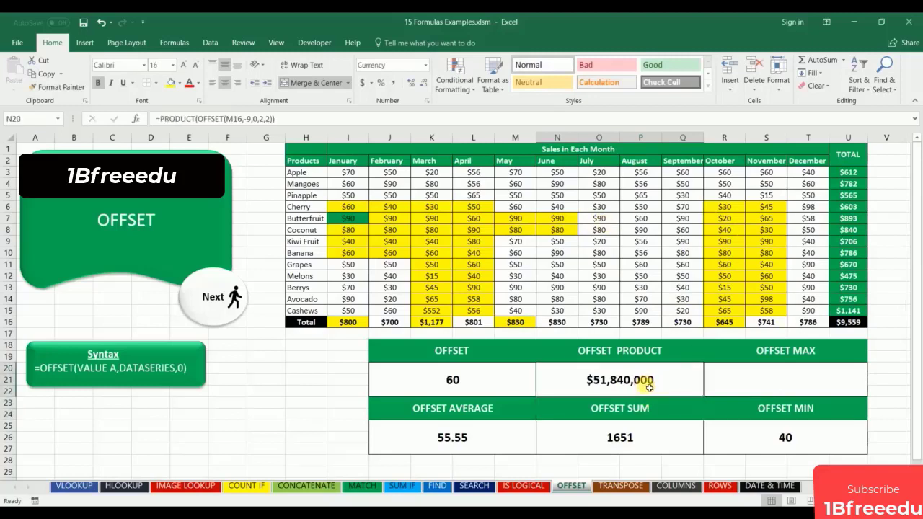
{"action": "double_click", "coordinate": [646, 386]}
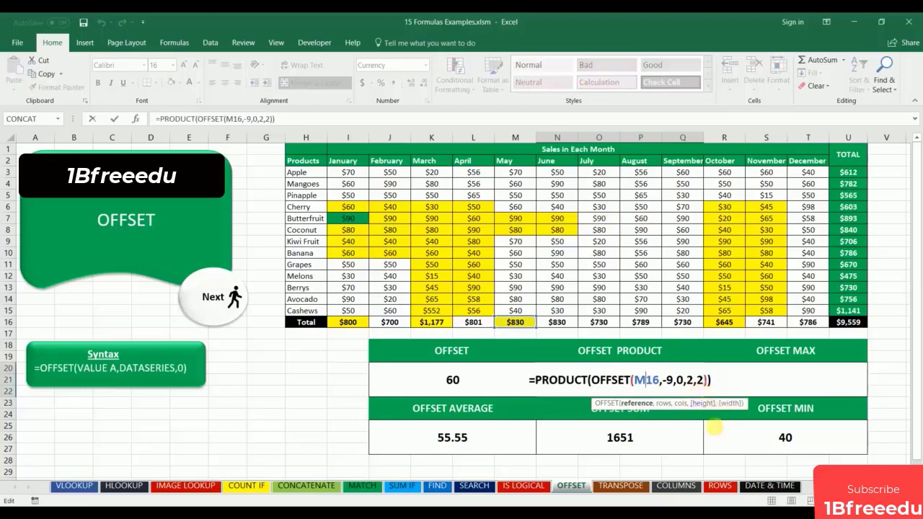
{"action": "key", "text": "Return"}
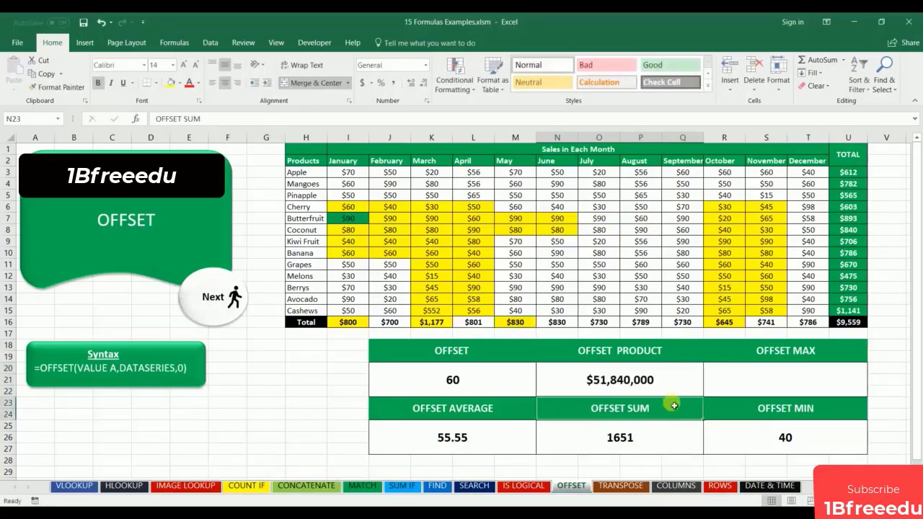
Replace the formula under the OFFSET PRODUCT heading with =PRODUCT(OFFSET(M16,5,0,2,2))
{"action": "left_click", "coordinate": [653, 380]}
{"action": "type", "text": "="}
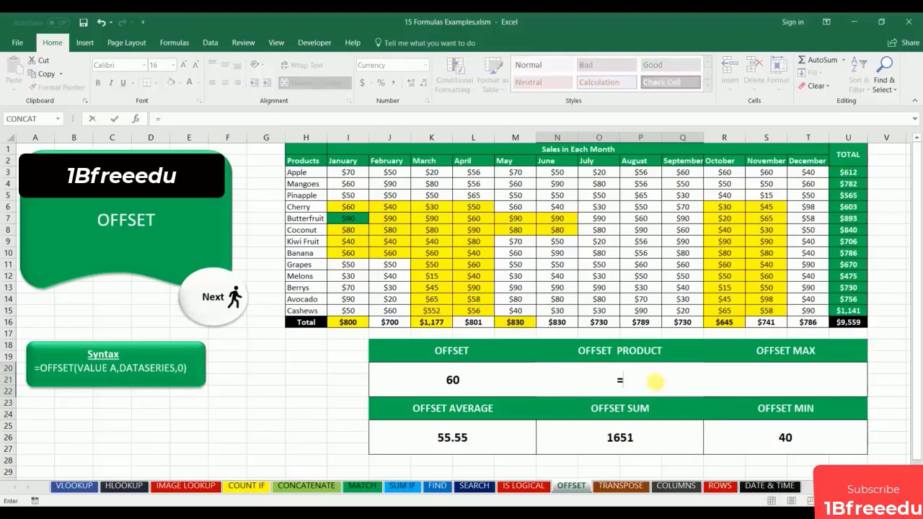
{"action": "type", "text": "pro"}
{"action": "key", "text": "BackSpace"}
{"action": "type", "text": "product"}
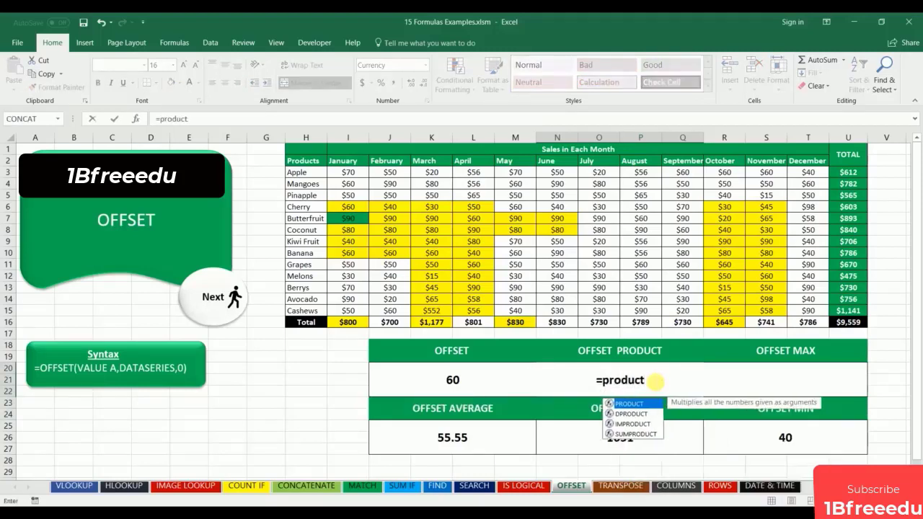
{"action": "type", "text": "(offs"}
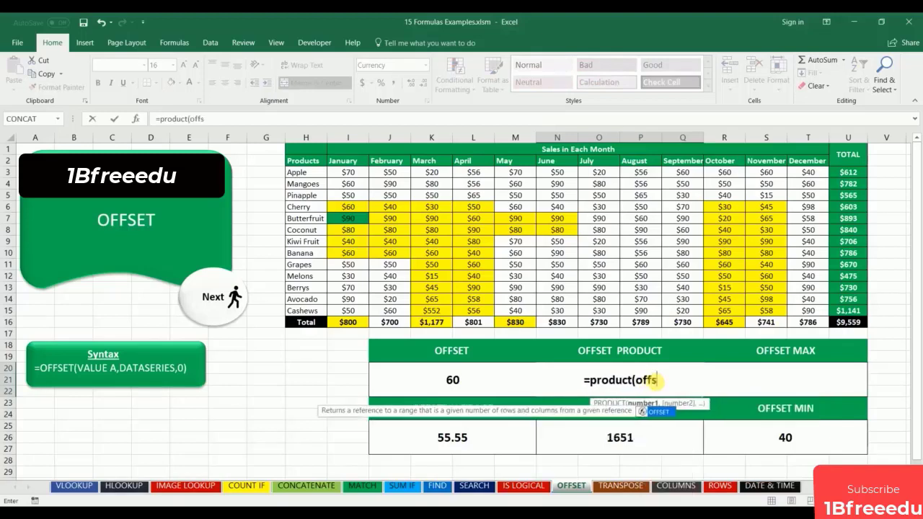
{"action": "type", "text": "et("}
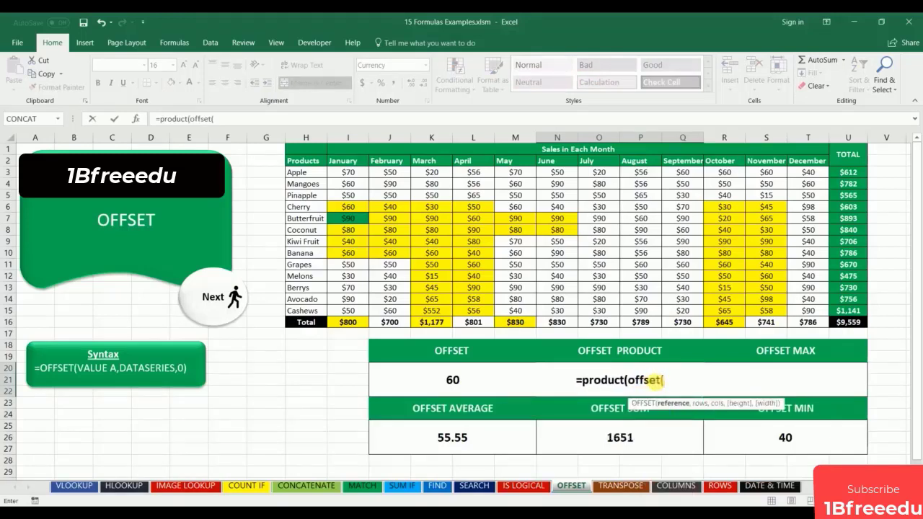
{"action": "type", "text": "m16"}
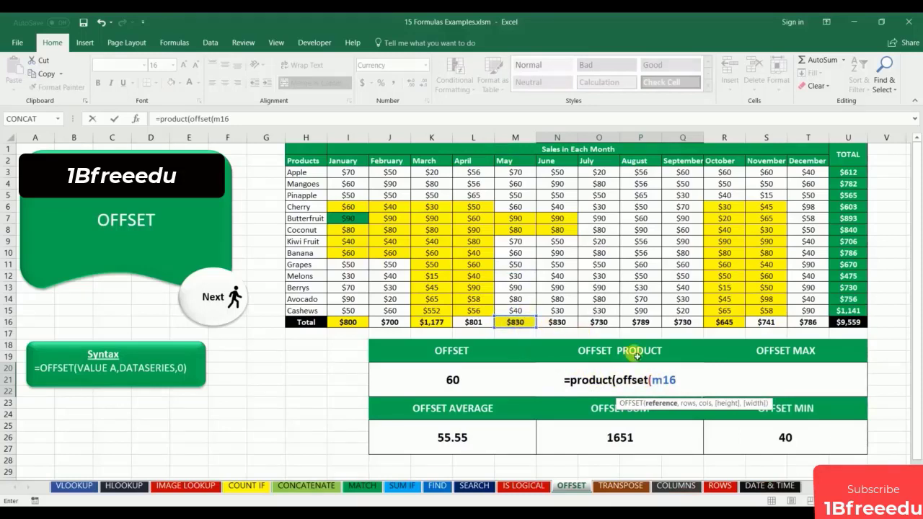
{"action": "type", "text": ",5"}
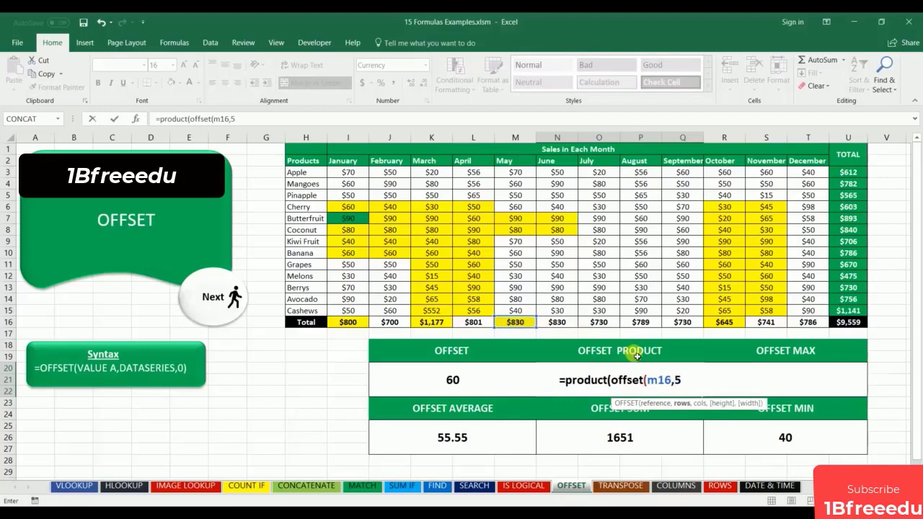
{"action": "type", "text": ","}
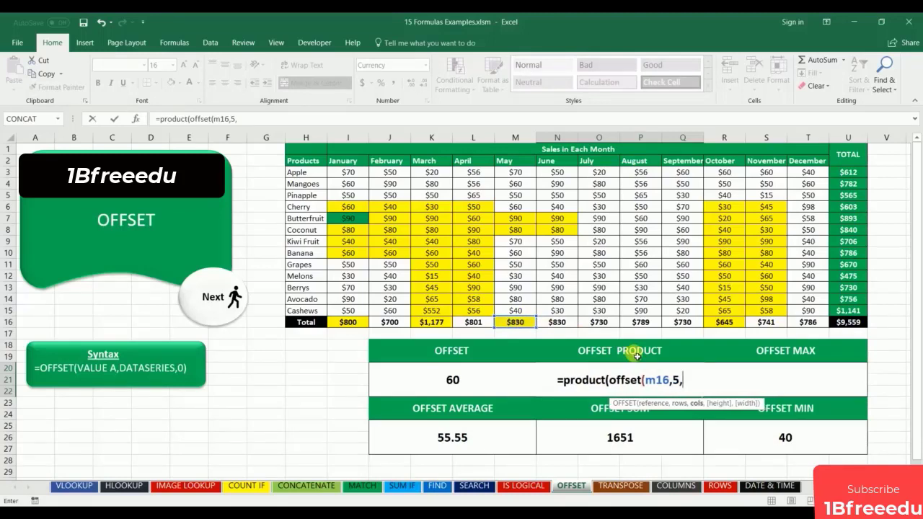
{"action": "type", "text": "0,"}
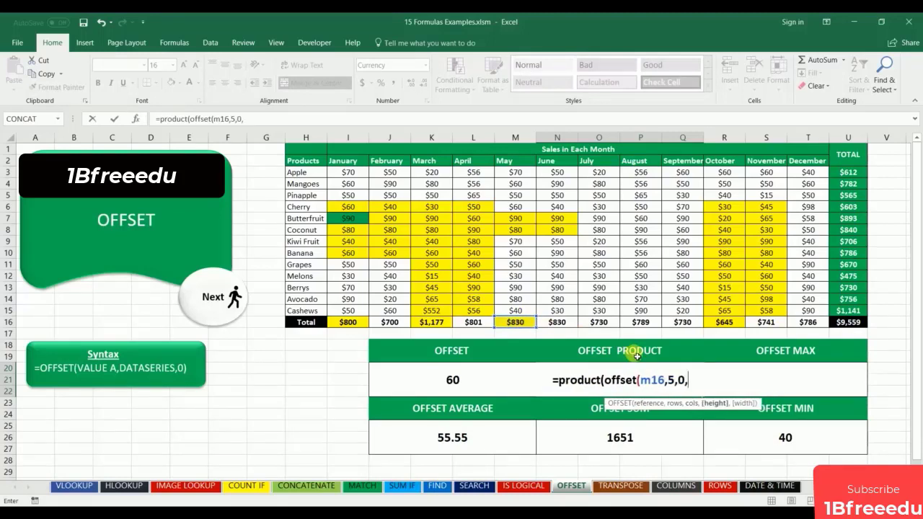
{"action": "type", "text": "2"}
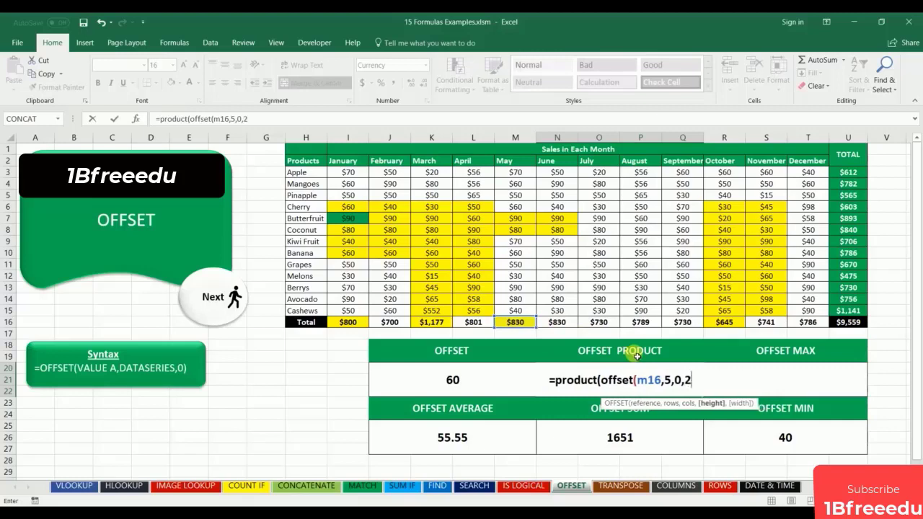
{"action": "type", "text": ","}
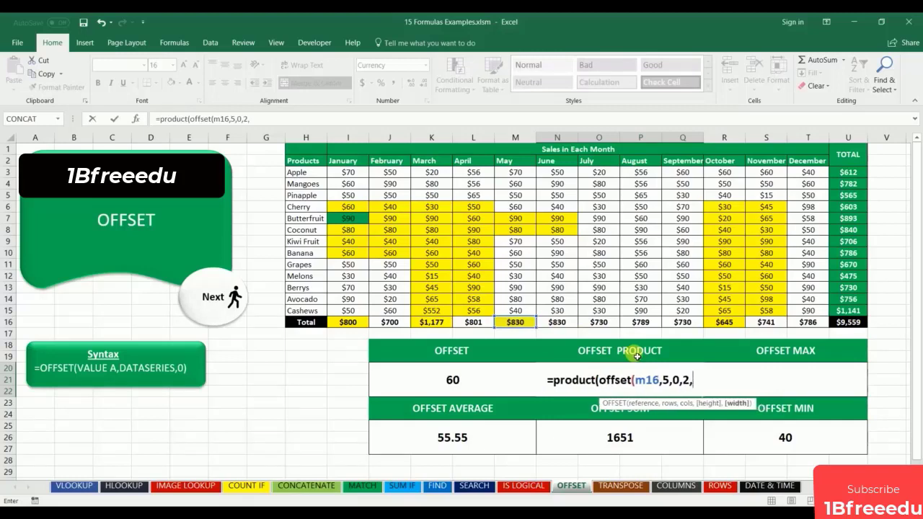
{"action": "type", "text": "2"}
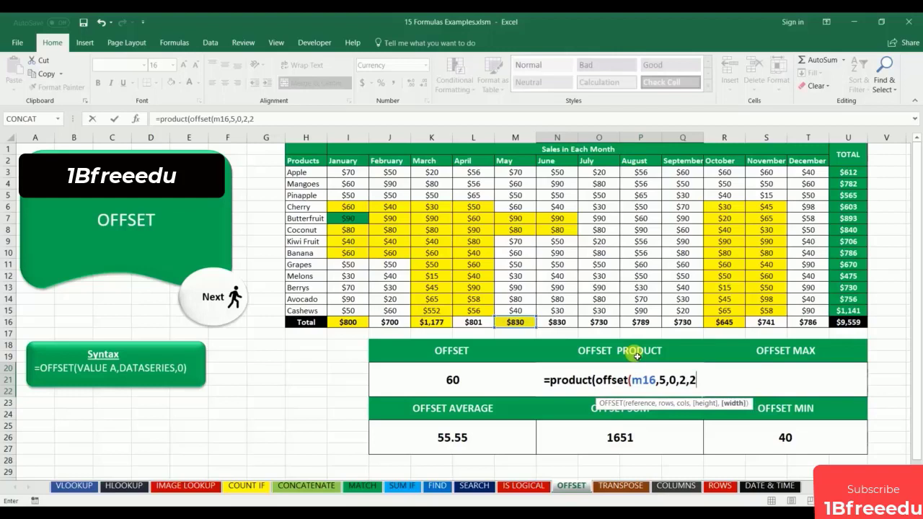
{"action": "type", "text": "))"}
{"action": "key", "text": "Return"}
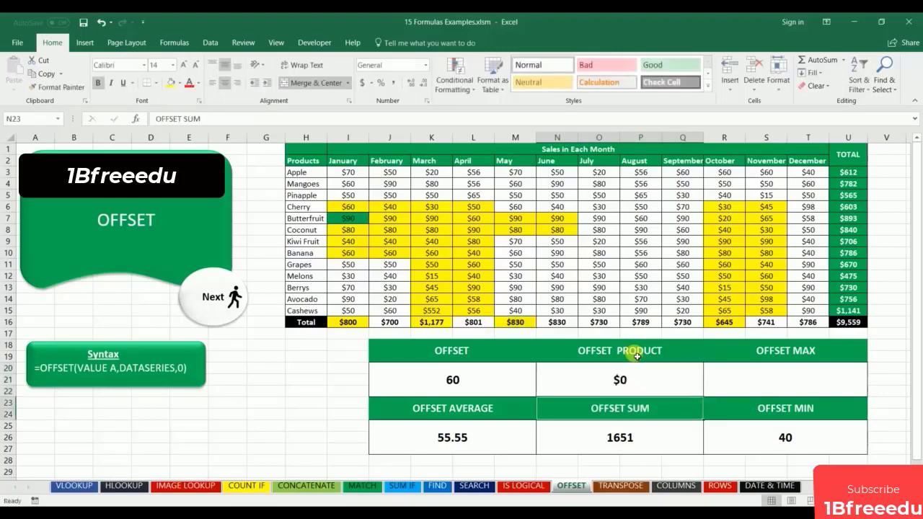
{"action": "left_click", "coordinate": [619, 379]}
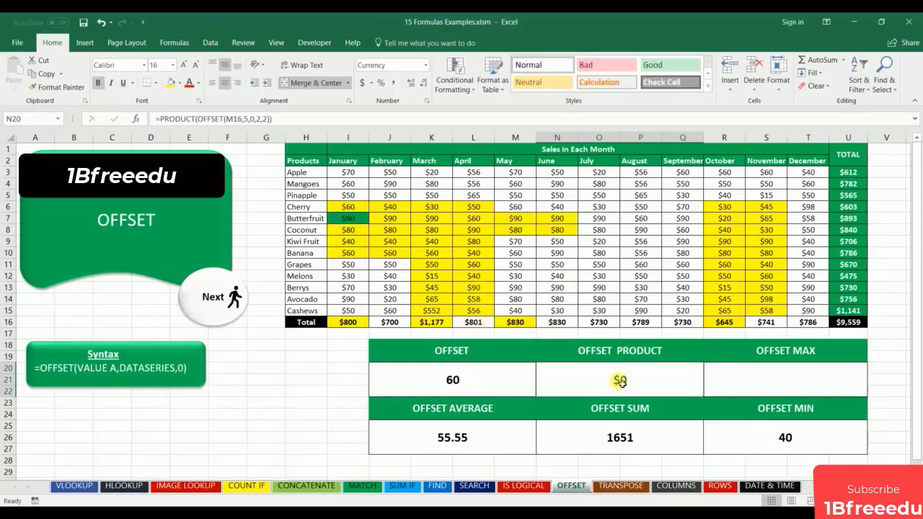
Enter the formula =MAX(OFFSET(I16,-10,0,5,2)) in the result cell under the OFFSET MAX heading
{"action": "left_click", "coordinate": [788, 384]}
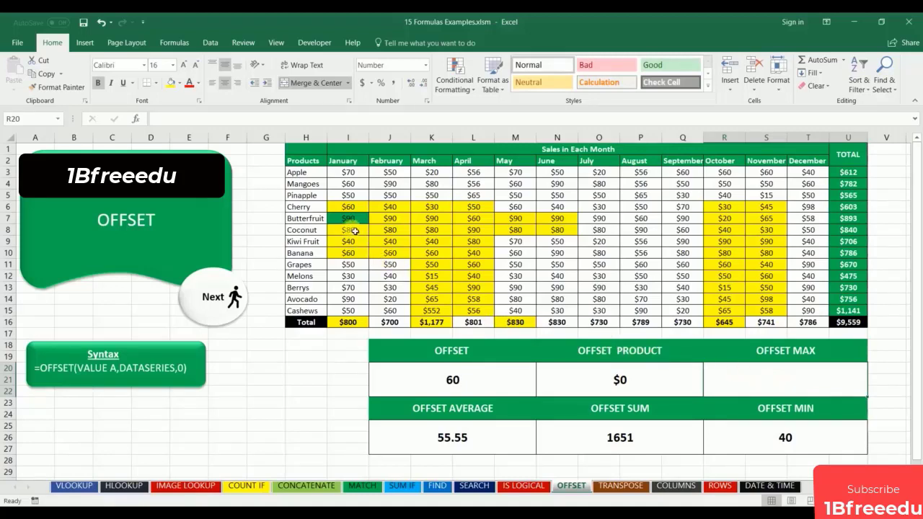
{"action": "left_click_drag", "start_coordinate": [355, 221], "coordinate": [413, 257]}
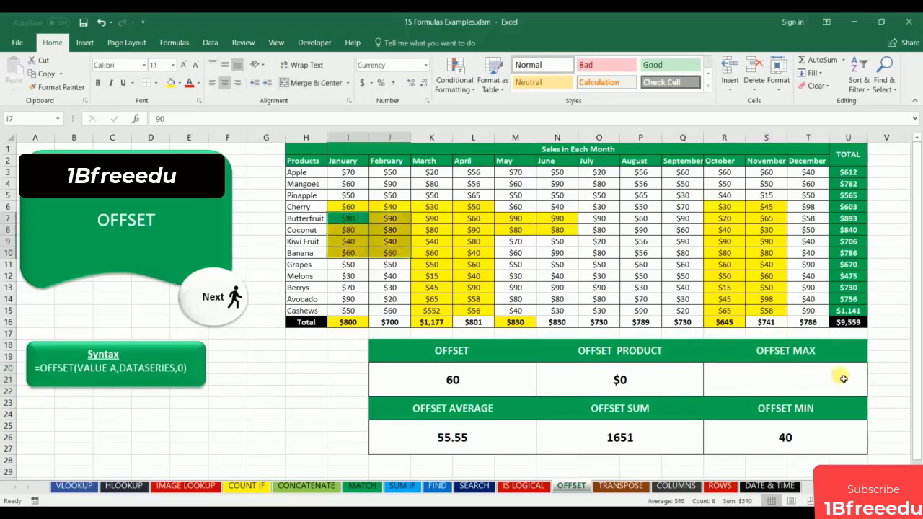
{"action": "left_click", "coordinate": [814, 391]}
{"action": "type", "text": "=ma"}
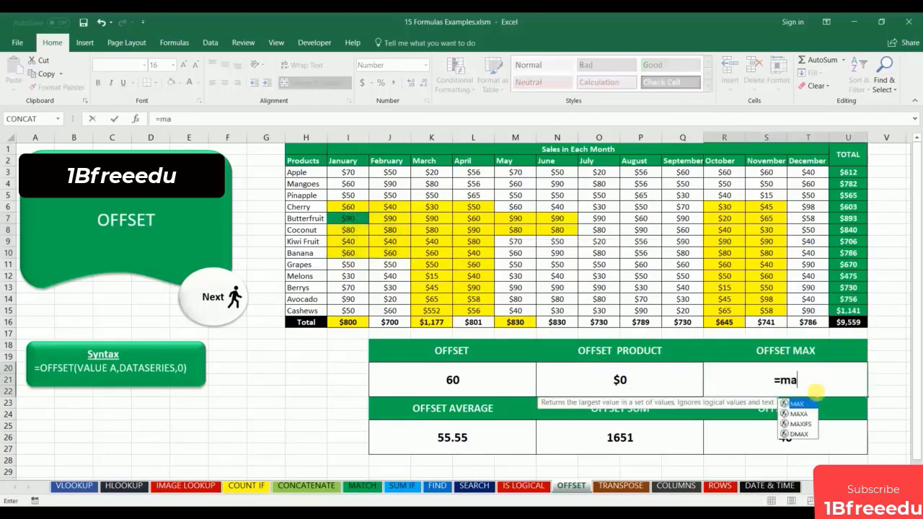
{"action": "type", "text": "x(of"}
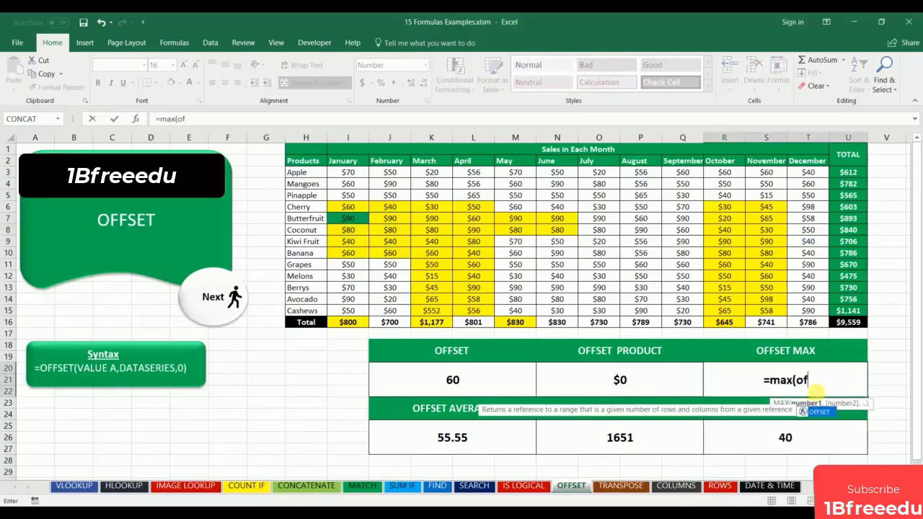
{"action": "type", "text": "fset("}
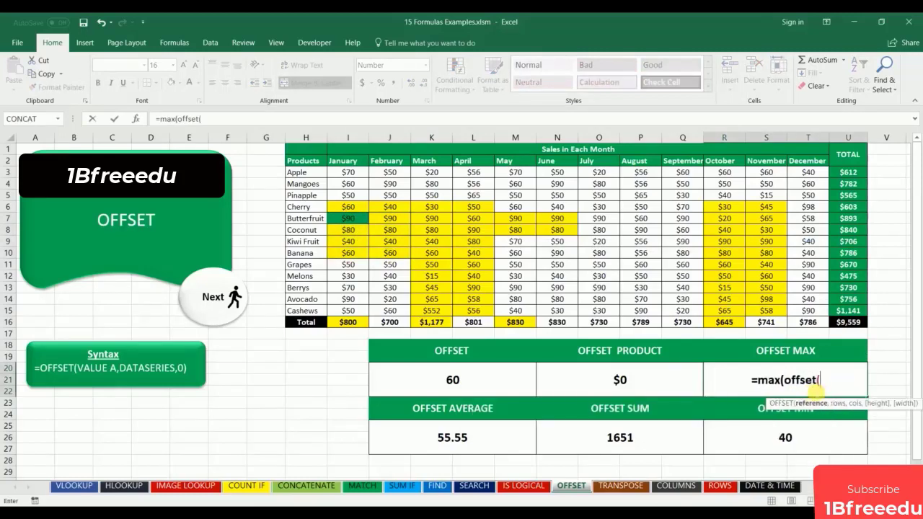
{"action": "type", "text": "i16"}
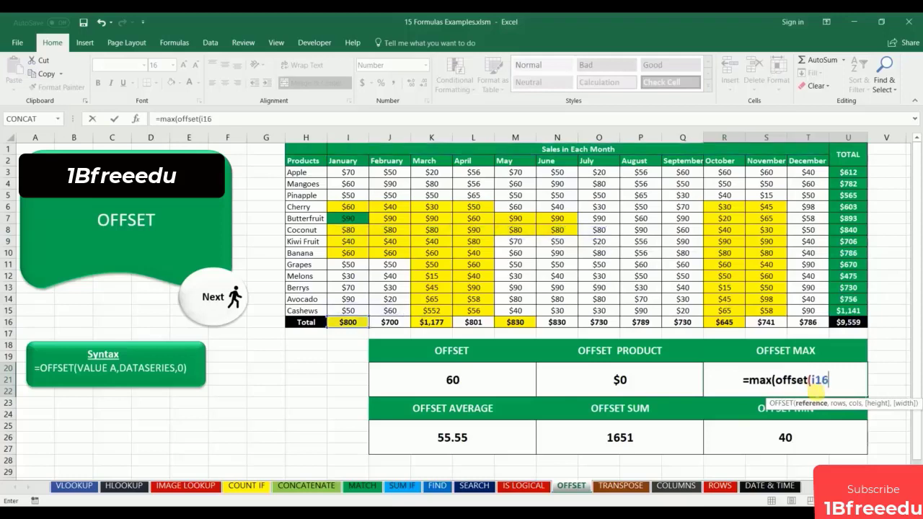
{"action": "type", "text": ",-10"}
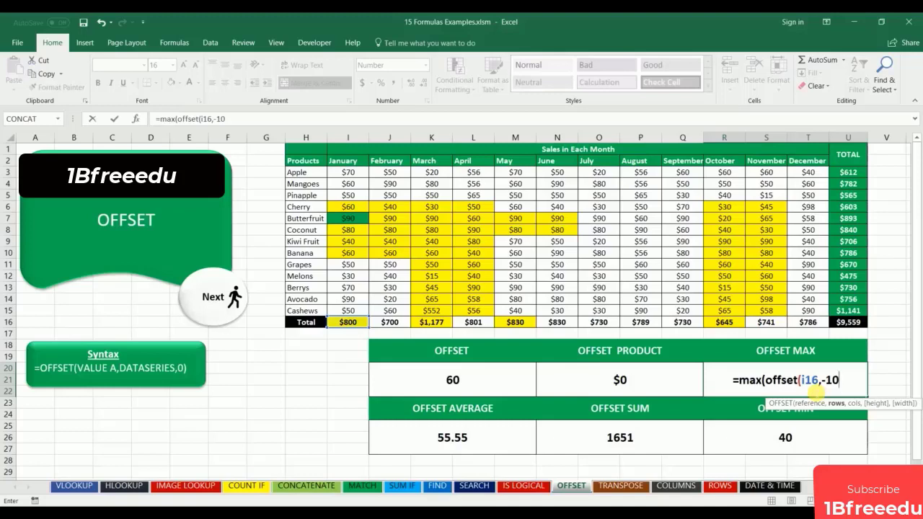
{"action": "type", "text": ",0"}
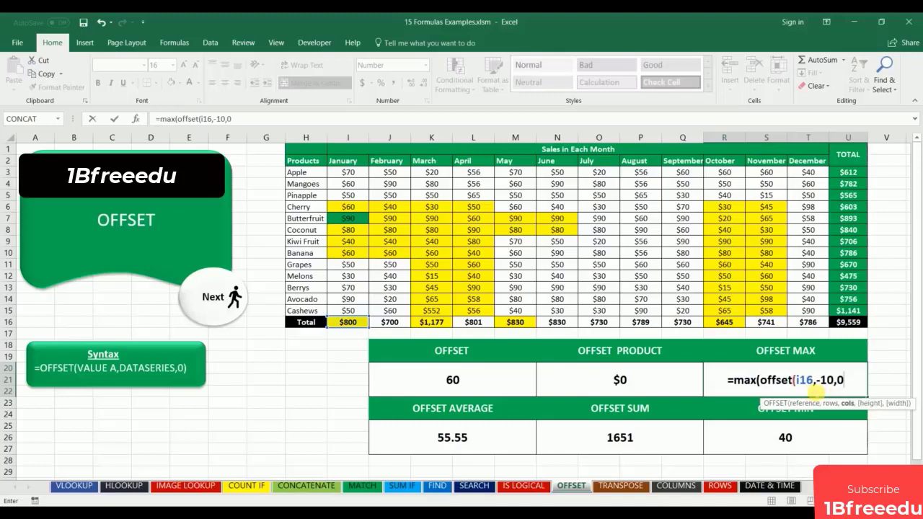
{"action": "type", "text": ","}
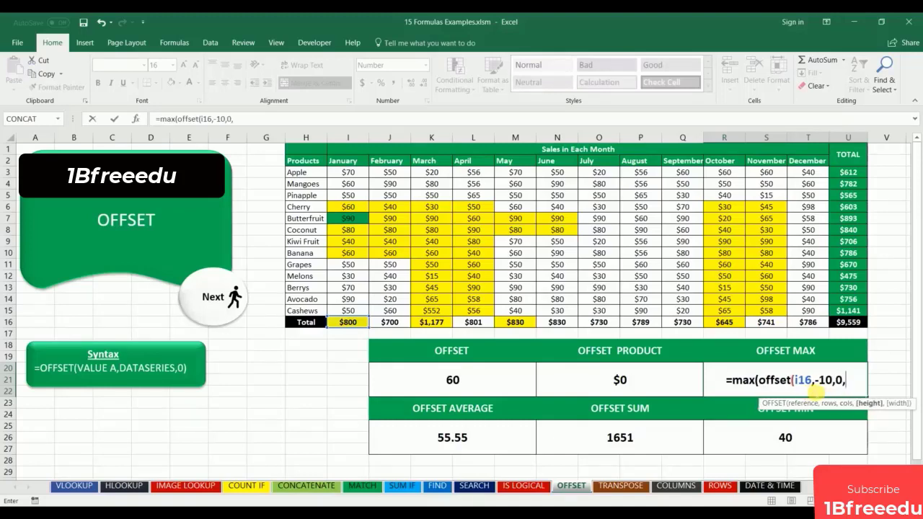
{"action": "type", "text": "5"}
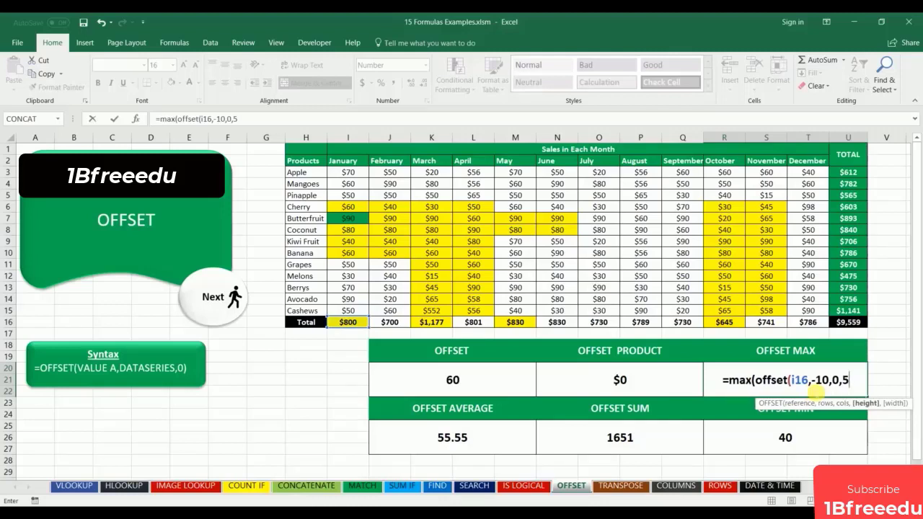
{"action": "type", "text": ",2"}
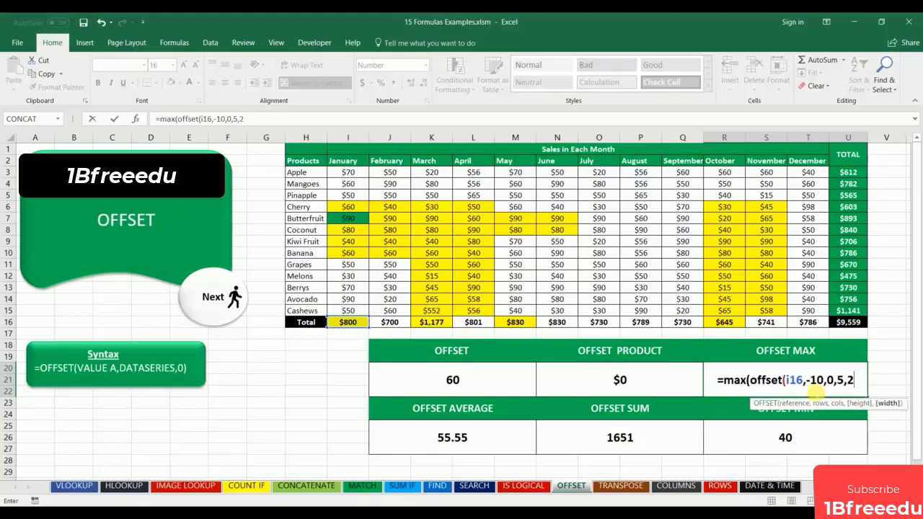
{"action": "type", "text": "))"}
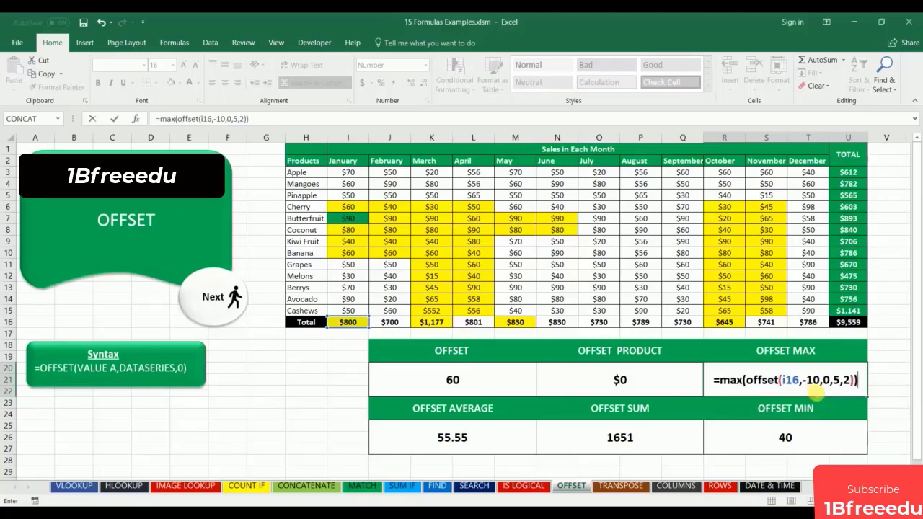
{"action": "key", "text": "Return"}
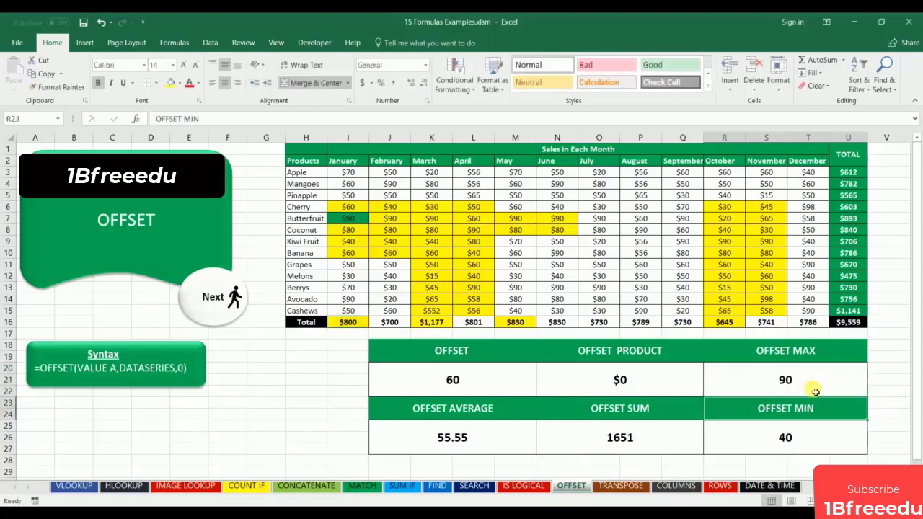
{"action": "left_click", "coordinate": [813, 390]}
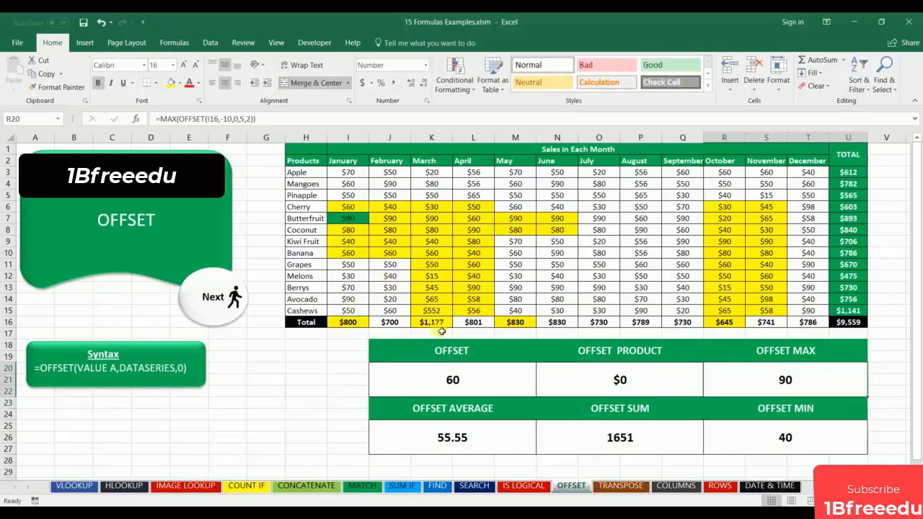
Clear the result cell under the OFFSET MIN heading and enter the formula =MIN(OFFSET(I16,-10,0,5,2)) there
{"action": "left_click", "coordinate": [766, 438]}
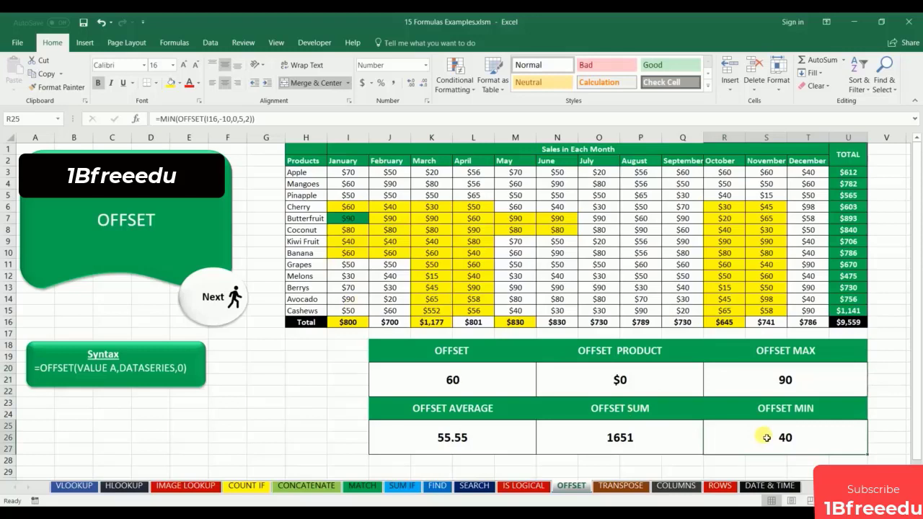
{"action": "key", "text": "Delete"}
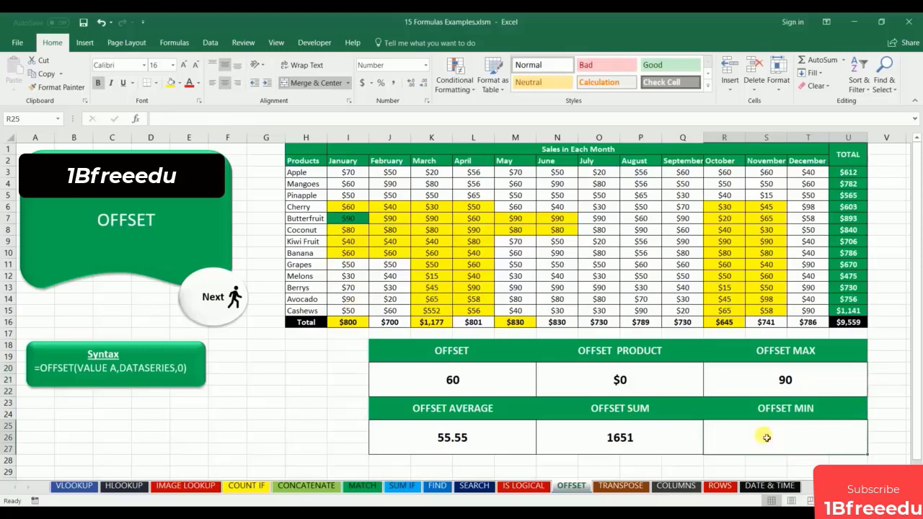
{"action": "type", "text": "="}
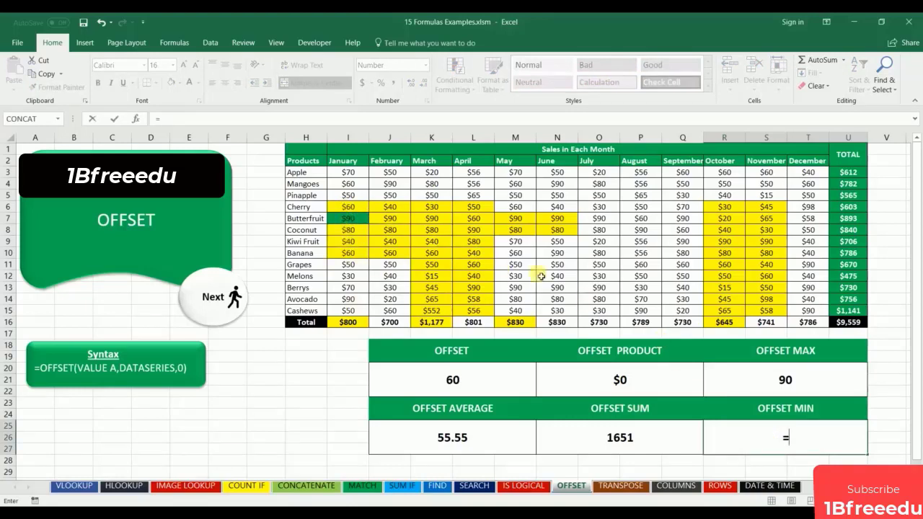
{"action": "type", "text": "min"}
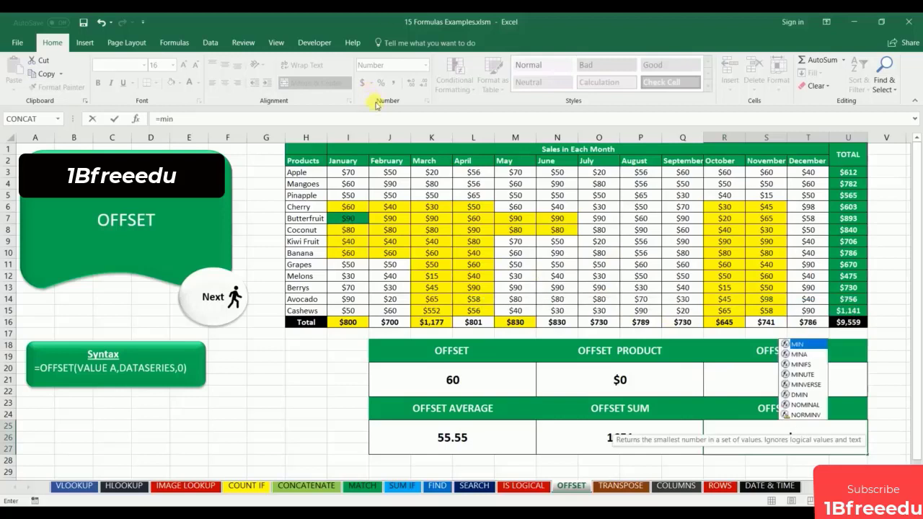
{"action": "type", "text": "(o"}
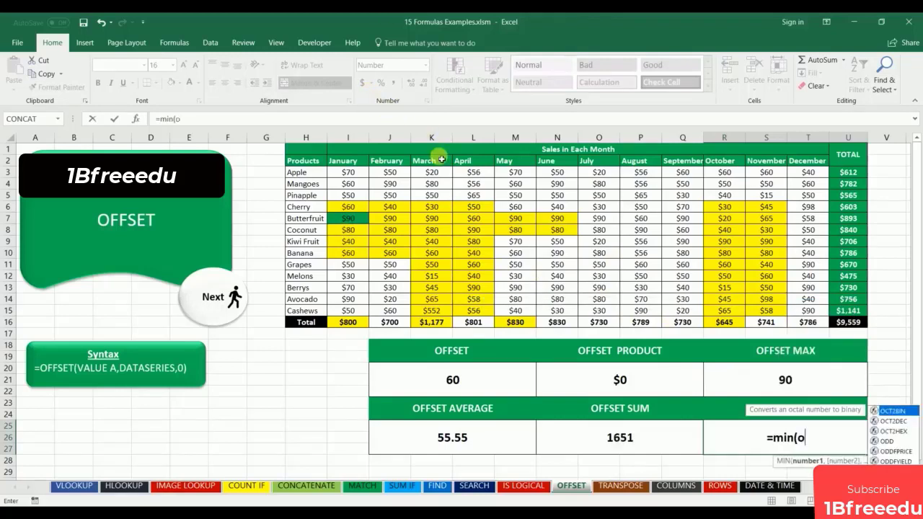
{"action": "type", "text": "ffset("}
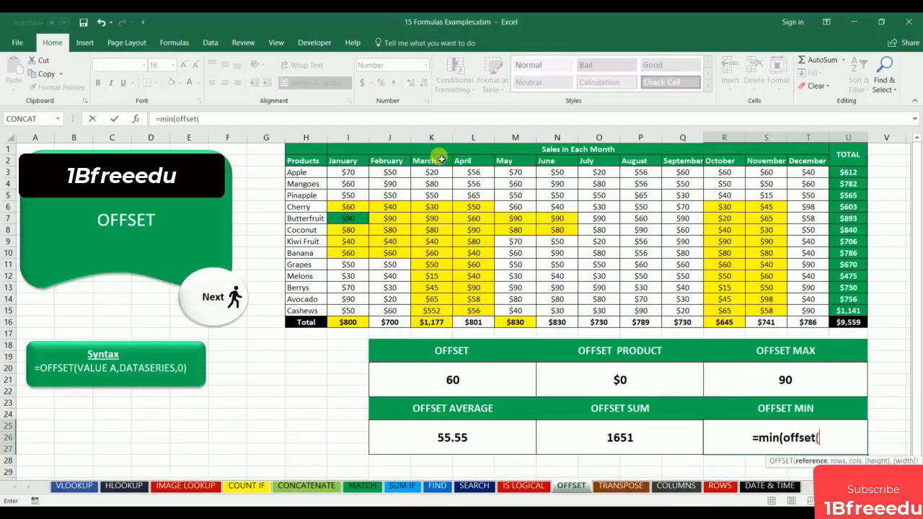
{"action": "type", "text": "i16"}
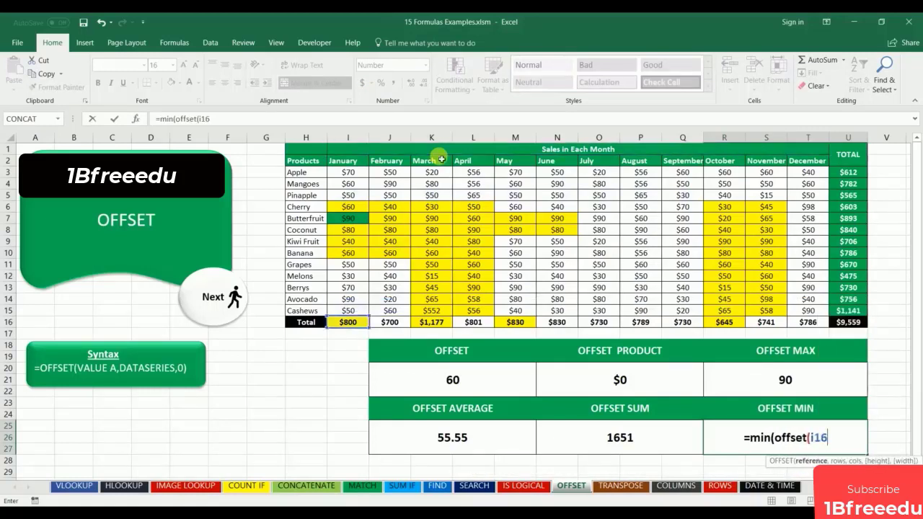
{"action": "type", "text": ",-10"}
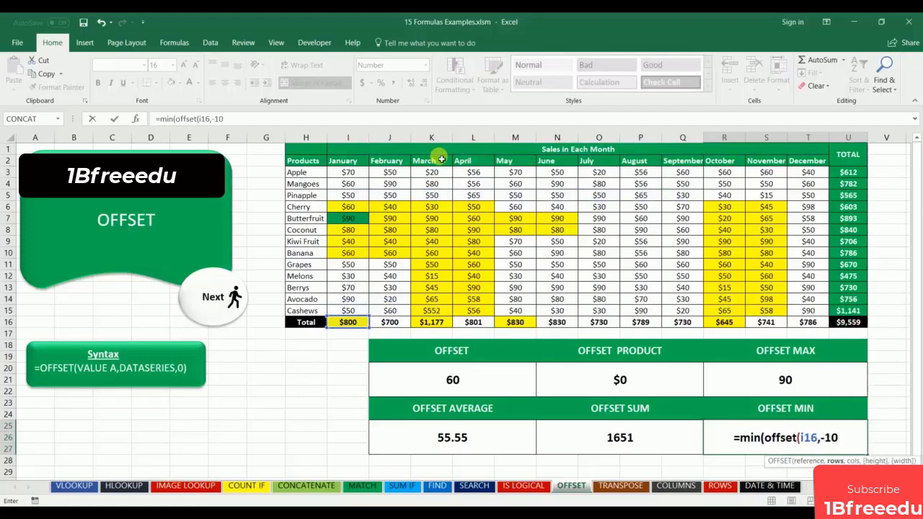
{"action": "type", "text": ",0"}
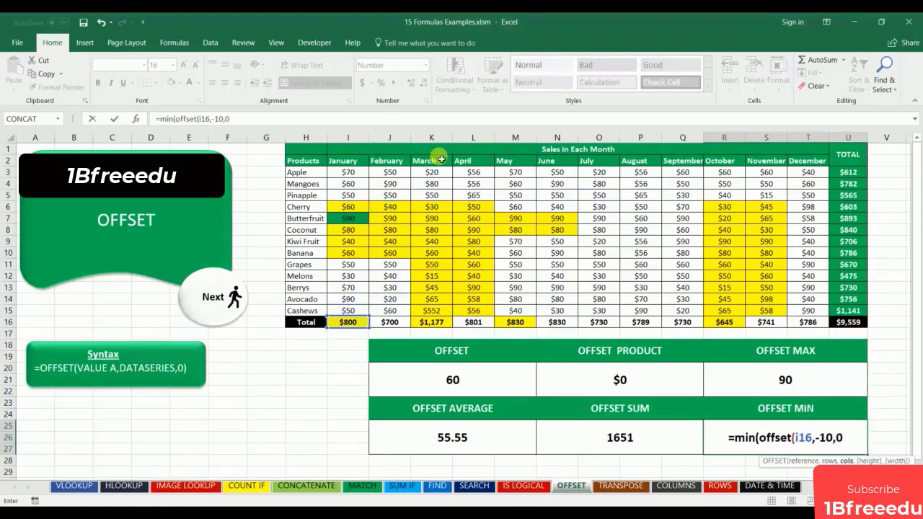
{"action": "type", "text": ","}
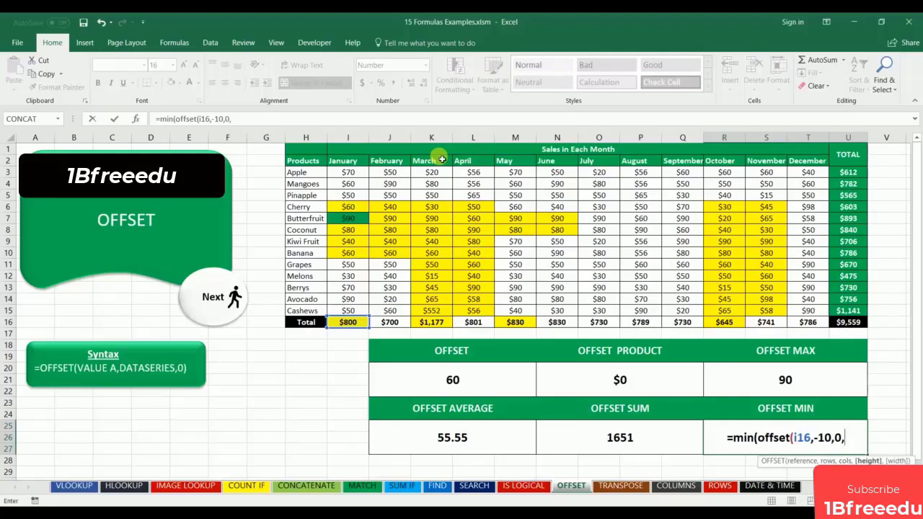
{"action": "type", "text": "5"}
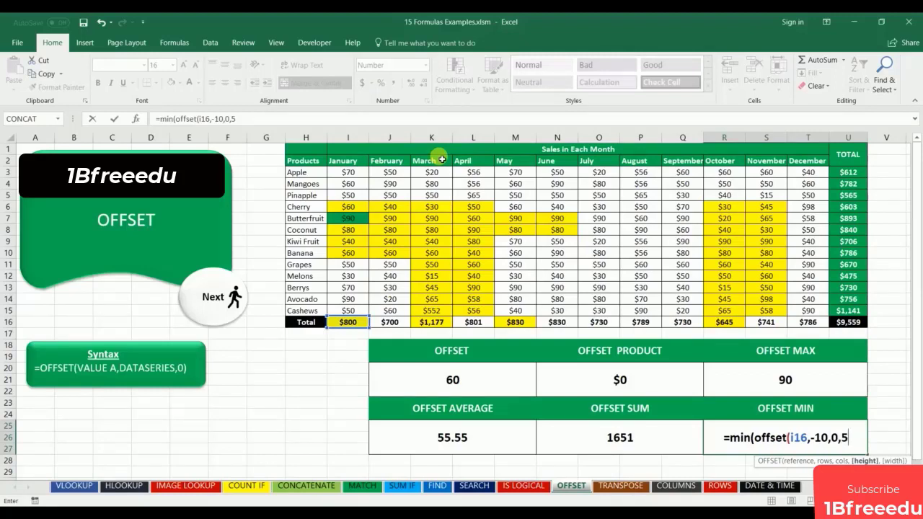
{"action": "type", "text": ",,2"}
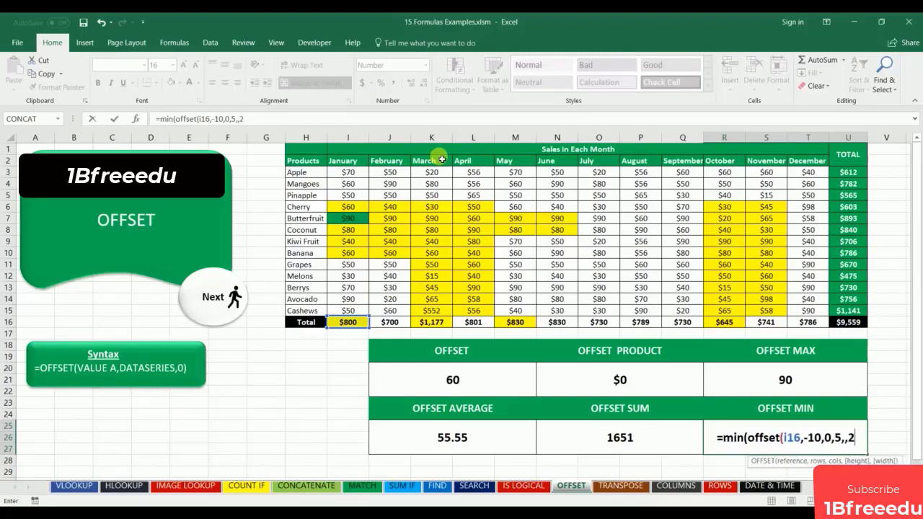
{"action": "key", "text": "BackSpace"}
{"action": "key", "text": "BackSpace"}
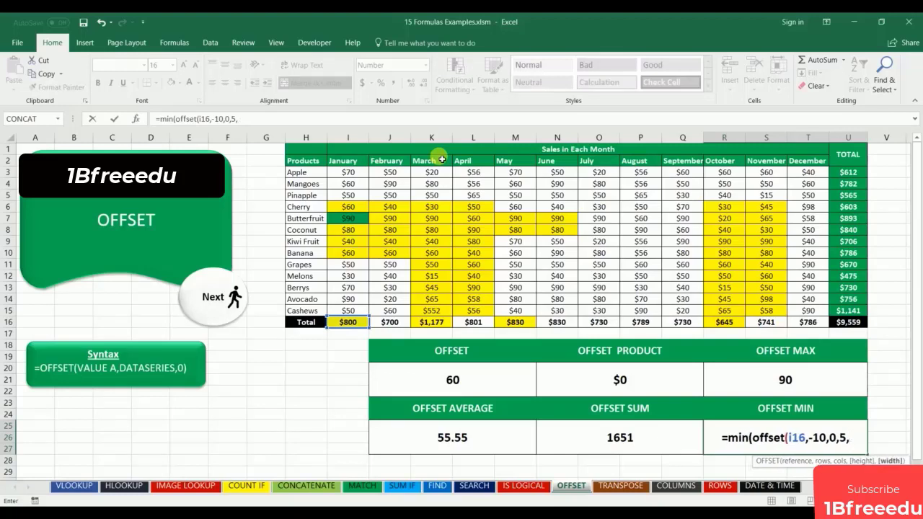
{"action": "type", "text": "2"}
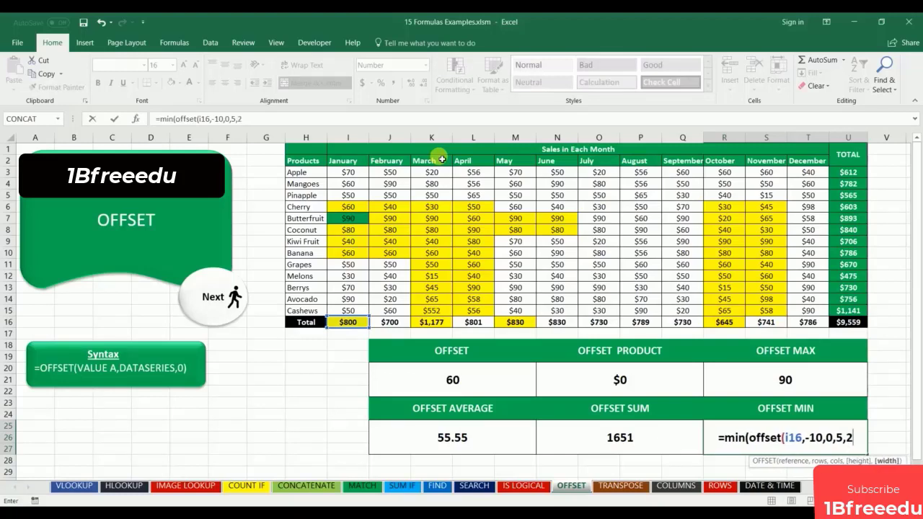
{"action": "type", "text": "))"}
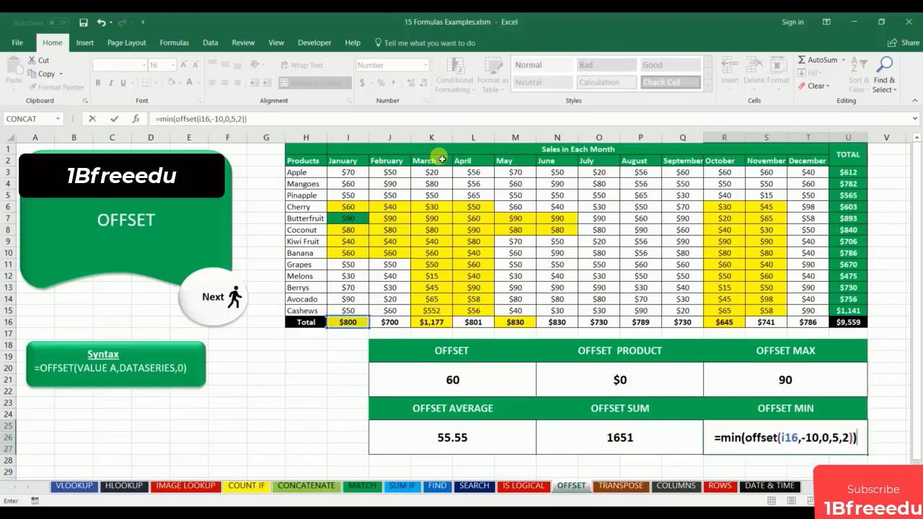
{"action": "key", "text": "Return"}
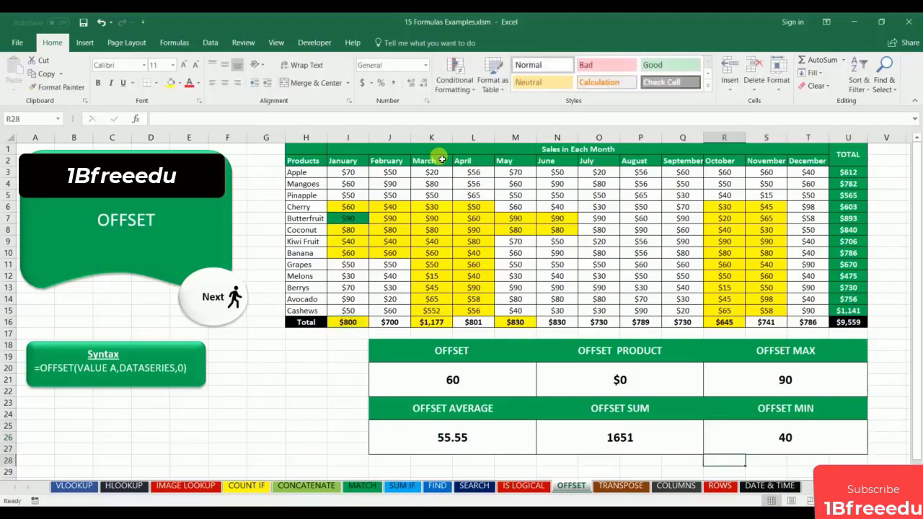
{"action": "left_click", "coordinate": [767, 425]}
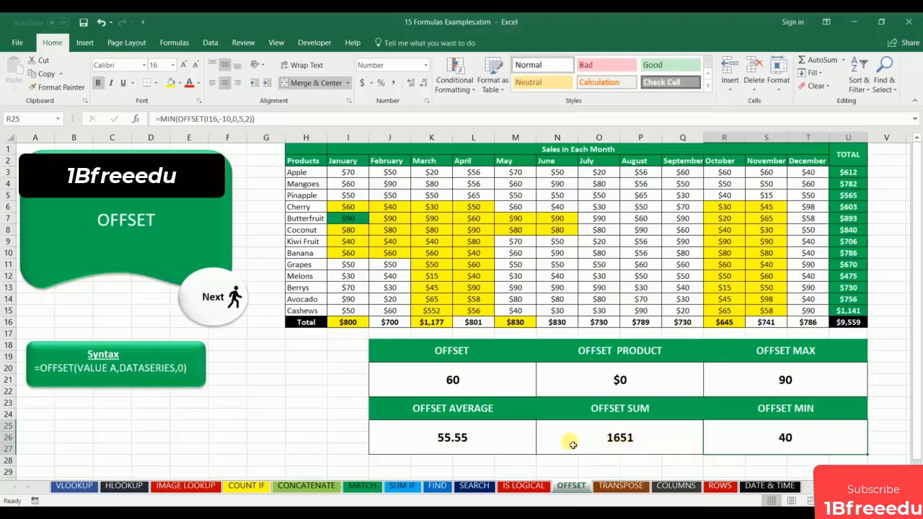
Clear the results under OFFSET SUM and OFFSET AVERAGE and begin a new formula in the OFFSET AVERAGE result cell
{"action": "left_click", "coordinate": [470, 437]}
{"action": "key", "text": "Delete"}
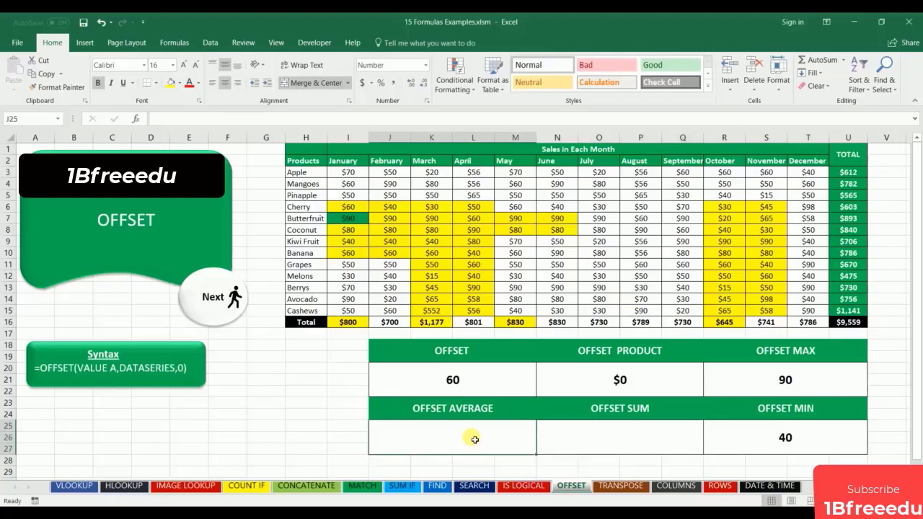
{"action": "type", "text": "="}
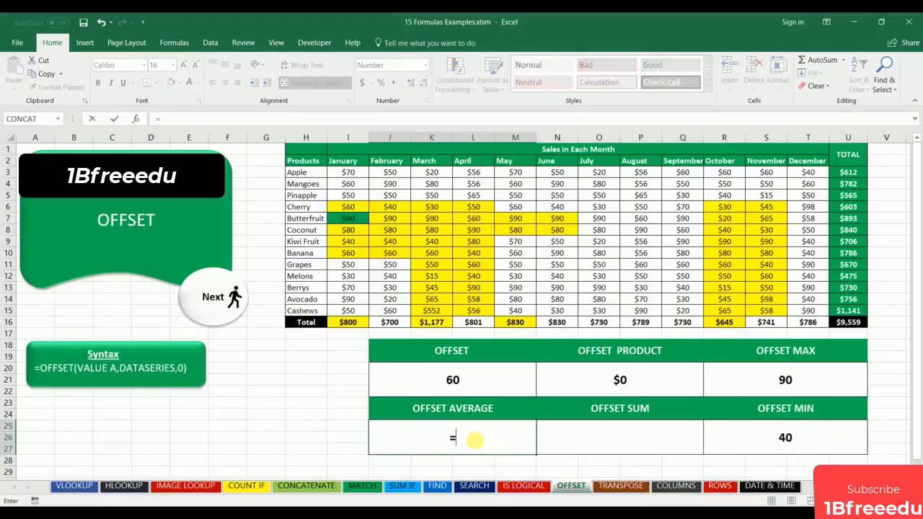
{"action": "type", "text": "offset"}
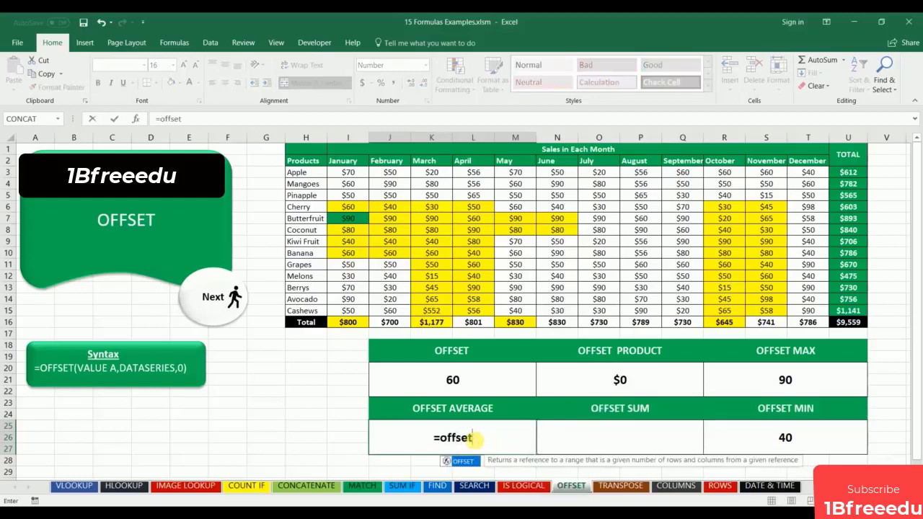
{"action": "key", "text": "BackSpace"}
{"action": "key", "text": "BackSpace"}
{"action": "key", "text": "BackSpace"}
{"action": "key", "text": "BackSpace"}
{"action": "key", "text": "BackSpace"}
{"action": "key", "text": "BackSpace"}
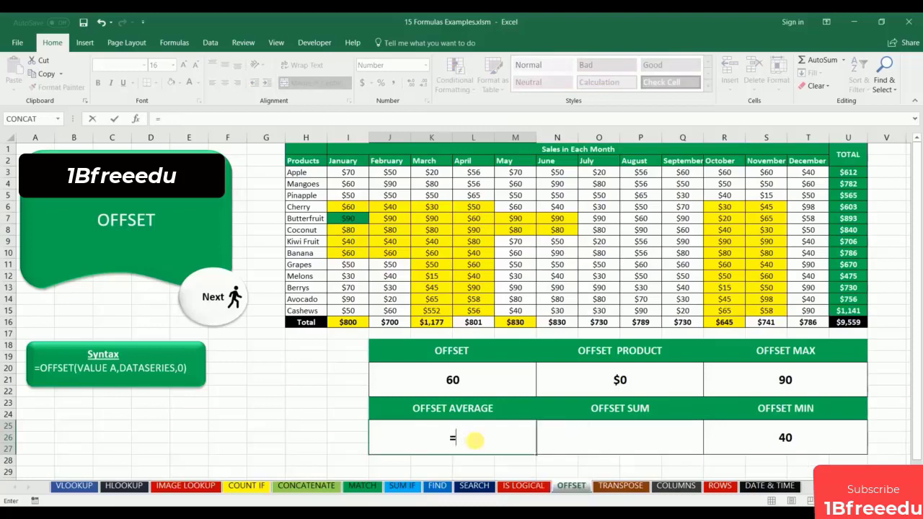
Complete the formula in the OFFSET AVERAGE result cell as =averae(OFFSET(R16,-10,0,10,2))
{"action": "type", "text": "averae("}
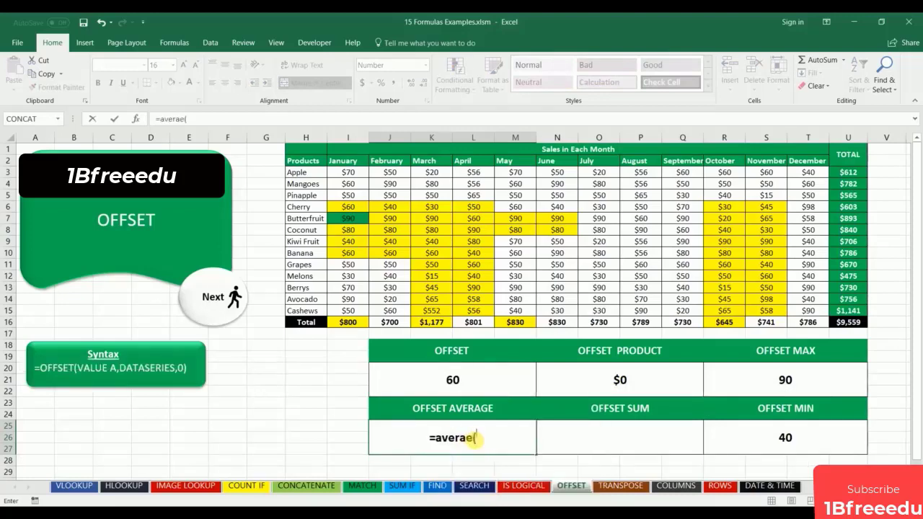
{"action": "type", "text": "offset("}
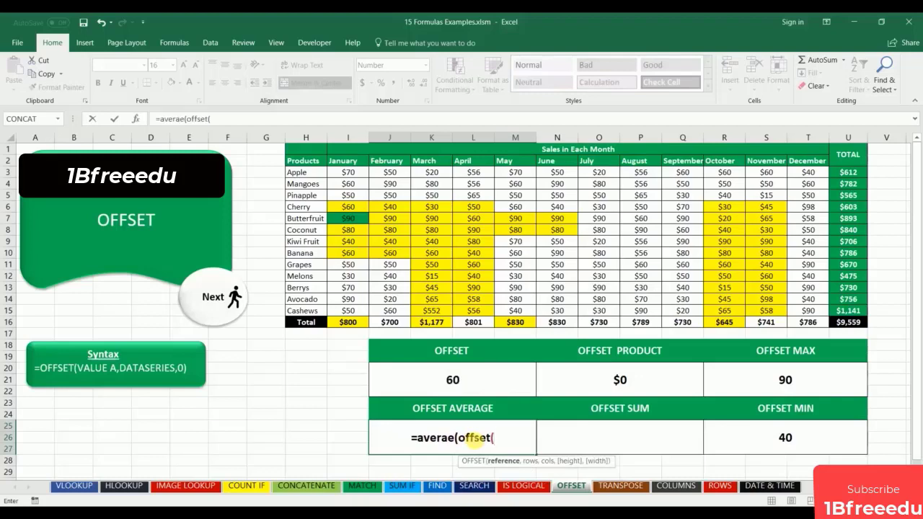
{"action": "type", "text": "r16"}
{"action": "type", "text": ",-10"}
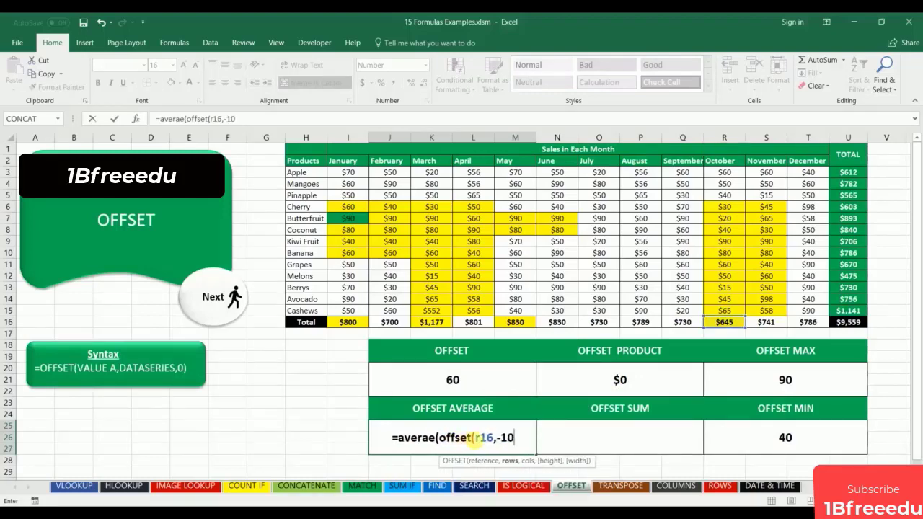
{"action": "type", "text": ",0"}
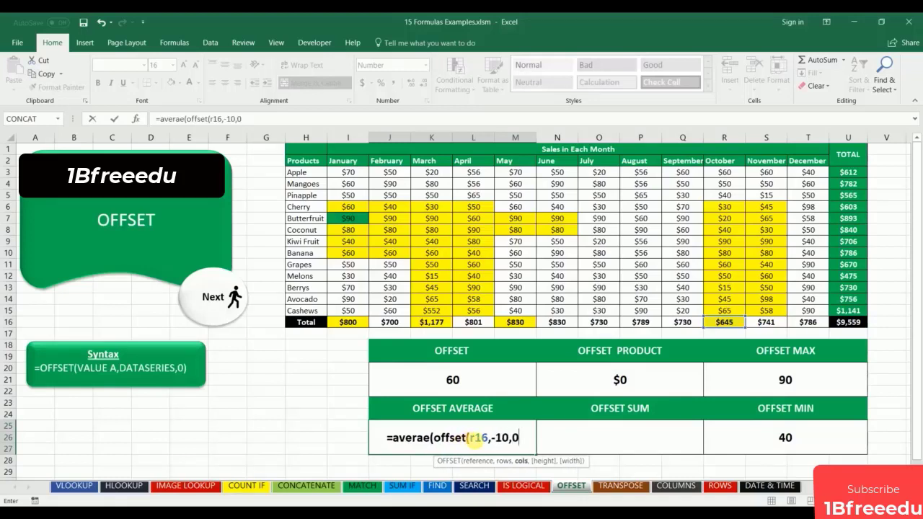
{"action": "type", "text": ",10"}
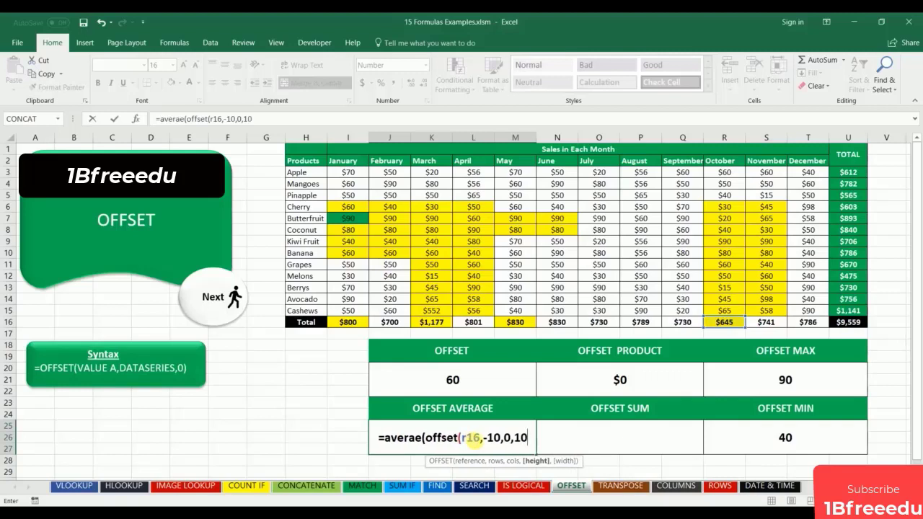
{"action": "type", "text": ",2"}
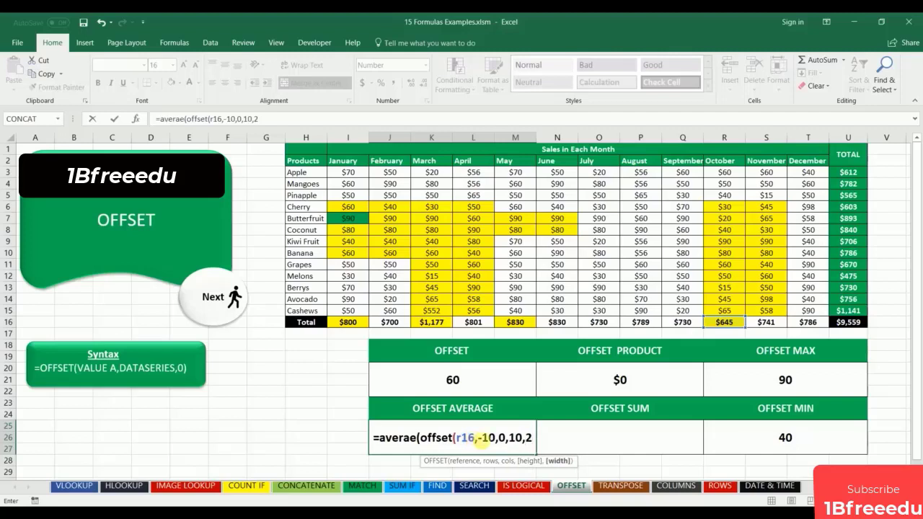
{"action": "type", "text": "))"}
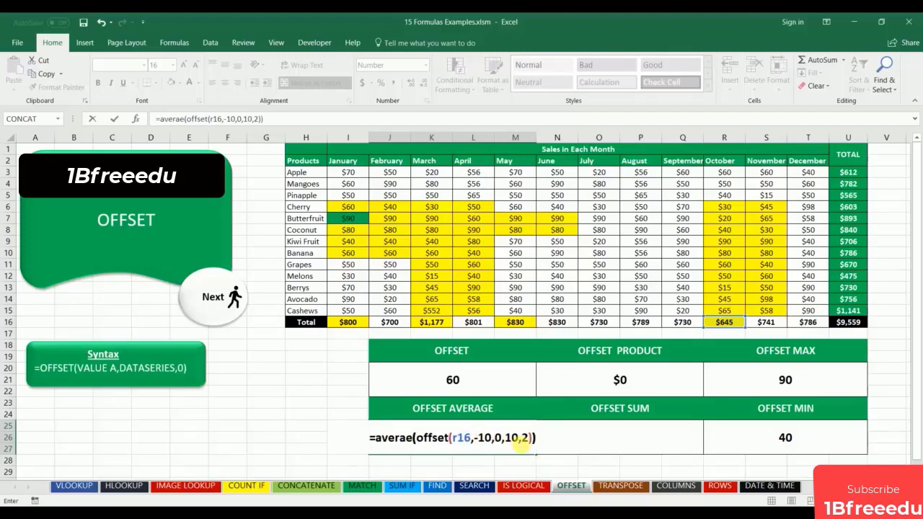
{"action": "key", "text": "Return"}
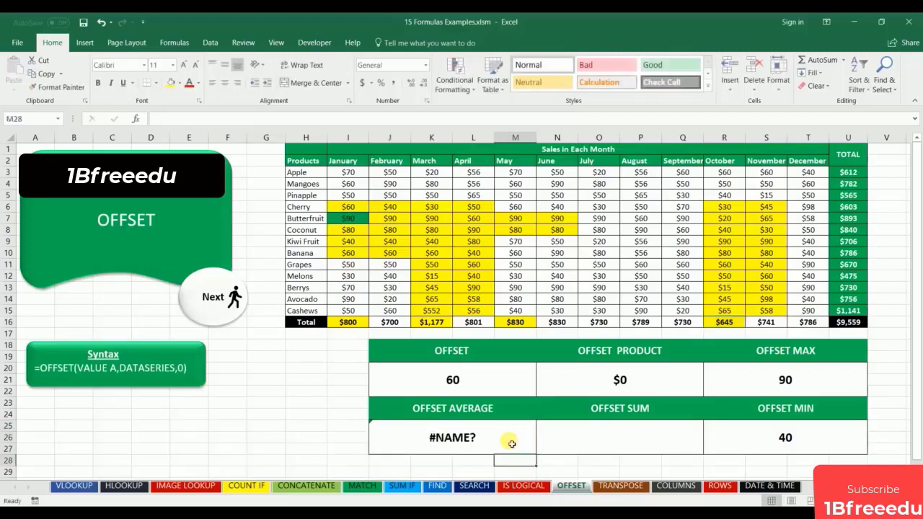
Correct the misspelled function name in the OFFSET AVERAGE formula to average
{"action": "left_click", "coordinate": [511, 443]}
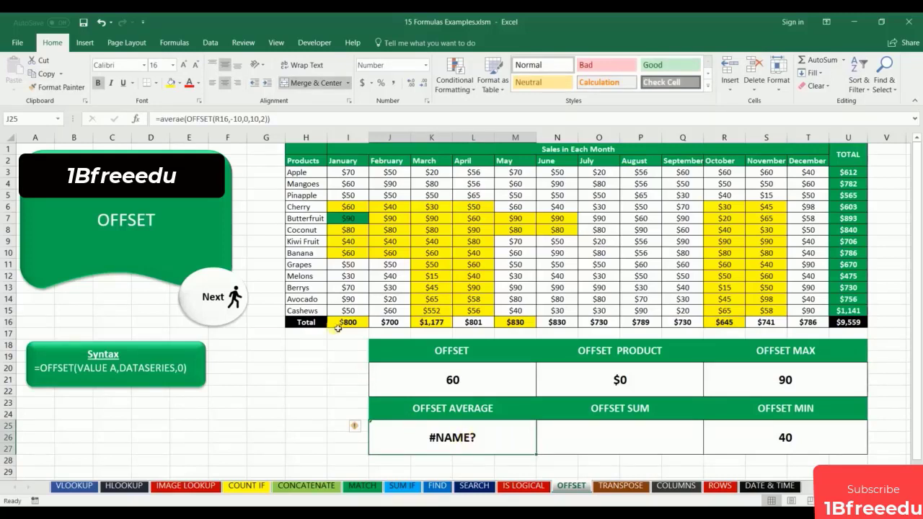
{"action": "left_click", "coordinate": [181, 119]}
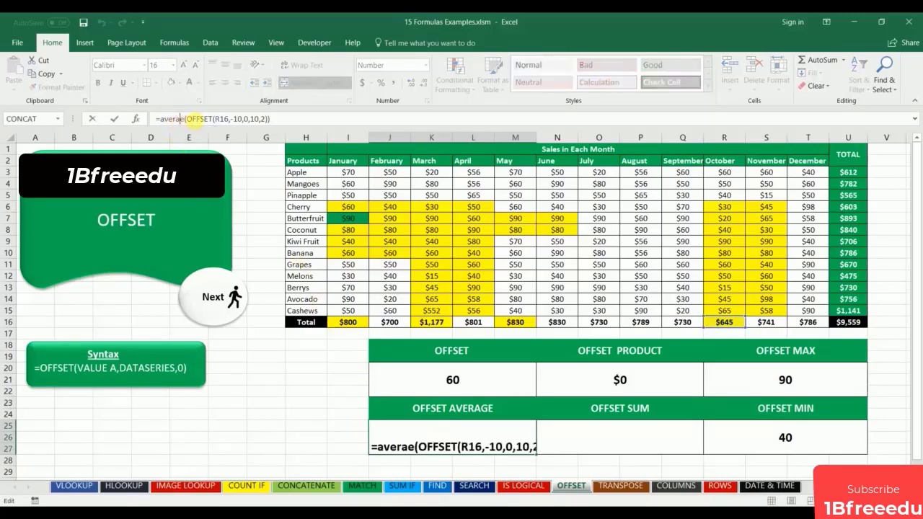
{"action": "type", "text": "g"}
{"action": "key", "text": "Return"}
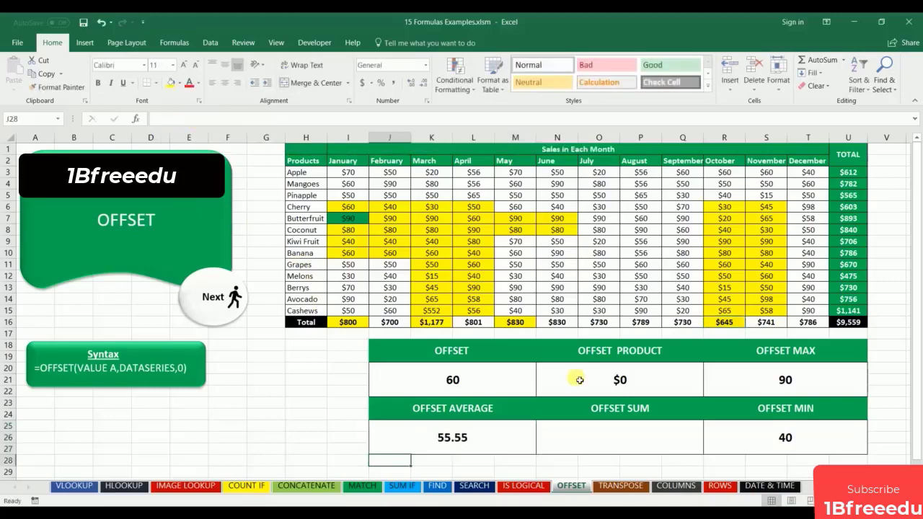
Enter the formula =SUM(OFFSET(K16,-10,0,10,2)) in the result cell under the OFFSET SUM heading
{"action": "left_click", "coordinate": [624, 442]}
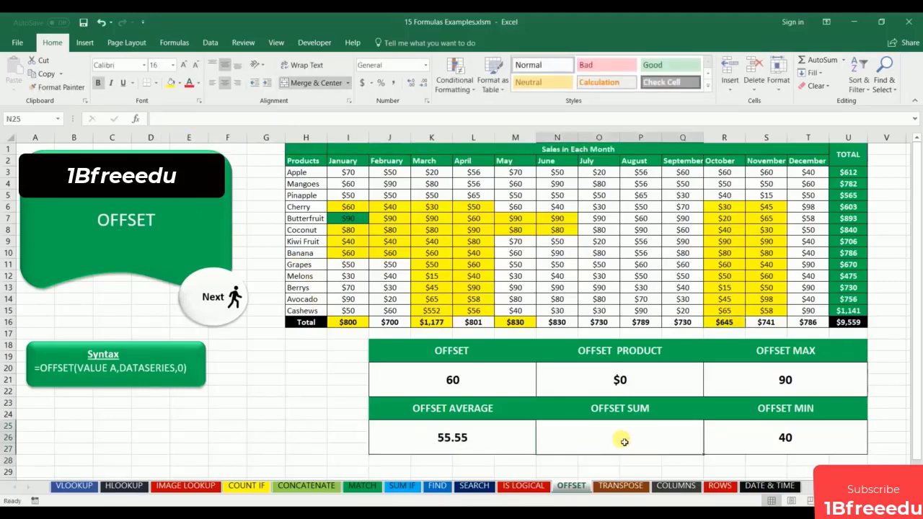
{"action": "type", "text": "=sum"}
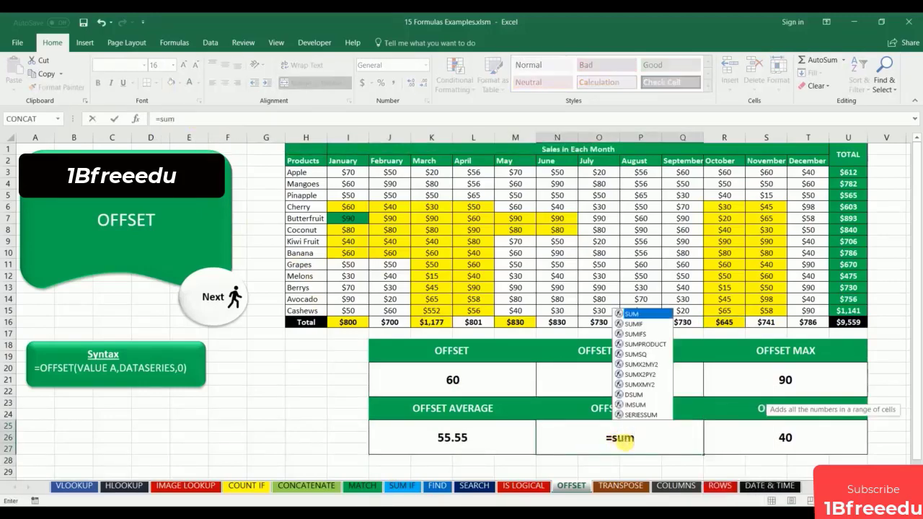
{"action": "type", "text": "(offse"}
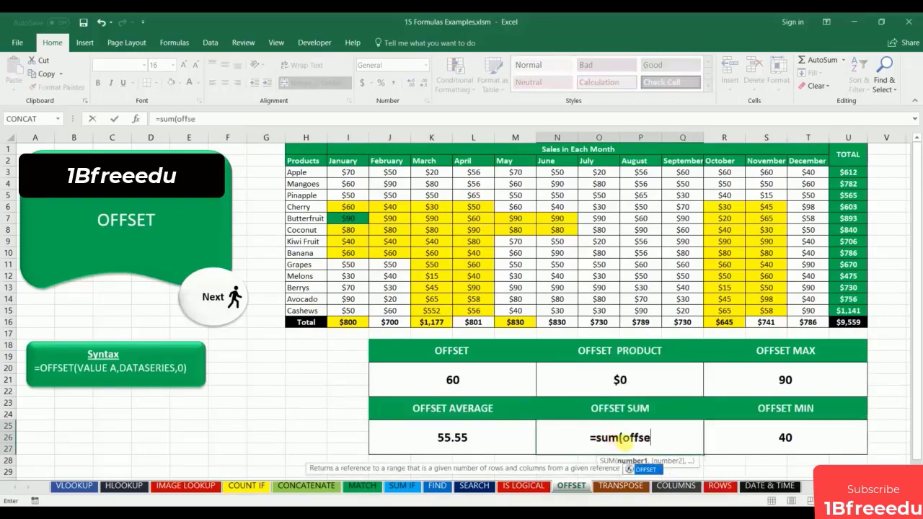
{"action": "type", "text": "t("}
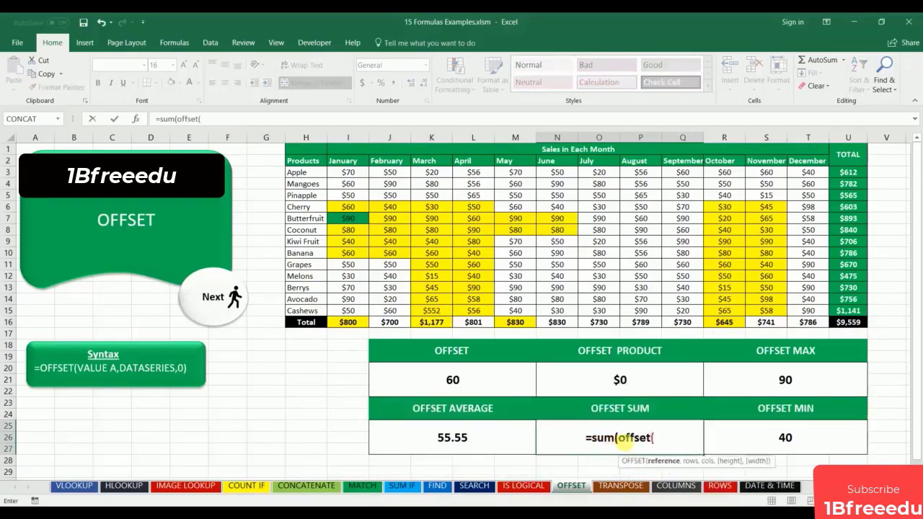
{"action": "type", "text": "k16"}
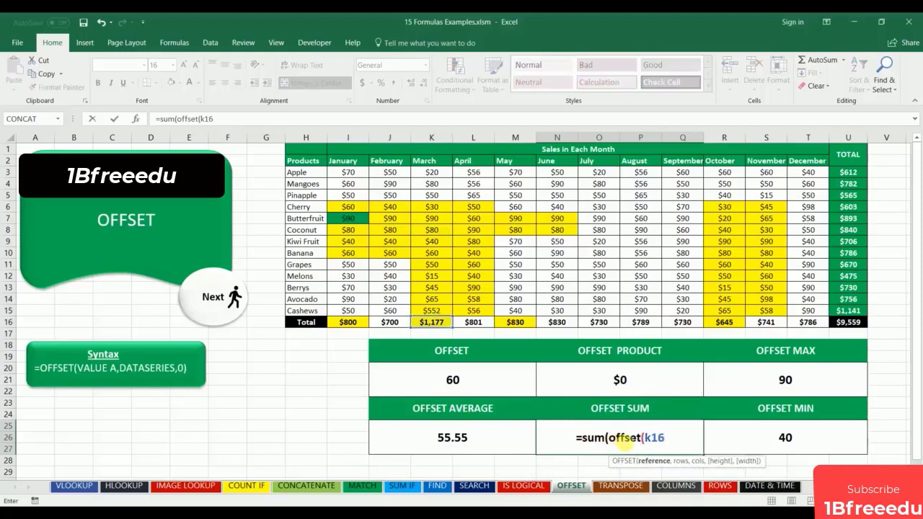
{"action": "type", "text": ",-10"}
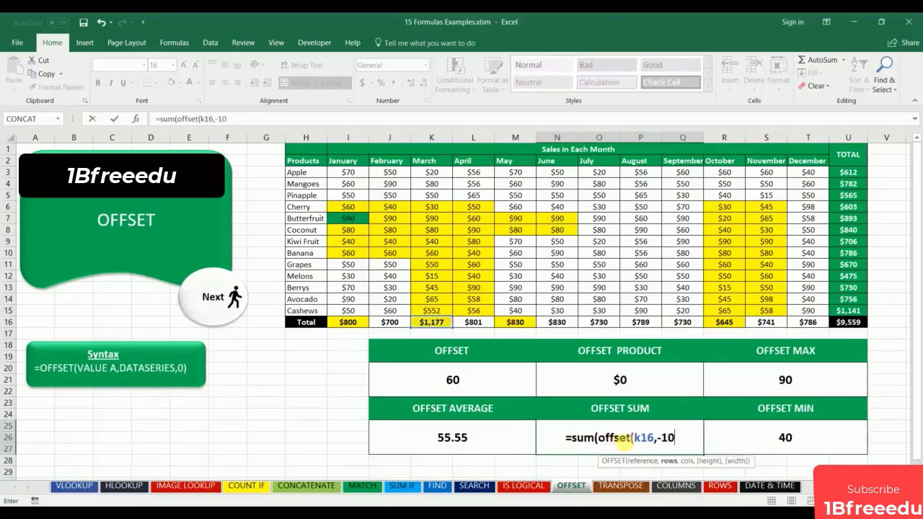
{"action": "type", "text": ","}
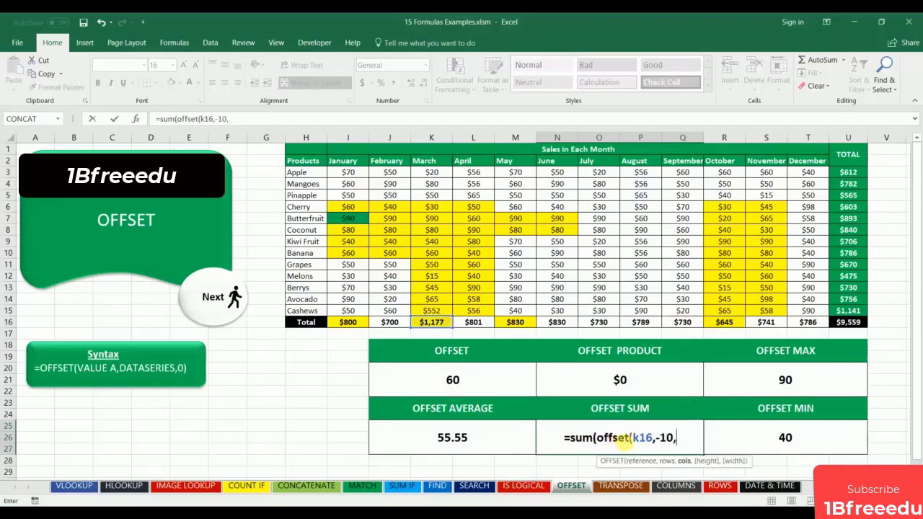
{"action": "type", "text": "0"}
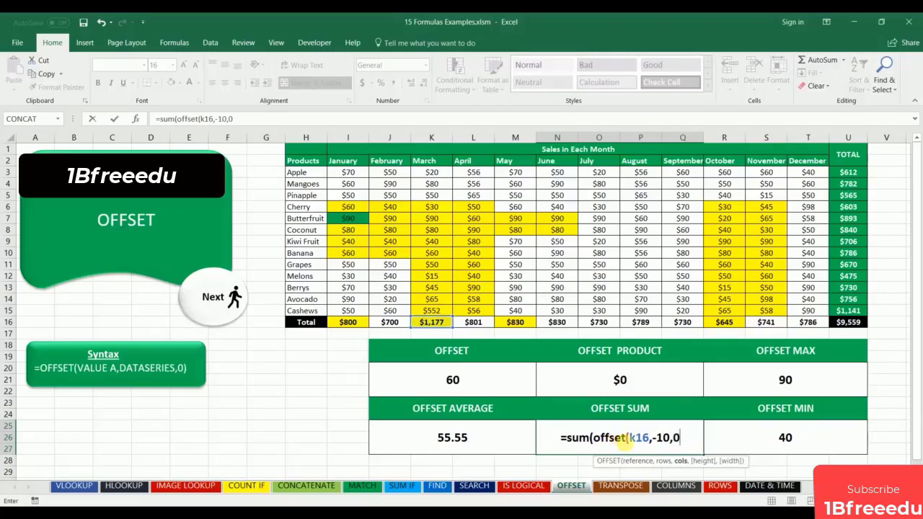
{"action": "type", "text": ","}
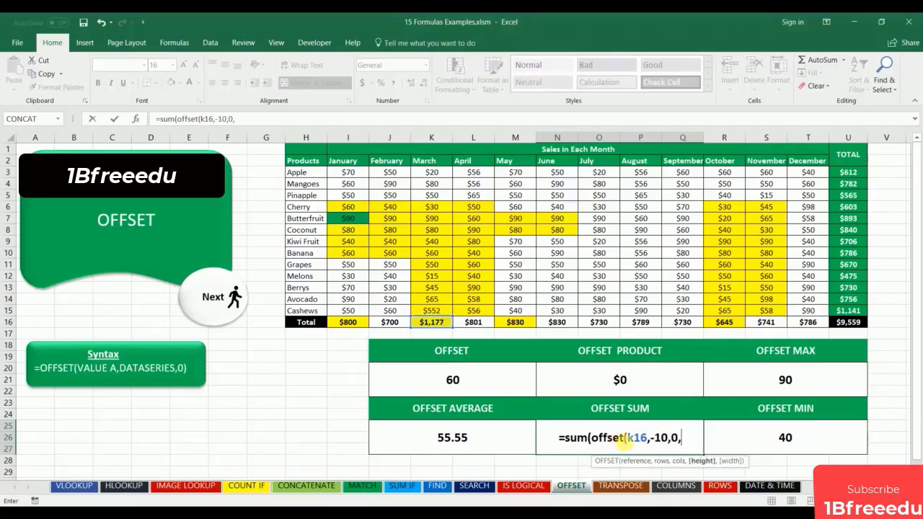
{"action": "type", "text": "10"}
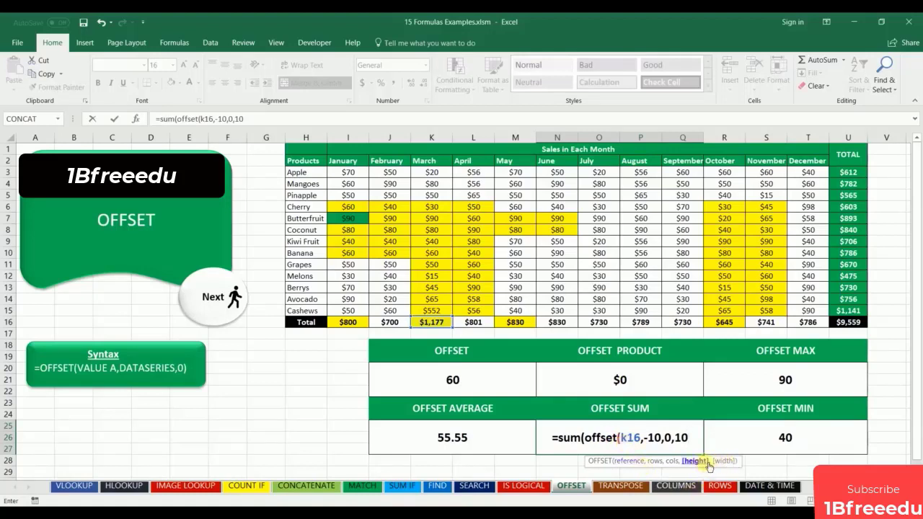
{"action": "type", "text": ",2"}
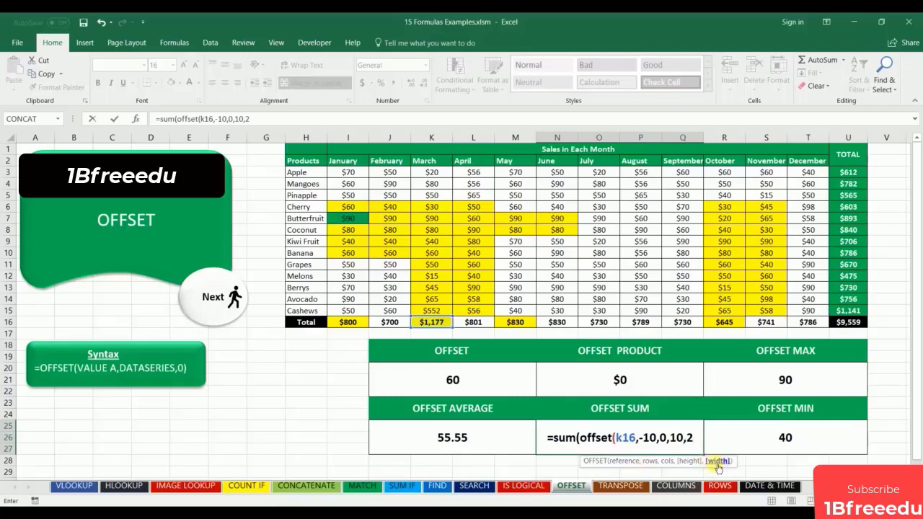
{"action": "type", "text": ")"}
{"action": "key", "text": "Return"}
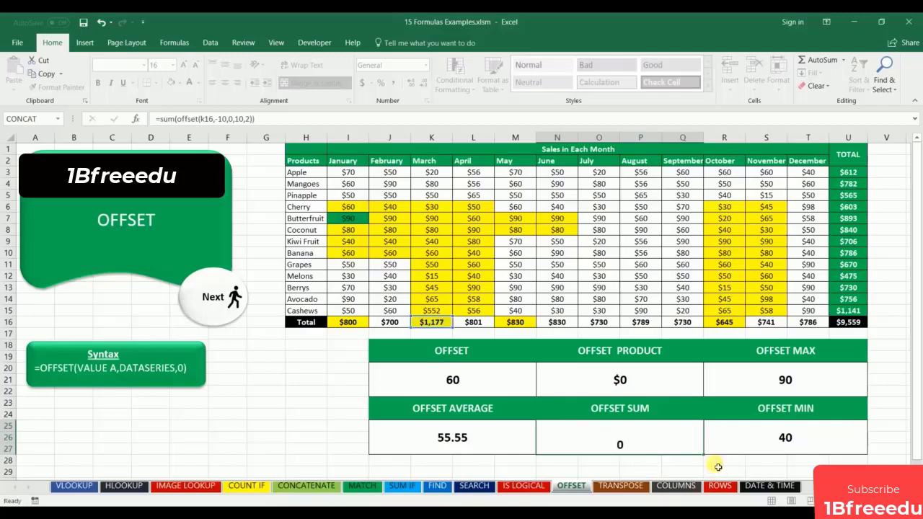
{"action": "left_click", "coordinate": [668, 444]}
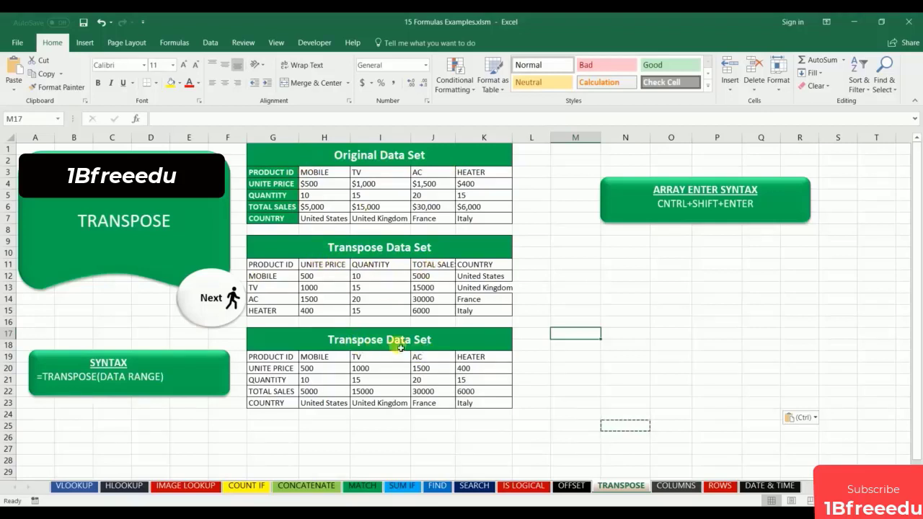
Examine how the field labels are arranged in the original and both transposed data sets, and the original's product names in H3:K3
{"action": "left_click_drag", "start_coordinate": [273, 172], "coordinate": [272, 218]}
{"action": "left_click_drag", "start_coordinate": [284, 267], "coordinate": [489, 268]}
{"action": "left_click_drag", "start_coordinate": [273, 356], "coordinate": [282, 404]}
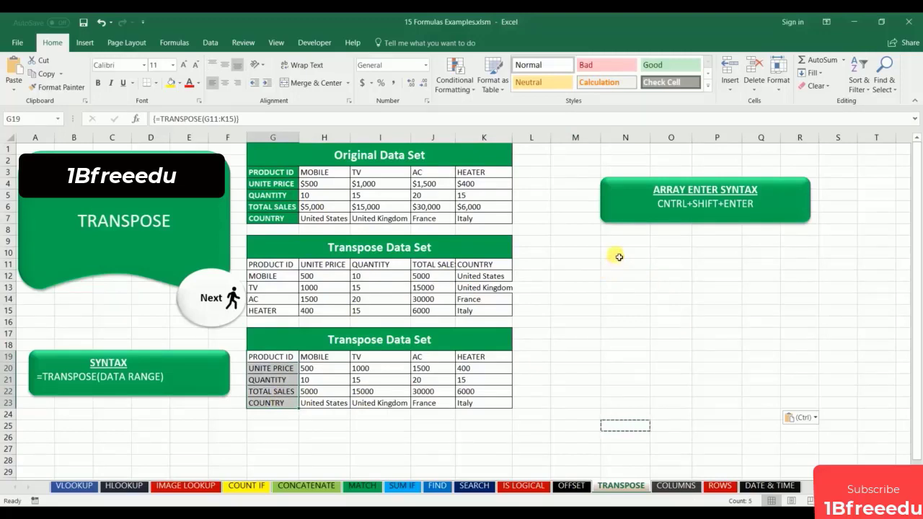
{"action": "left_click_drag", "start_coordinate": [264, 173], "coordinate": [267, 219]}
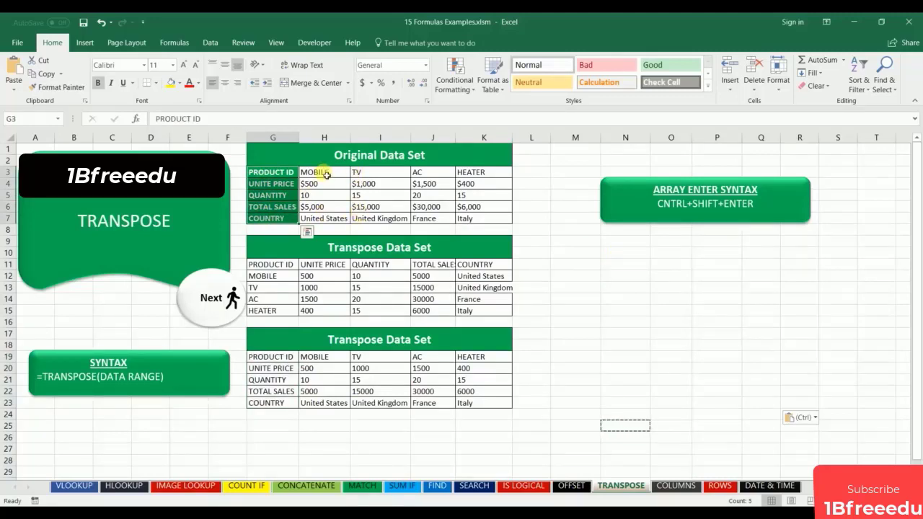
{"action": "left_click_drag", "start_coordinate": [324, 173], "coordinate": [485, 173]}
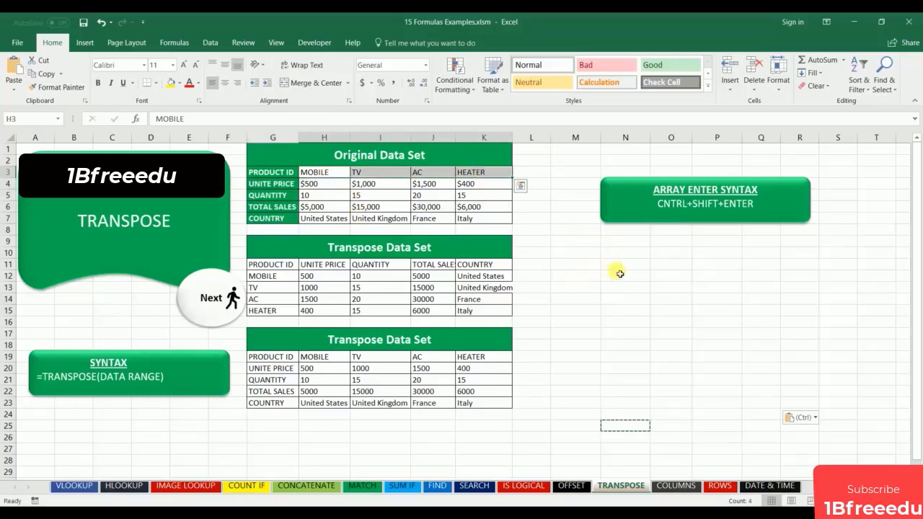
Transpose the original data set into N10:R14 with the array formula =TRANSPOSE(G3:K7)
{"action": "left_click_drag", "start_coordinate": [618, 250], "coordinate": [813, 305]}
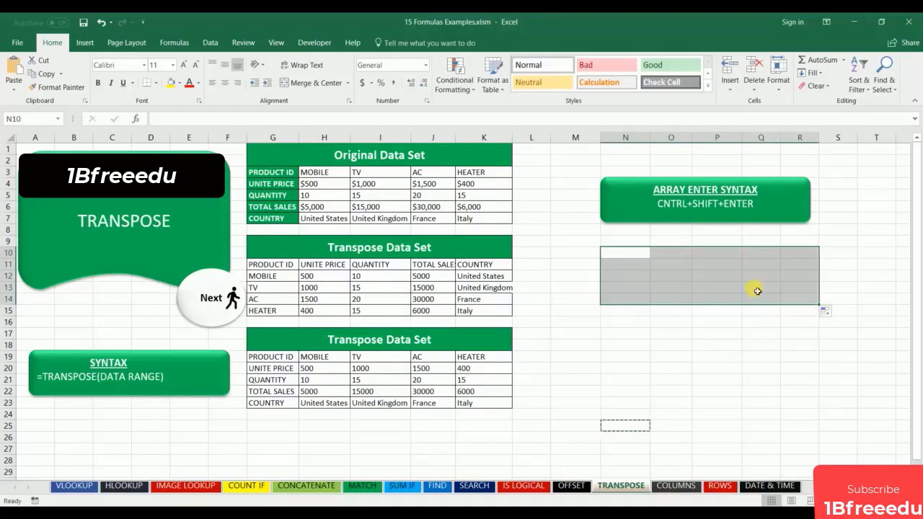
{"action": "type", "text": "=transpose"}
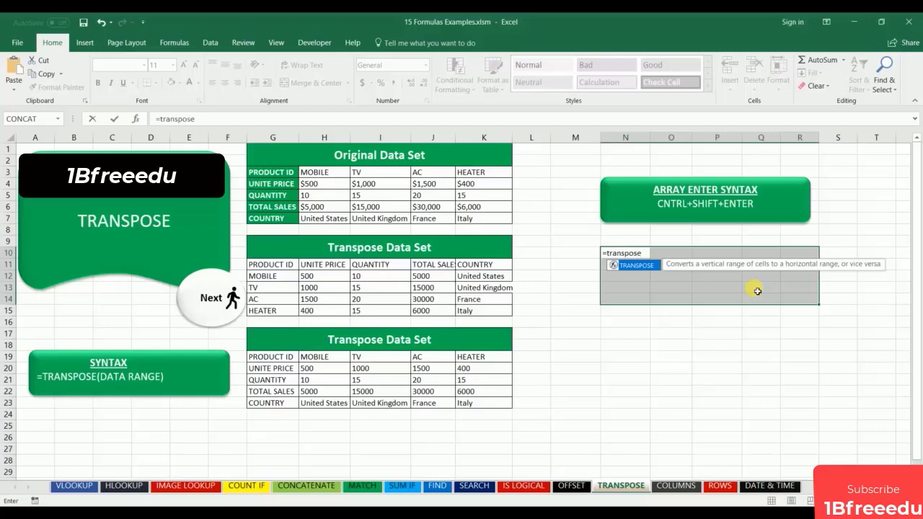
{"action": "type", "text": "("}
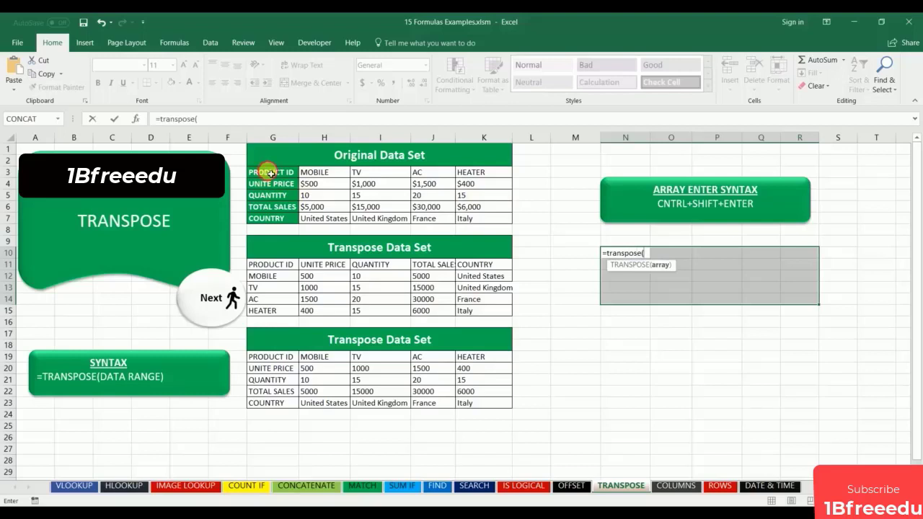
{"action": "left_click_drag", "start_coordinate": [269, 172], "coordinate": [496, 223]}
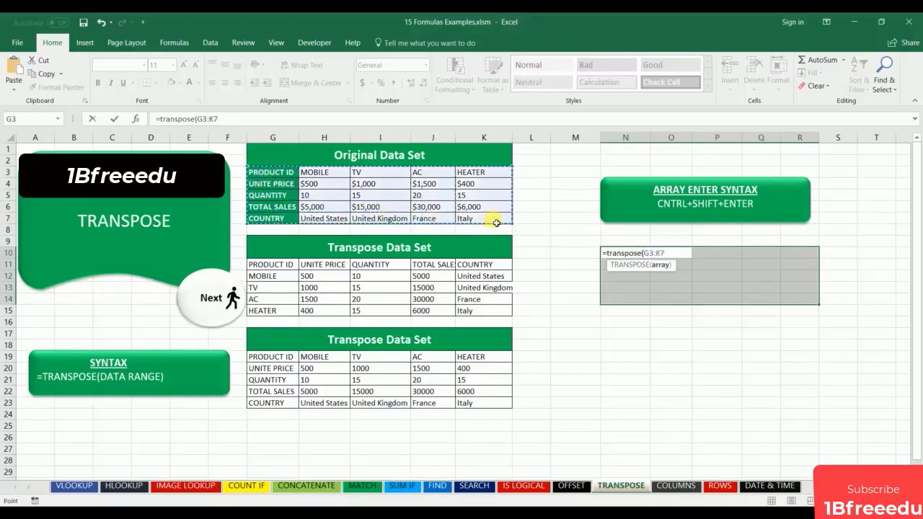
{"action": "type", "text": ")"}
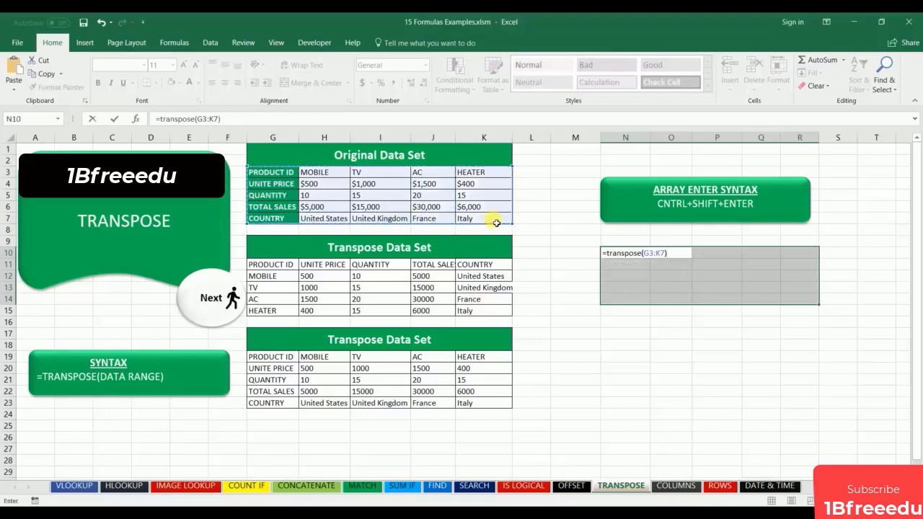
{"action": "key", "text": "ctrl+shift+Return"}
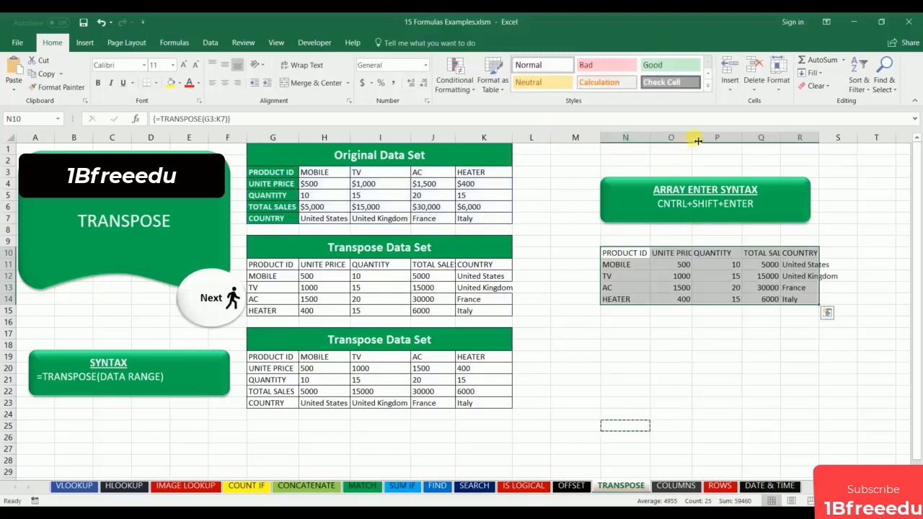
Widen columns O, Q and R so the unit price, total sales and country entries of the transposed table fit
{"action": "left_click_drag", "start_coordinate": [693, 141], "coordinate": [700, 141]}
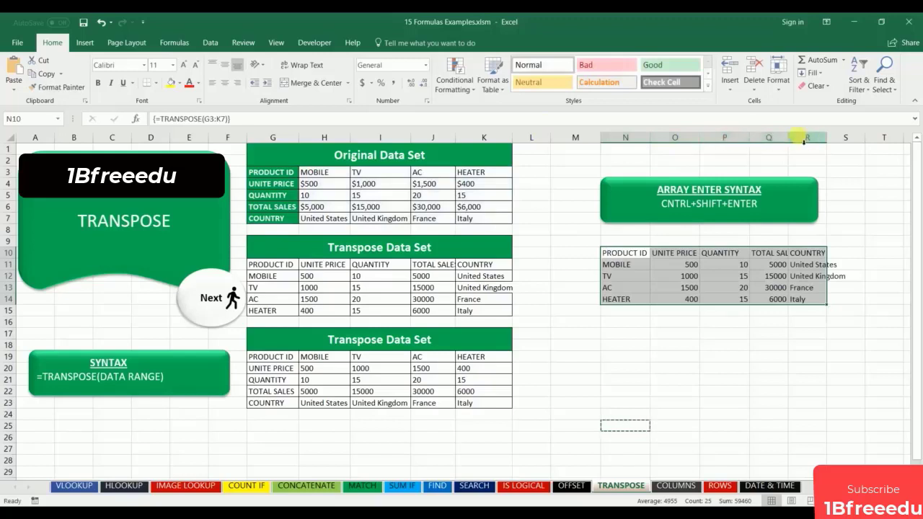
{"action": "left_click_drag", "start_coordinate": [788, 143], "coordinate": [799, 143]}
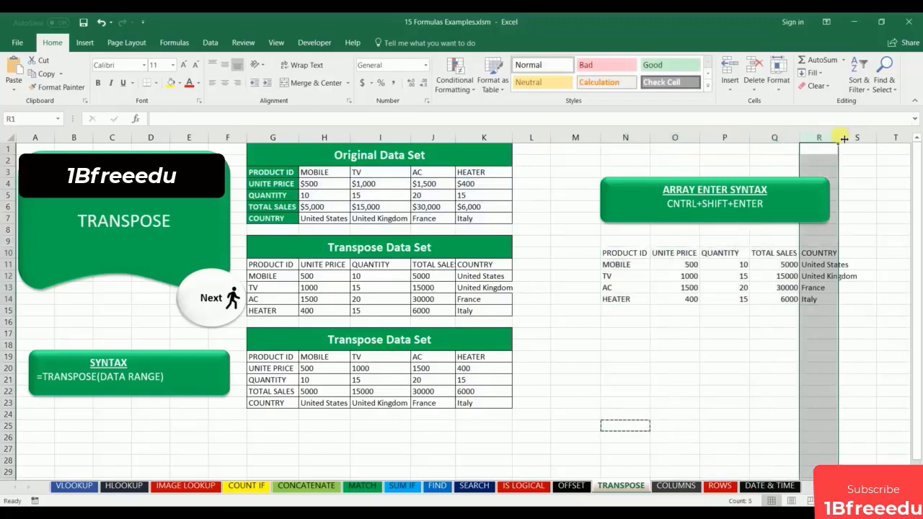
{"action": "left_click", "coordinate": [839, 143]}
{"action": "left_click", "coordinate": [684, 332]}
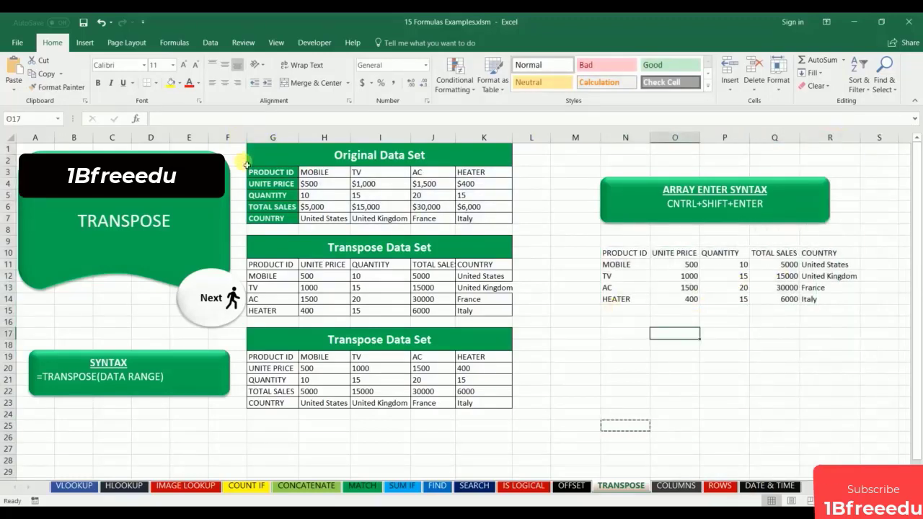
Copy the formatting of the original data set G3:K7 onto the transposed table N10:R14 with Format Painter
{"action": "mouse_move", "coordinate": [271, 175]}
{"action": "left_mouse_down"}
{"action": "mouse_move", "coordinate": [469, 207]}
{"action": "mouse_move", "coordinate": [474, 217]}
{"action": "left_mouse_up"}
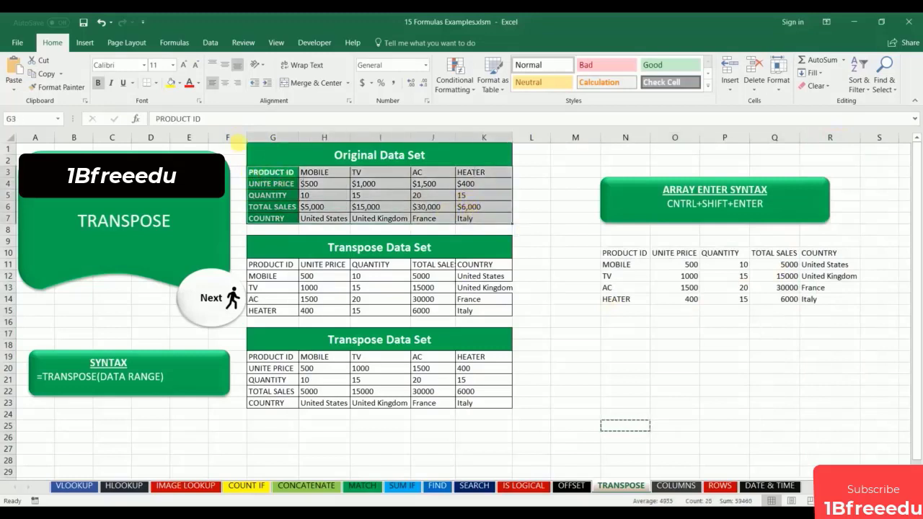
{"action": "left_click", "coordinate": [64, 88]}
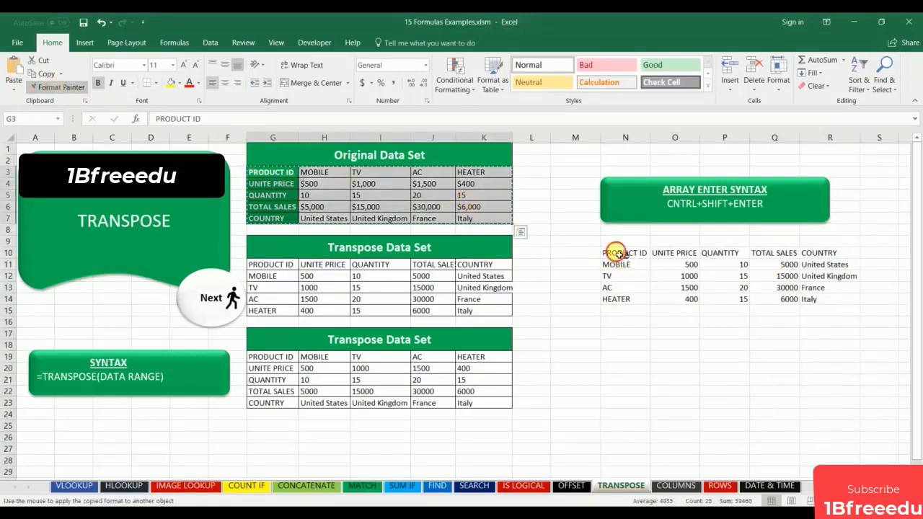
{"action": "left_click_drag", "start_coordinate": [612, 252], "coordinate": [822, 298]}
{"action": "left_click", "coordinate": [714, 346]}
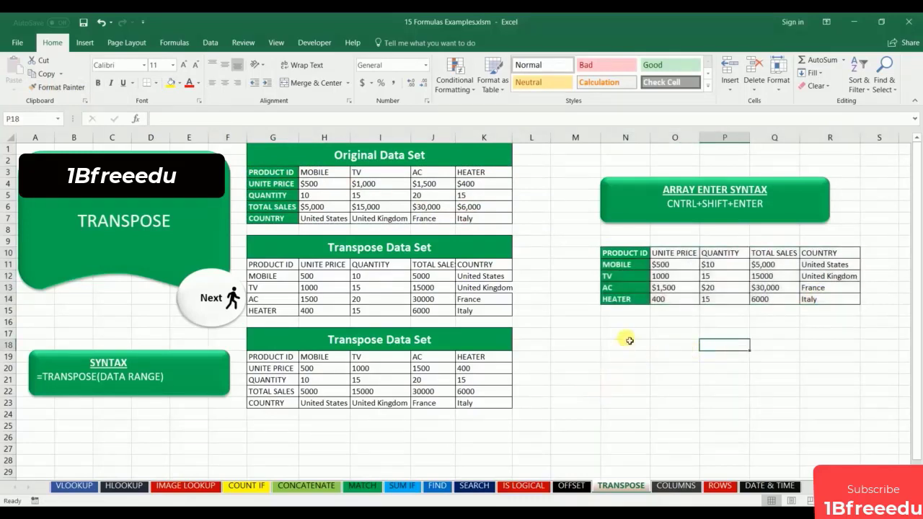
Transpose the table N10:R14 into N17:R21 with the array formula =TRANSPOSE(N10:R14)
{"action": "left_click_drag", "start_coordinate": [628, 337], "coordinate": [804, 383]}
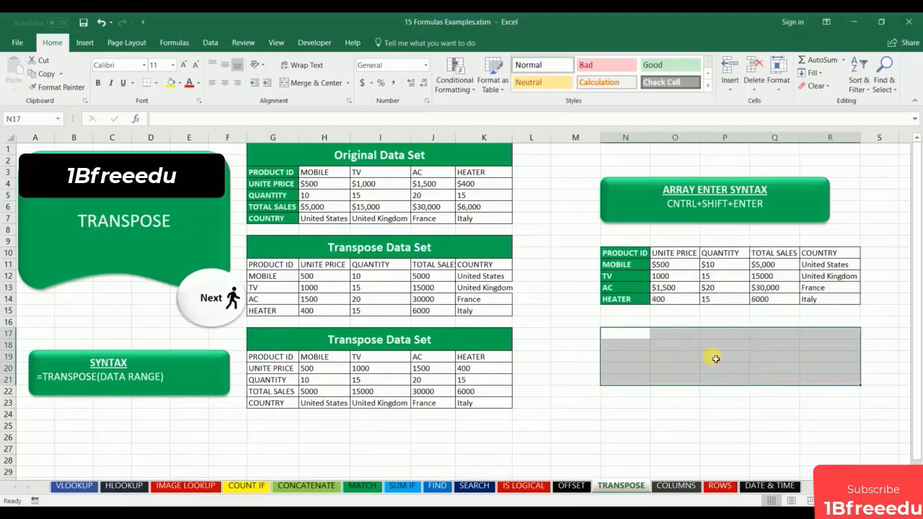
{"action": "type", "text": "=transpose"}
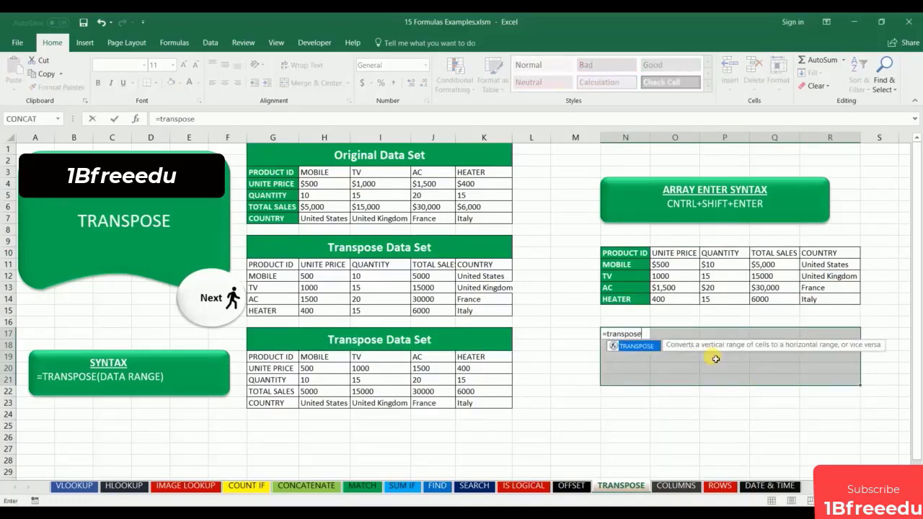
{"action": "type", "text": "("}
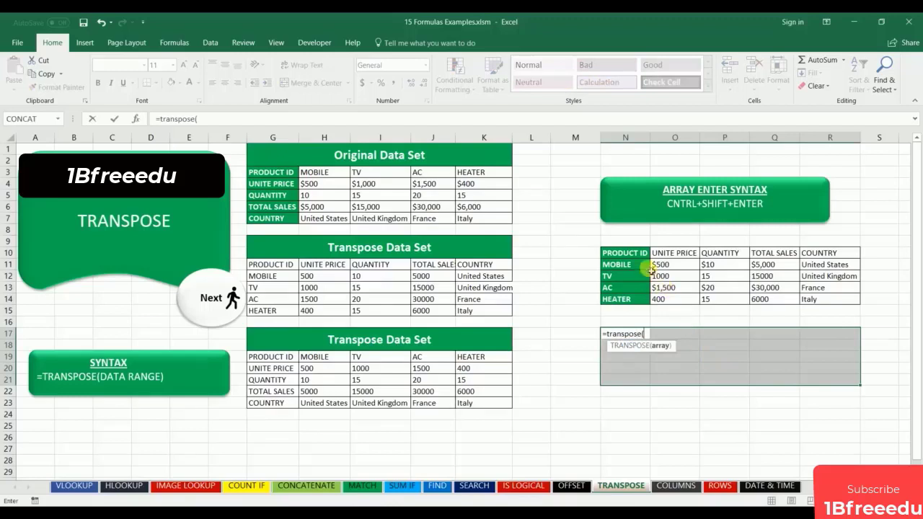
{"action": "left_click_drag", "start_coordinate": [643, 257], "coordinate": [826, 303]}
{"action": "type", "text": ")"}
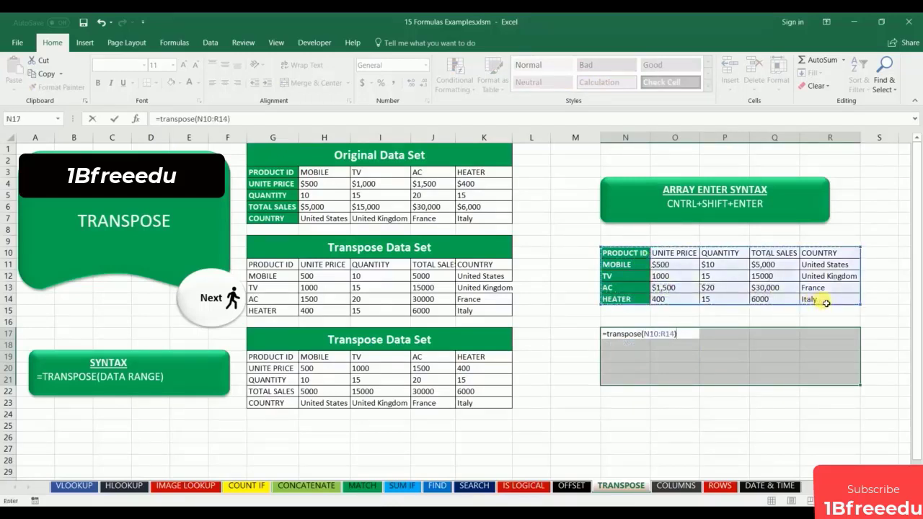
{"action": "key", "text": "ctrl+shift+Return"}
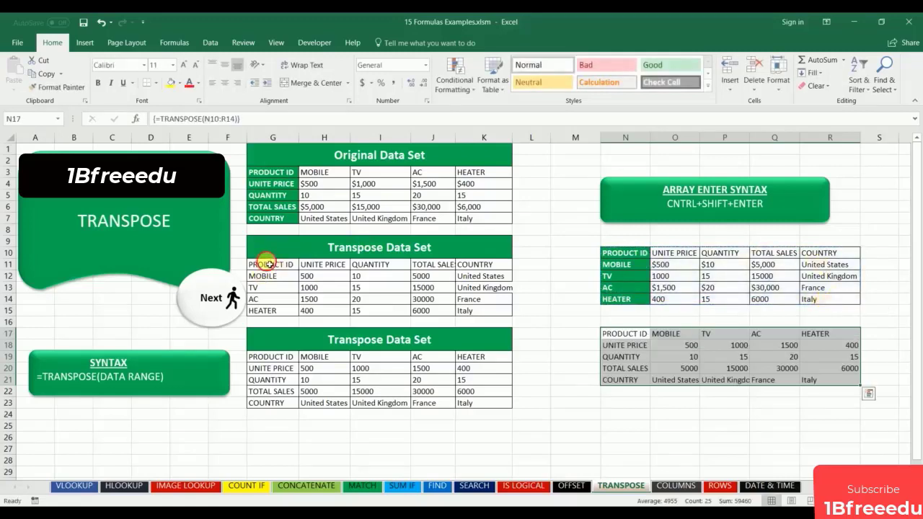
Apply the formatting of the table starting at N10 to the second transposed table N17:R21 with Format Painter
{"action": "left_click_drag", "start_coordinate": [264, 264], "coordinate": [467, 309]}
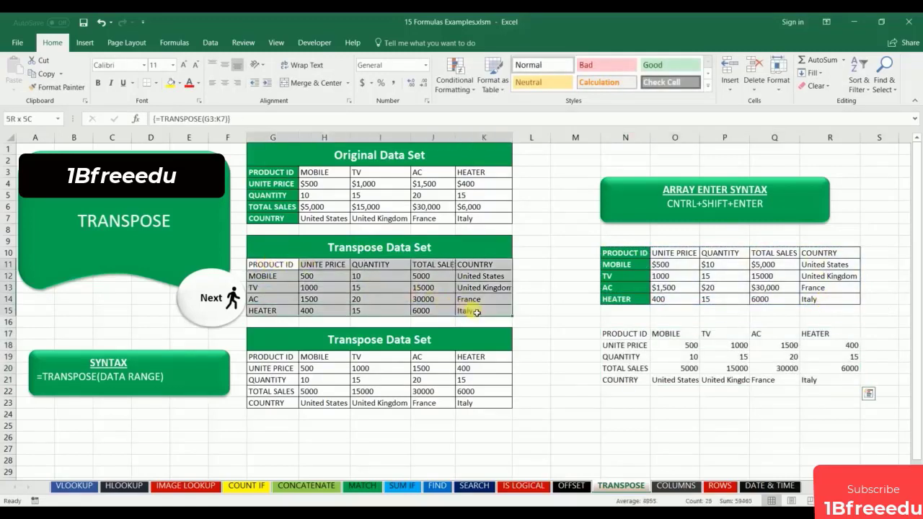
{"action": "left_click", "coordinate": [616, 257]}
{"action": "left_click", "coordinate": [829, 301], "text": "shift"}
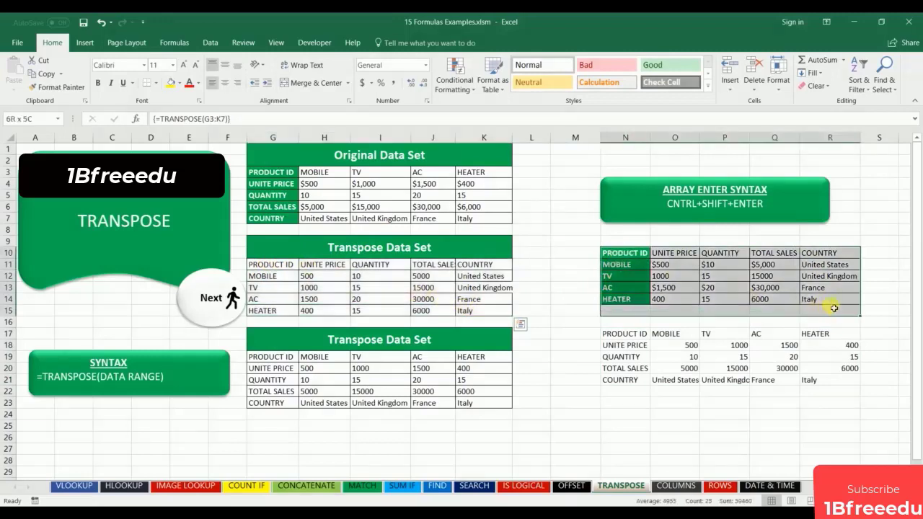
{"action": "left_click", "coordinate": [51, 87]}
{"action": "left_click_drag", "start_coordinate": [617, 334], "coordinate": [843, 383]}
{"action": "left_click", "coordinate": [714, 436]}
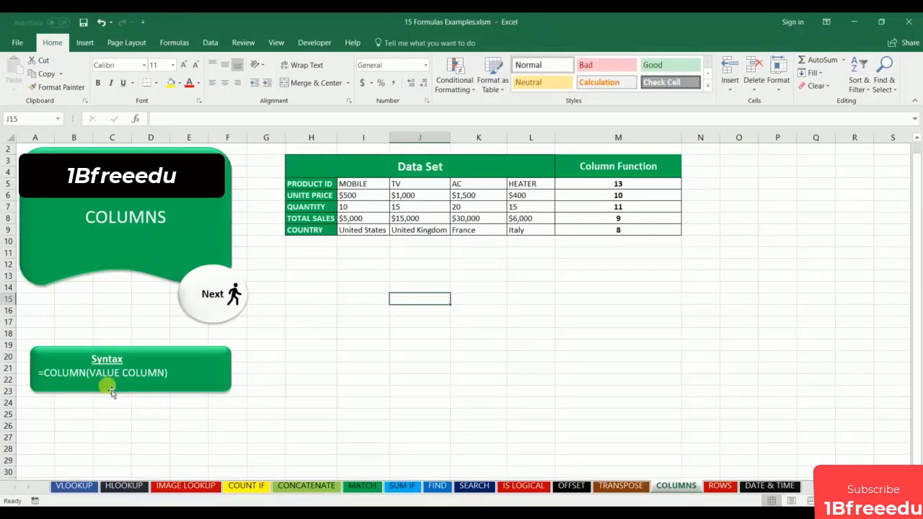
On the COLUMNS sheet, examine the formula in M5 and count the columns from A through M to check its result
{"action": "left_click", "coordinate": [645, 183]}
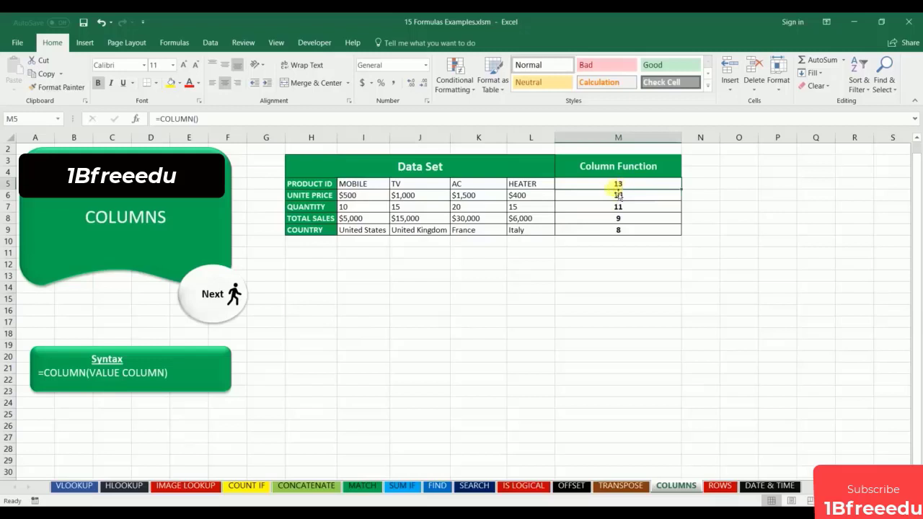
{"action": "left_click", "coordinate": [35, 137]}
{"action": "left_click", "coordinate": [73, 137]}
{"action": "left_click", "coordinate": [112, 137]}
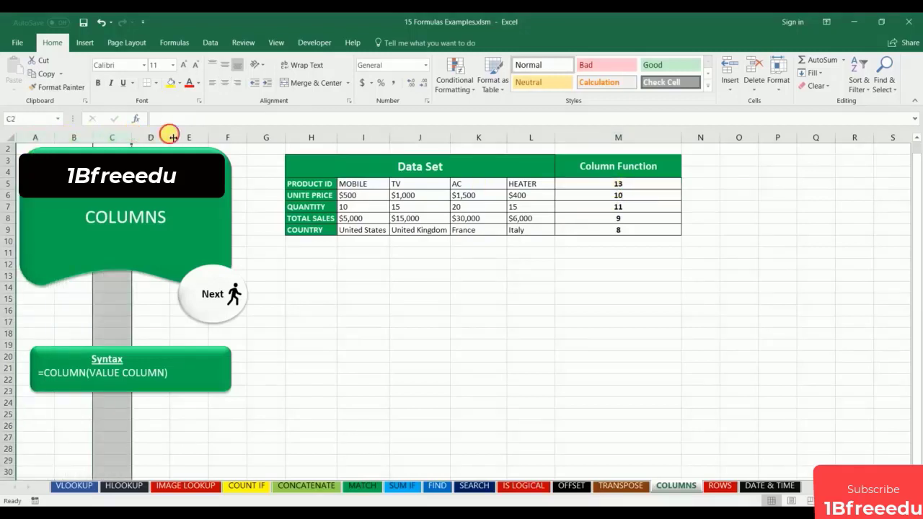
{"action": "left_click", "coordinate": [227, 137]}
{"action": "left_click", "coordinate": [311, 137]}
{"action": "left_click", "coordinate": [363, 137]}
{"action": "left_click", "coordinate": [420, 137]}
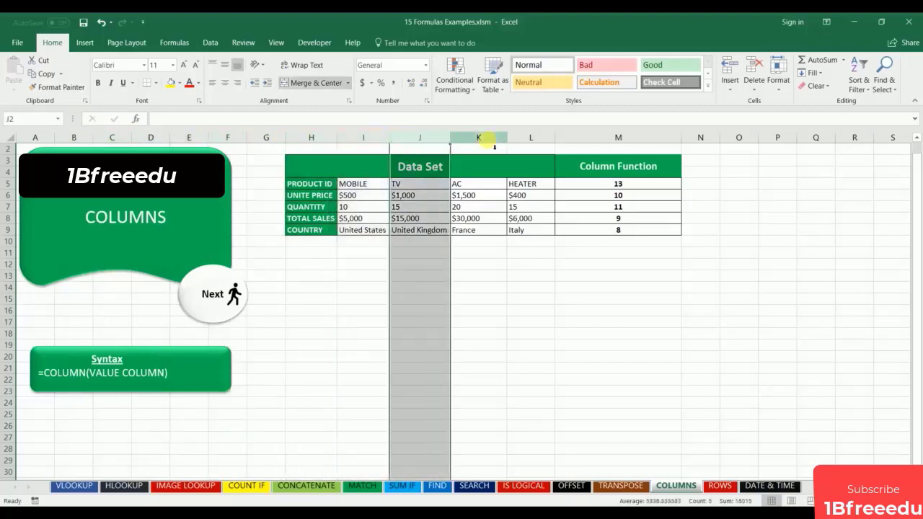
{"action": "left_click", "coordinate": [478, 137]}
{"action": "left_click", "coordinate": [563, 137]}
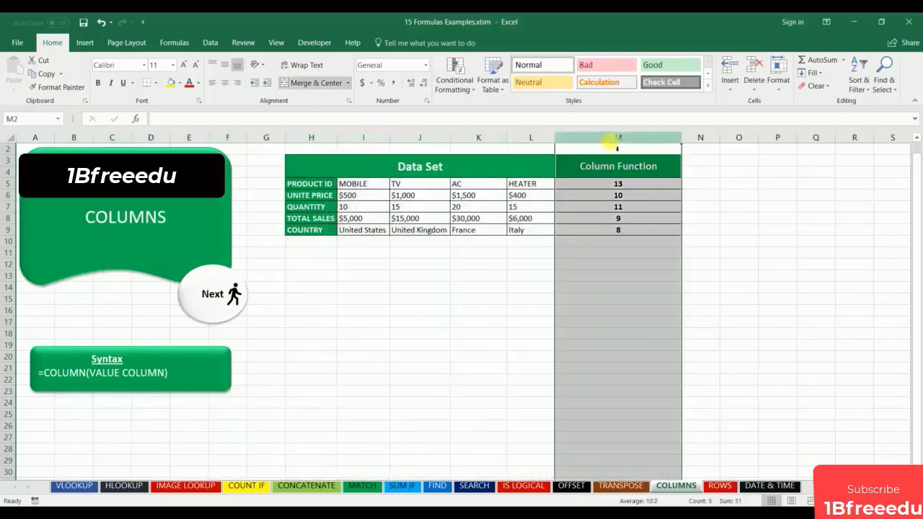
{"action": "left_click", "coordinate": [616, 196]}
{"action": "left_click", "coordinate": [629, 184]}
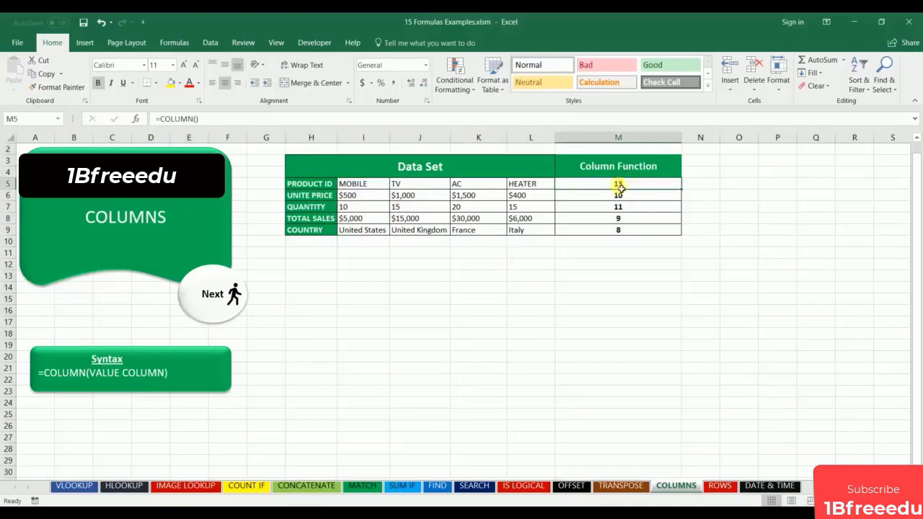
{"action": "left_click", "coordinate": [340, 158]}
{"action": "left_click", "coordinate": [605, 161]}
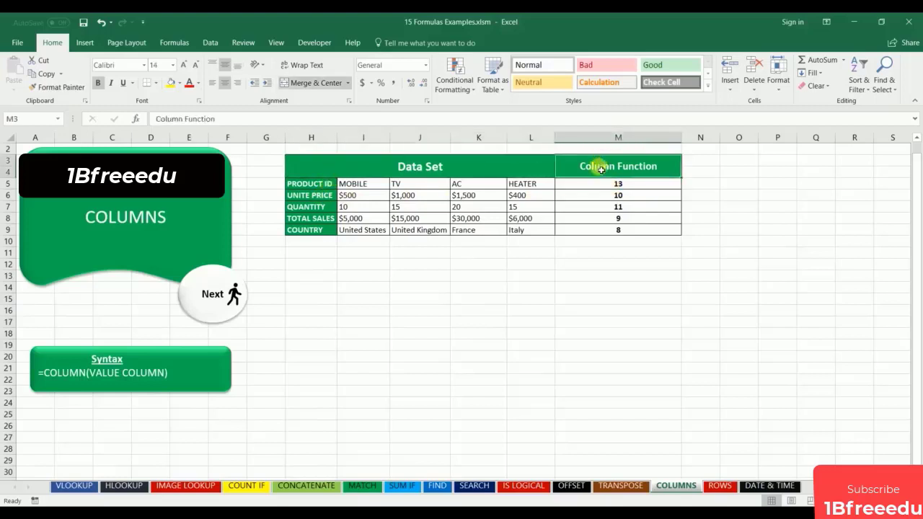
{"action": "left_click", "coordinate": [608, 188]}
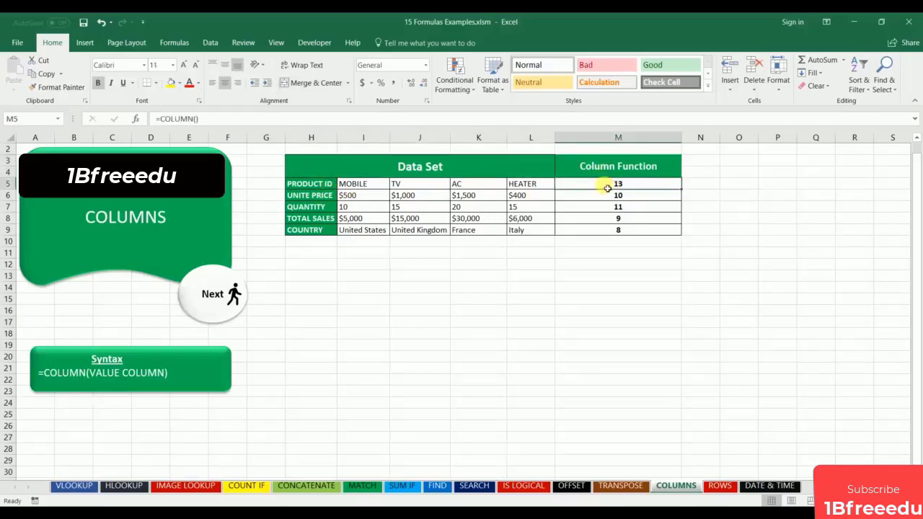
Clear the Column Function results in M5:M9 and enter =COLUMN() in M5
{"action": "left_click_drag", "start_coordinate": [607, 188], "coordinate": [614, 232]}
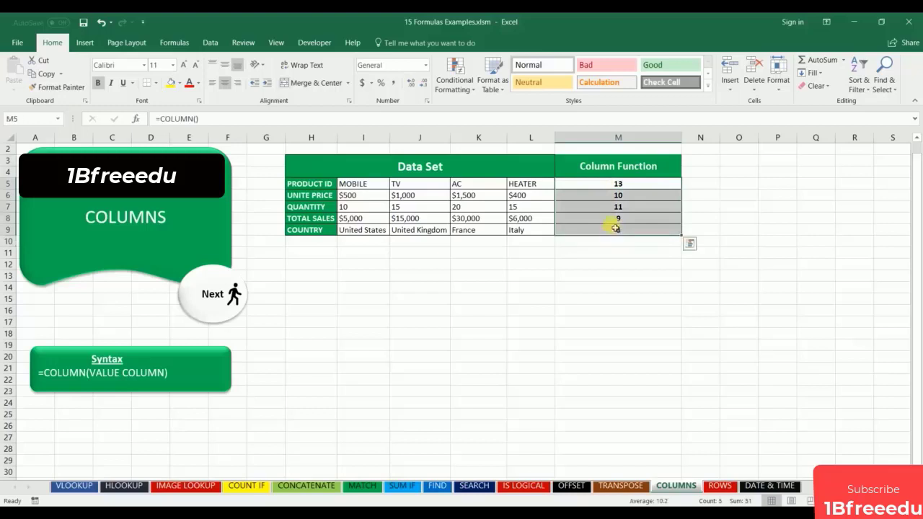
{"action": "key", "text": "Delete"}
{"action": "left_click", "coordinate": [619, 187]}
{"action": "type", "text": "="}
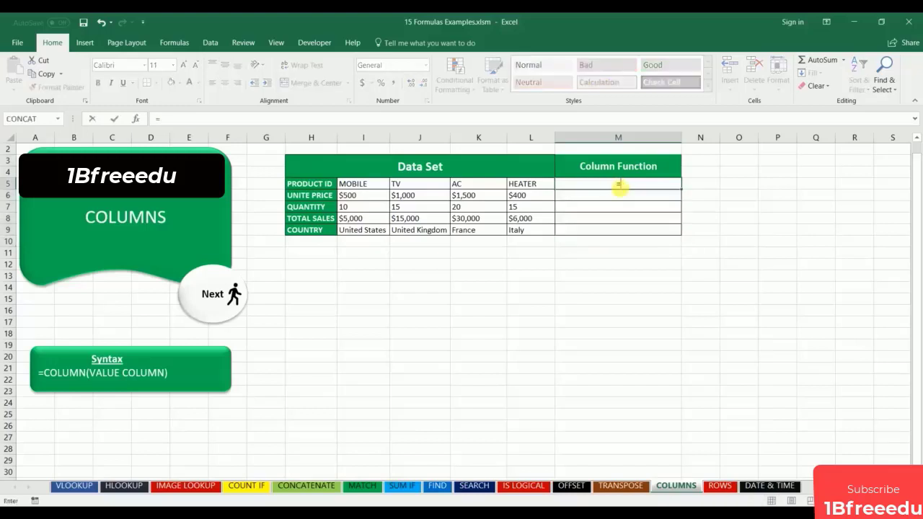
{"action": "type", "text": "column()"}
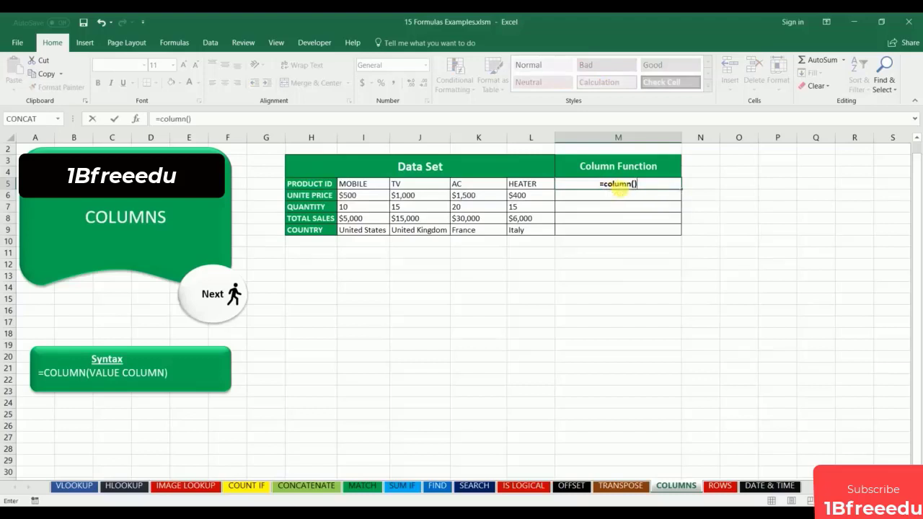
{"action": "key", "text": "Return"}
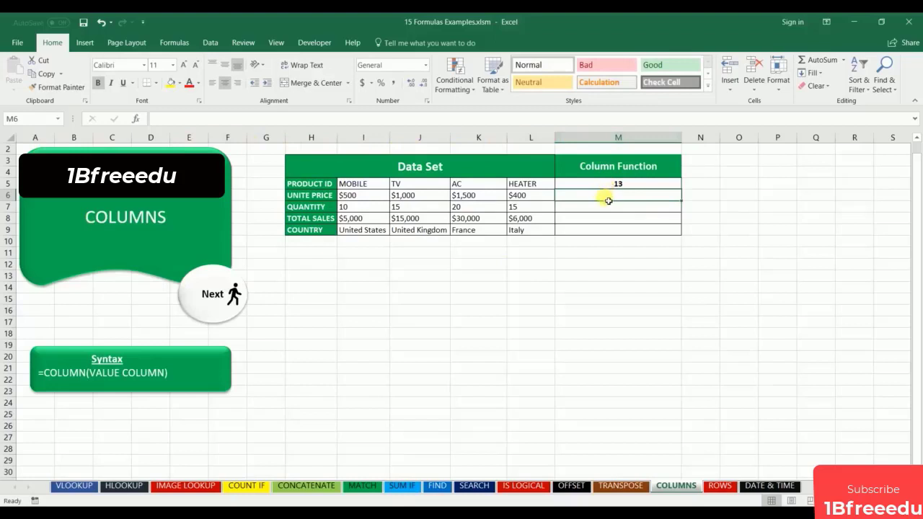
Enter =COLUMN(J6) in M6 of the Column Function column and review the cell it references
{"action": "type", "text": "=column"}
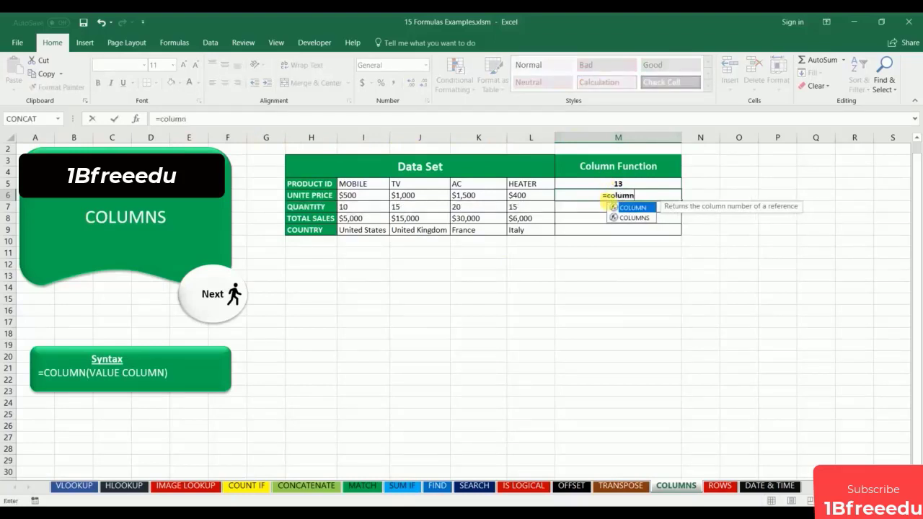
{"action": "type", "text": "(j6"}
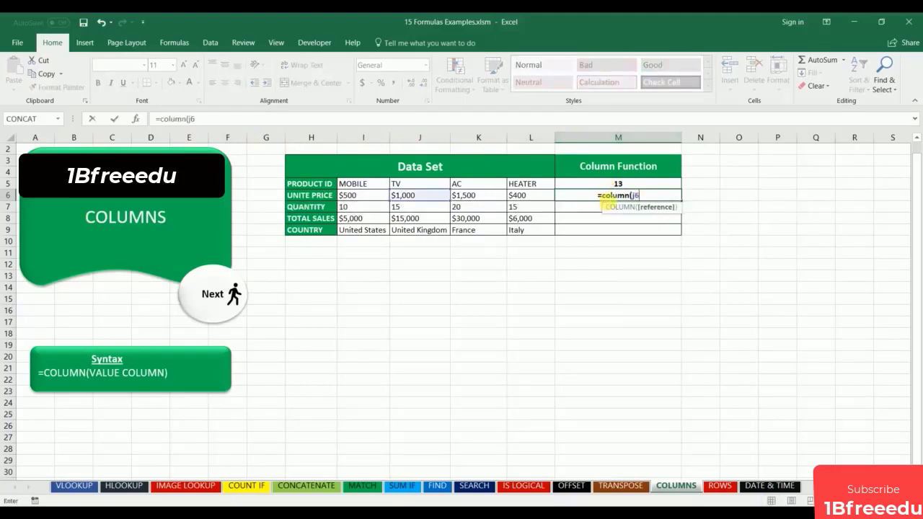
{"action": "type", "text": ")"}
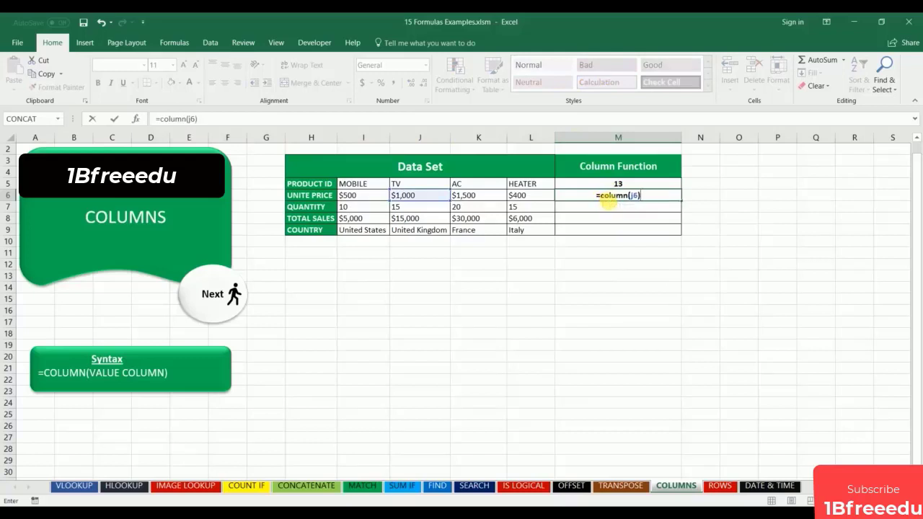
{"action": "key", "text": "Return"}
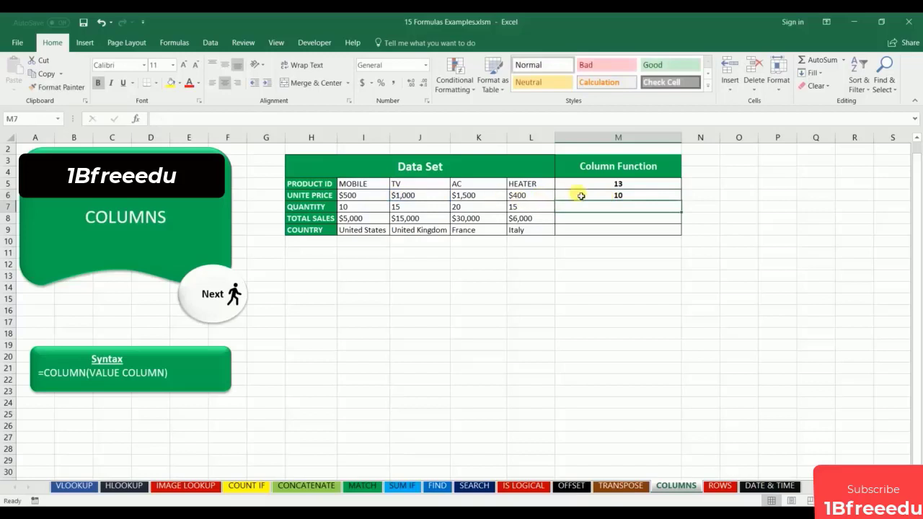
{"action": "double_click", "coordinate": [581, 194]}
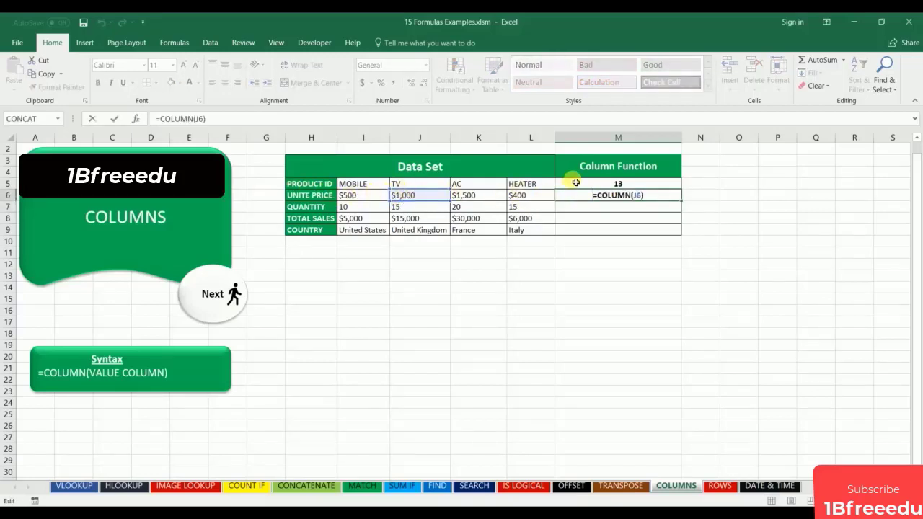
{"action": "key", "text": "Return"}
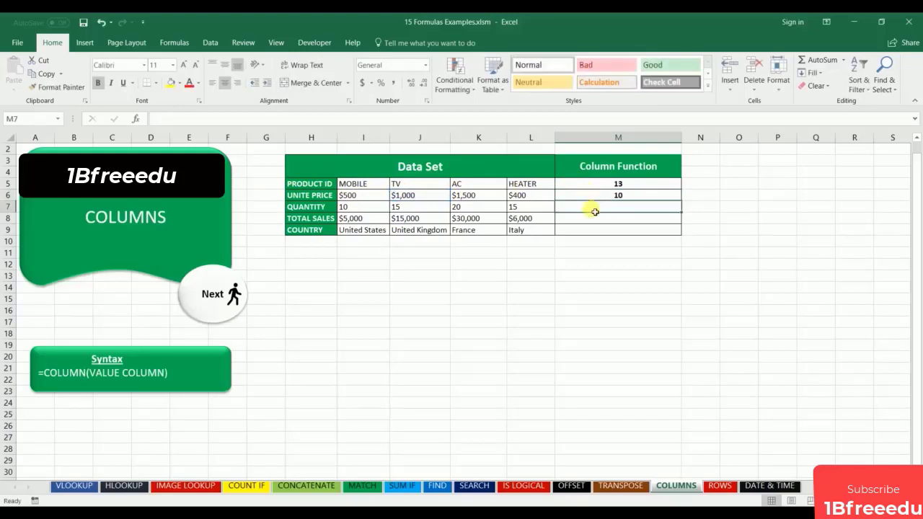
Enter =COLUMN(K8) in the QUANTITY row of the Column Function column, cell M7
{"action": "type", "text": "=colu"}
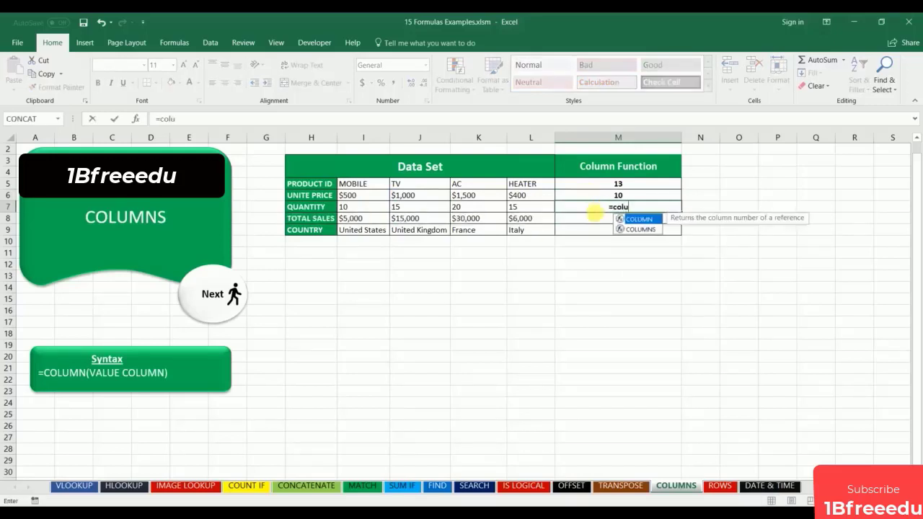
{"action": "type", "text": "mn("}
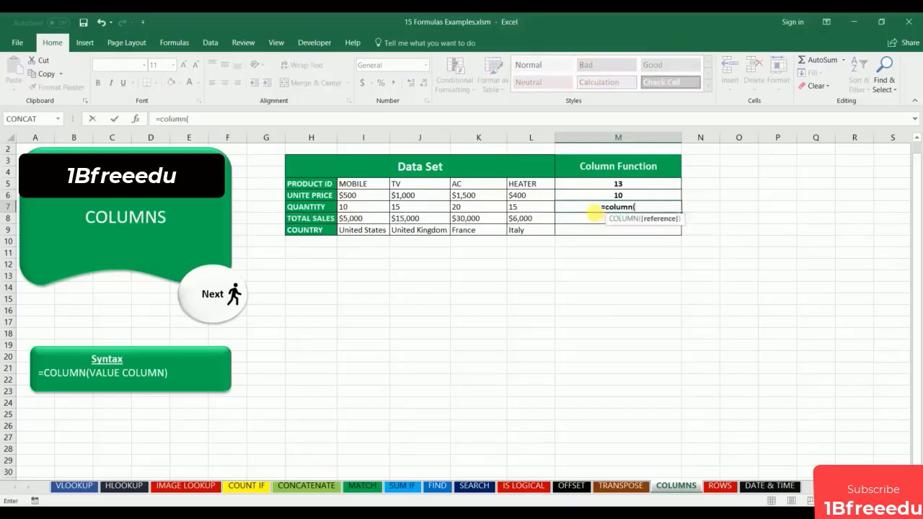
{"action": "type", "text": "k8)"}
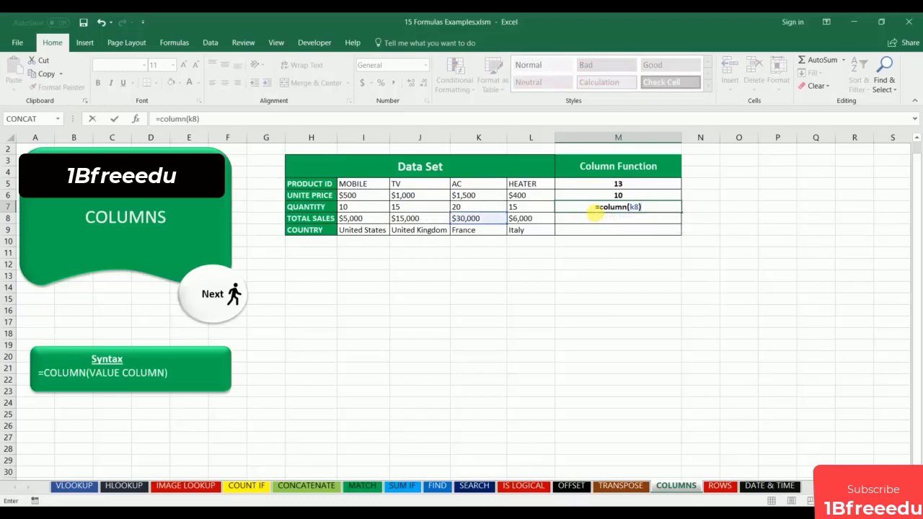
{"action": "key", "text": "Return"}
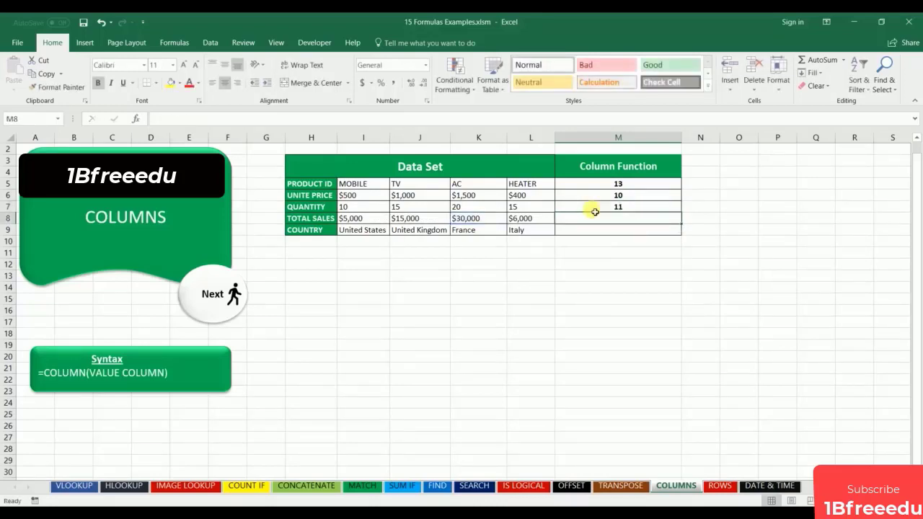
Review the formula in M7, and enter =COLUMN(B17) in the TOTAL SALES row of the Column Function column, cell M8
{"action": "left_click", "coordinate": [595, 208]}
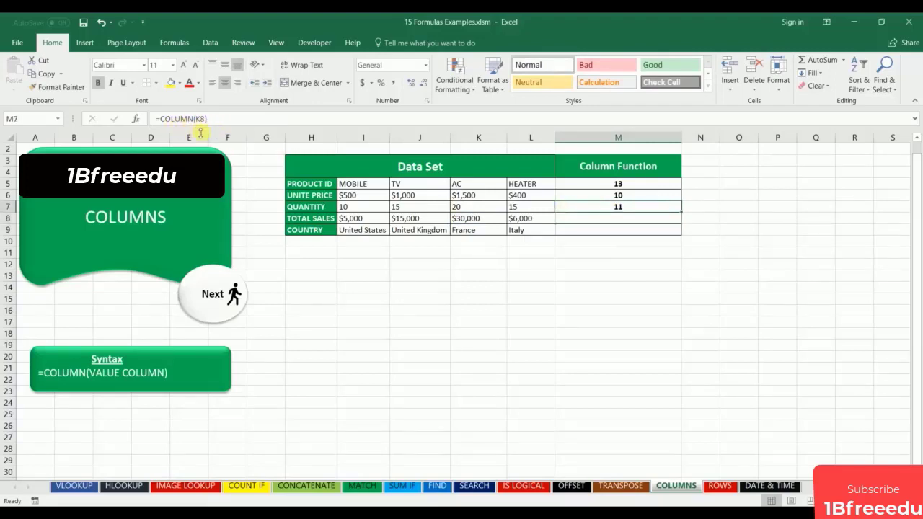
{"action": "left_click", "coordinate": [615, 224]}
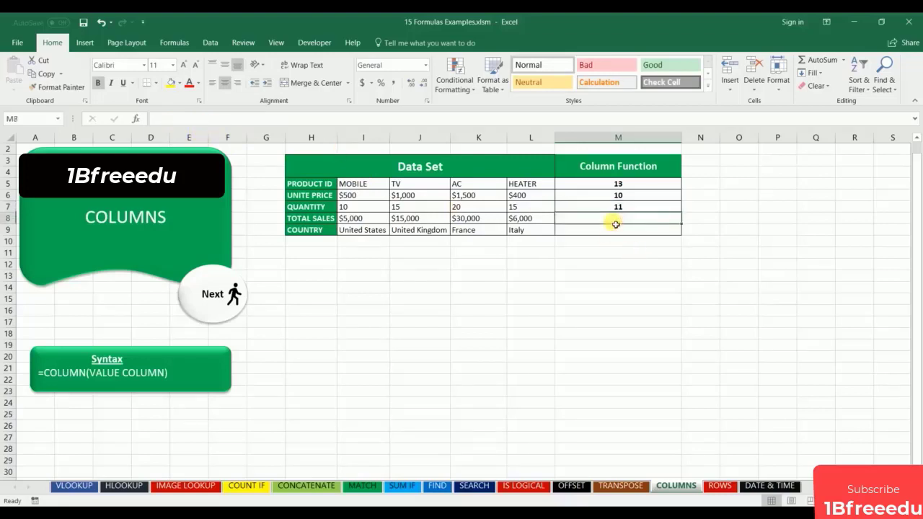
{"action": "type", "text": "=column"}
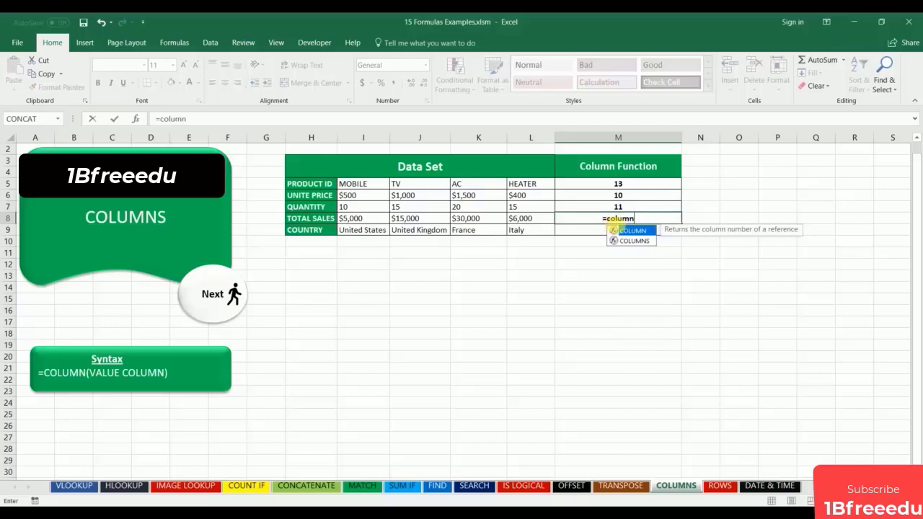
{"action": "type", "text": "("}
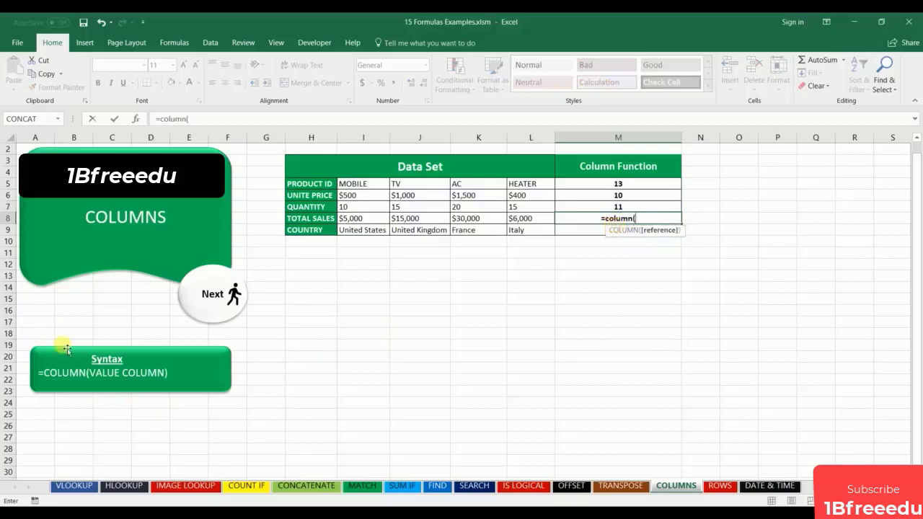
{"action": "left_click", "coordinate": [63, 325]}
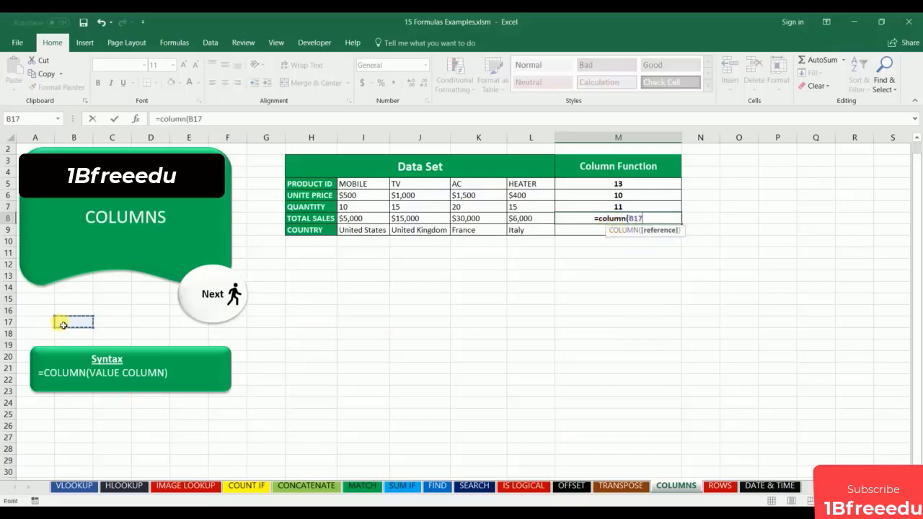
{"action": "type", "text": ")"}
{"action": "key", "text": "Return"}
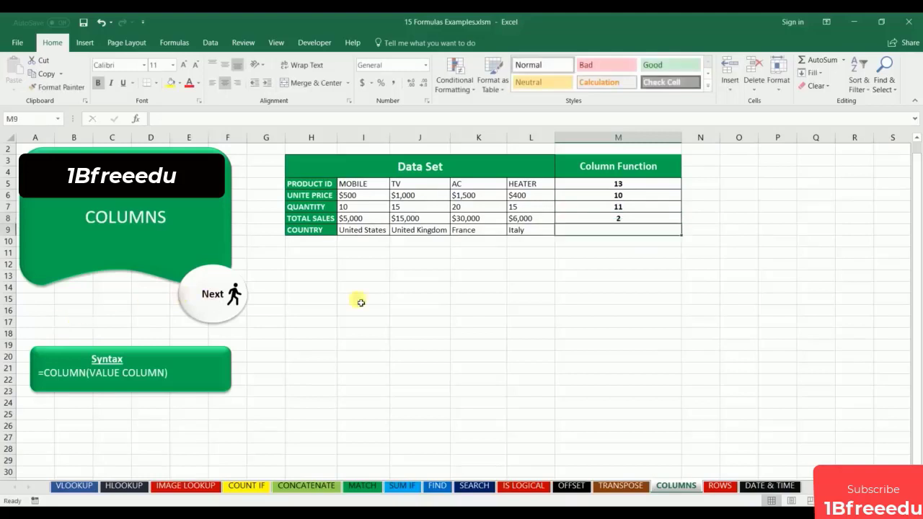
Enter =COLUMN(K9) in the COUNTRY row of the Column Function column, cell M9, correcting any misspelling of the function name
{"action": "type", "text": "=c"}
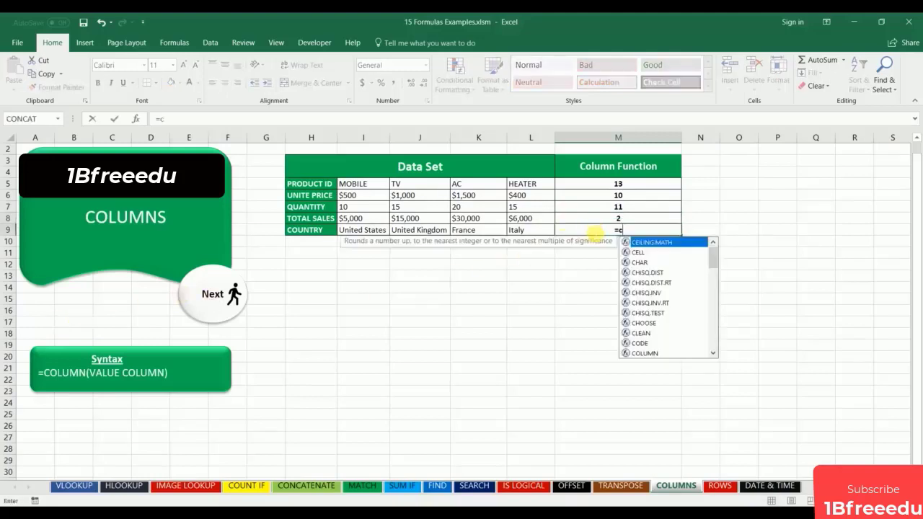
{"action": "type", "text": "0lumn"}
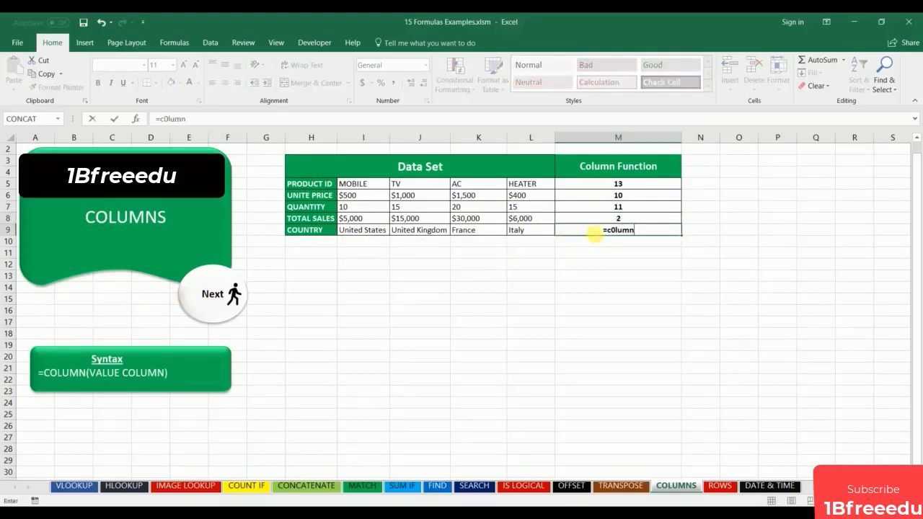
{"action": "type", "text": "("}
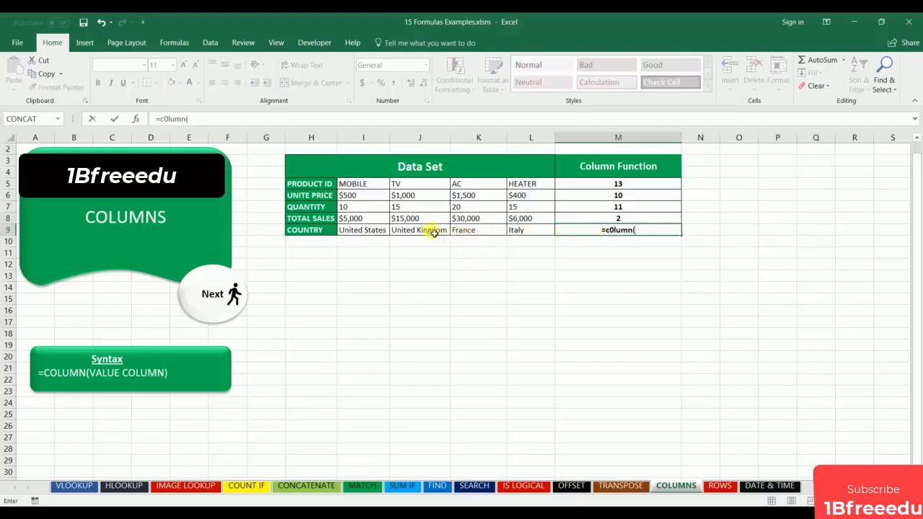
{"action": "left_click", "coordinate": [615, 231]}
{"action": "key", "text": "BackSpace"}
{"action": "type", "text": "o"}
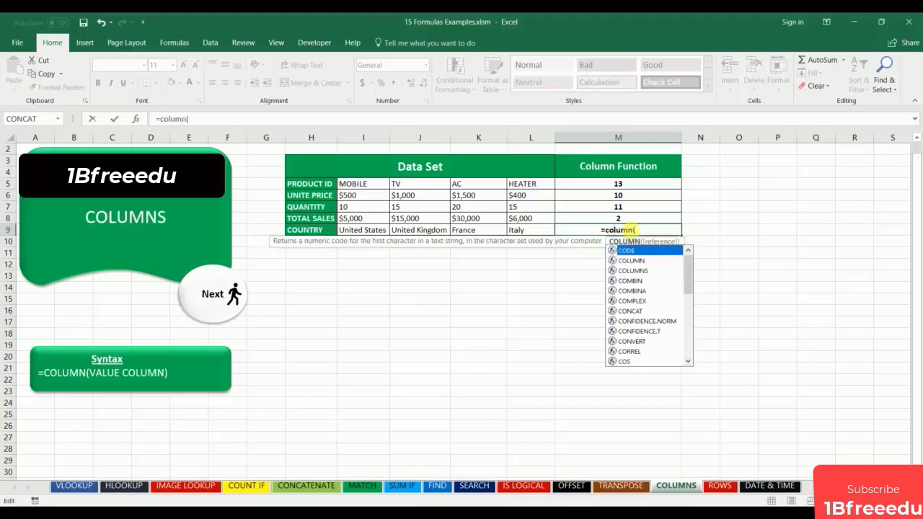
{"action": "left_click", "coordinate": [490, 229]}
{"action": "type", "text": ")"}
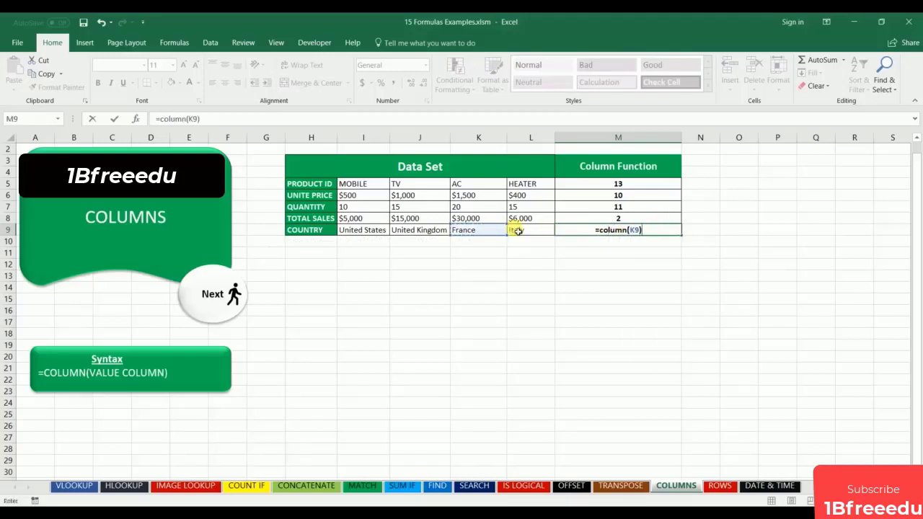
{"action": "key", "text": "Return"}
{"action": "left_click", "coordinate": [445, 323]}
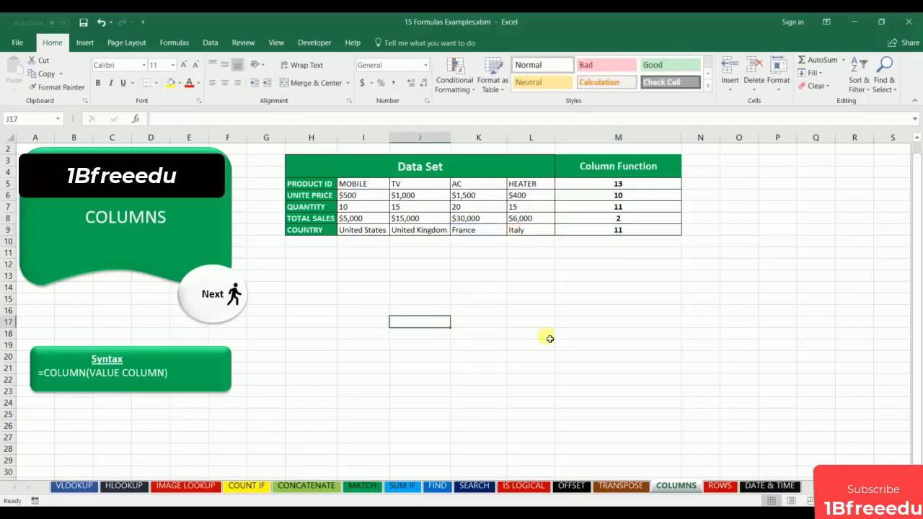